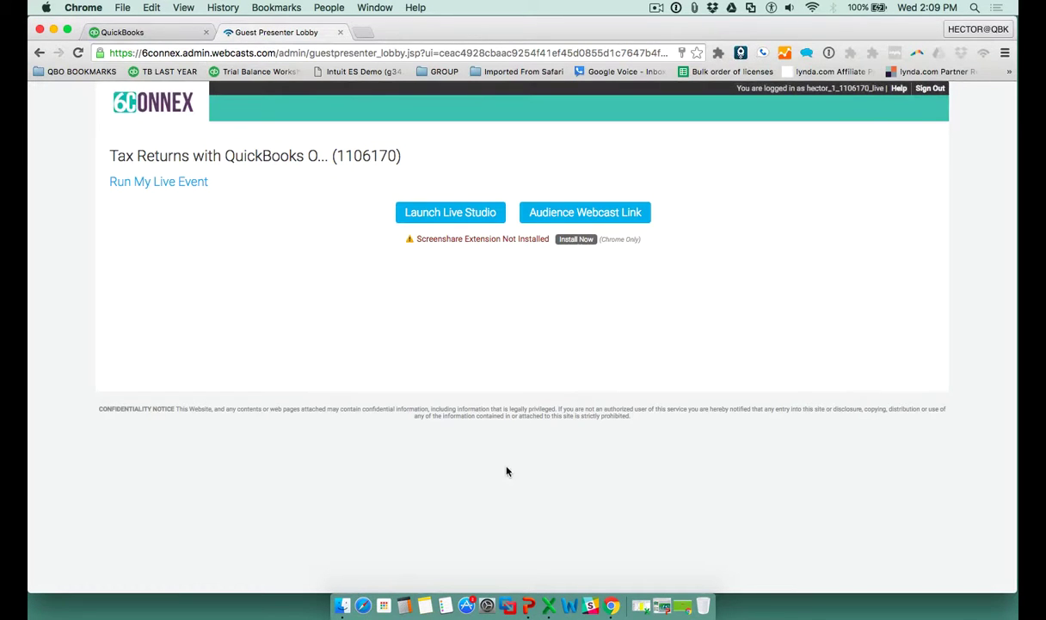
Bring the browser window with the QuickBooks Accountant client list to the front
left_click(677, 602)
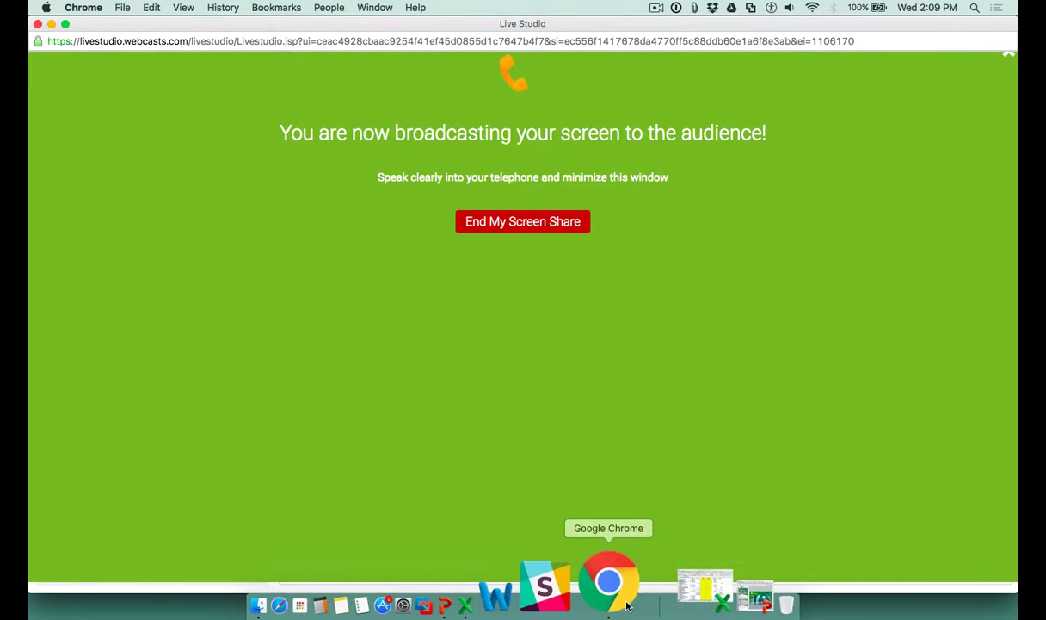
left_click(627, 606)
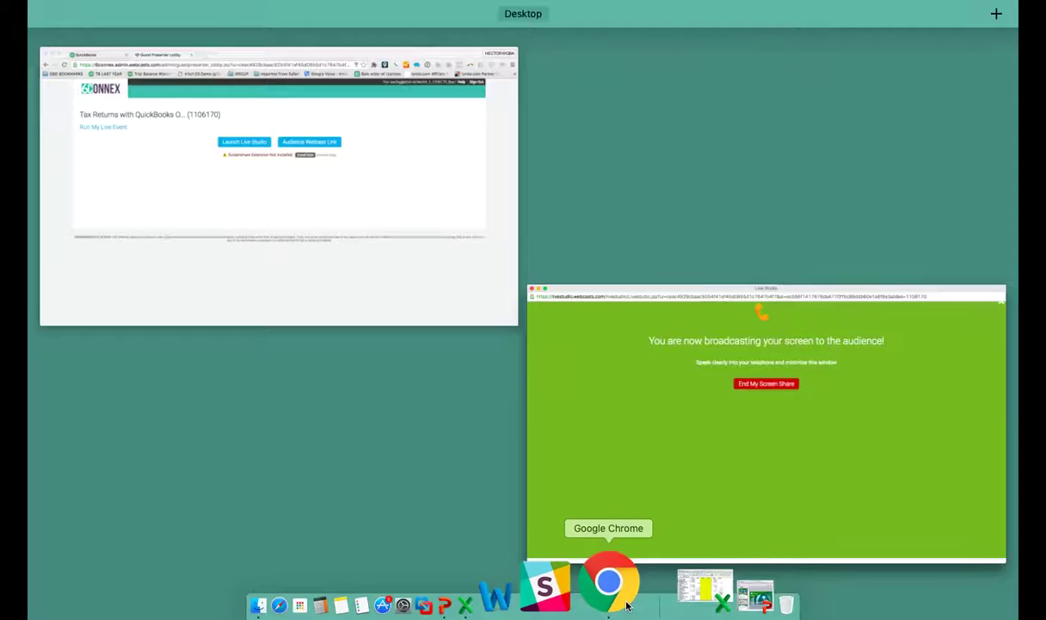
left_click(293, 103)
left_click(121, 32)
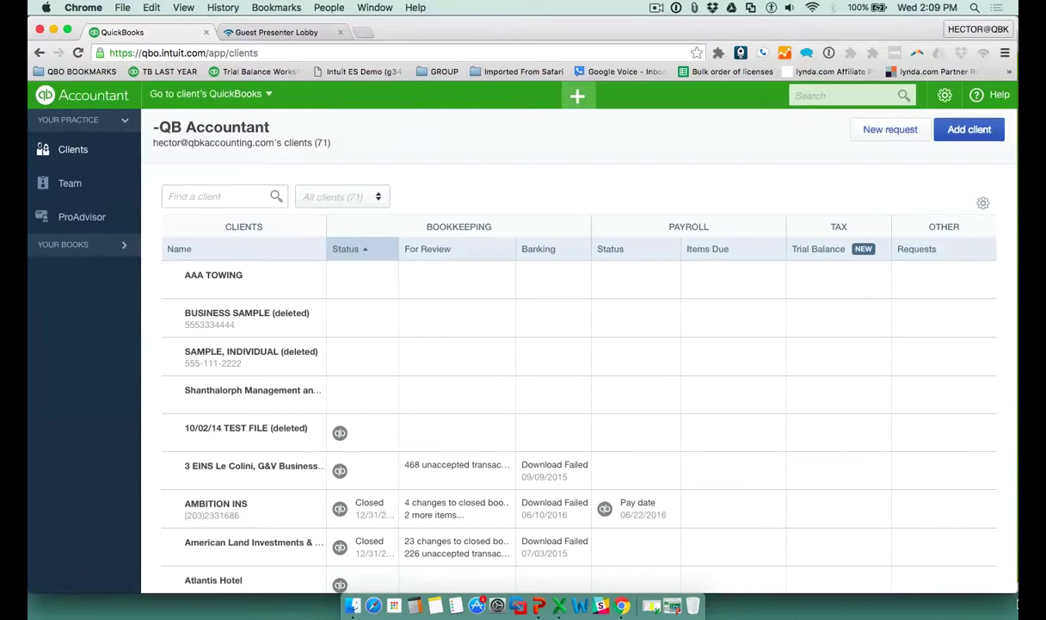
left_click_drag(1015, 594, 1017, 594)
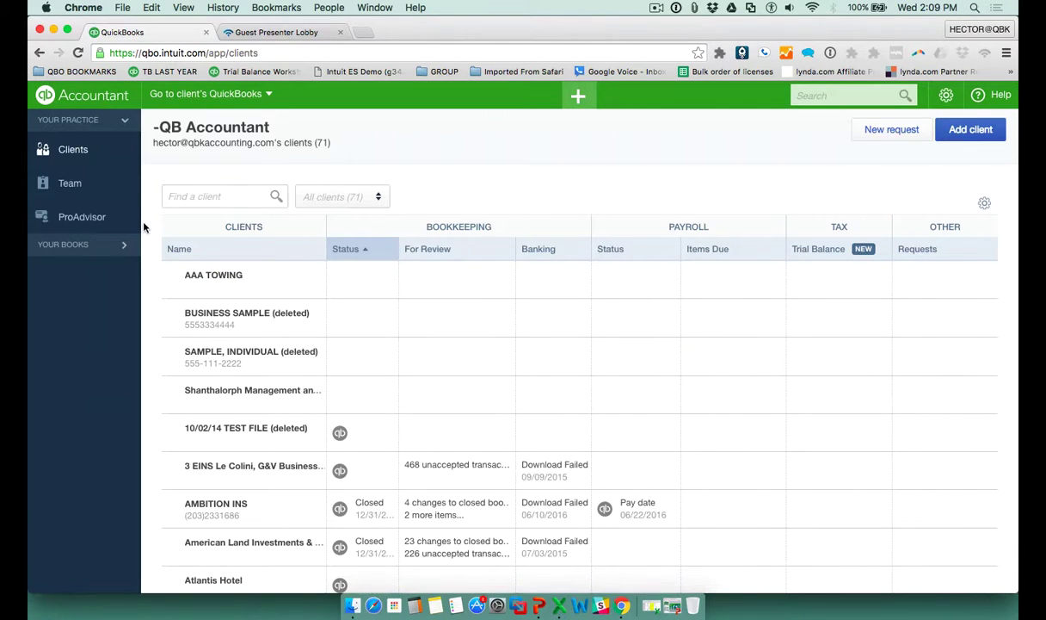
Find the client QBK TEST FILE by searching "qb", open it and continue its TY2015 trial balance review
left_click(178, 193)
type("qb")
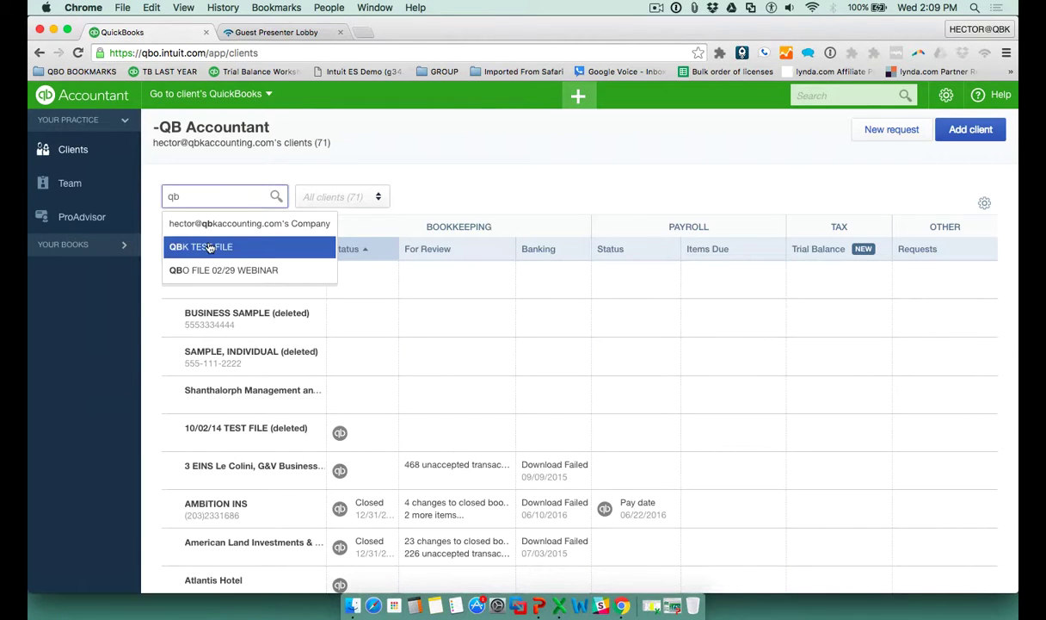
scroll(322, 412, "down", 3)
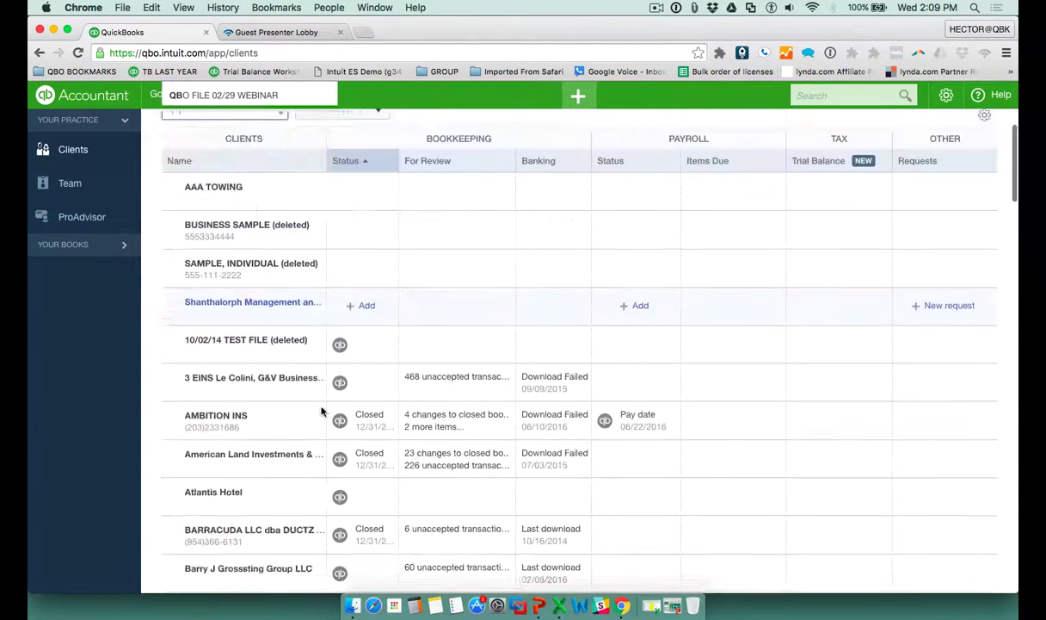
scroll(322, 411, "up", 3)
left_click(206, 247)
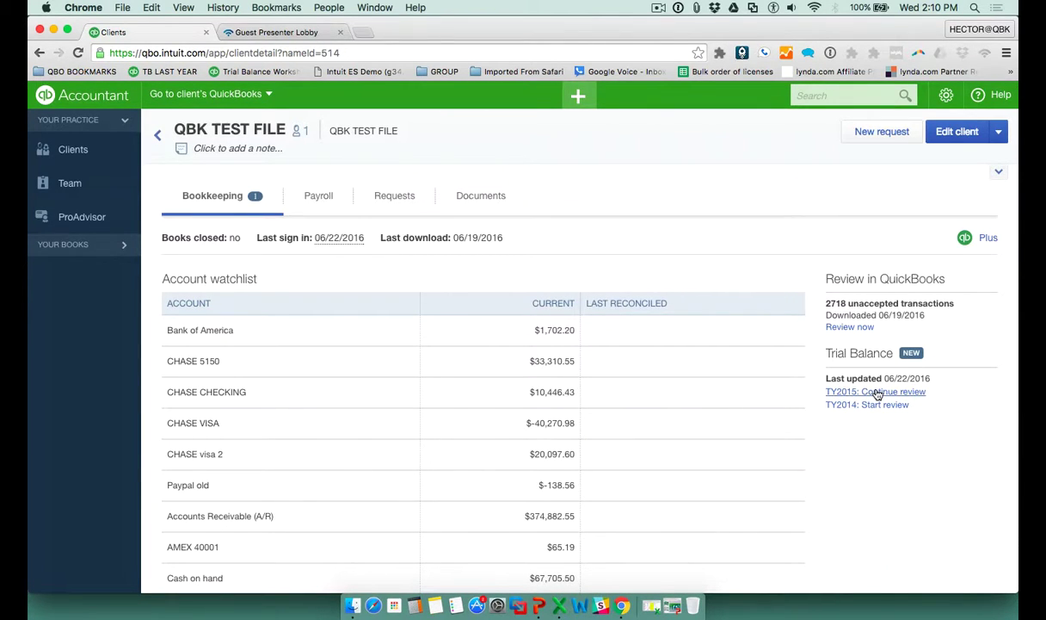
left_click(877, 393)
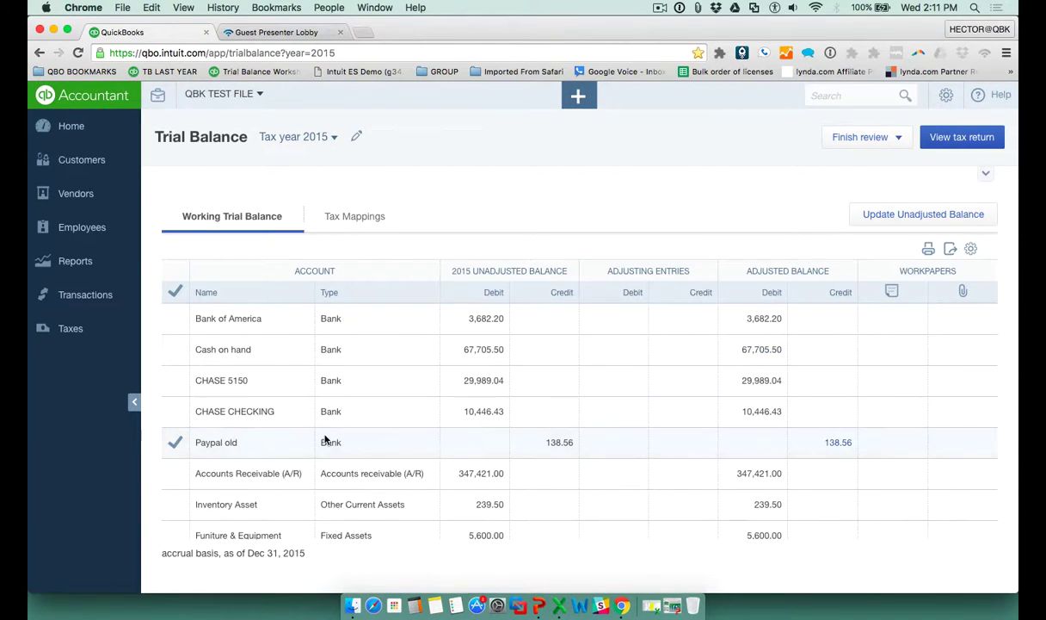
Remove the review checkmark from the Paypal old account in the working trial balance
left_click(172, 292)
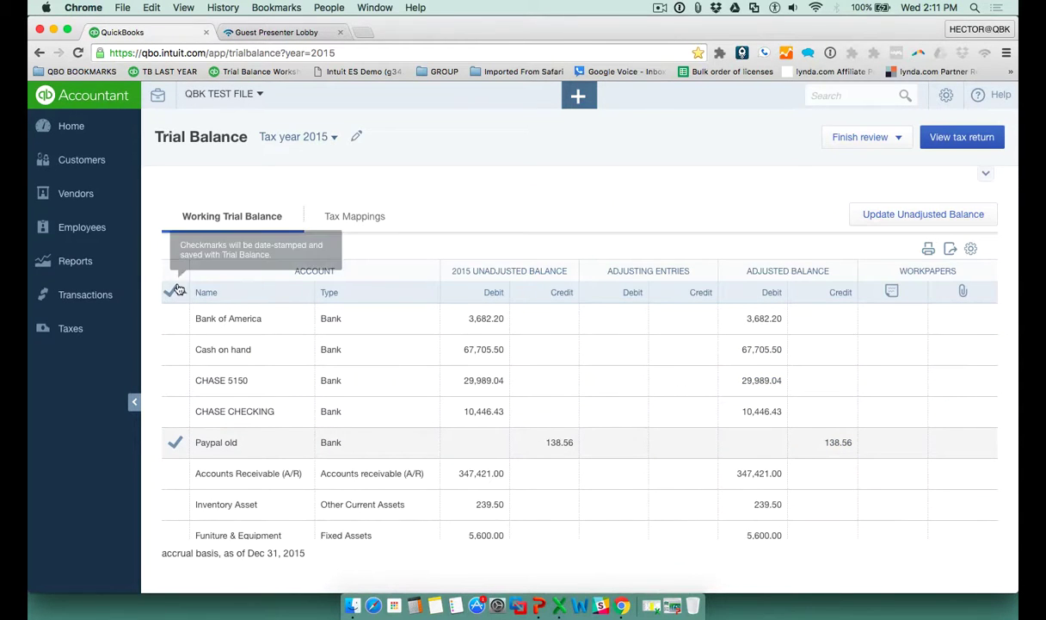
left_click(174, 441)
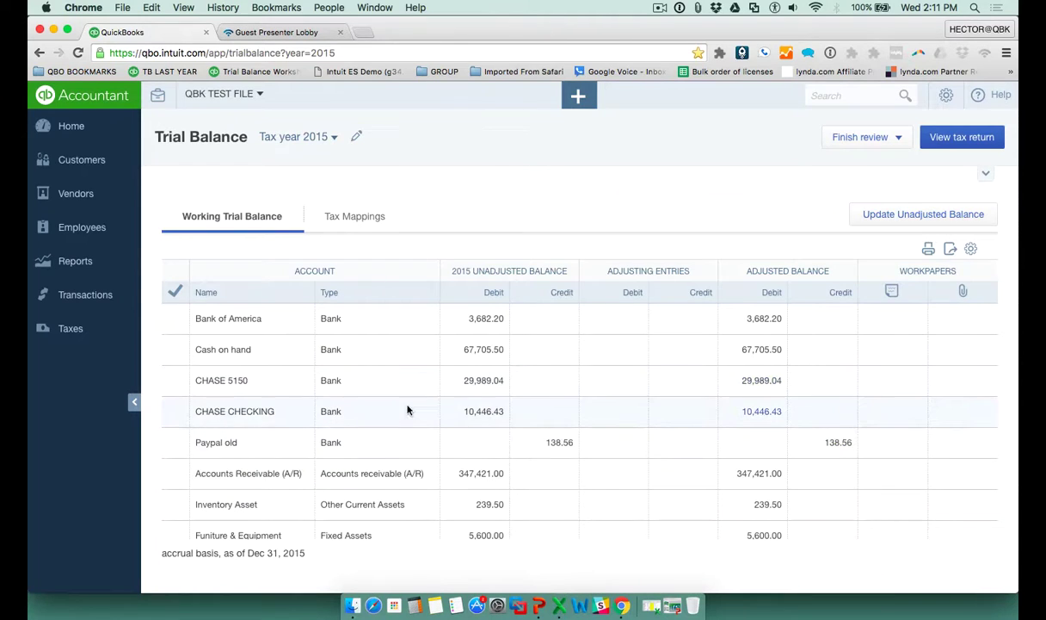
left_click(162, 338)
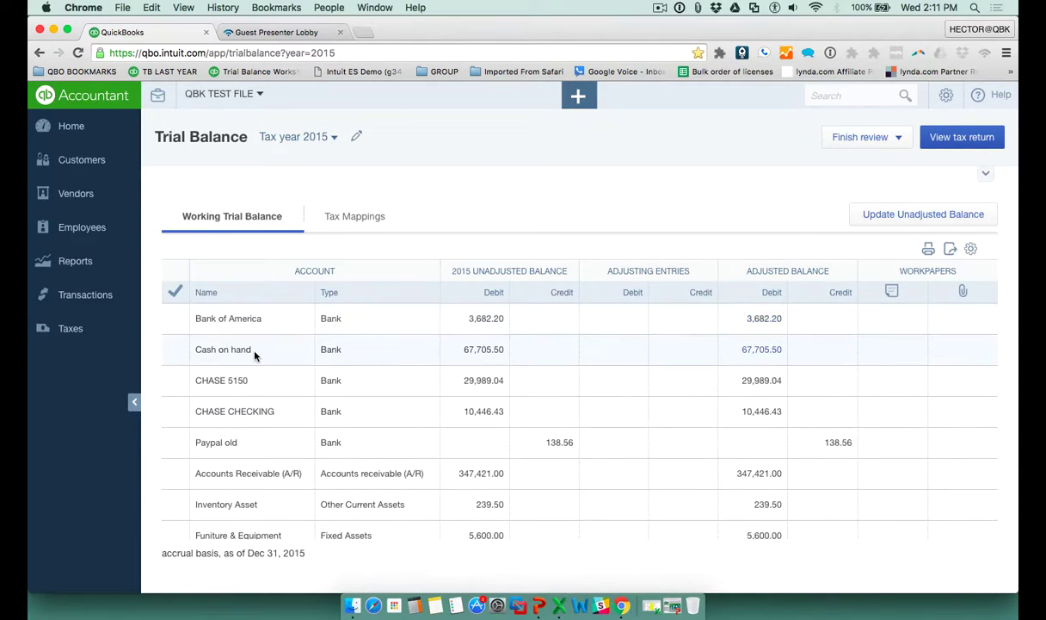
Examine the Cash on hand account's 2015 unadjusted balance and the equity, income and expense accounts of the working trial balance
left_click_drag(251, 349, 193, 348)
left_click(278, 351)
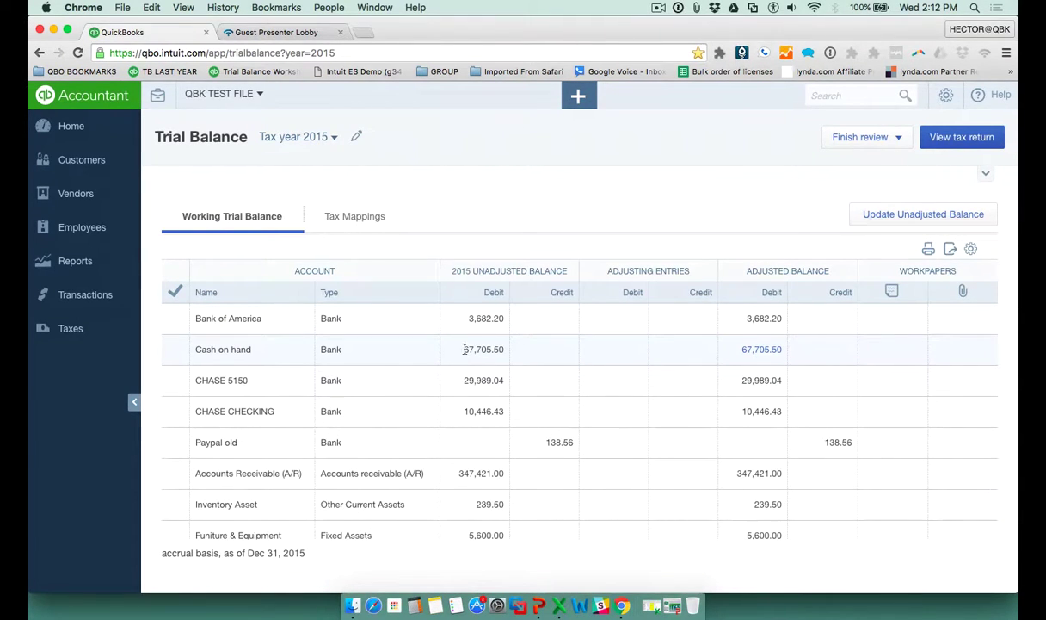
left_click_drag(463, 350, 509, 351)
left_click(484, 350)
left_click_drag(504, 349, 458, 351)
left_click(458, 351)
mouse_move(681, 354)
scroll(290, 364, "down", 10)
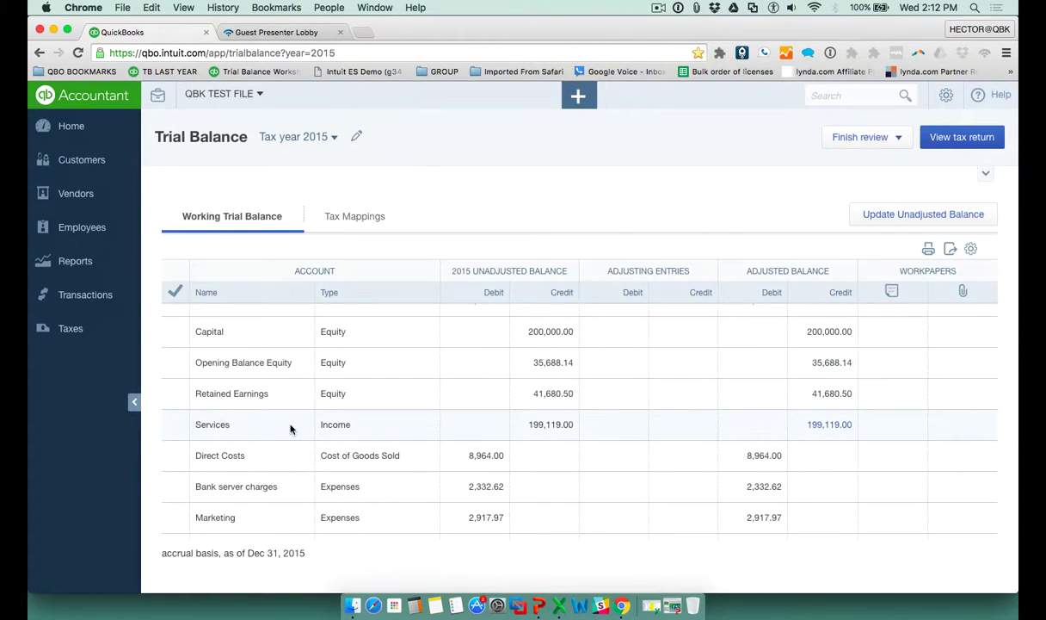
scroll(290, 428, "up", 10)
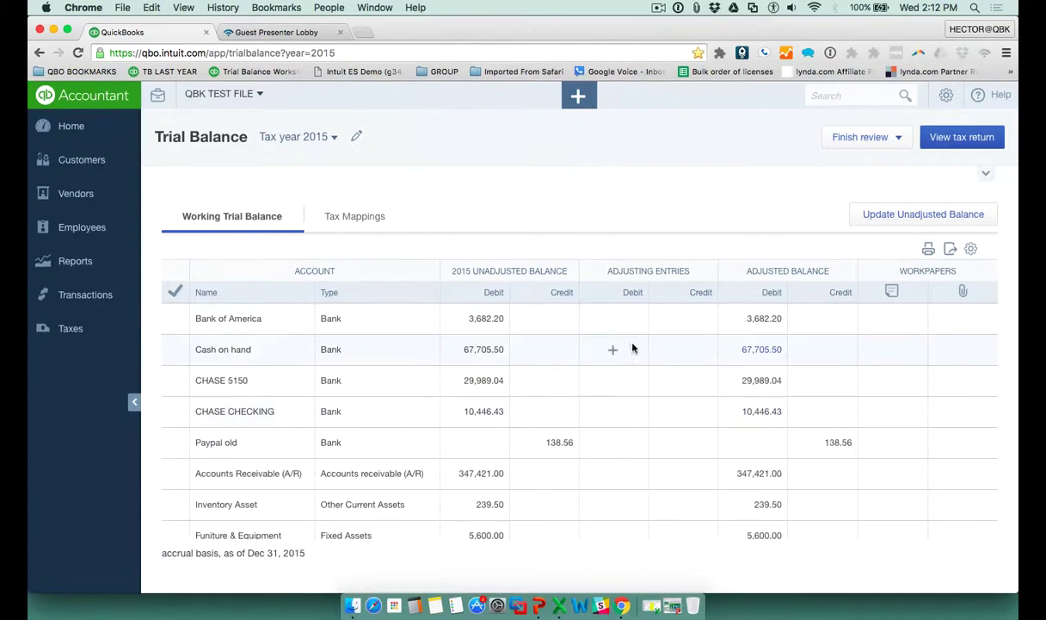
Start an adjusting entry for the Cash on hand account and set its journal number to YE-2015-1
left_click(612, 352)
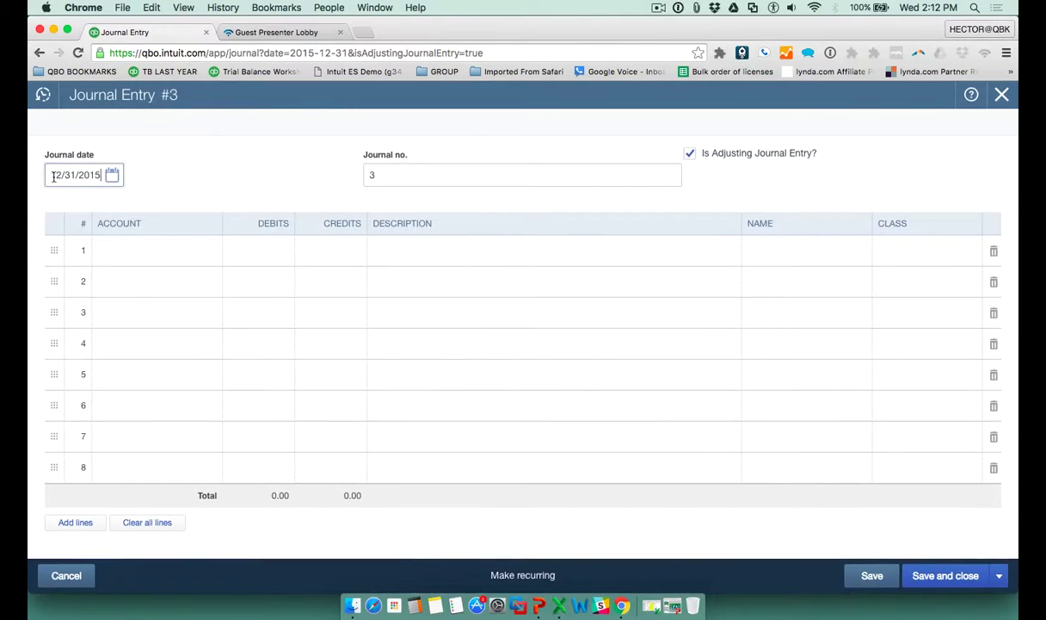
left_click_drag(48, 175, 151, 185)
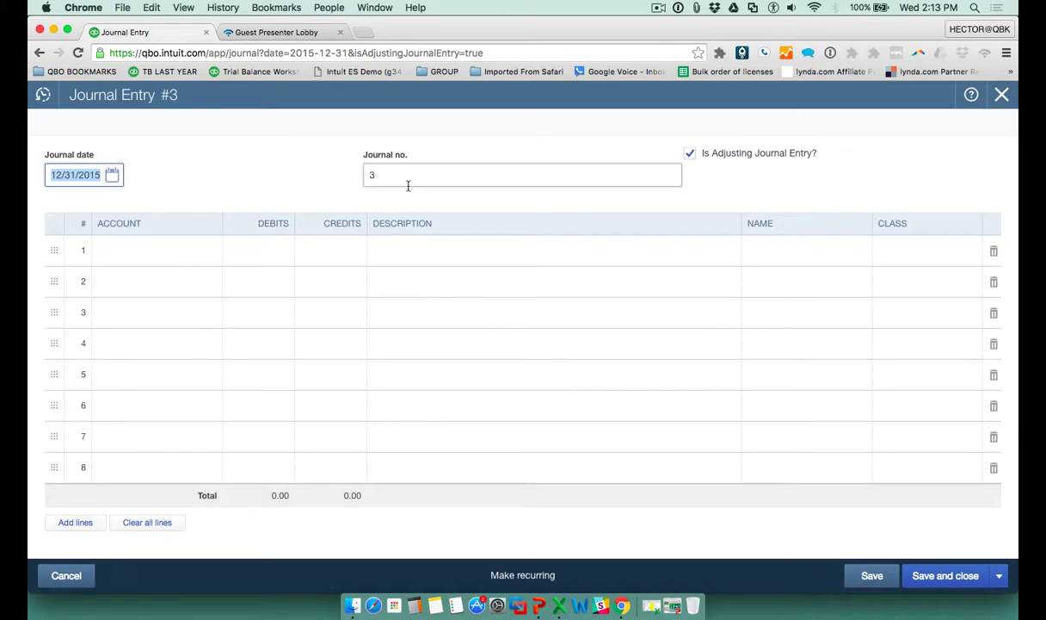
left_click_drag(382, 176, 340, 170)
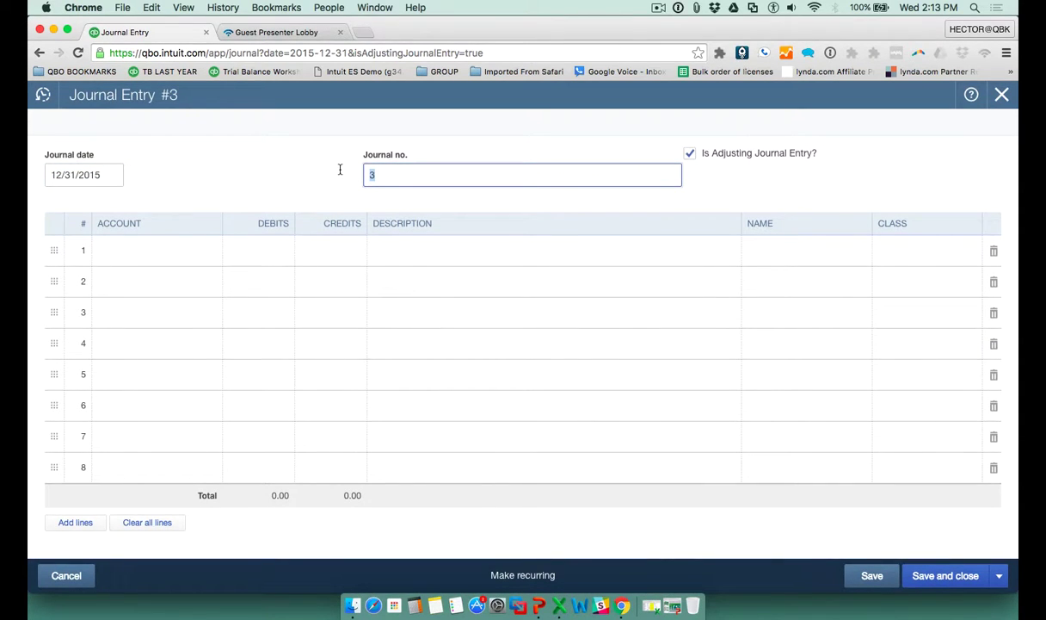
type("YE-2015-1")
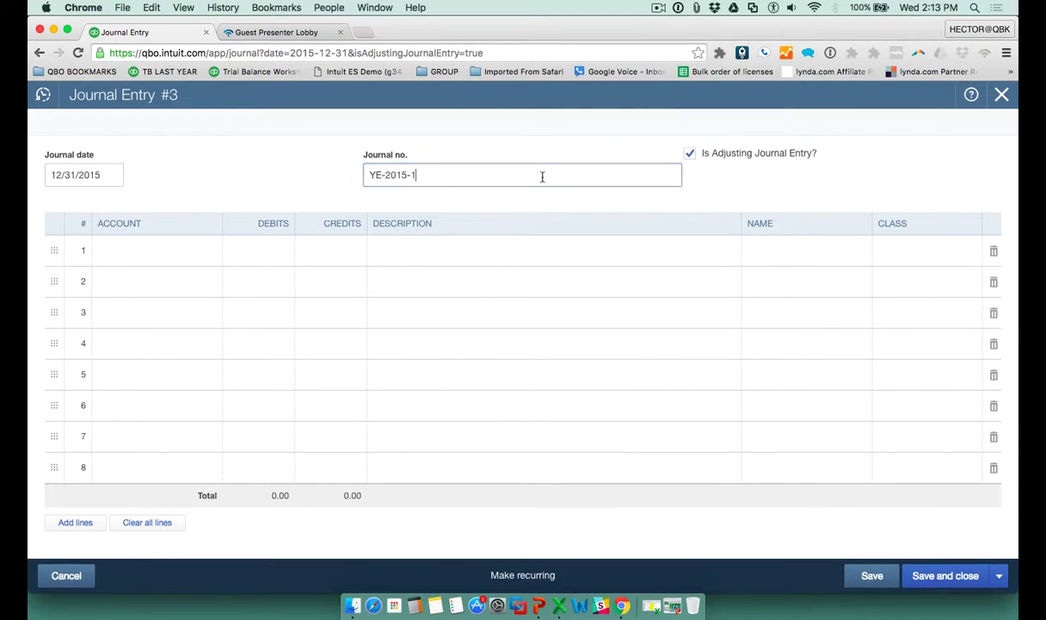
Fill the first journal line with the Cash on hand account and a credit of 67,705.50
left_click(161, 252)
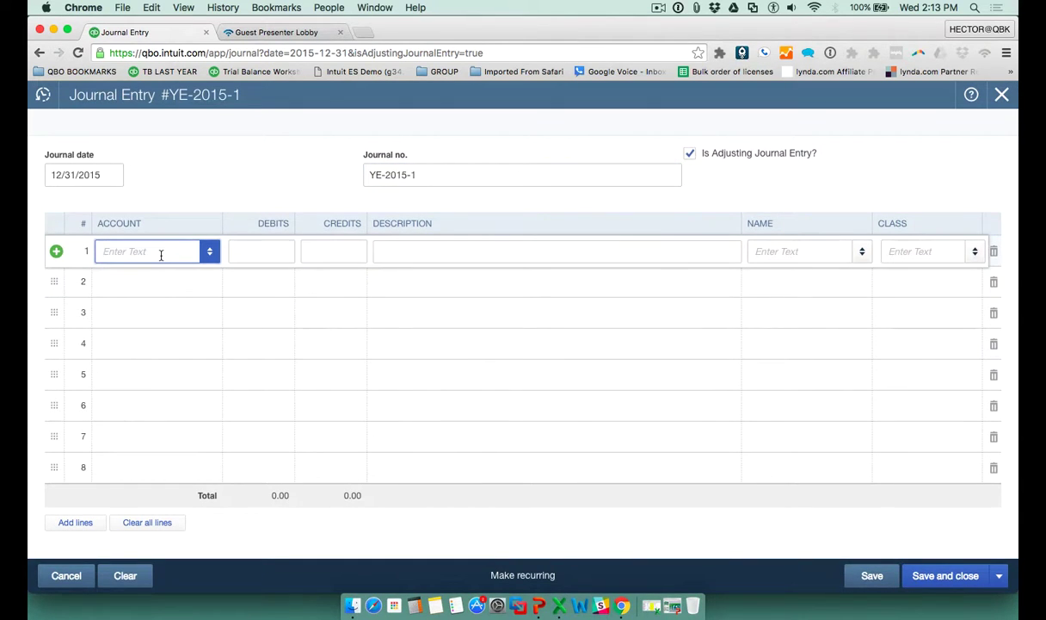
type("CHA")
key("BackSpace")
key("BackSpace")
type("Cas")
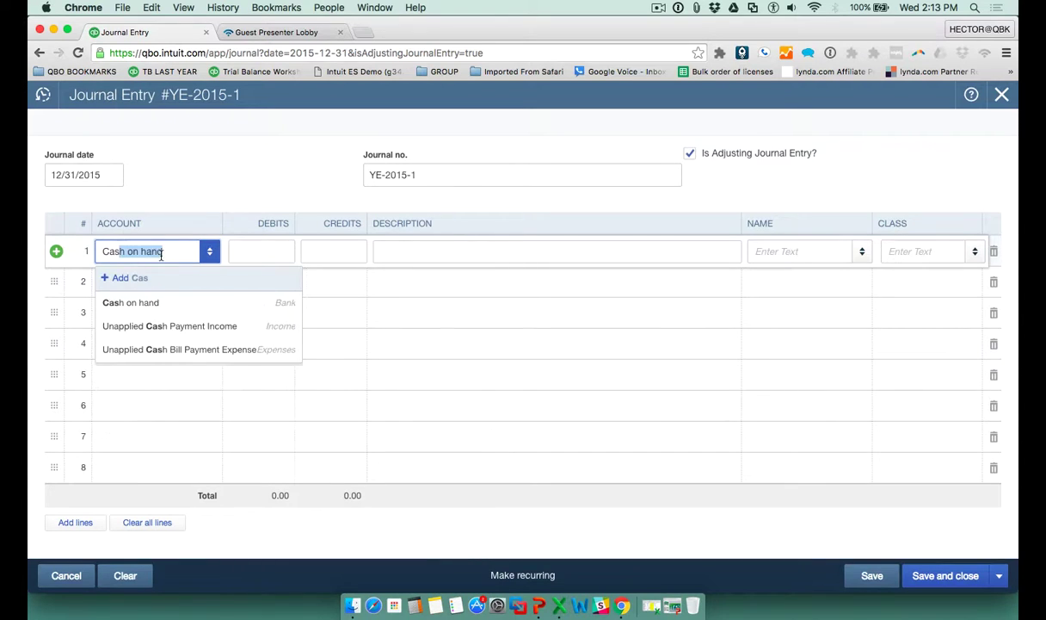
key("Down")
key("Return")
left_click(342, 254)
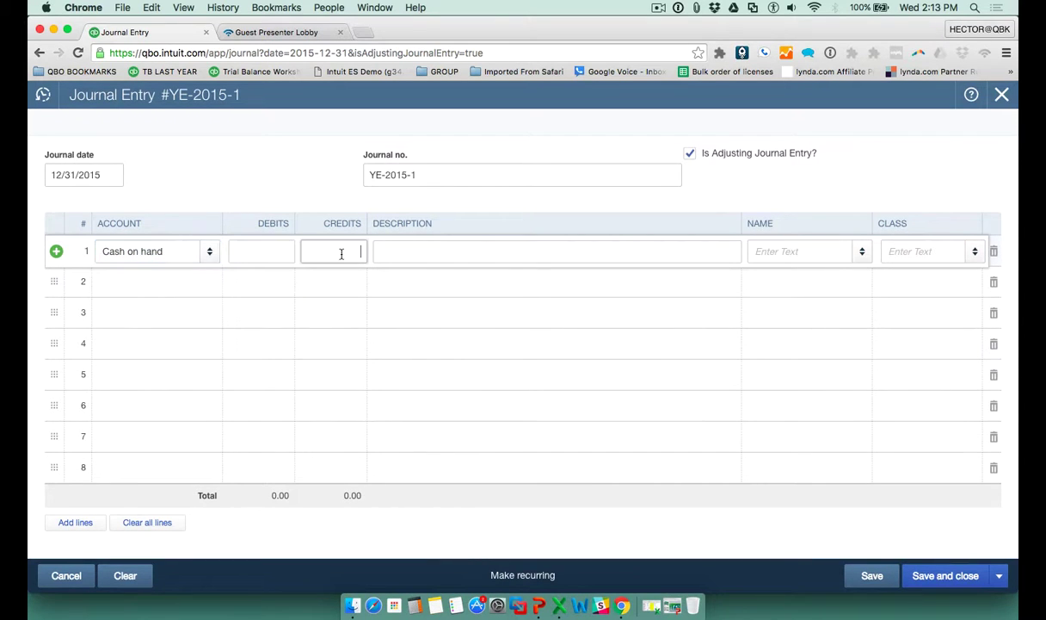
type("67705.50")
Fill the second journal line with the Services account and a balancing debit of 67,705.50
left_click(161, 280)
type("ser")
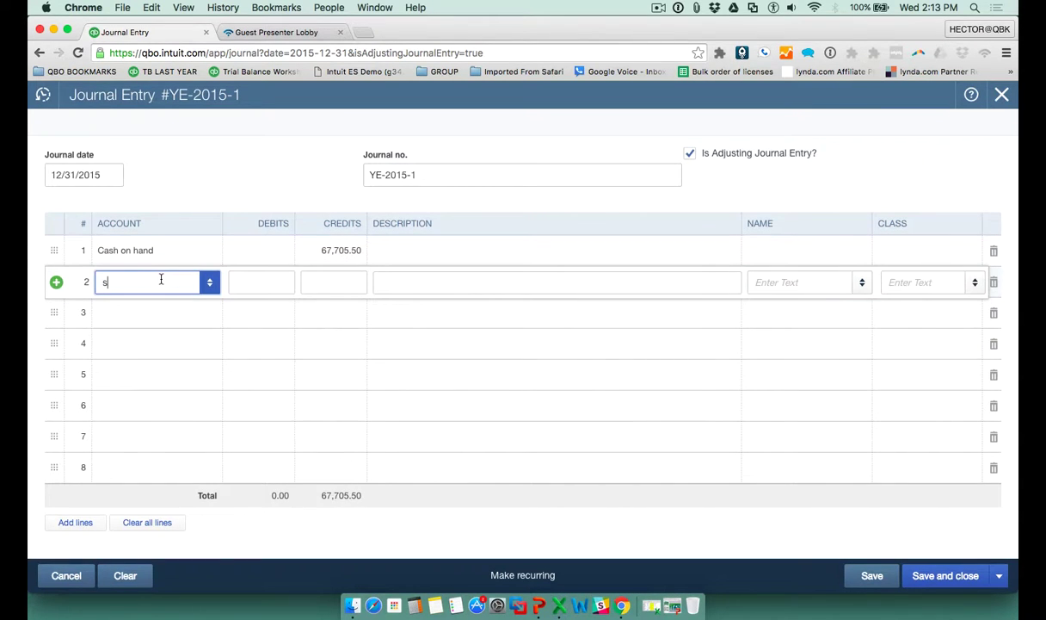
left_click(150, 338)
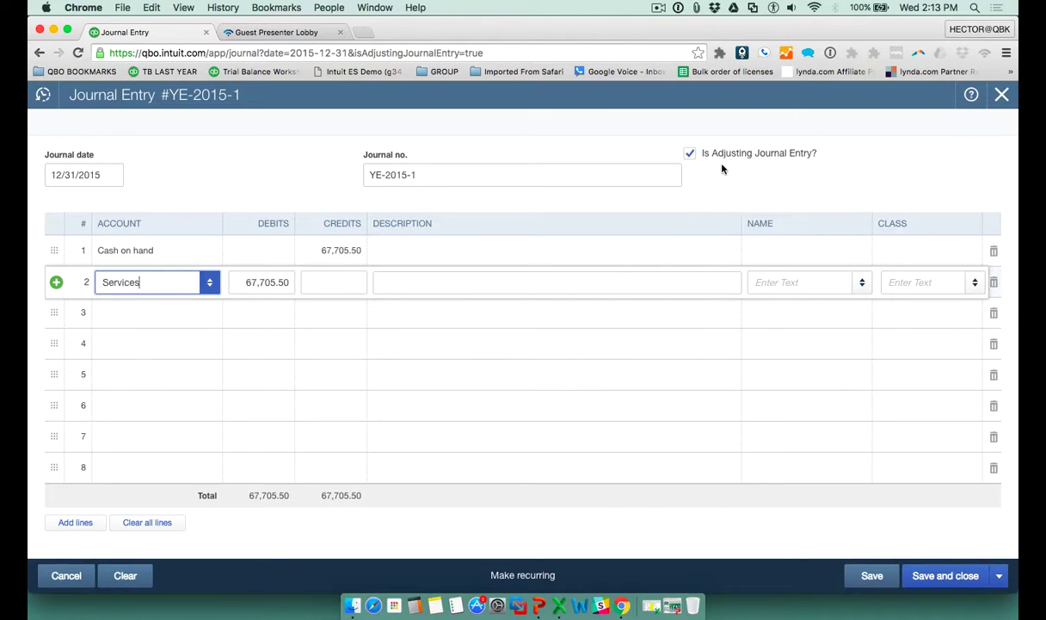
Unmark the journal entry as an adjusting journal entry, and save and close it
left_click_drag(713, 154, 746, 168)
left_click(745, 168)
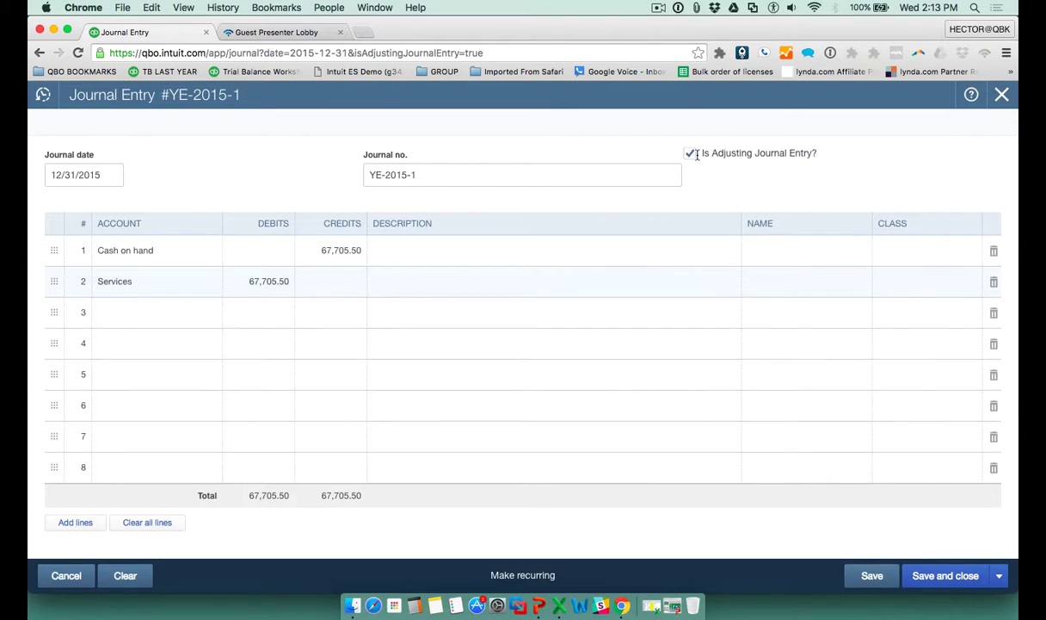
left_click(691, 156)
left_click(961, 575)
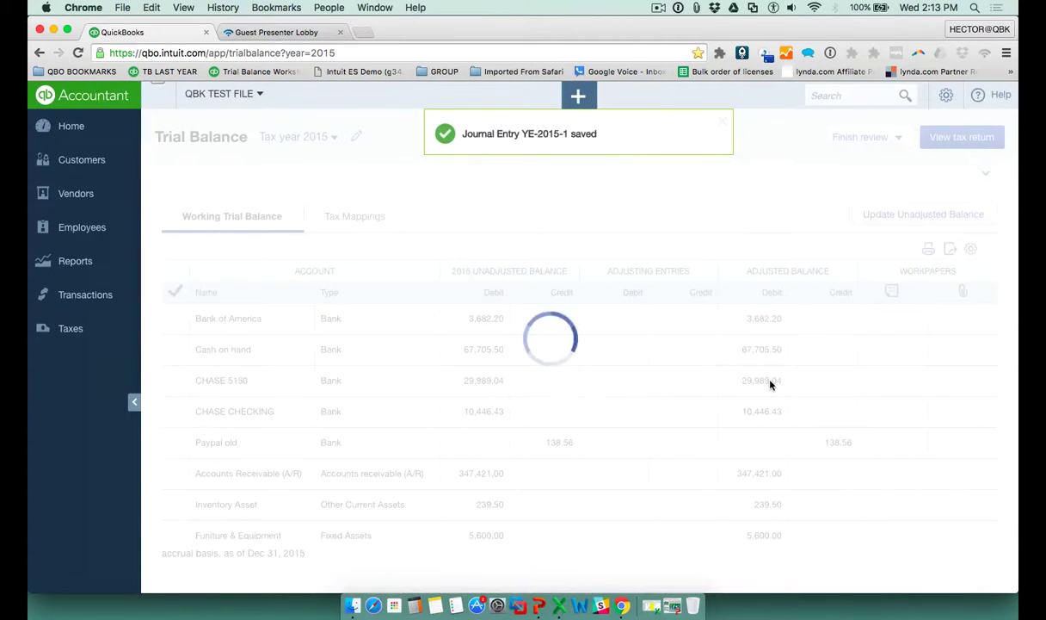
Open the transaction report behind the Cash on hand adjusted balance, and open journal entry YE-2015-1 from it
mouse_move(497, 272)
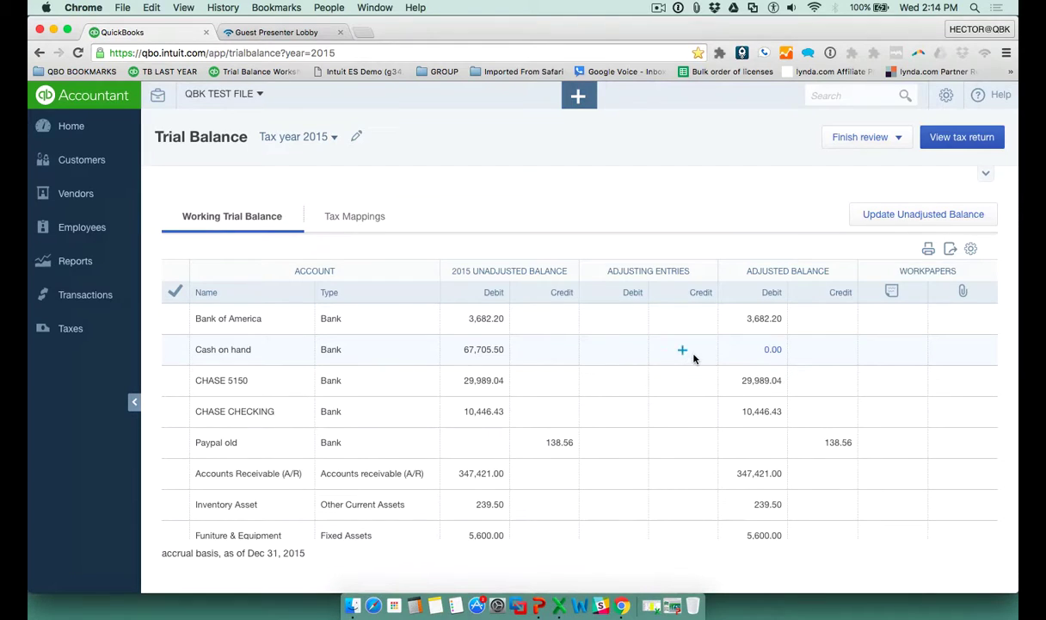
left_click(772, 350)
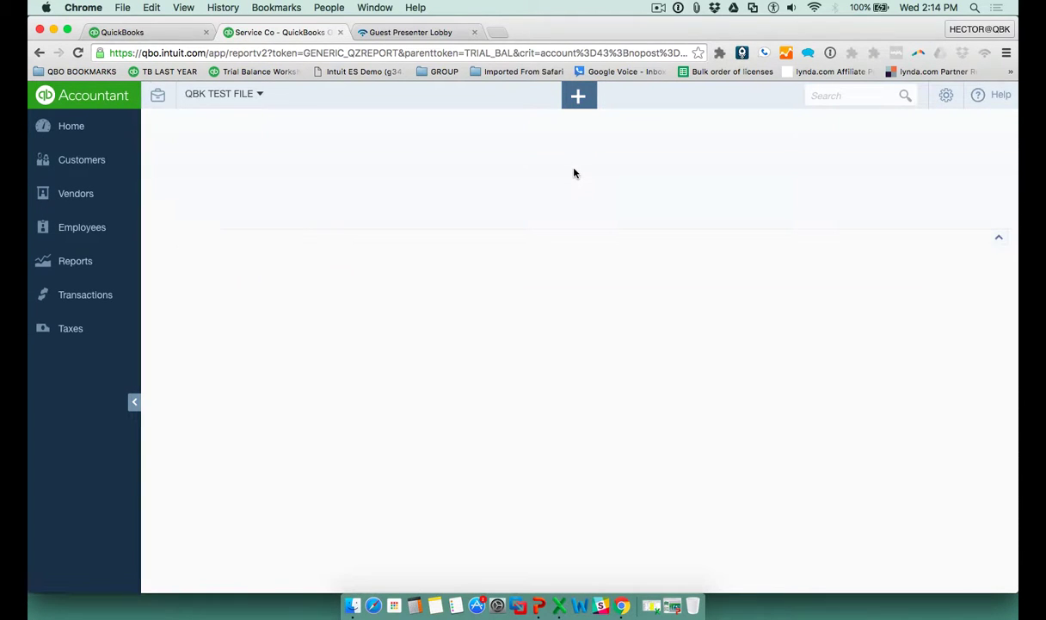
scroll(559, 284, "down", 2)
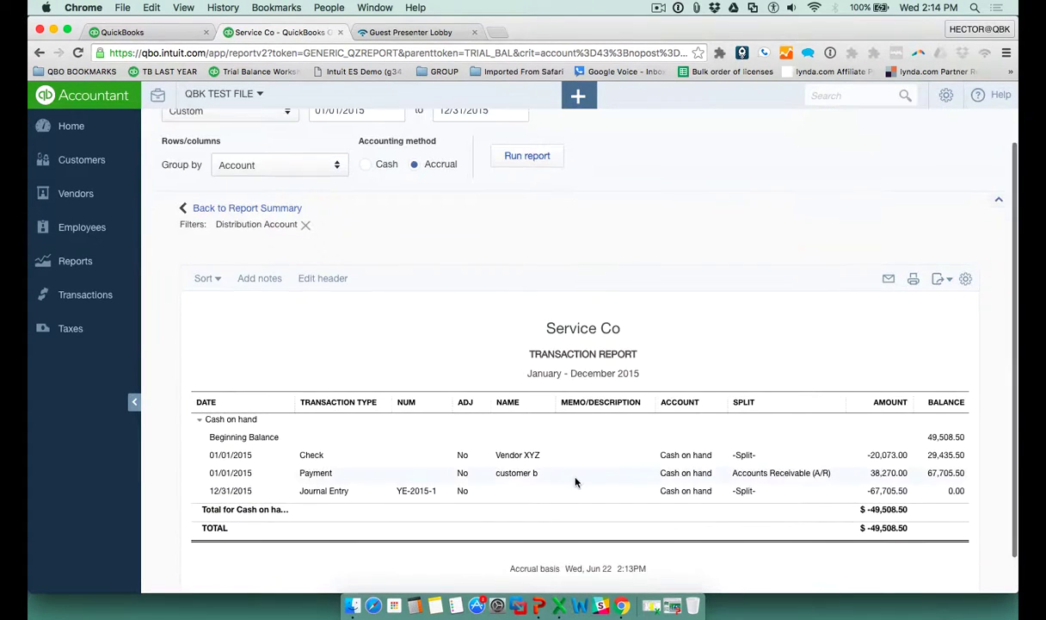
left_click(326, 492)
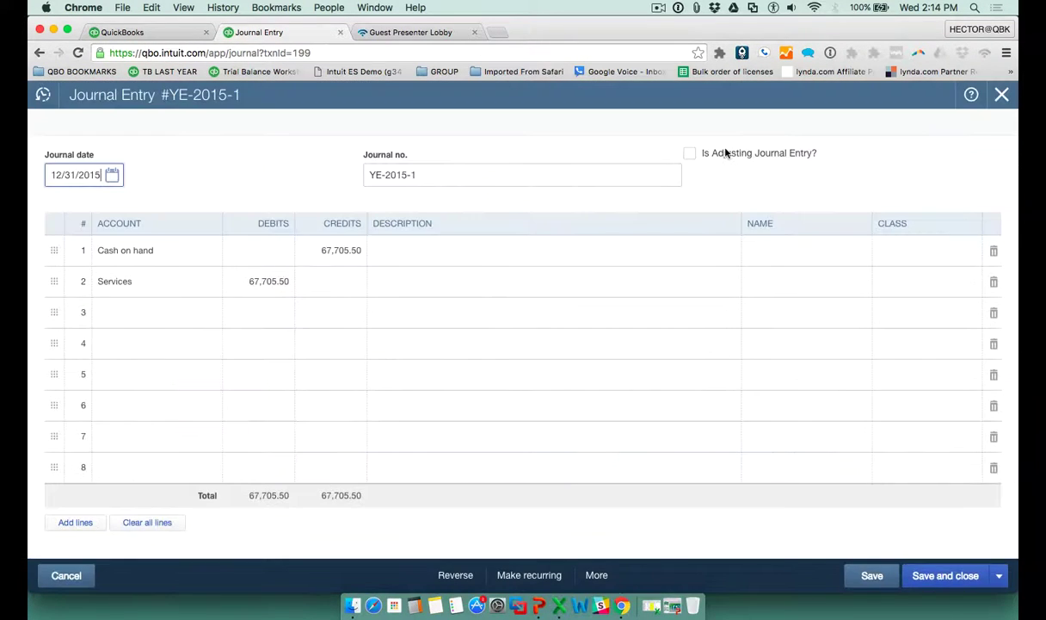
Mark journal entry YE-2015-1 as an adjusting journal entry, and save and close it
left_click(690, 155)
left_click(691, 155)
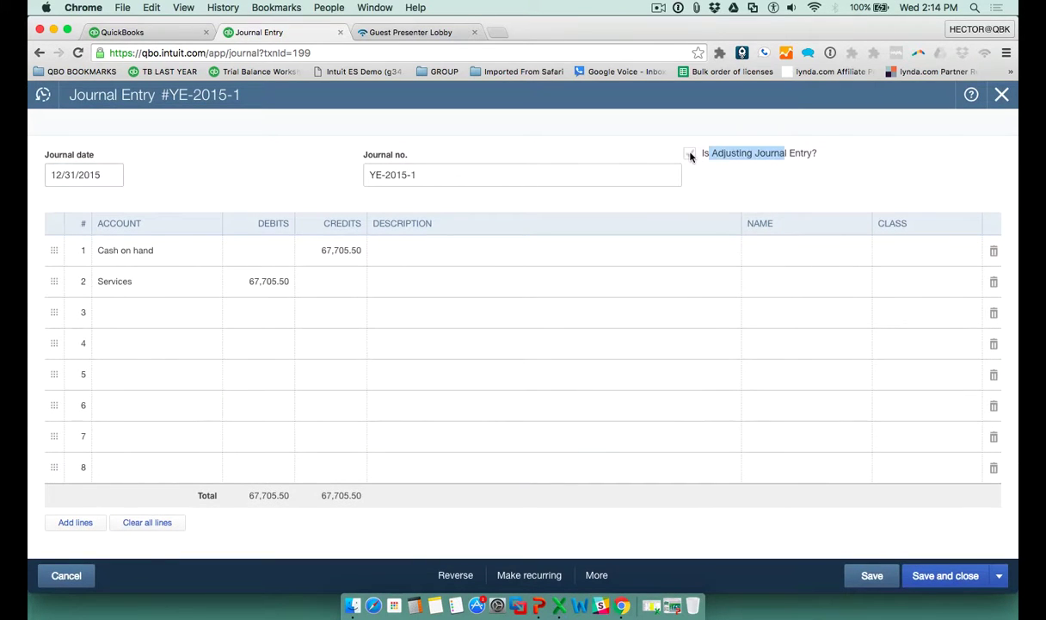
left_click(691, 157)
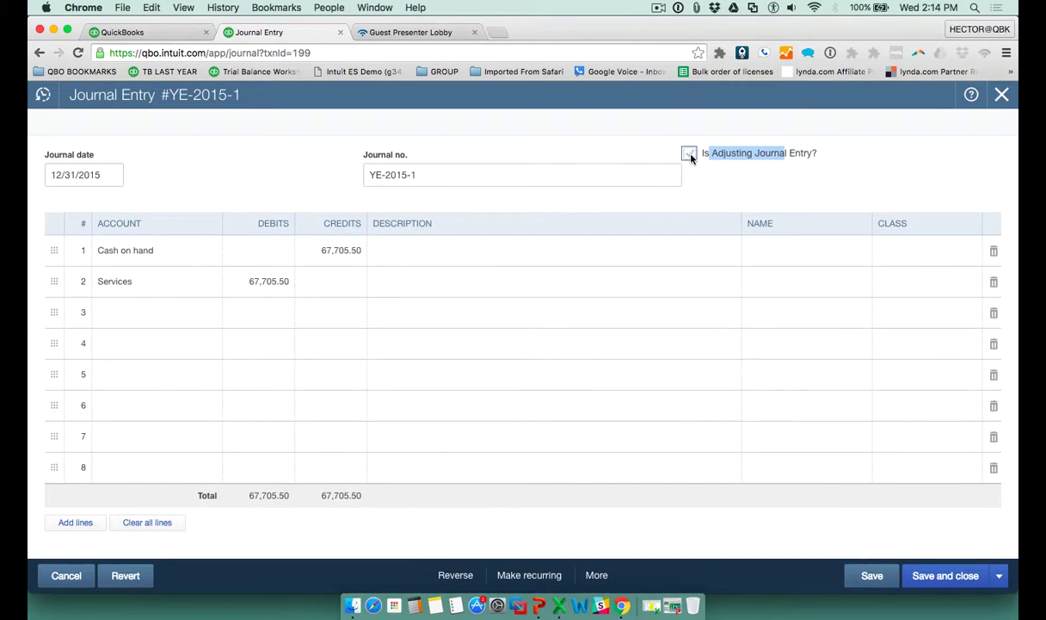
left_click(949, 584)
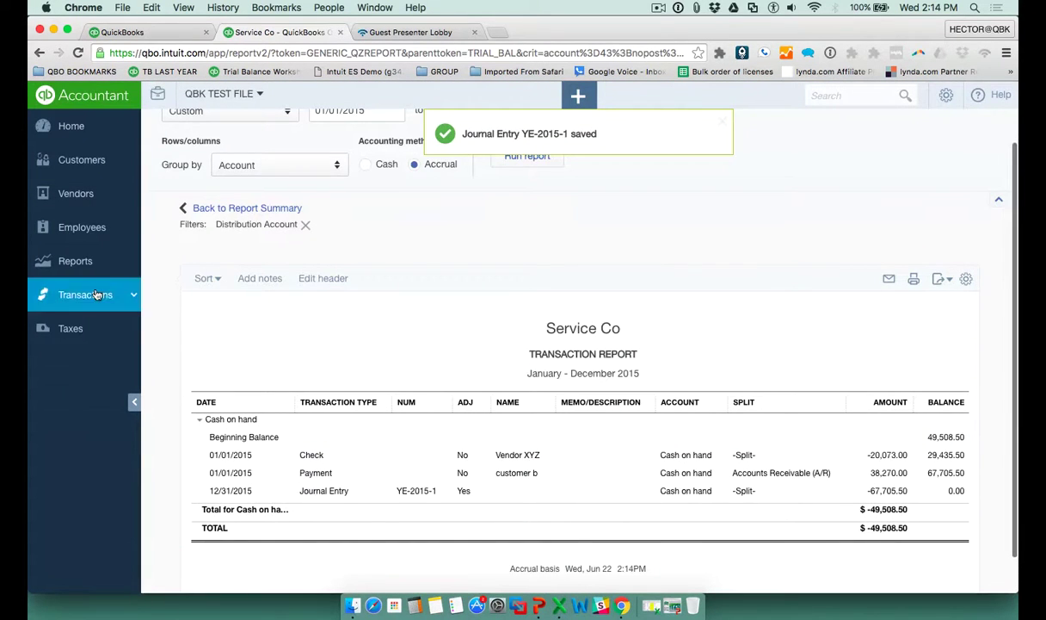
Return to the accountant's client list, search for "qbk" and open the QBK TEST FILE client
left_click(84, 97)
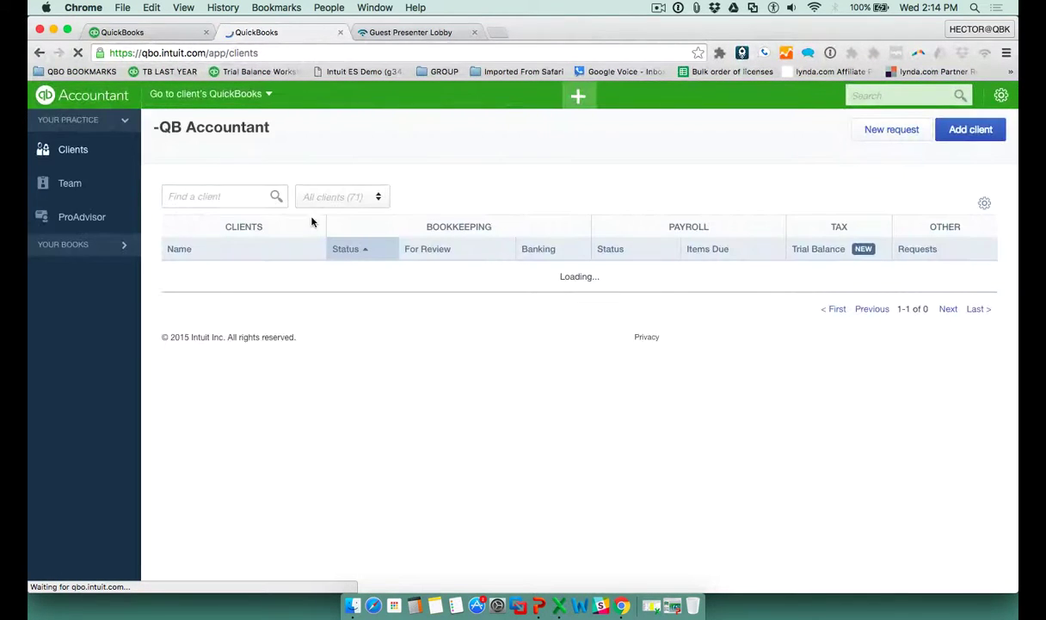
left_click(204, 196)
type("qbk")
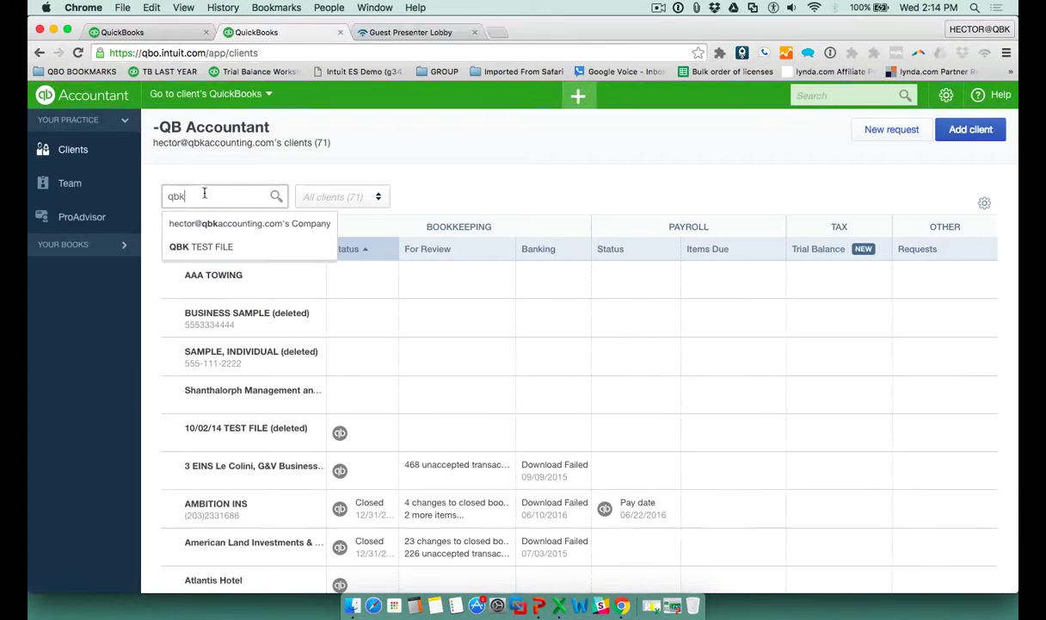
left_click(188, 246)
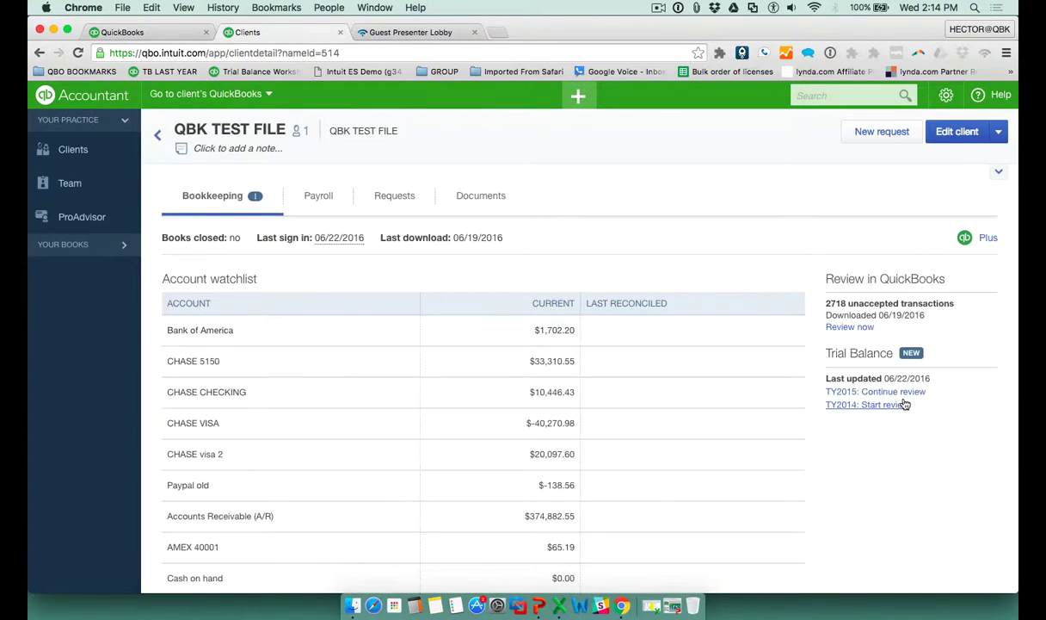
Continue the TY2015 trial balance review for the client and select the page's web address
left_click(891, 392)
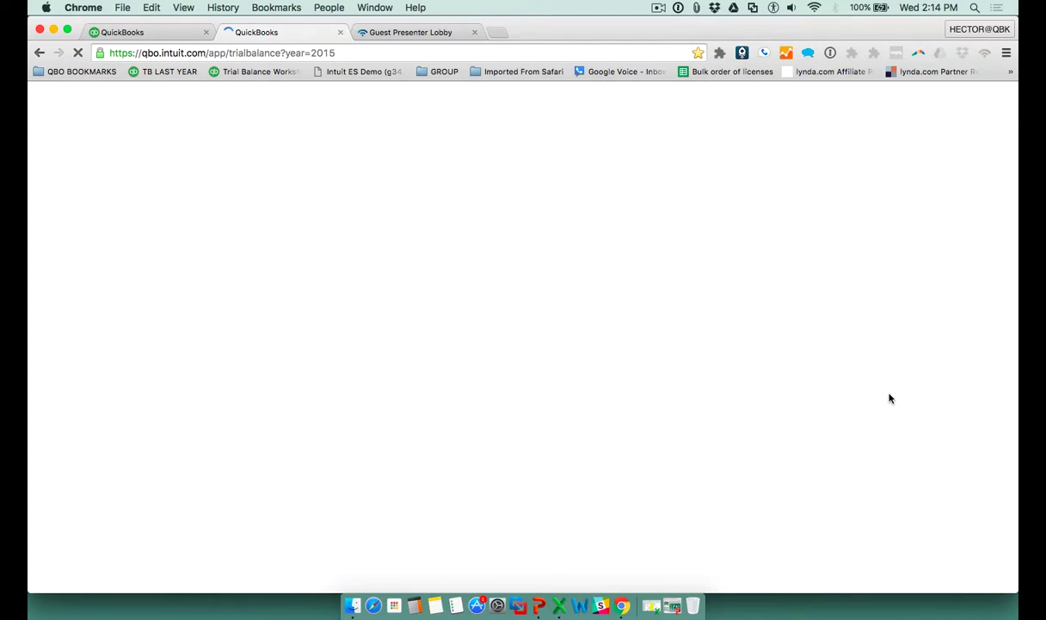
left_click_drag(342, 53, 108, 54)
left_click(364, 55)
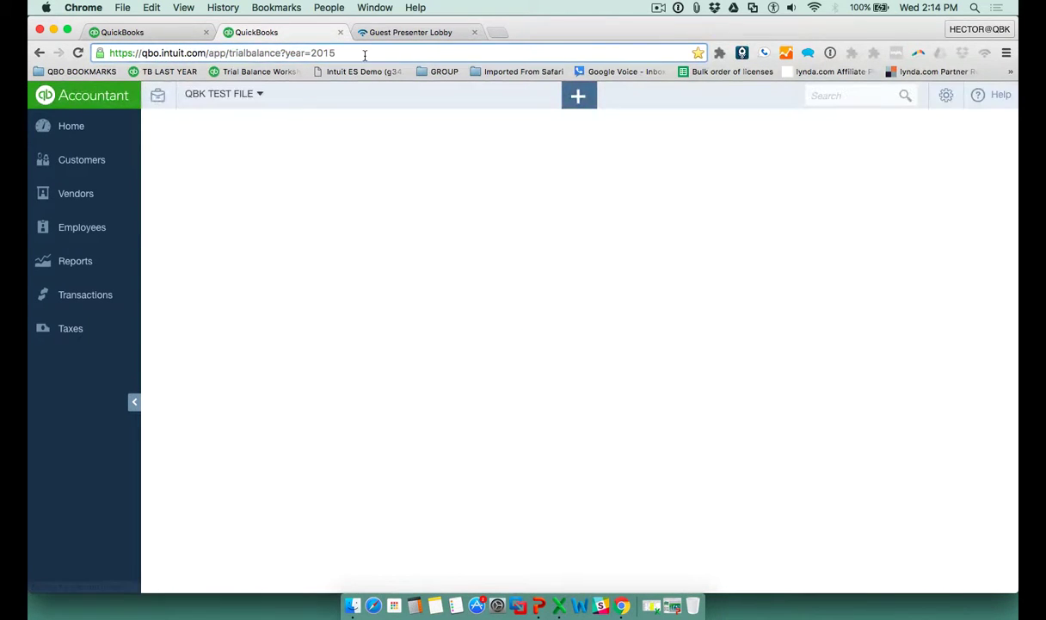
left_click_drag(365, 54, 108, 54)
left_click(336, 53)
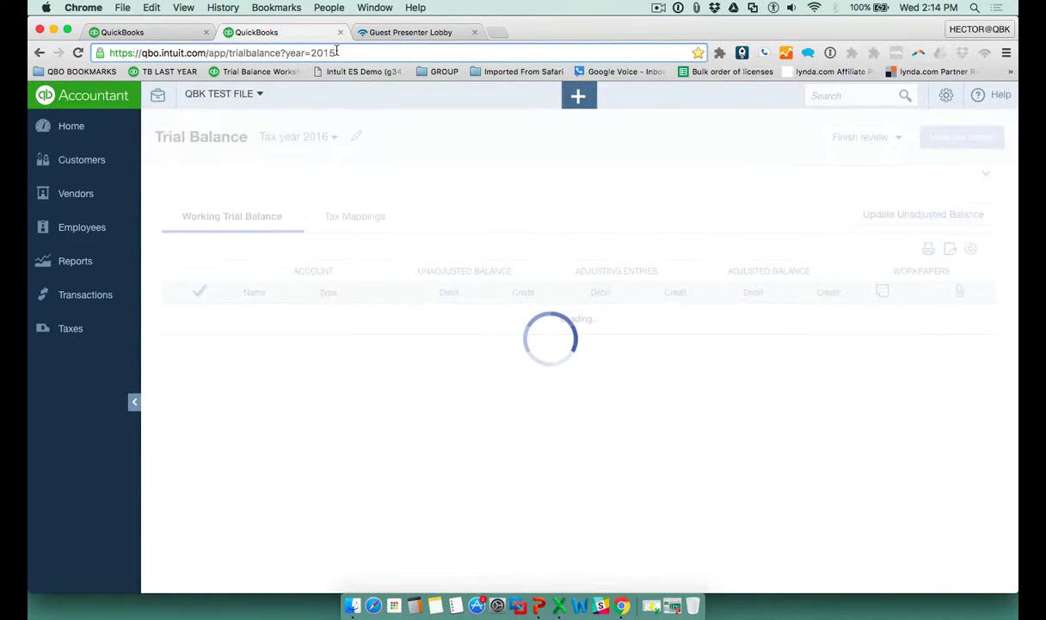
left_click_drag(336, 52, 112, 57)
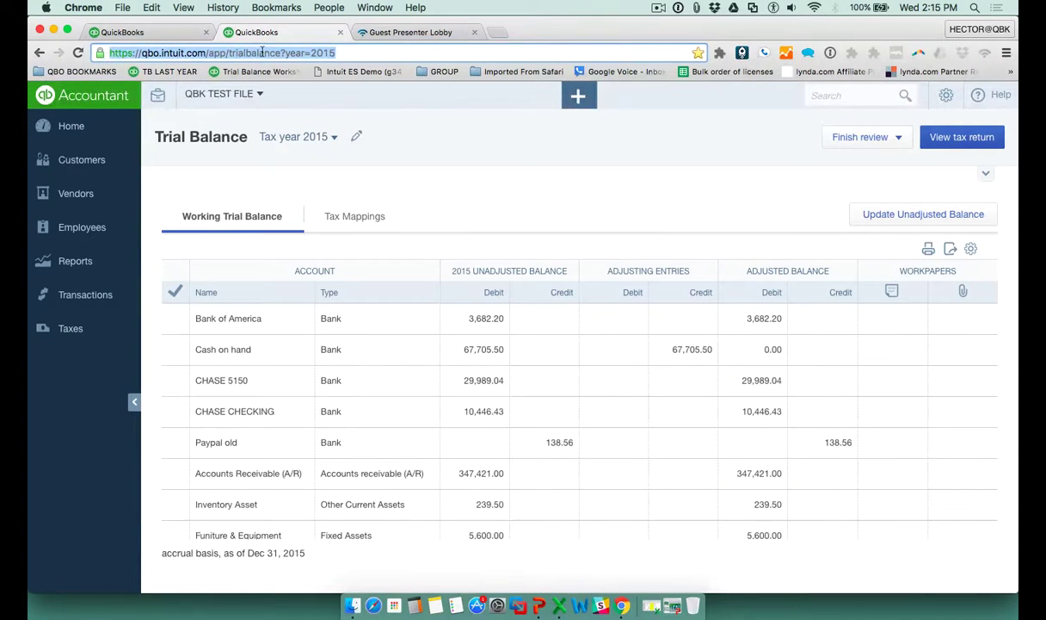
left_click(353, 50)
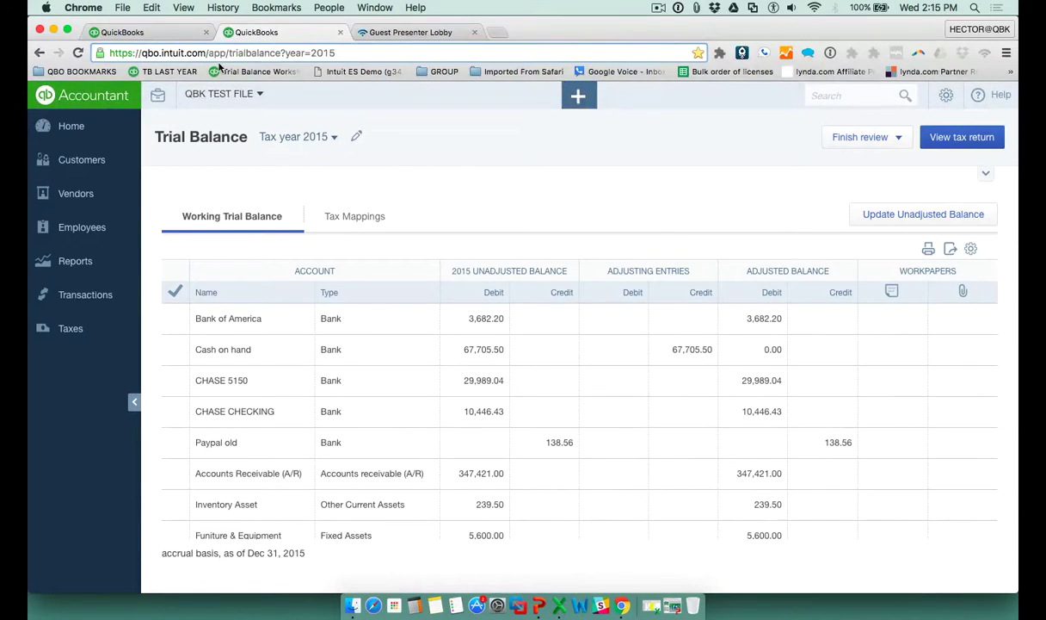
Add the 2015 trial balance page to the browser's bookmarks bar and rename the bookmark TB
left_click_drag(100, 53, 245, 78)
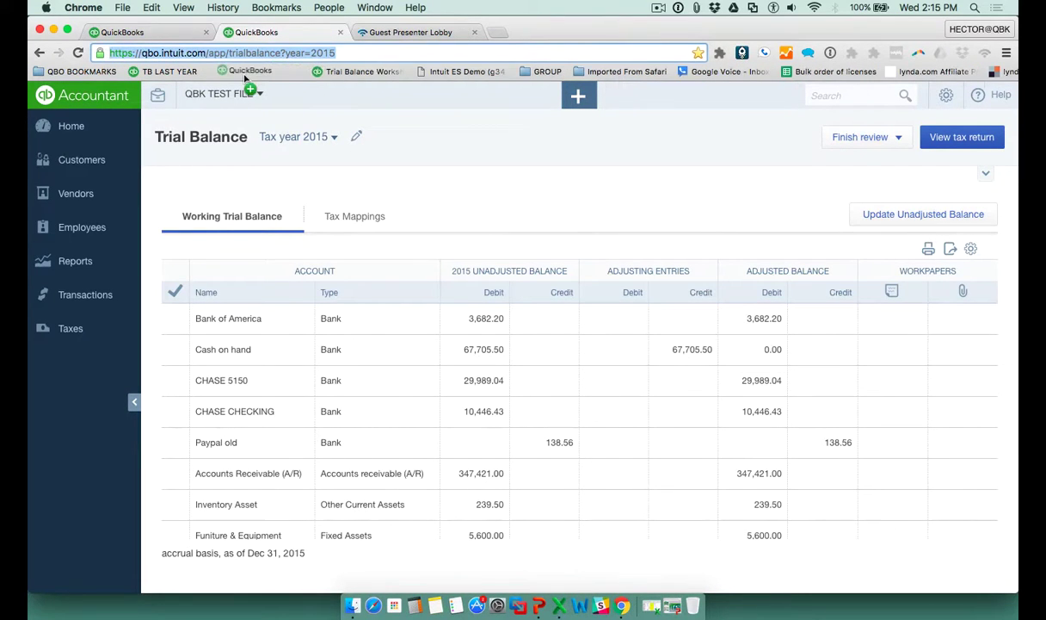
left_click(268, 7)
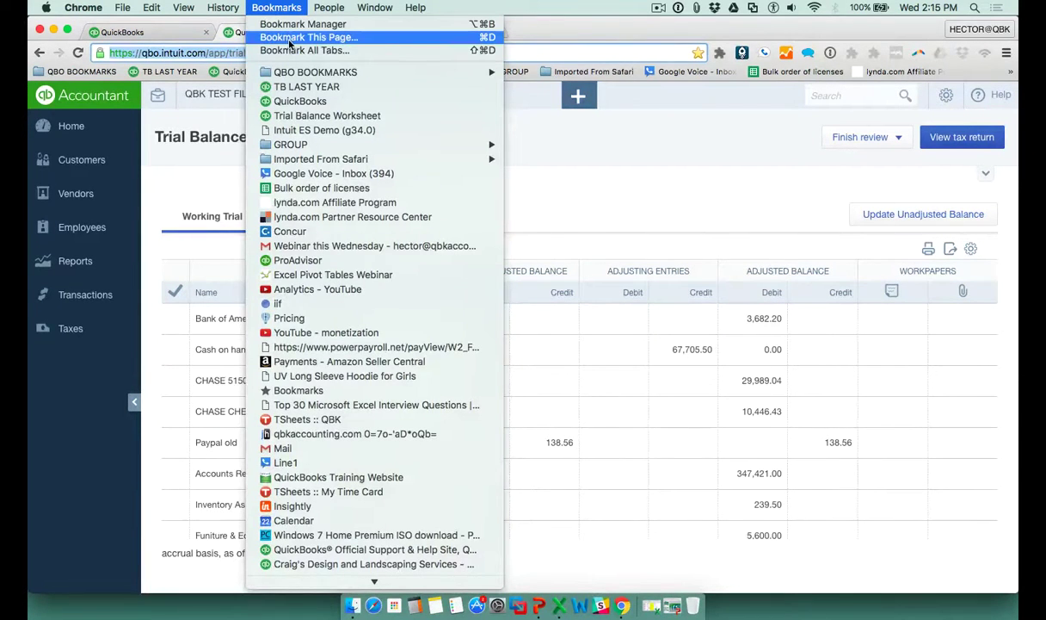
left_click(233, 71)
right_click(231, 71)
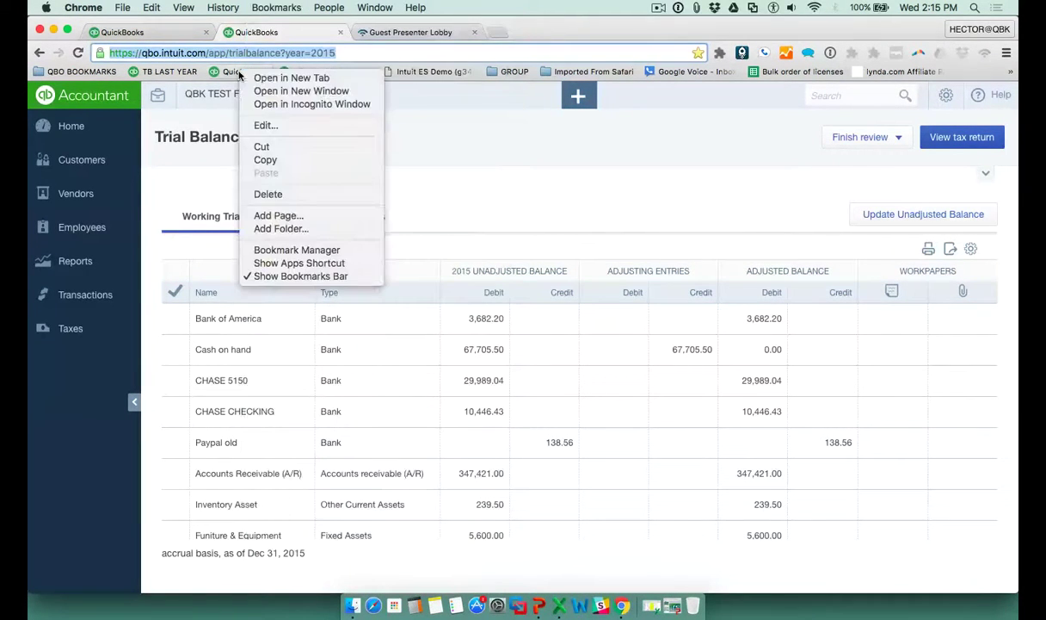
left_click(275, 127)
type("TB")
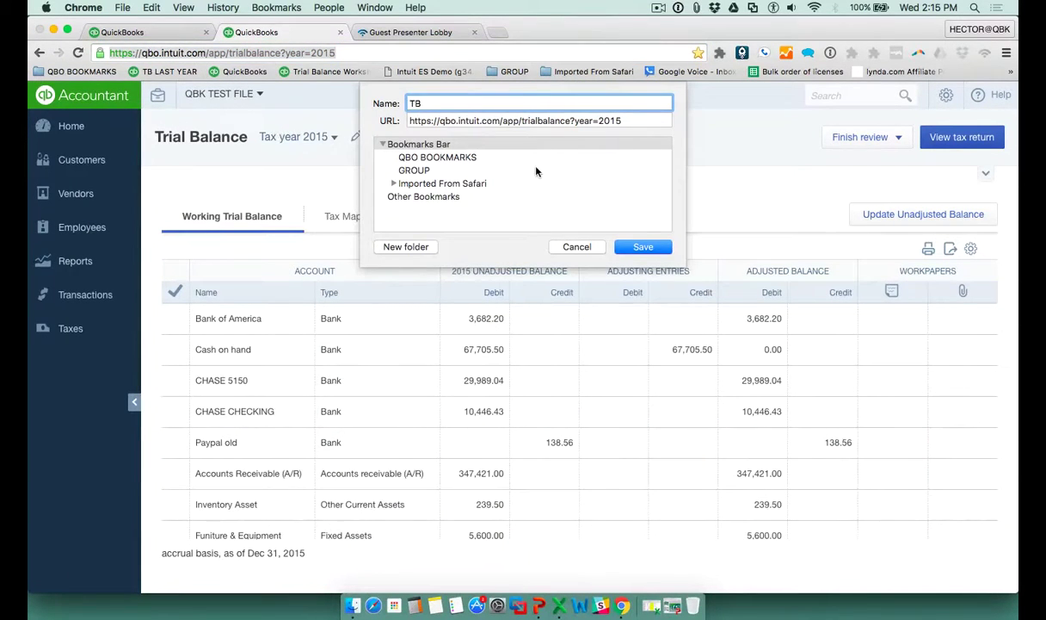
left_click(631, 248)
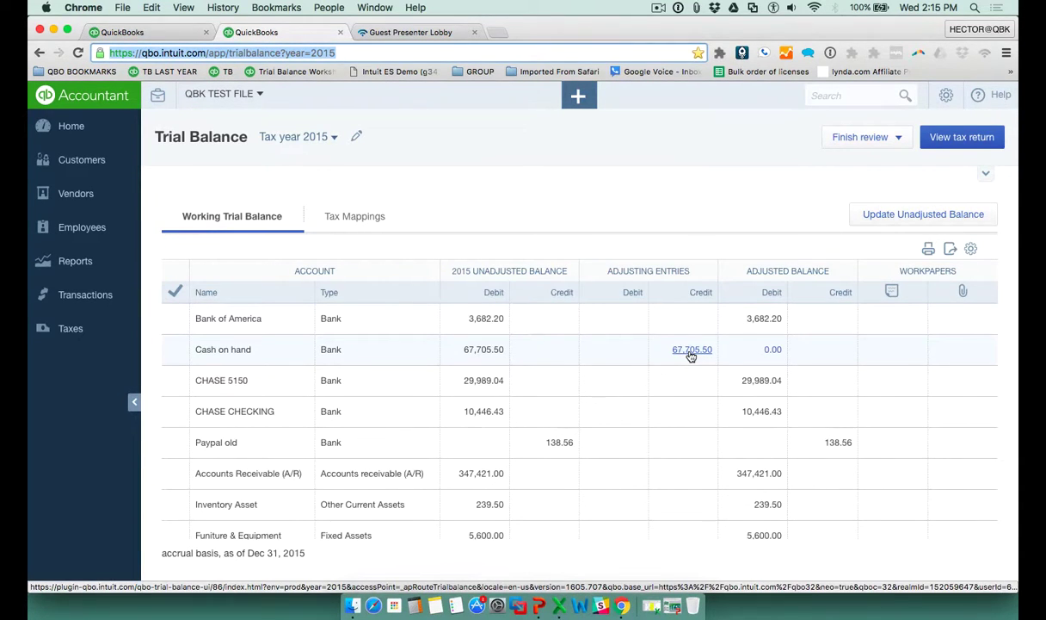
Examine the adjusting entries and adjusted balances for Cash on hand and Services in the working trial balance
left_click(652, 273)
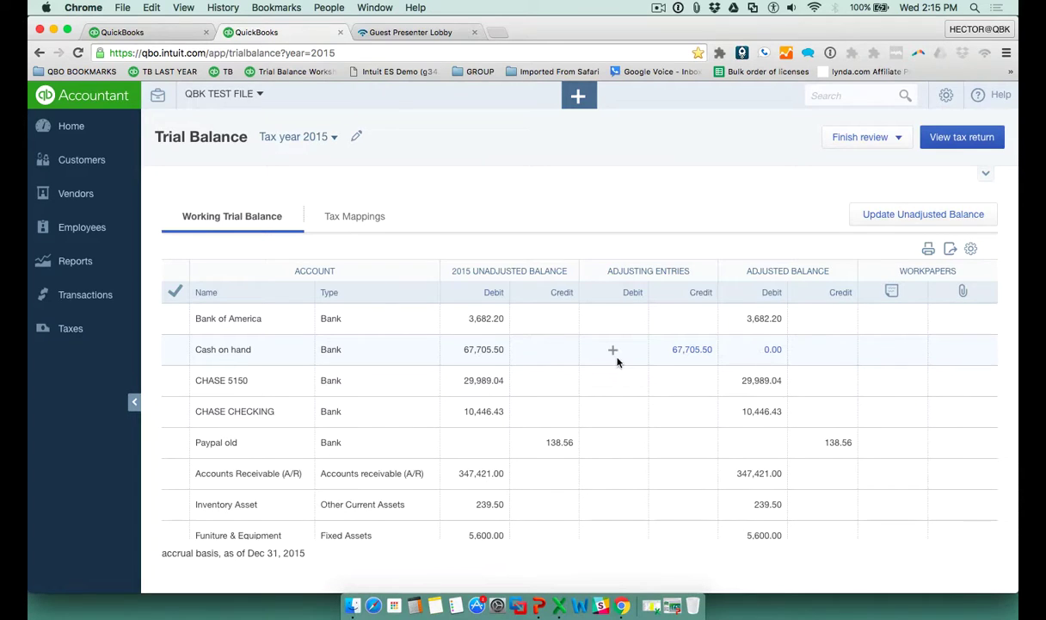
scroll(689, 359, "down", 4)
scroll(689, 360, "down", 5)
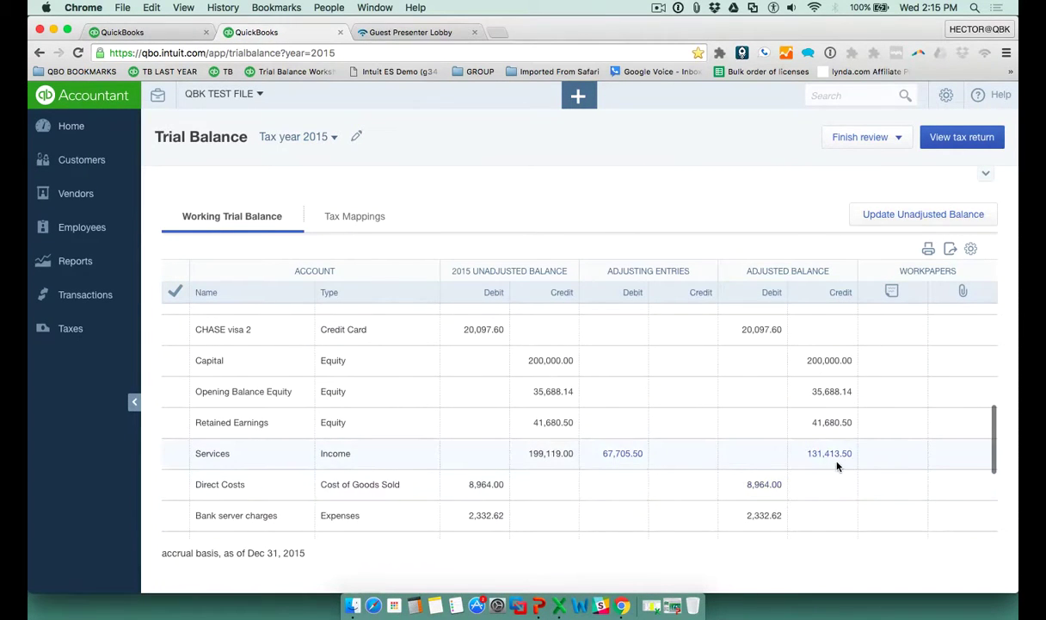
scroll(839, 464, "up", 6)
scroll(775, 379, "up", 1)
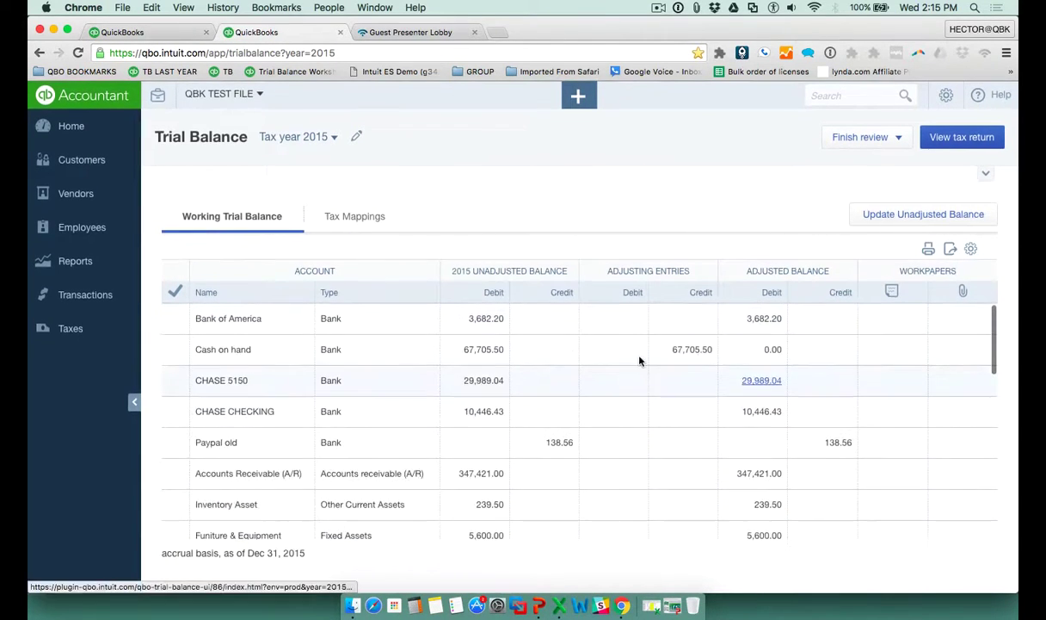
Mark Cash on hand as reviewed and add the note "Client stated that all cash on hand was duplicated income, made adjustment"
left_click(176, 352)
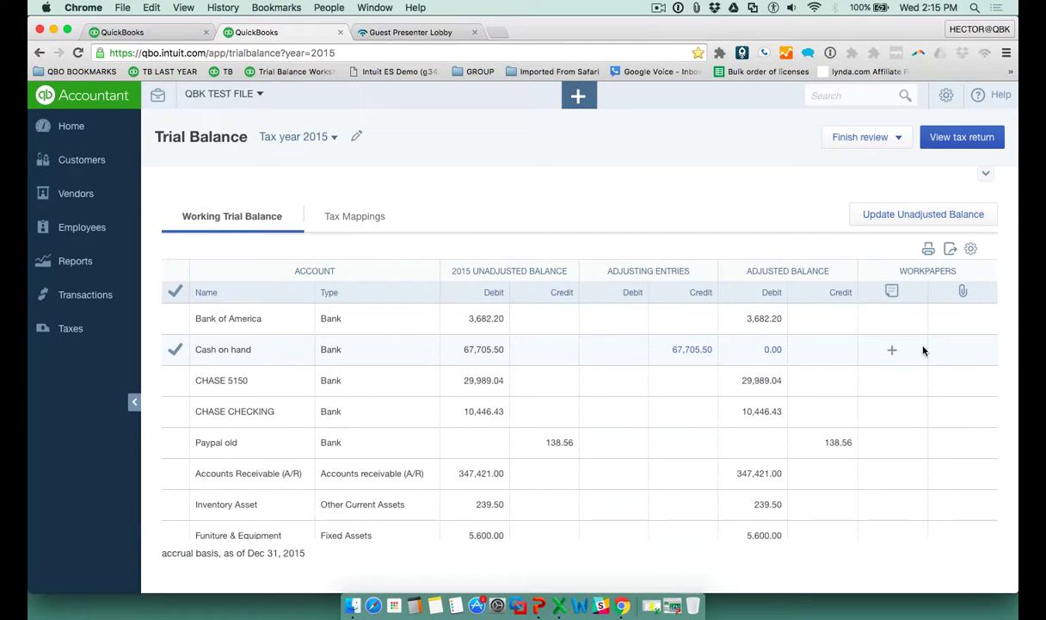
left_click(892, 349)
type("Cl")
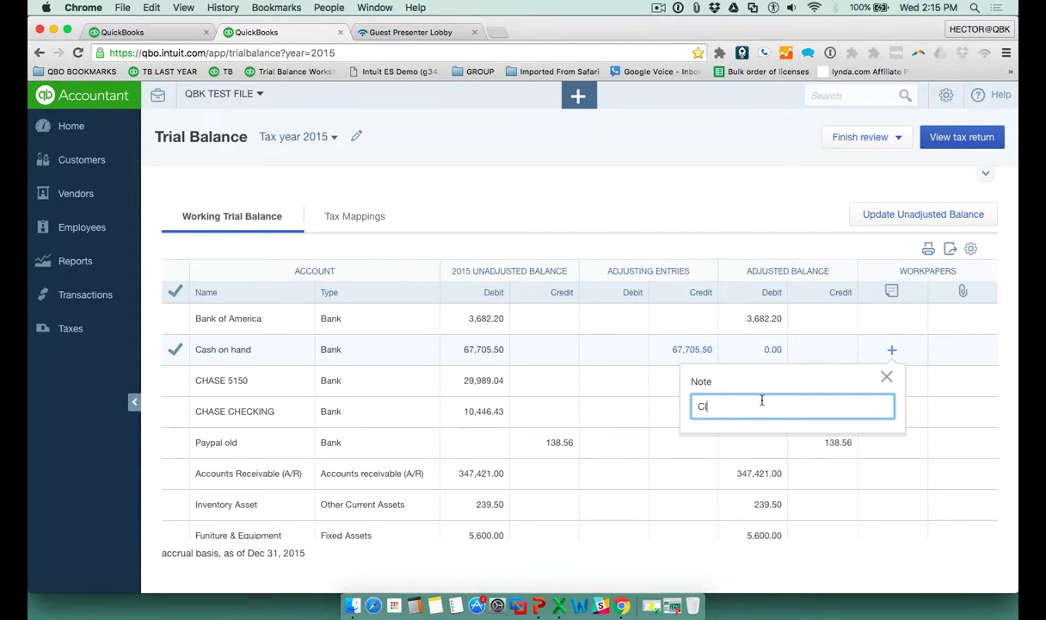
type("ient stated that all cash on hand wa")
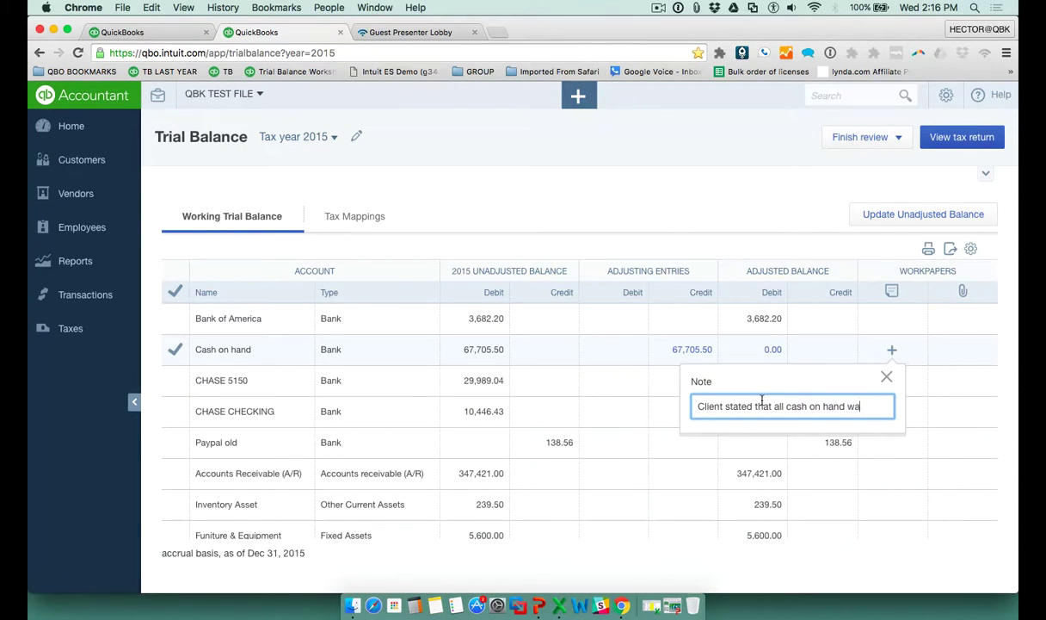
type("s duplicat")
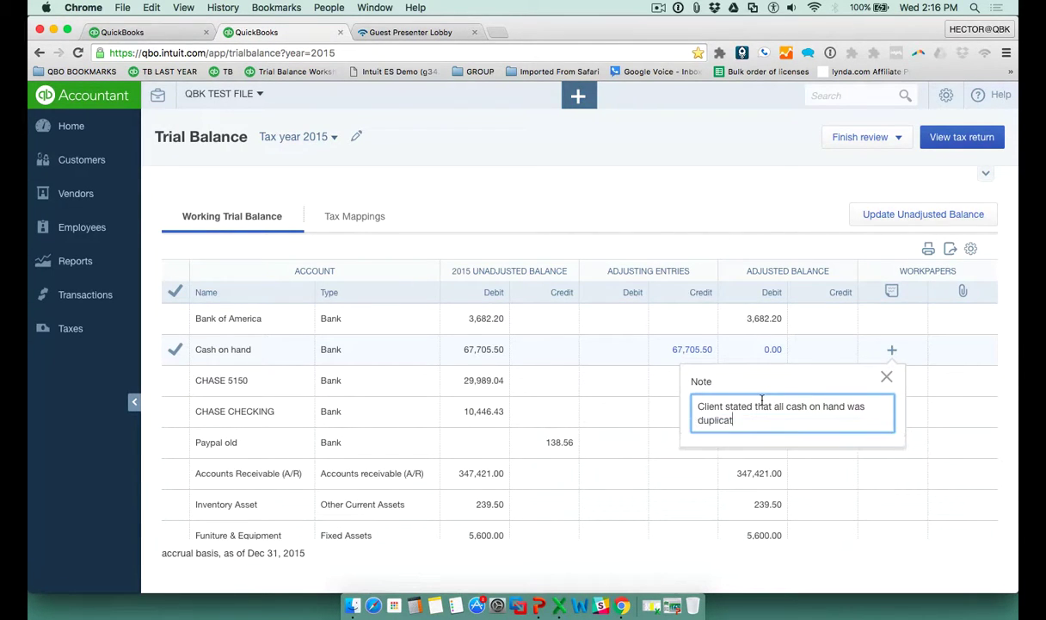
type("ed income, made adjustment")
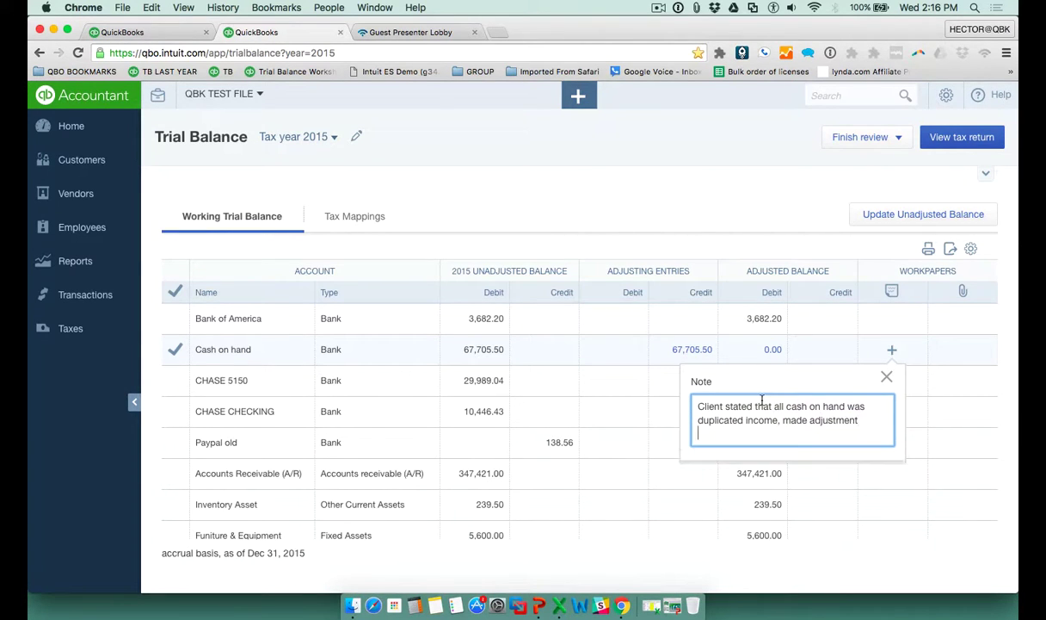
left_click(886, 379)
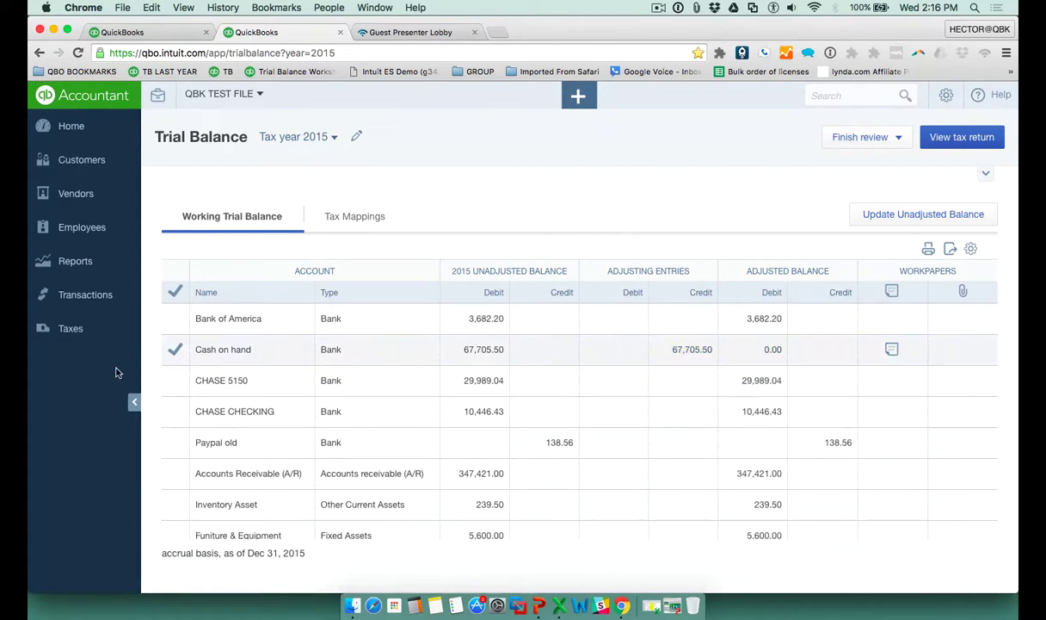
mouse_move(176, 354)
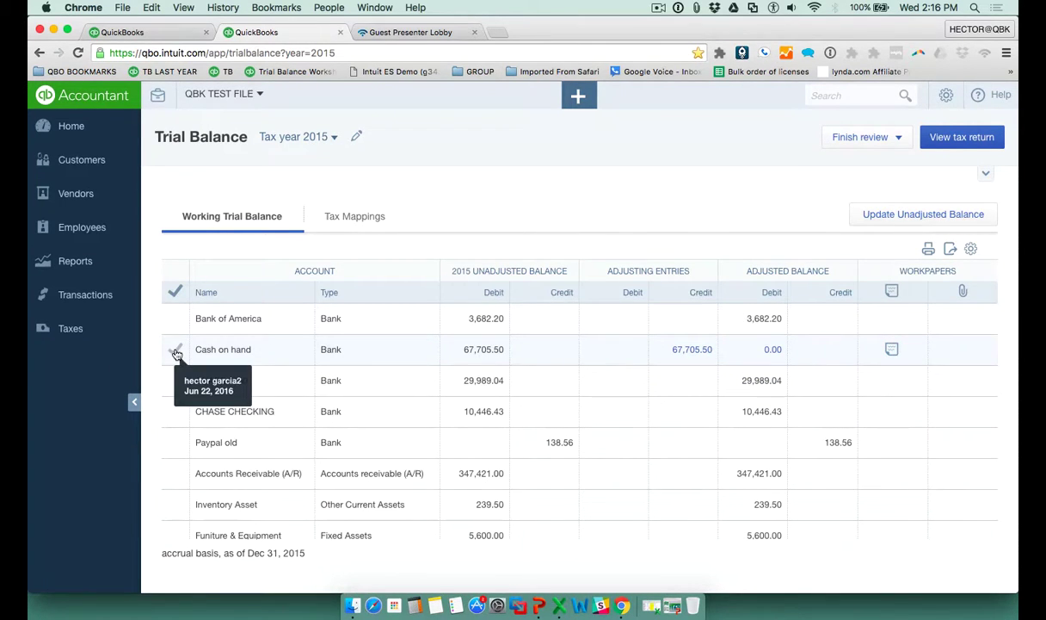
left_click(177, 353)
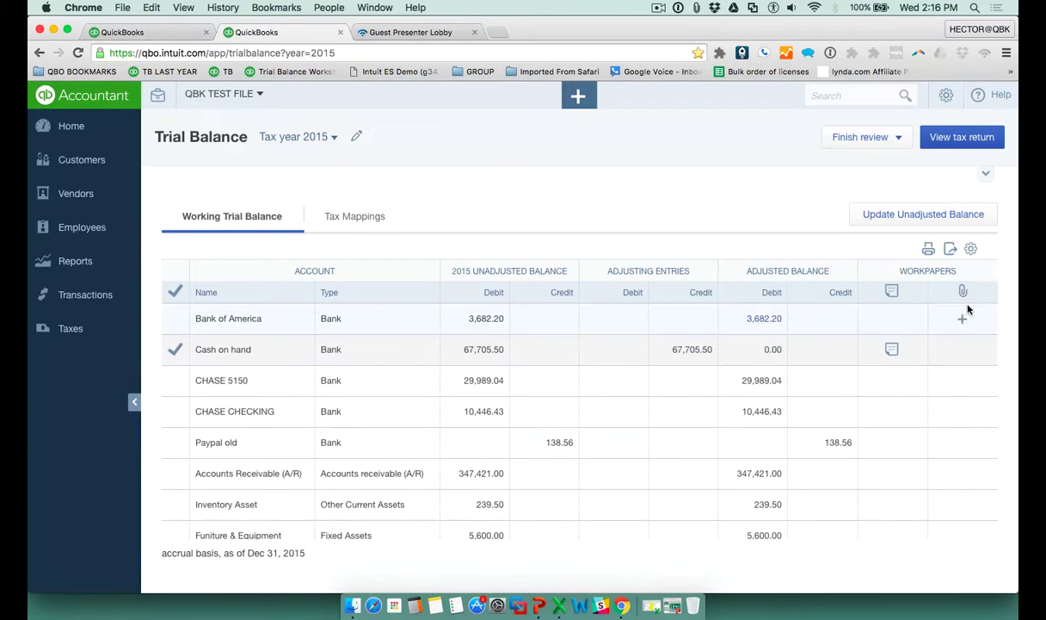
Attach Intuit.pdf from the Desktop to the Cash on hand workpapers and close the attachments area
right_click(964, 353)
left_click(979, 354)
left_click(959, 351)
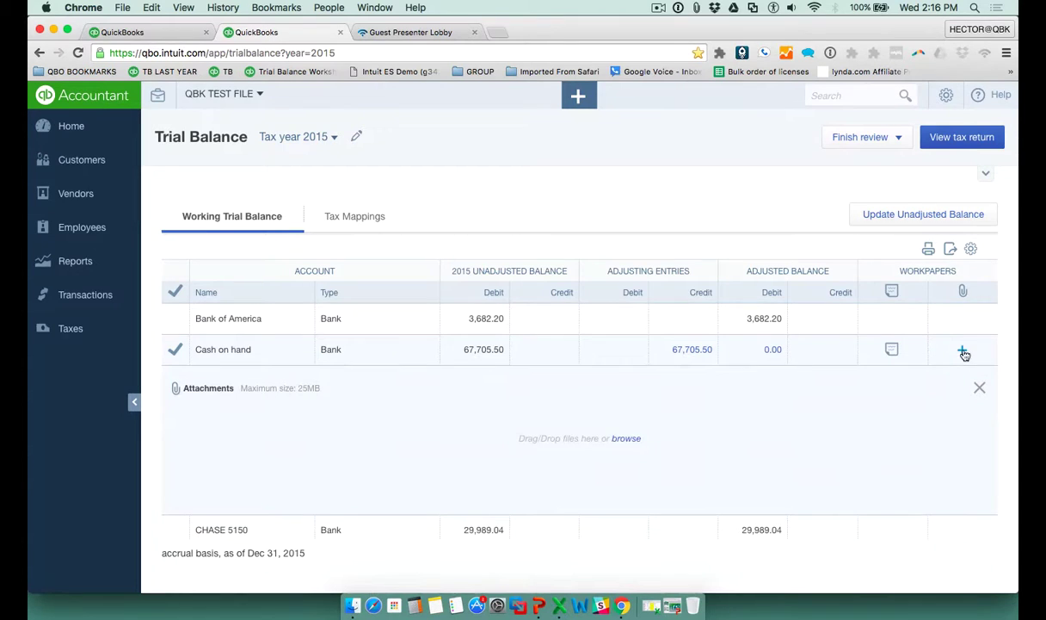
left_click(628, 439)
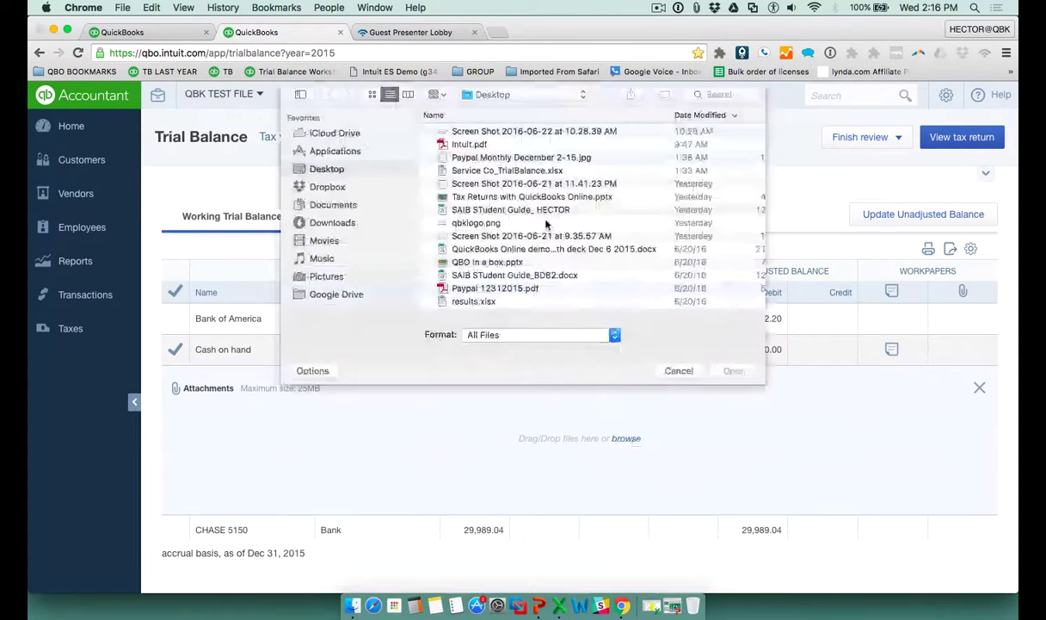
left_click(463, 145)
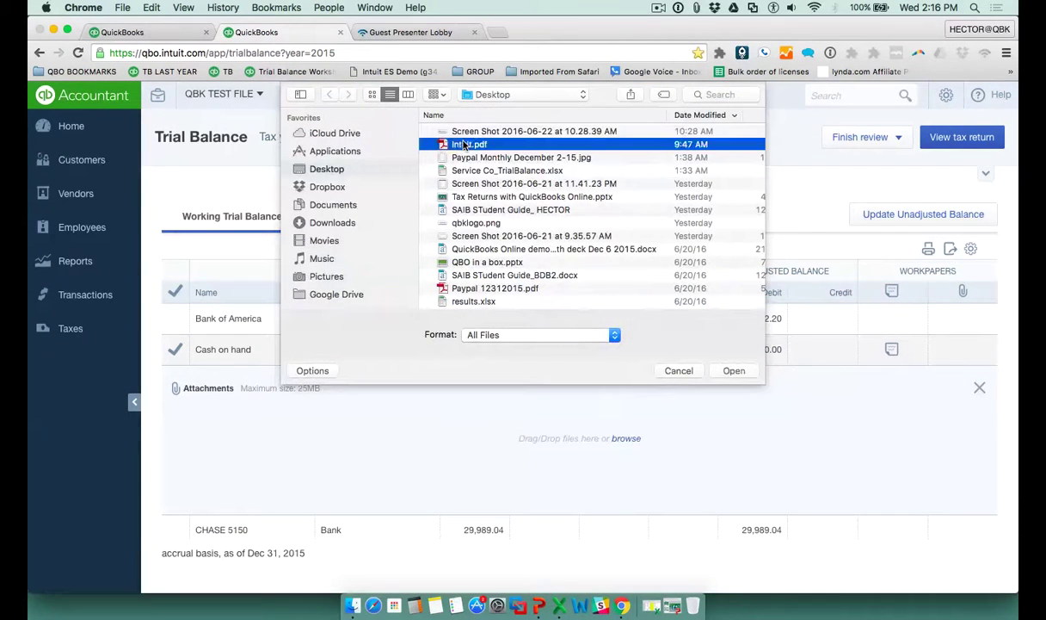
left_click(733, 371)
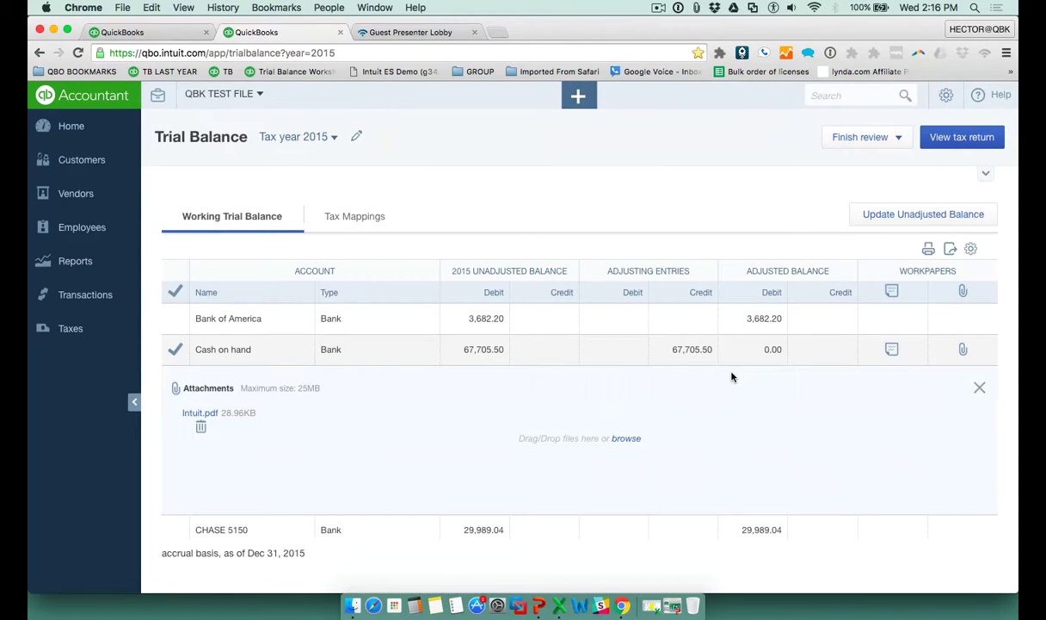
left_click(979, 387)
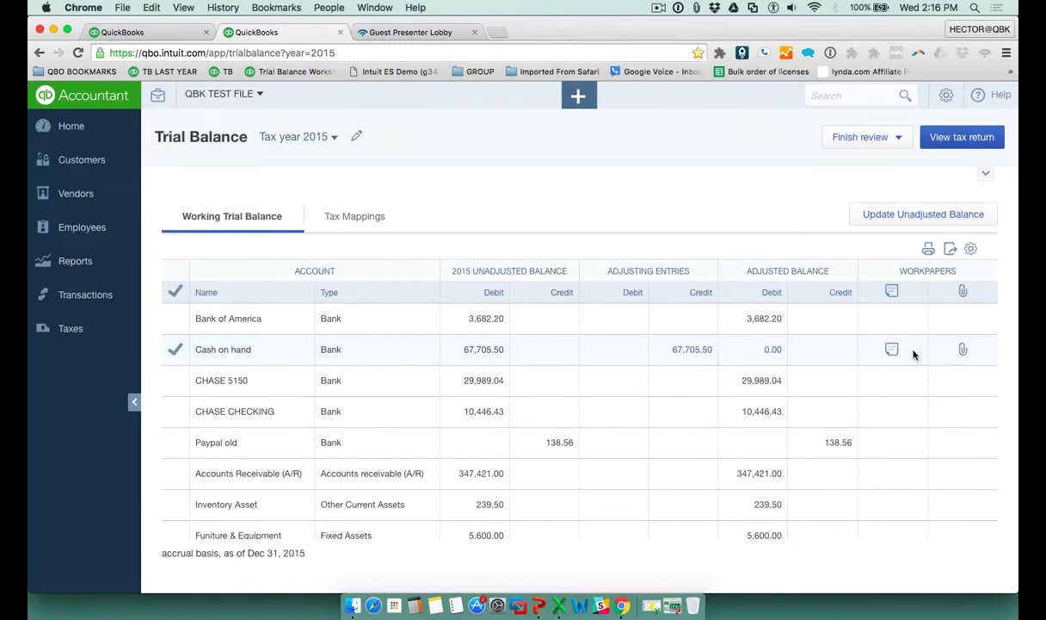
Open the transaction report behind the Cash on hand adjusting credit, and open journal entry YE-2015-1 from it
left_click(689, 350)
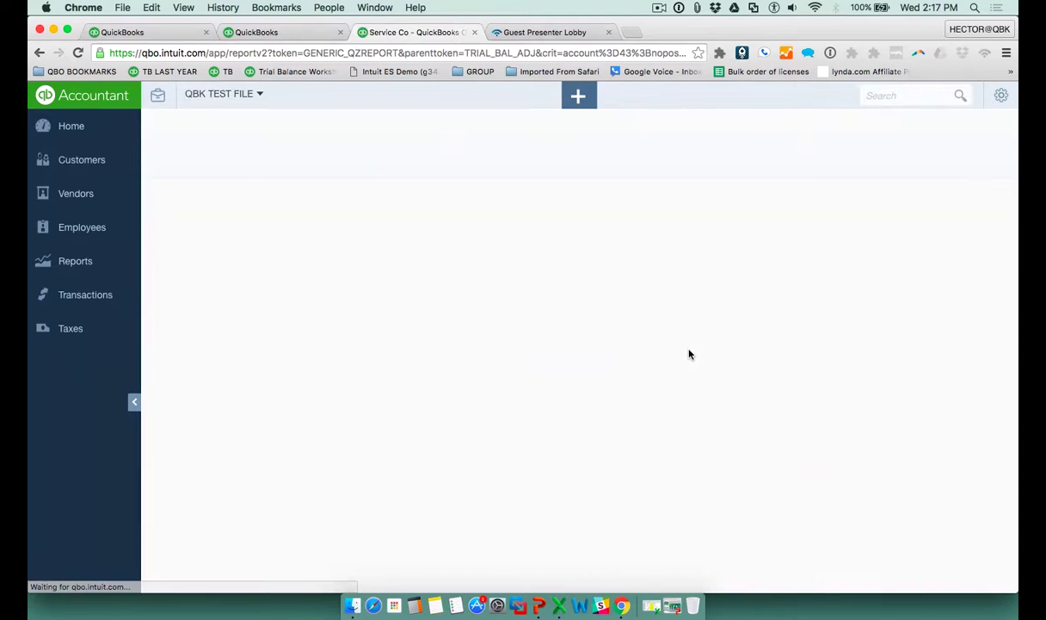
right_click(446, 478)
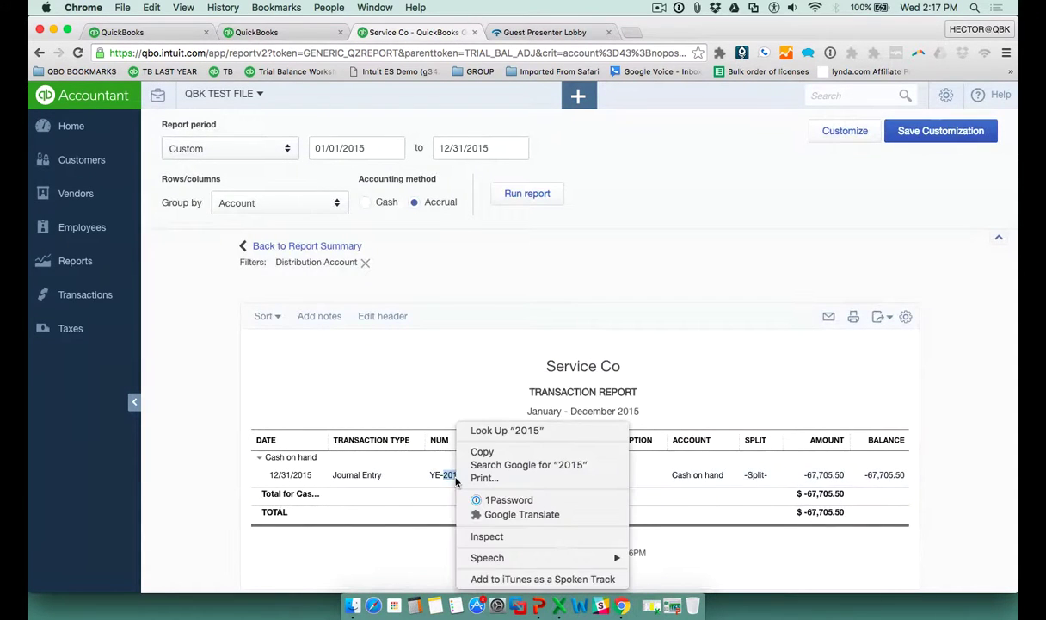
left_click(444, 480)
left_click(442, 479)
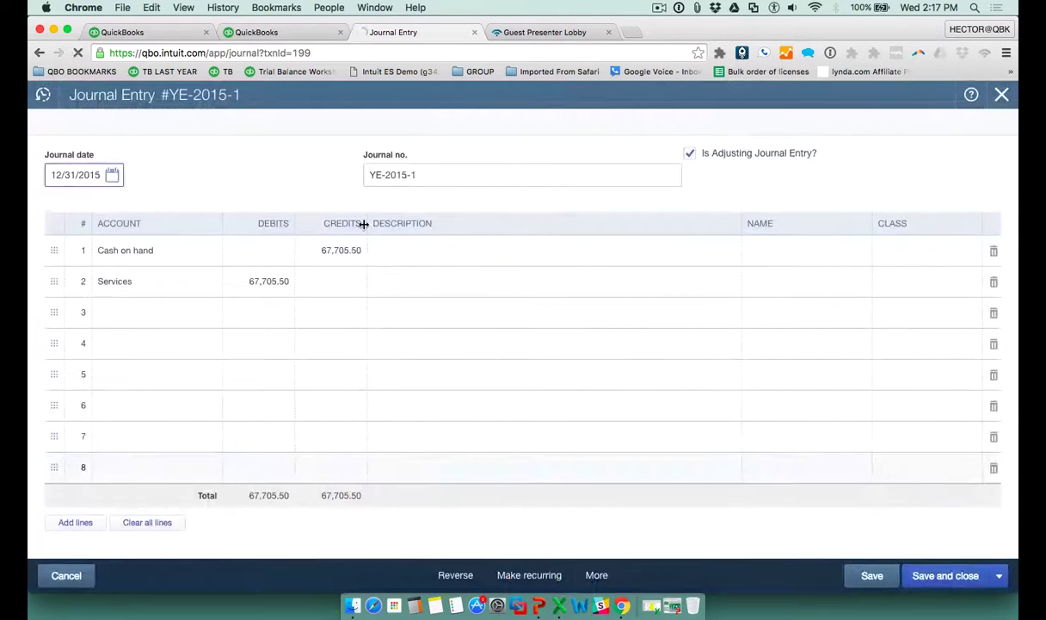
Examine the memo, attachments and line description fields of journal entry YE-2015-1
scroll(491, 341, "down", 5)
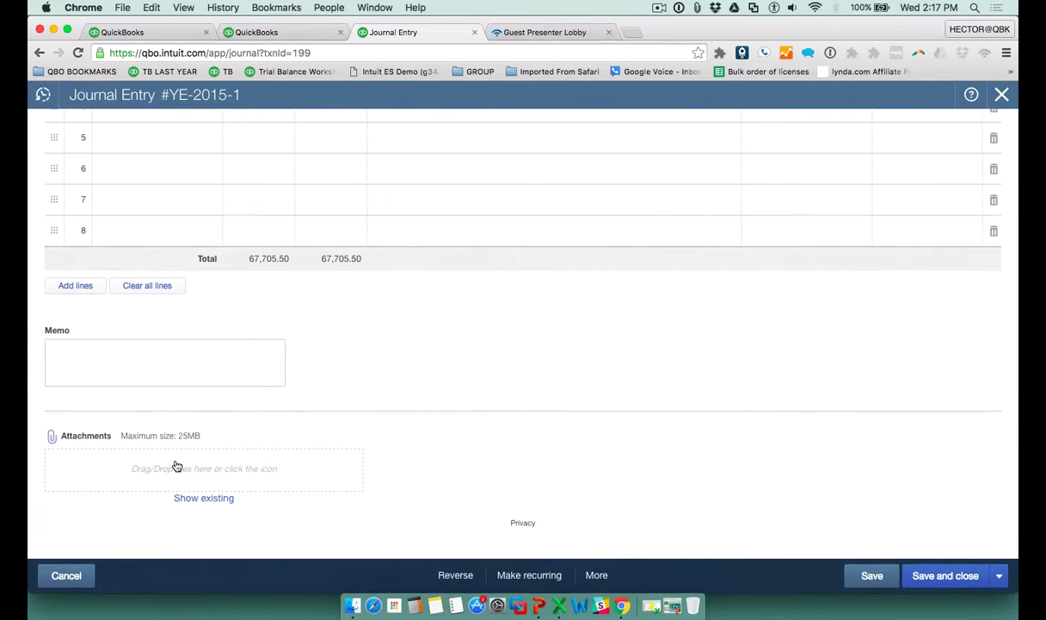
left_click(93, 355)
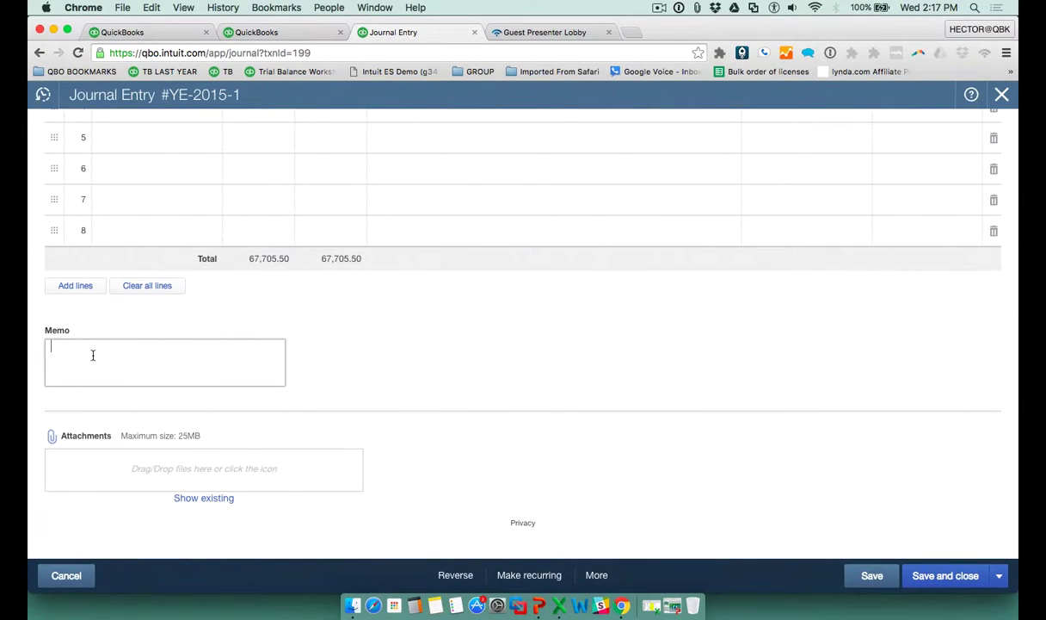
scroll(121, 335, "up", 5)
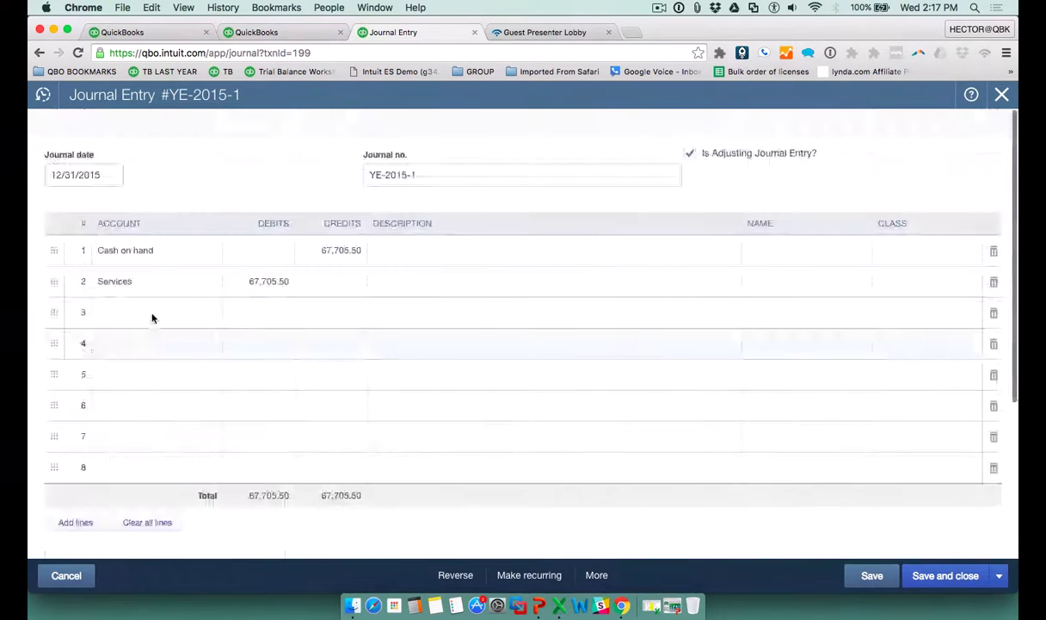
left_click(397, 250)
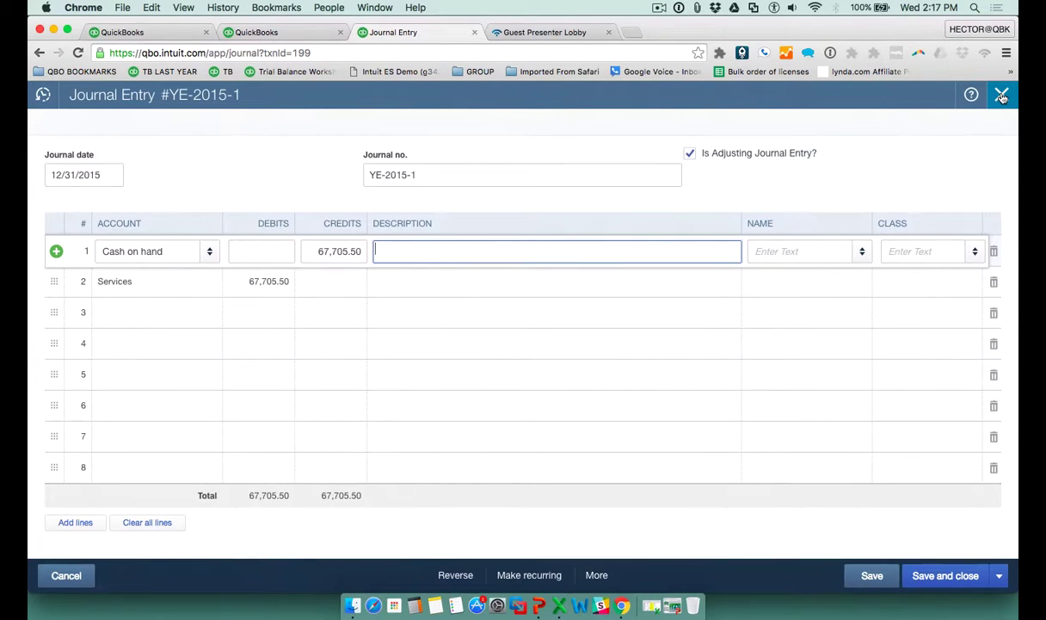
scroll(414, 248, "down", 3)
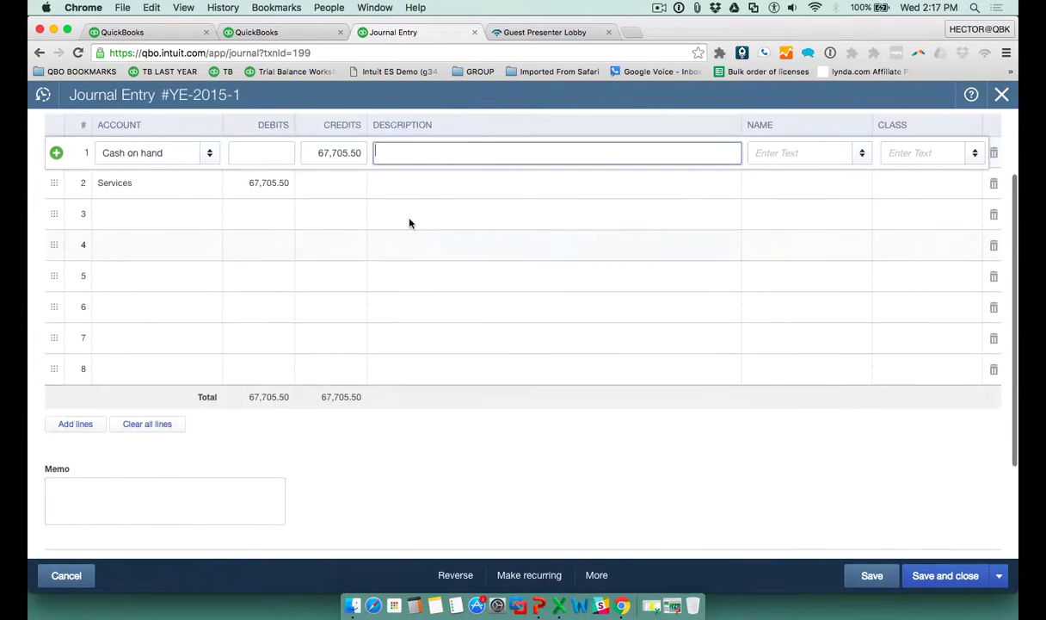
scroll(337, 469, "up", 1)
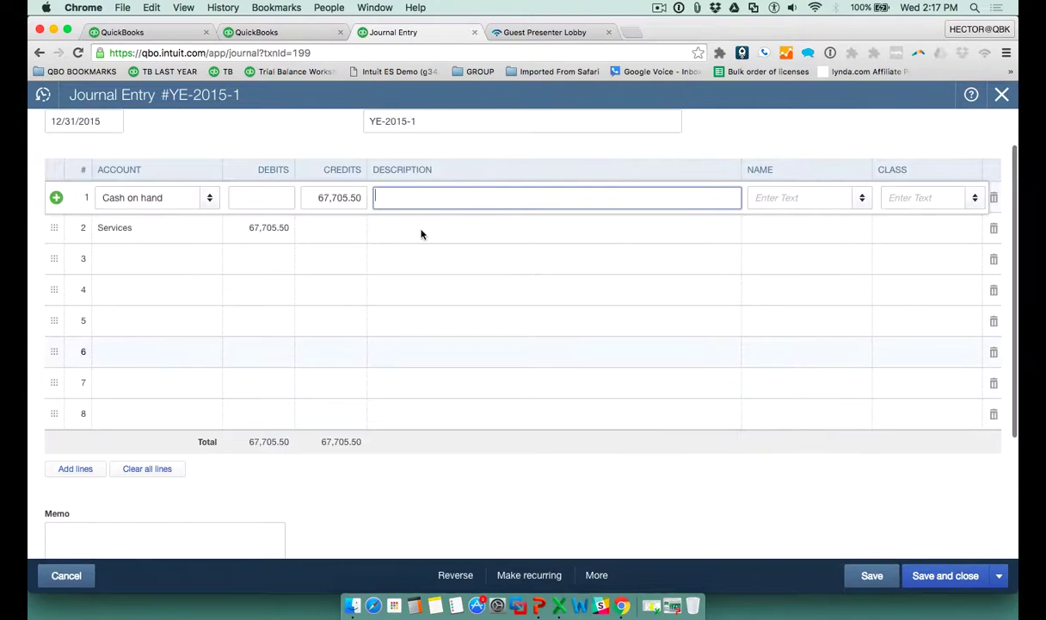
Return to the 2015 trial balance and start an adjusting journal entry for Paypal old with a debit of 136.50
left_click(1003, 96)
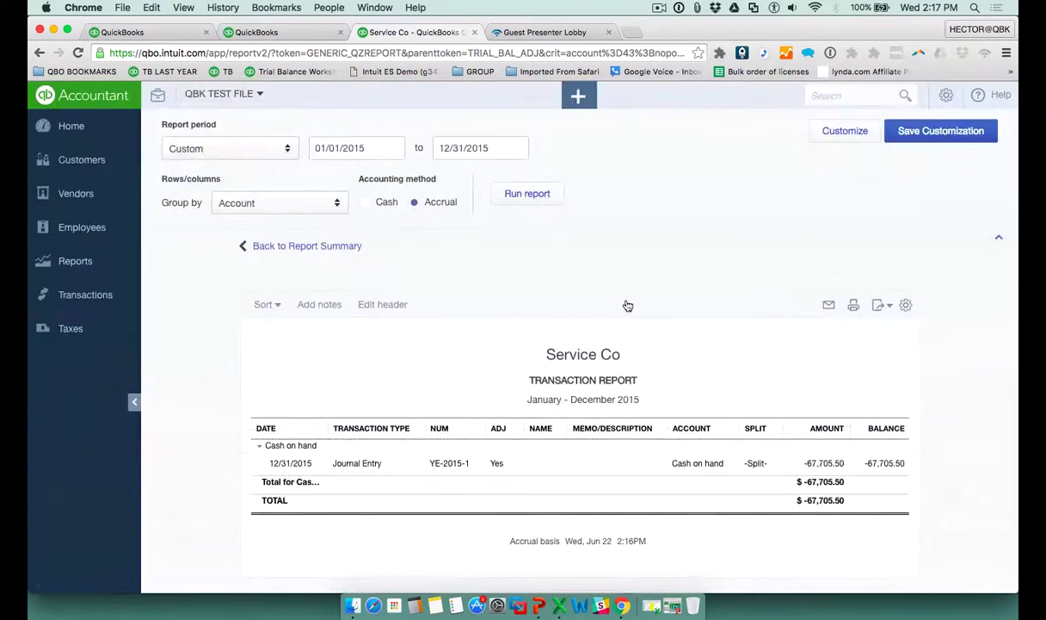
left_click(222, 72)
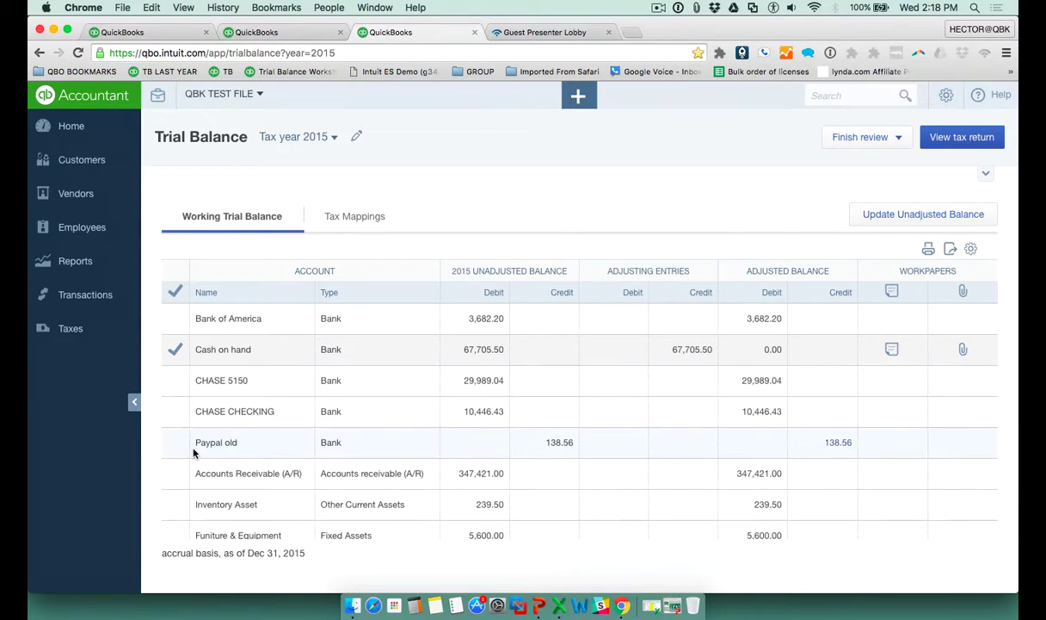
left_click(682, 445)
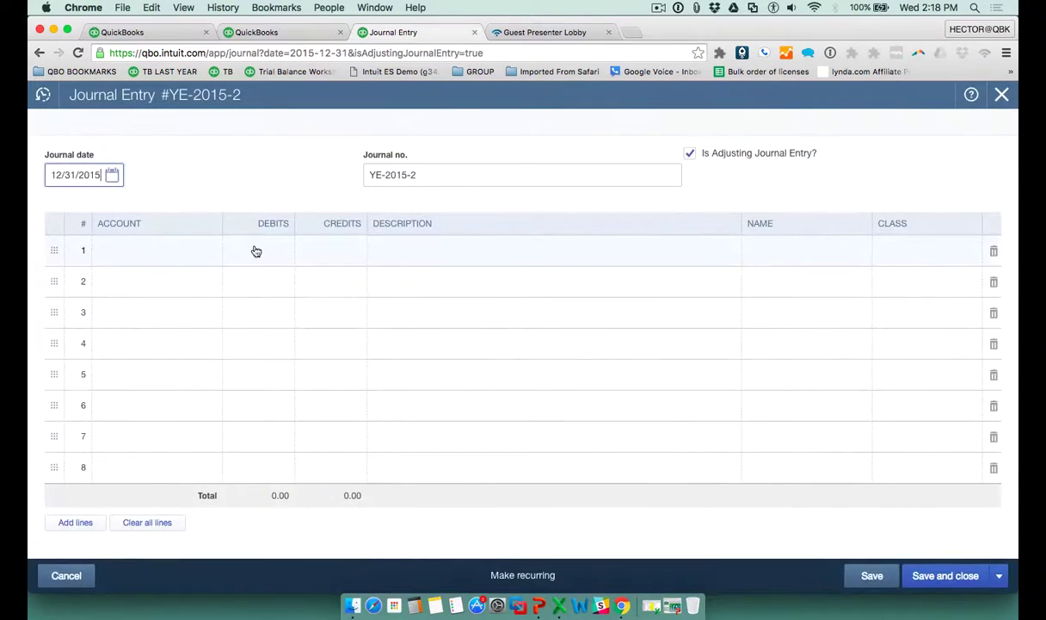
left_click(255, 250)
type("136")
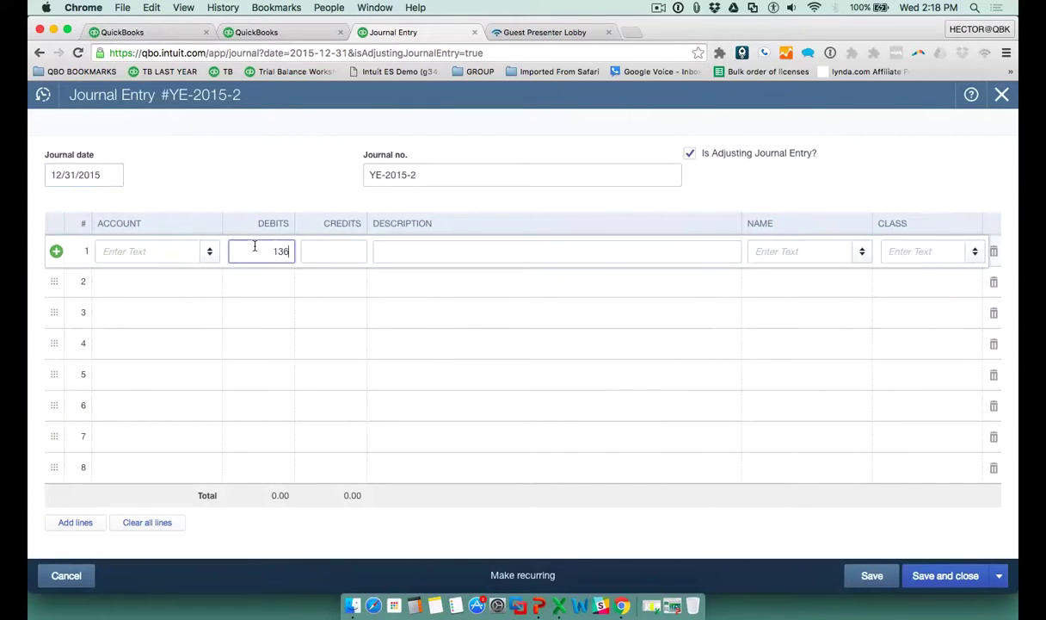
type(".50")
left_click(153, 250)
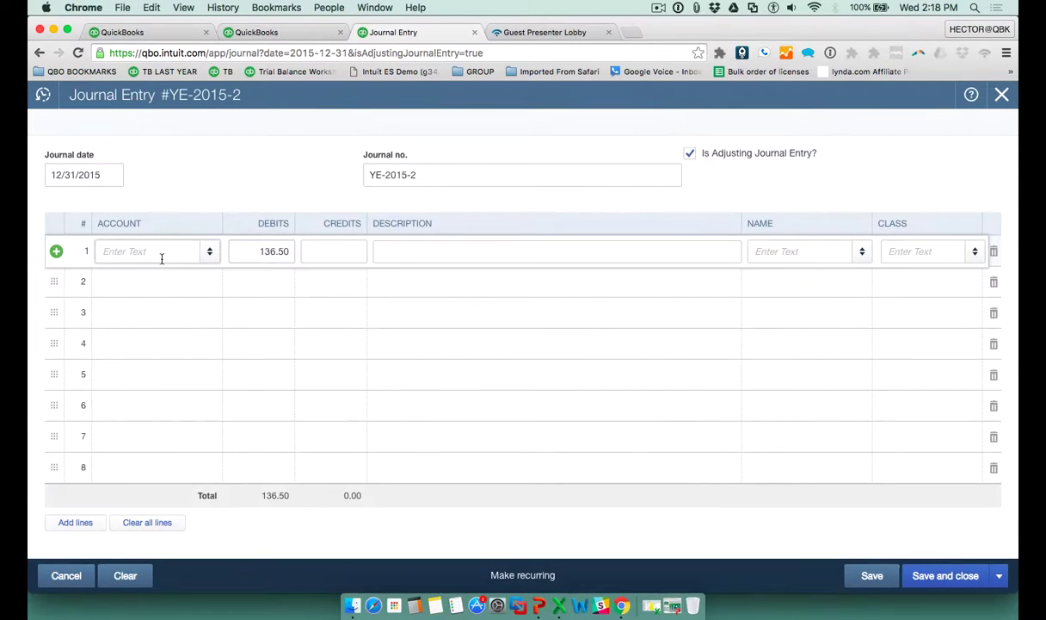
type("pal old")
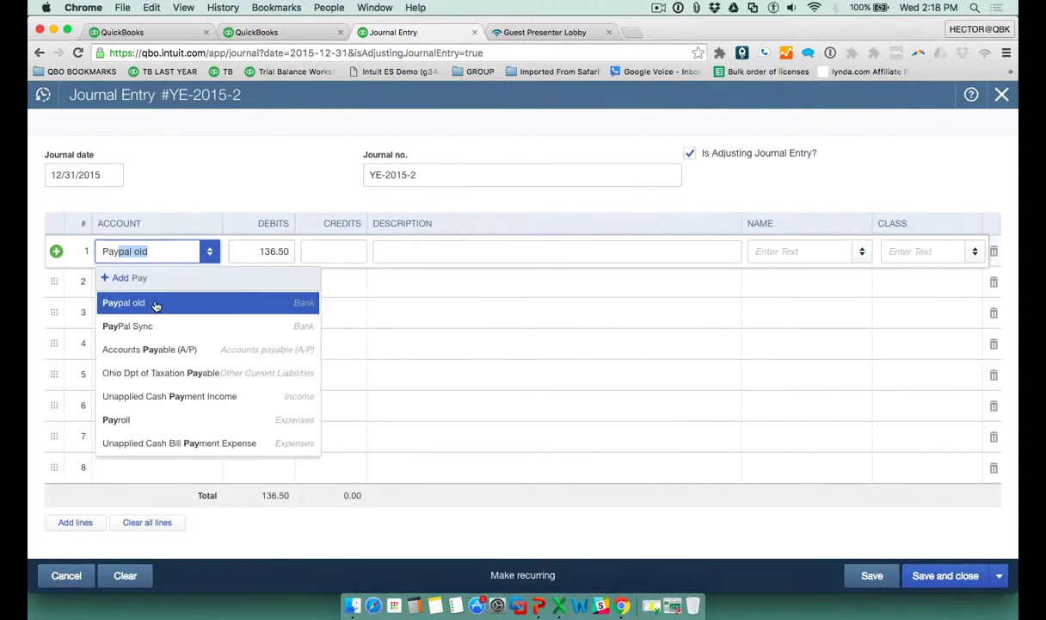
left_click(151, 300)
Balance adjusting entry YE-2015-2 with a 136.50 credit to Bank server charges, and save and close it
left_click(415, 175)
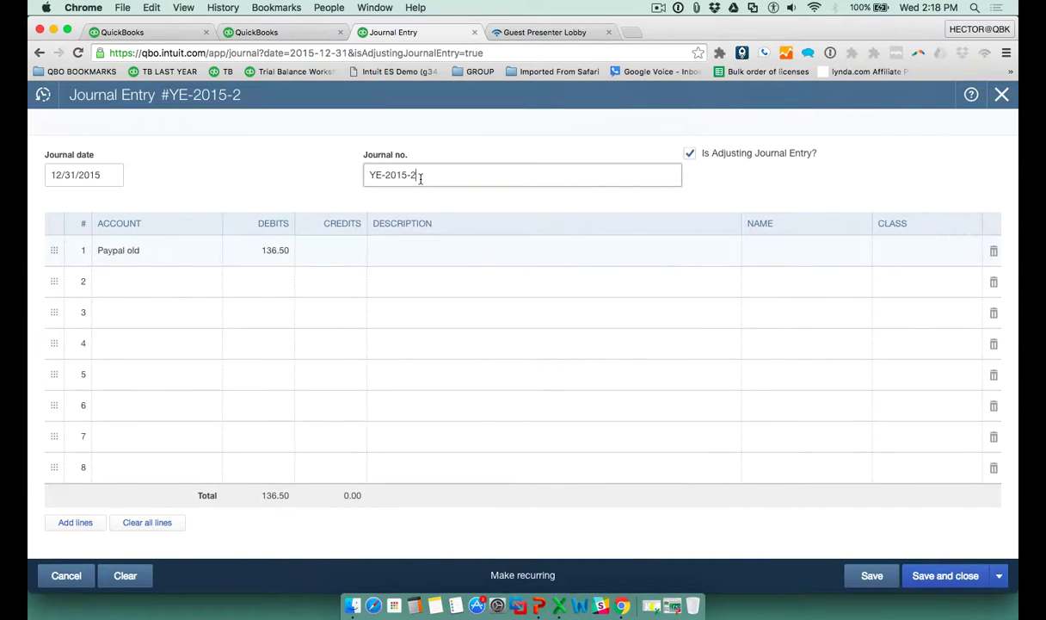
left_click_drag(410, 174, 430, 172)
left_click(437, 176)
left_click(156, 279)
type("bank")
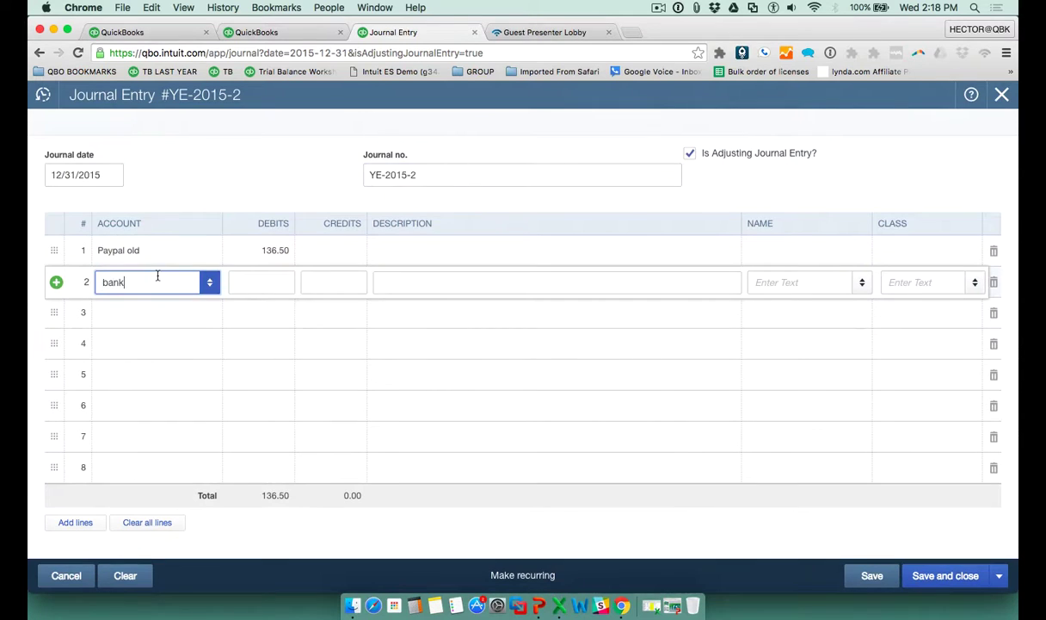
left_click(162, 362)
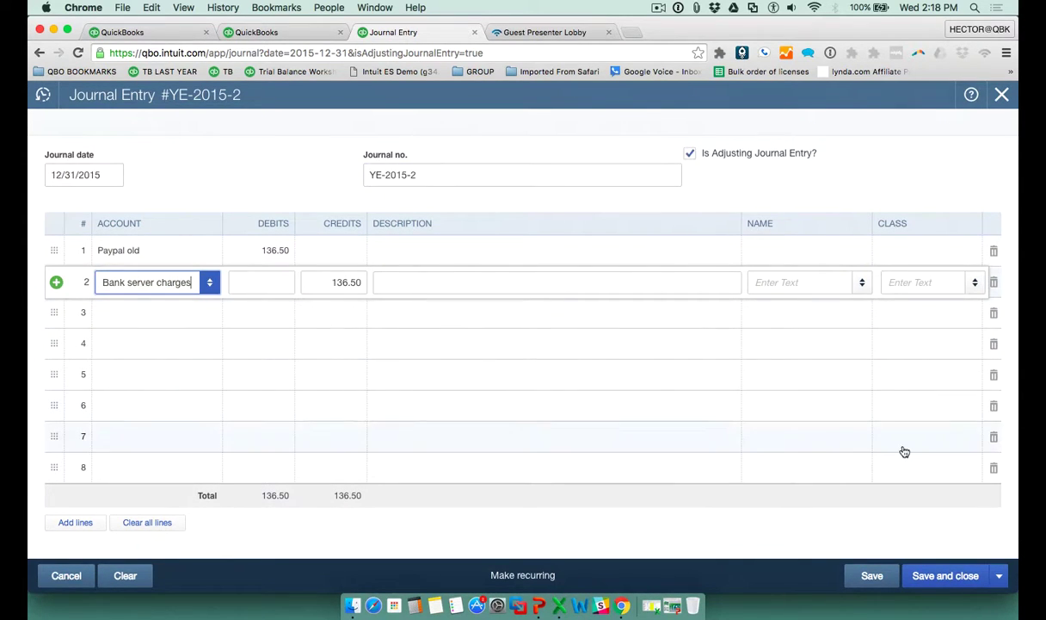
left_click(958, 581)
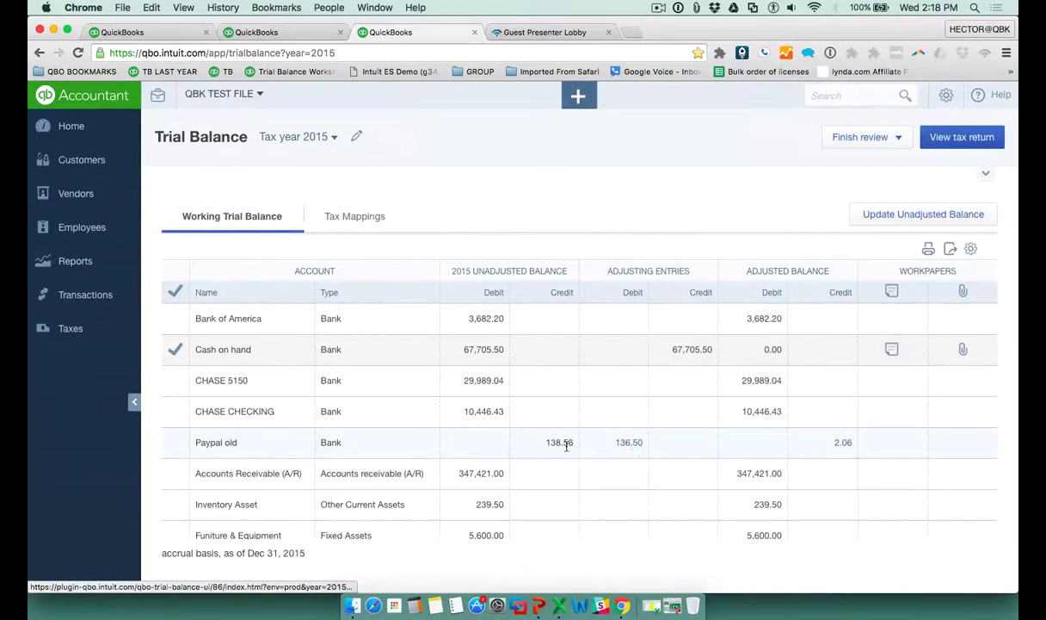
Reopen entry YE-2015-2 from the Paypal old adjusting debit, set both debit and credit to 138.56, and save and close it
left_click(637, 445)
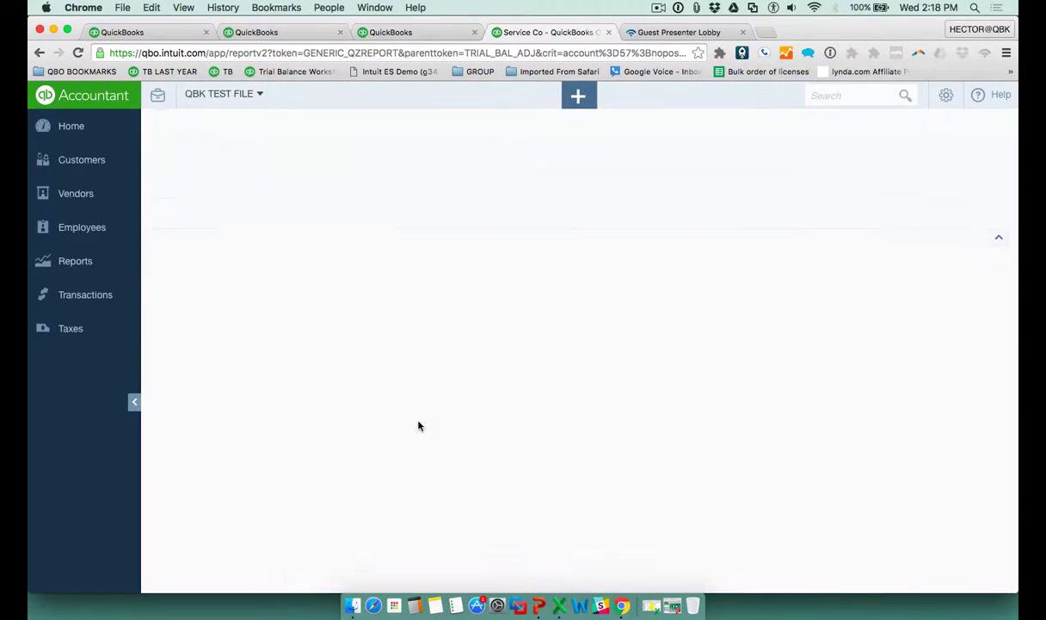
left_click(371, 474)
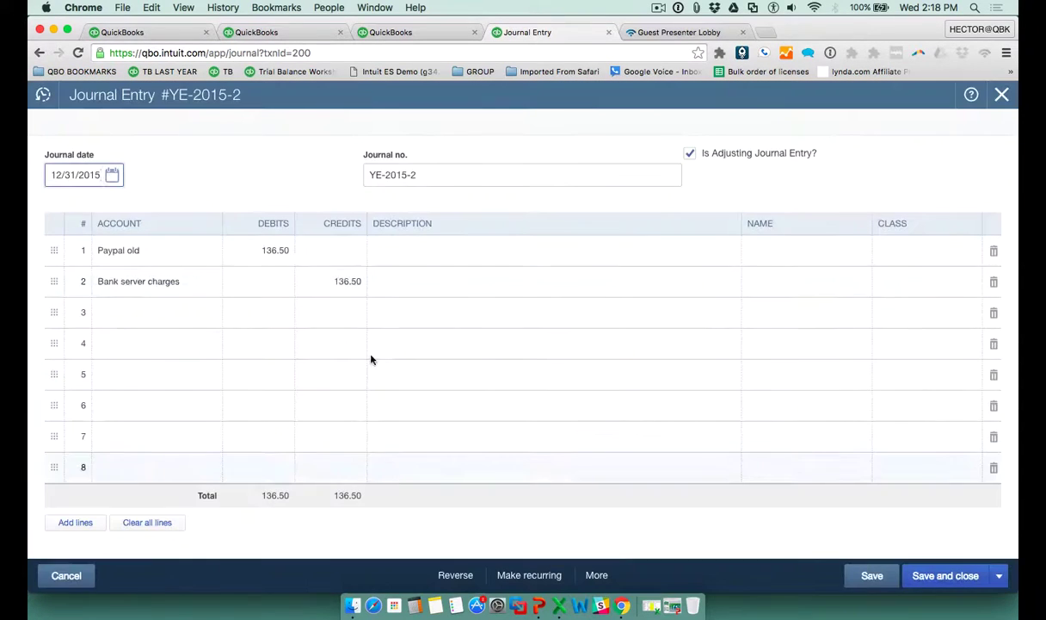
left_click(275, 250)
type("138.50")
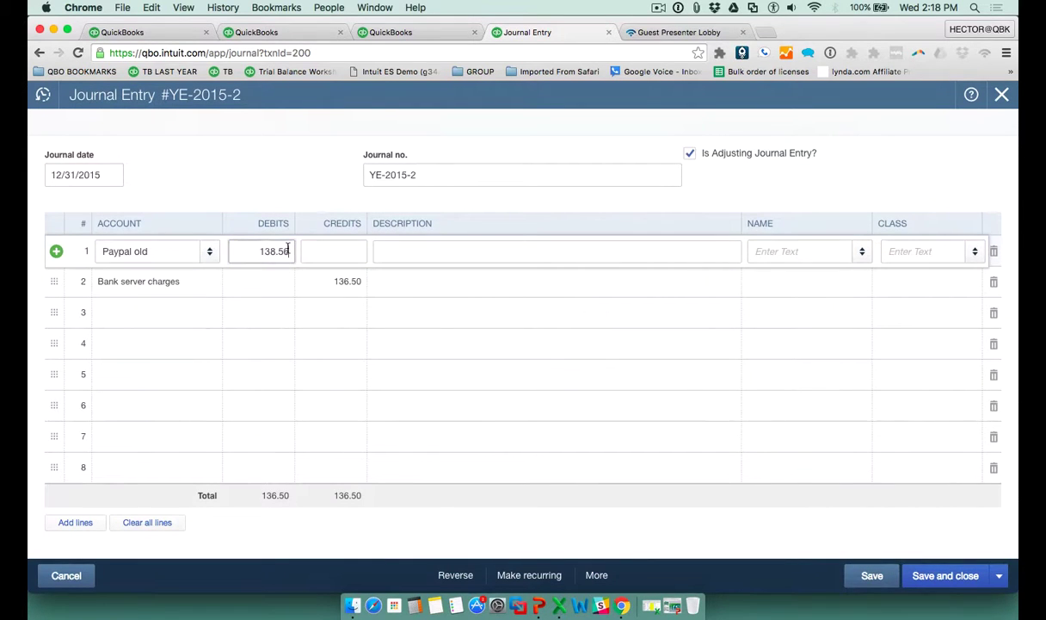
left_click_drag(257, 243, 312, 246)
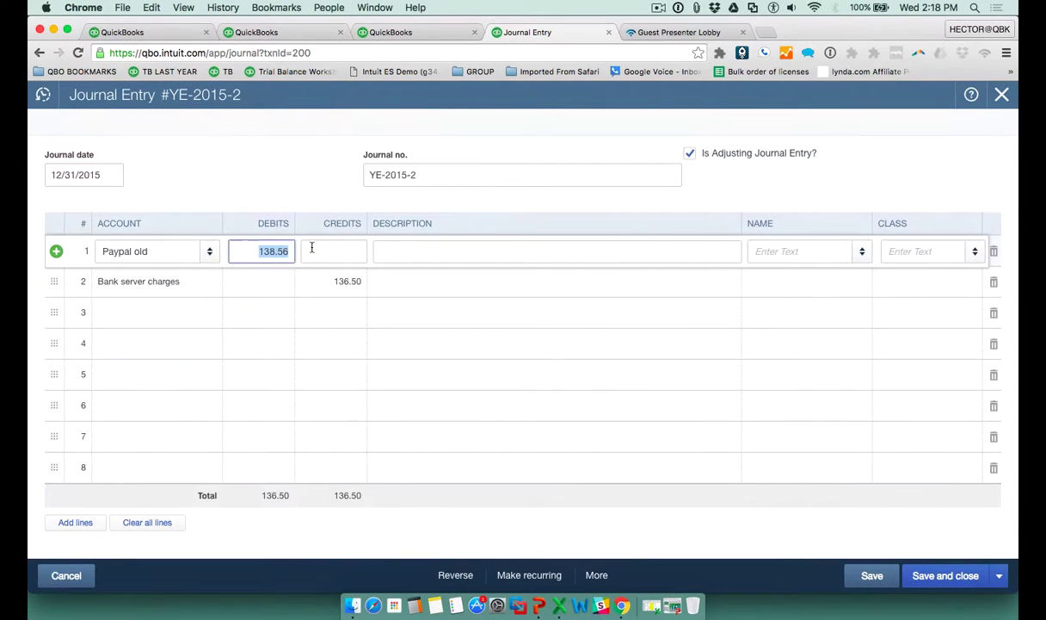
left_click(360, 282)
type("138.56")
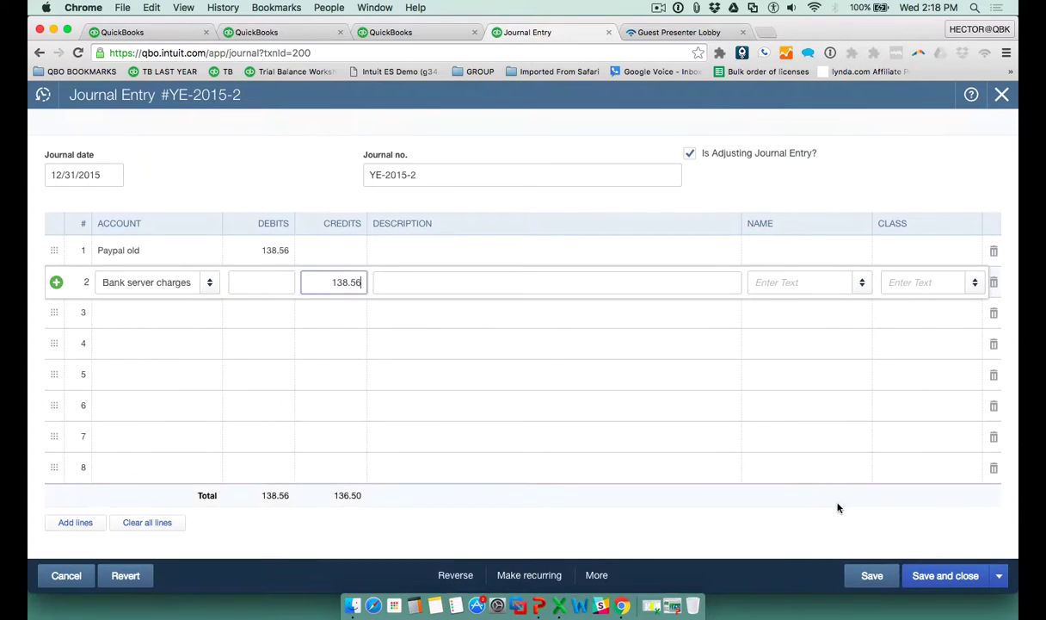
left_click(946, 575)
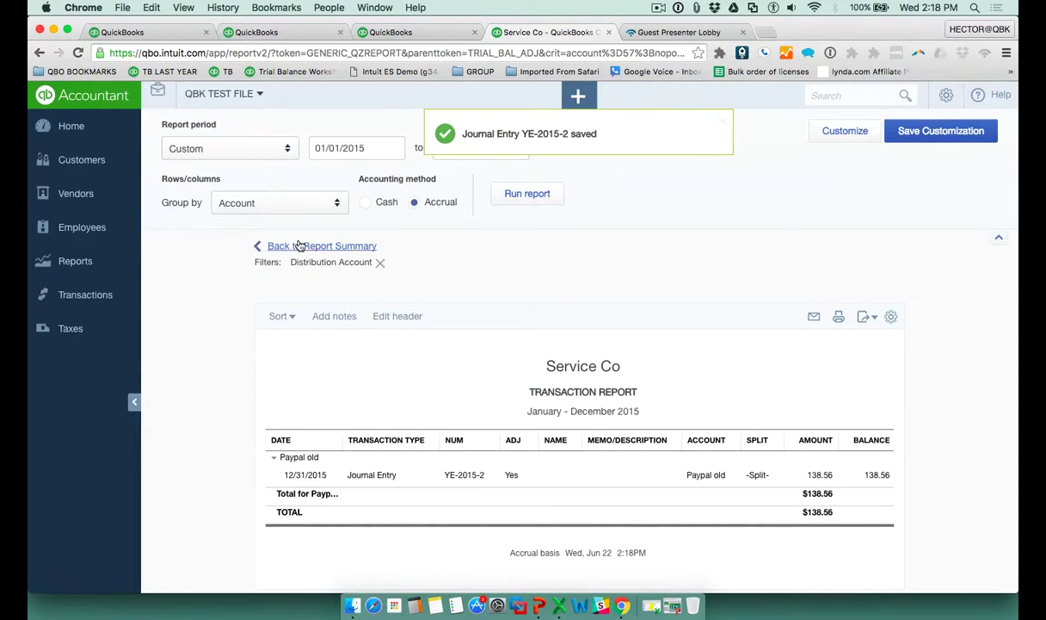
Return to the 2015 trial balance, mark Paypal old as reviewed, and add a workpaper note stating that Paypal was zero
left_click(222, 72)
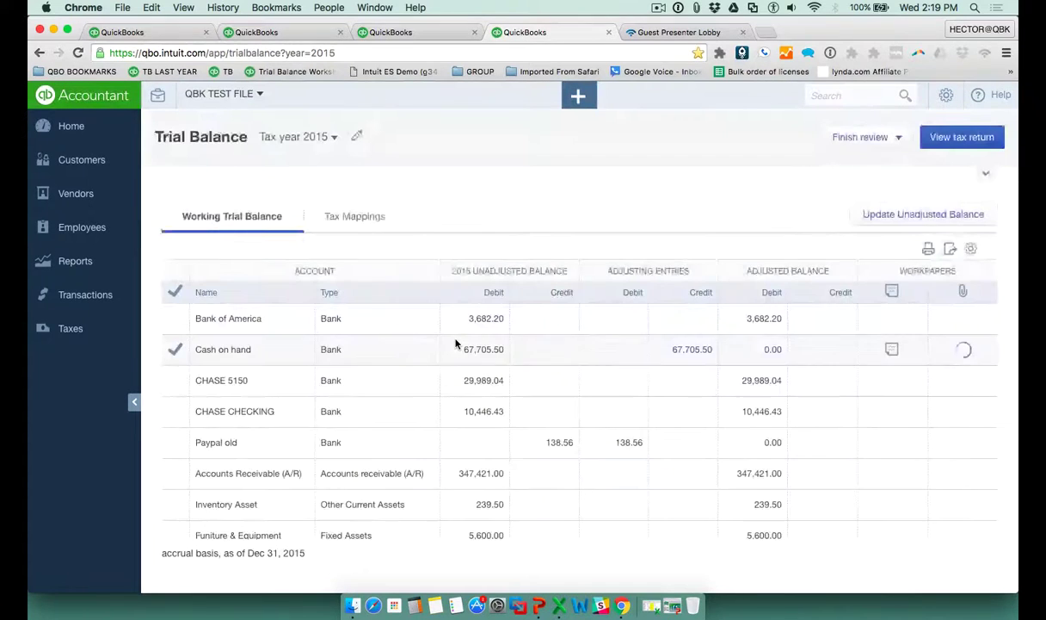
scroll(456, 345, "down", 2)
scroll(264, 389, "up", 1)
left_click(174, 396)
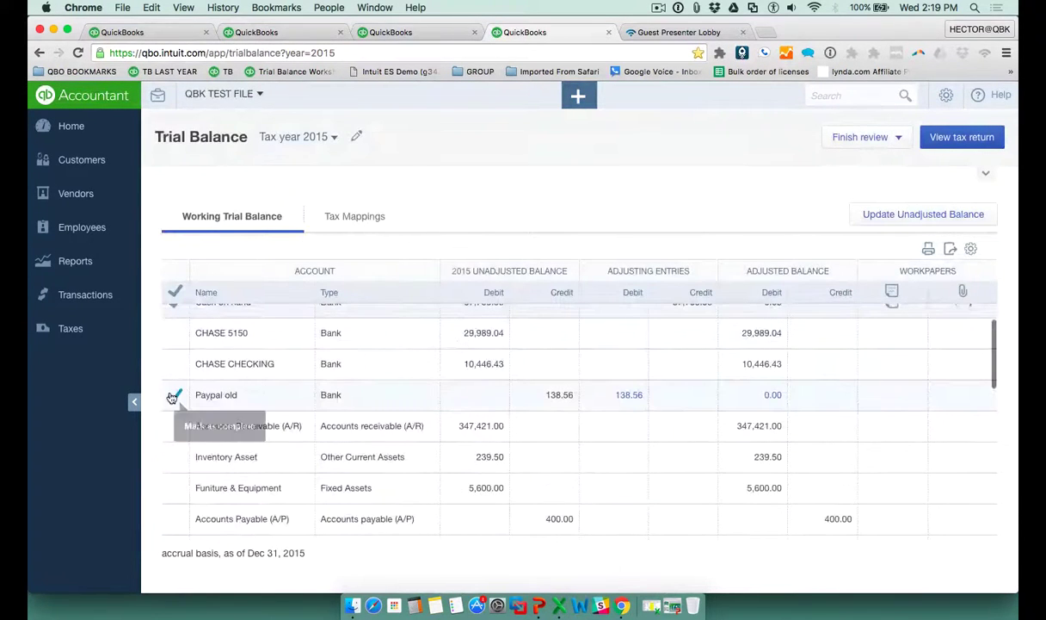
left_click(893, 397)
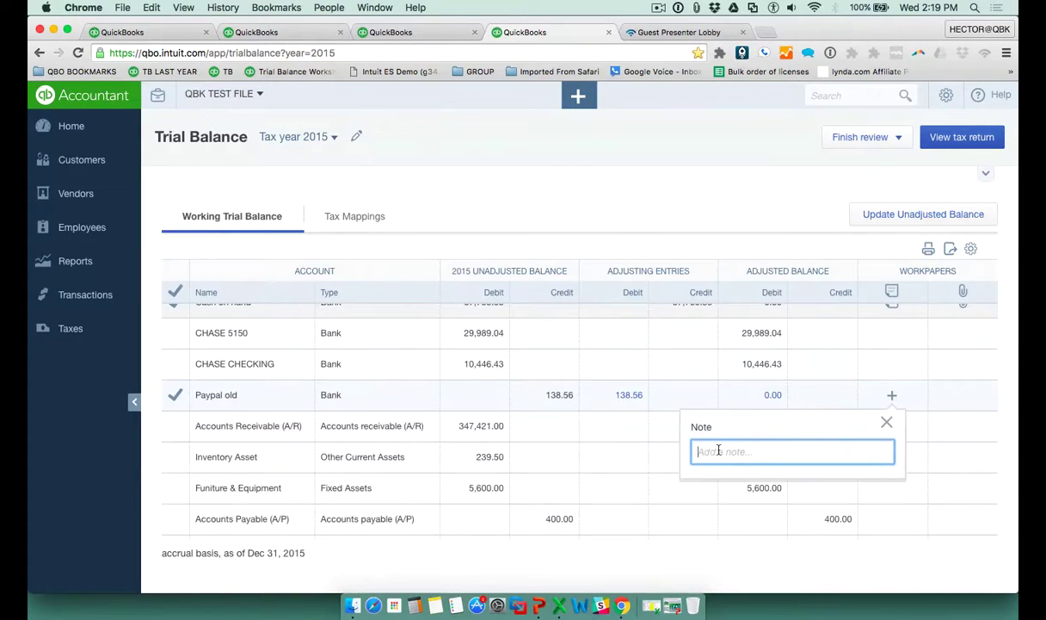
type("Paypa")
type("was zero")
key("Return")
Attach the Desktop file "Screen Shot 2016-06-22 at 10.28.39 AM" to the Paypal old workpapers and open it to check it
left_click(964, 395)
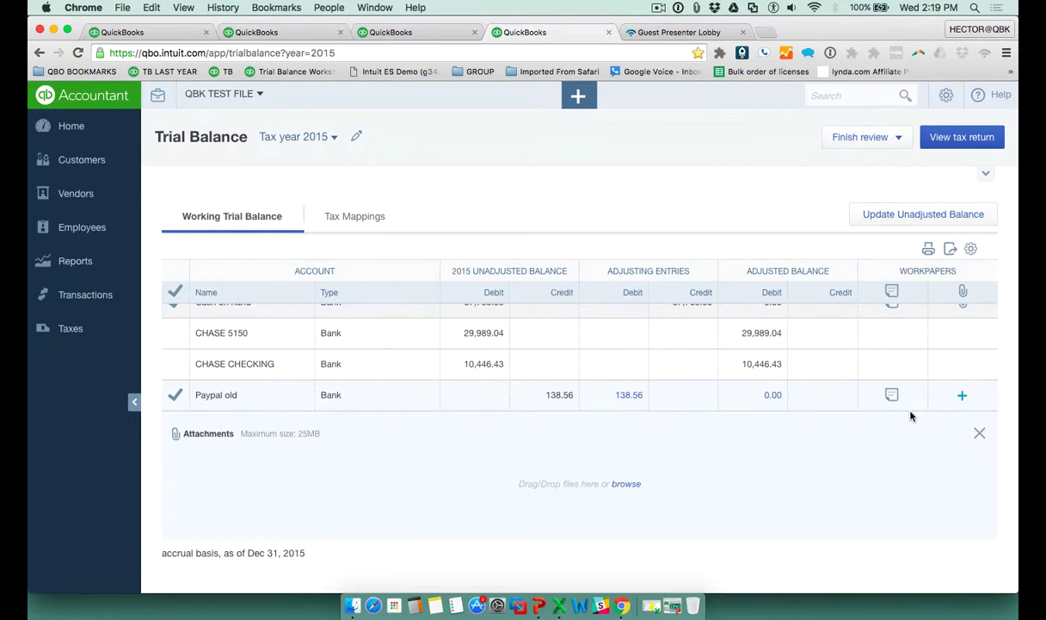
left_click(625, 484)
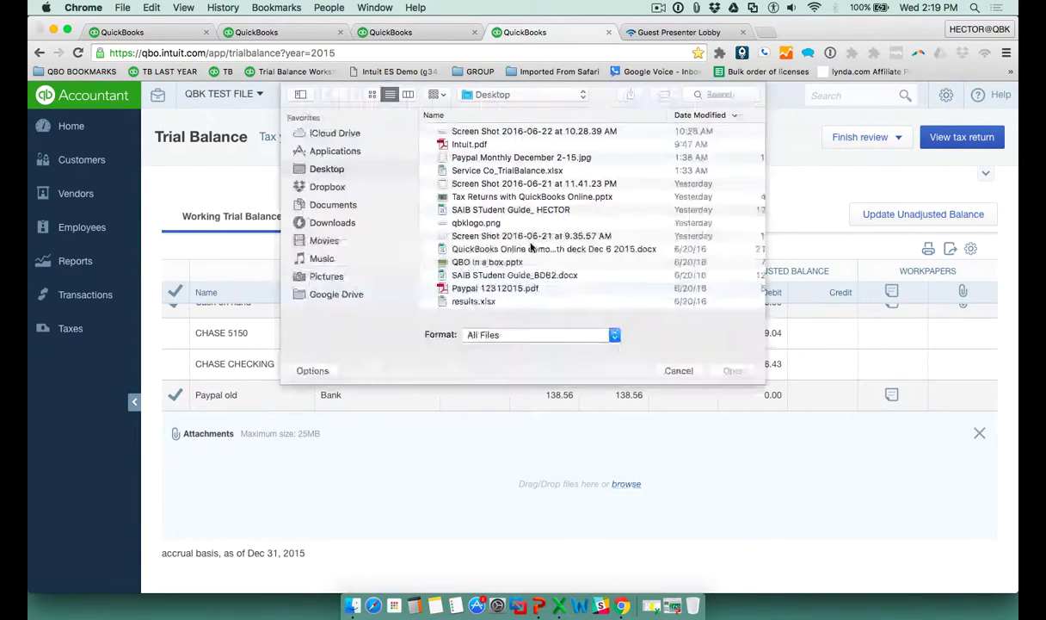
left_click(495, 132)
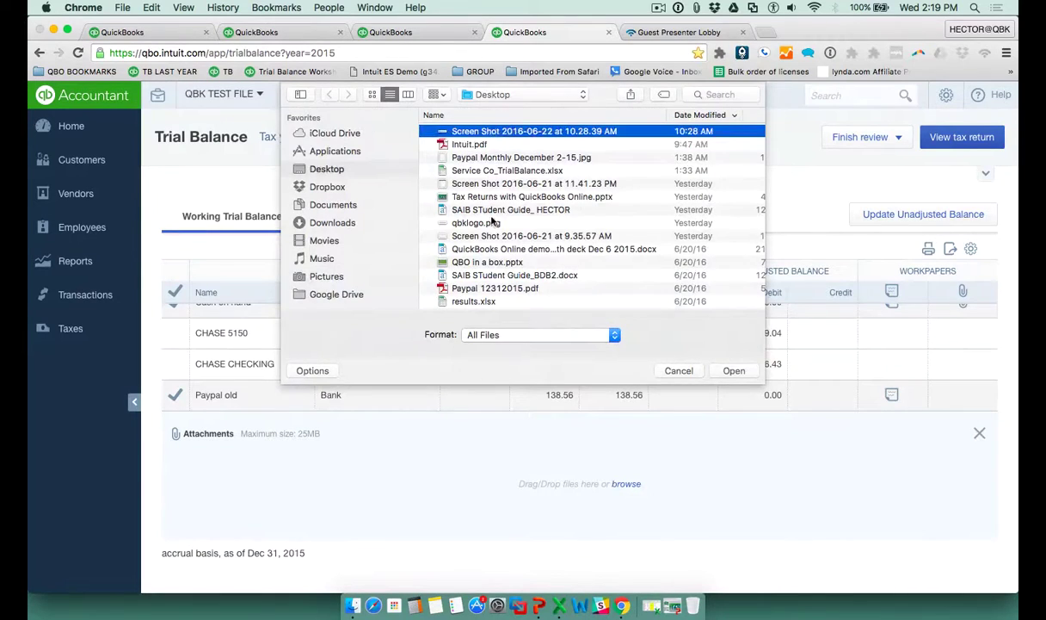
key("Return")
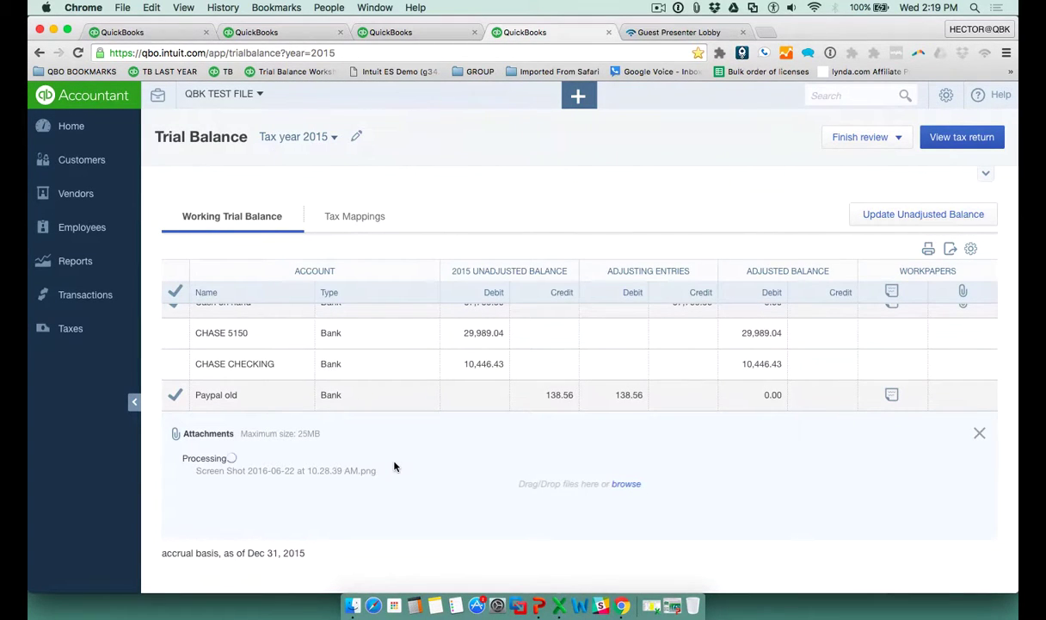
left_click(304, 459)
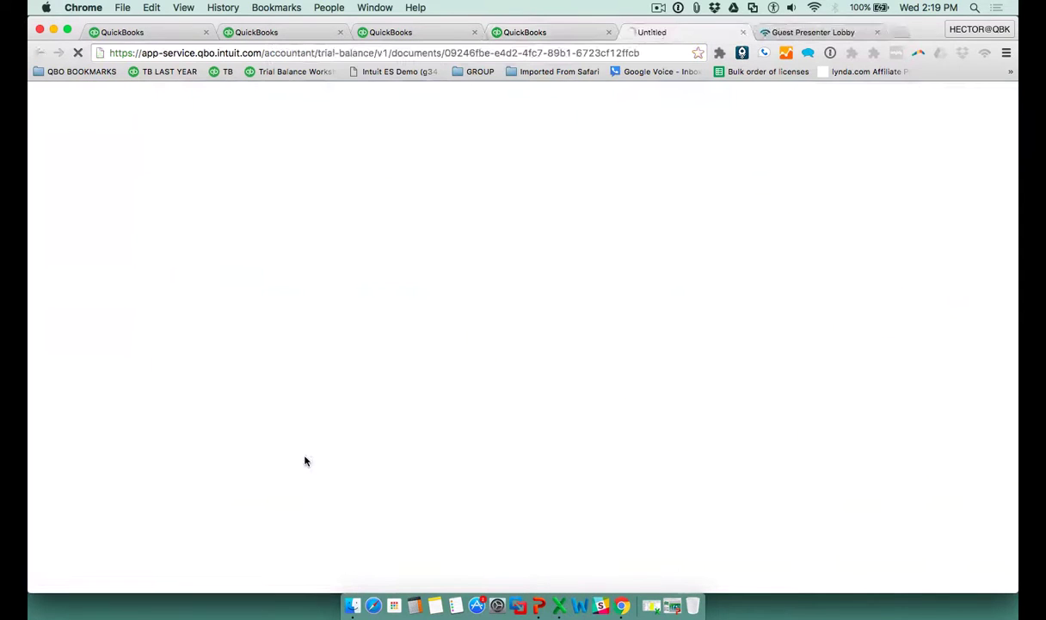
left_click(742, 33)
Attach "Screen Shot 2016-06-21 at 11.41.23 PM" to Paypal old and delete the 10.28.39 AM screenshot attachment
left_click(626, 484)
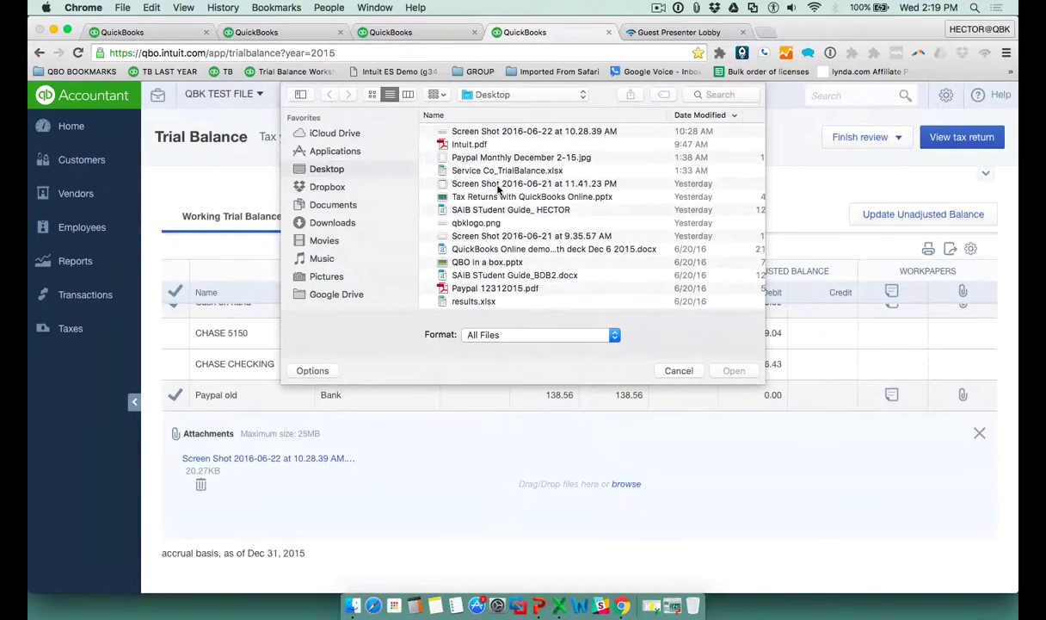
double_click(500, 183)
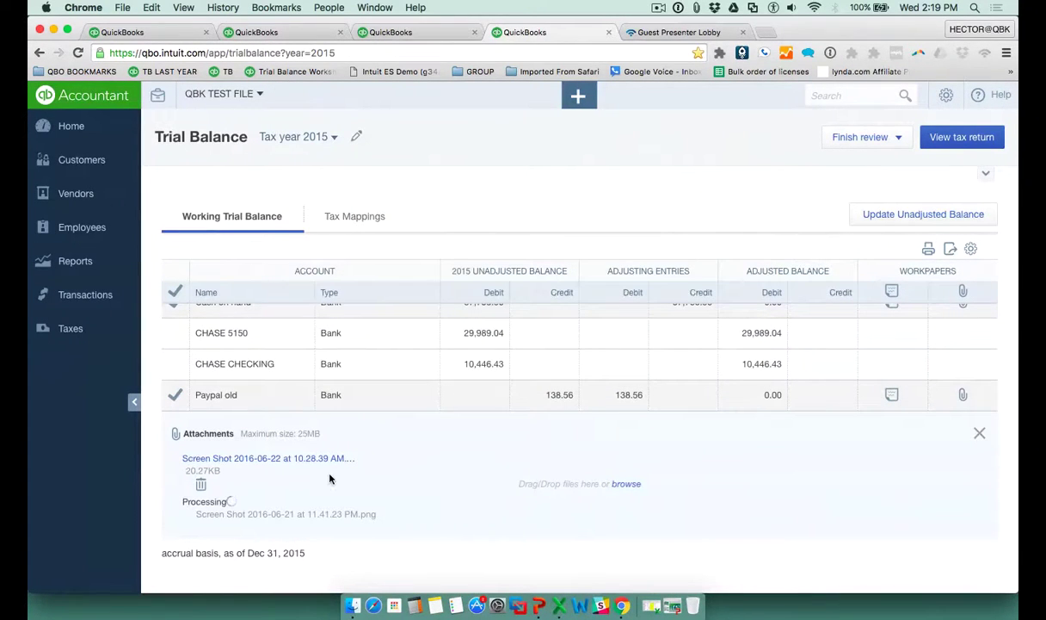
left_click(201, 486)
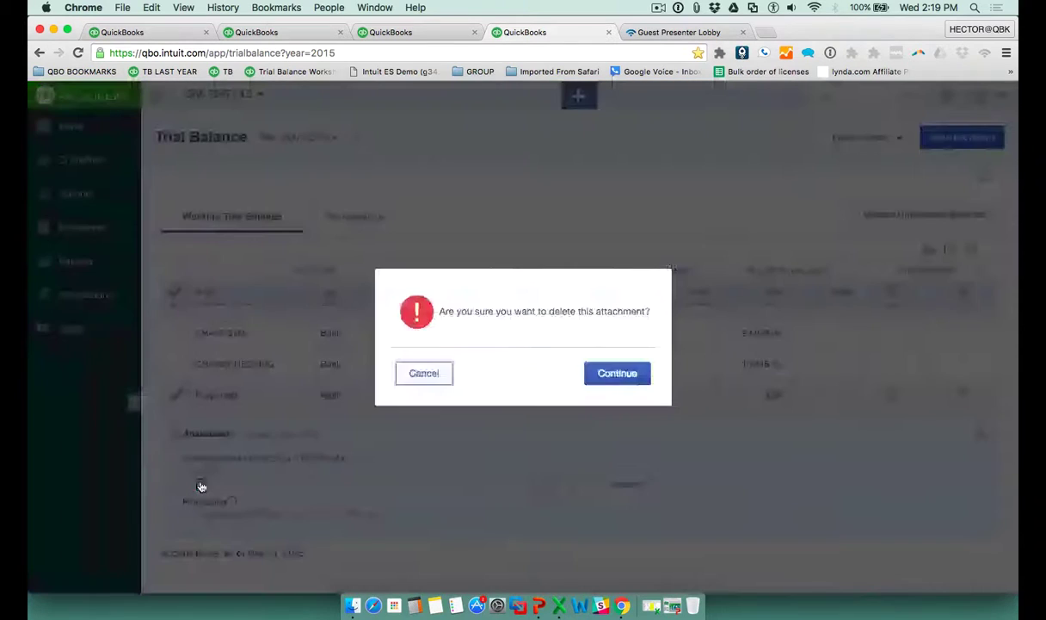
left_click(618, 376)
Open the remaining Paypal old attachment to check it, and close the attachments area
left_click(321, 460)
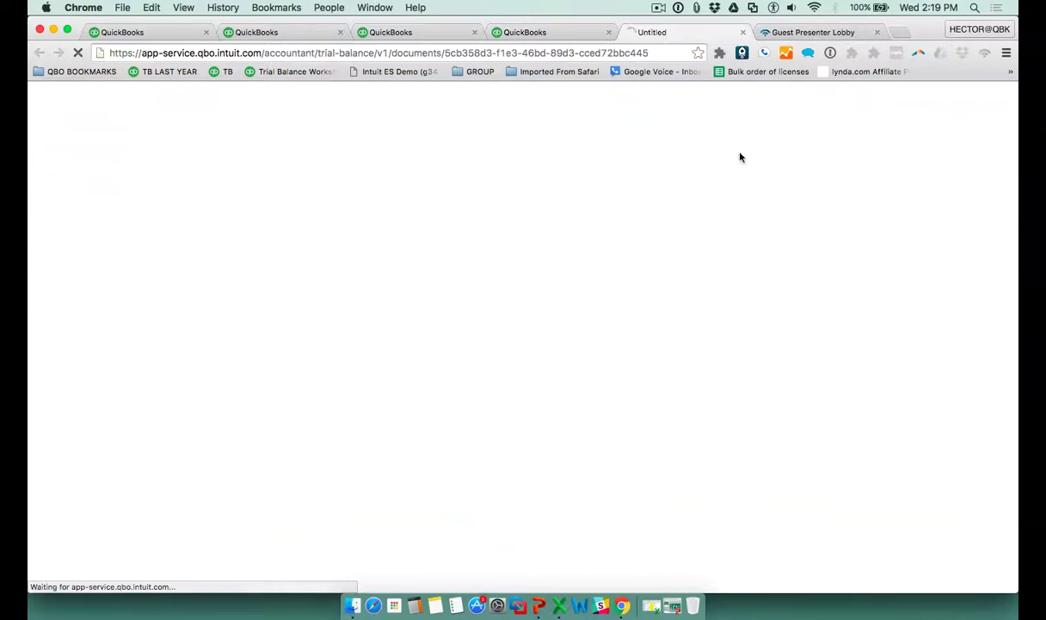
left_click(742, 32)
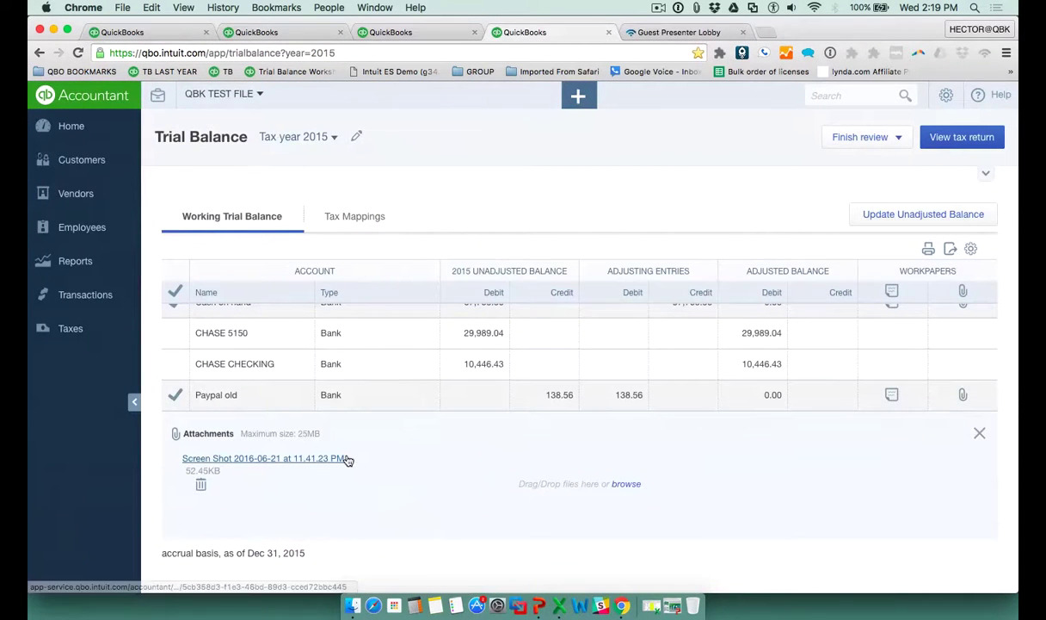
left_click(979, 433)
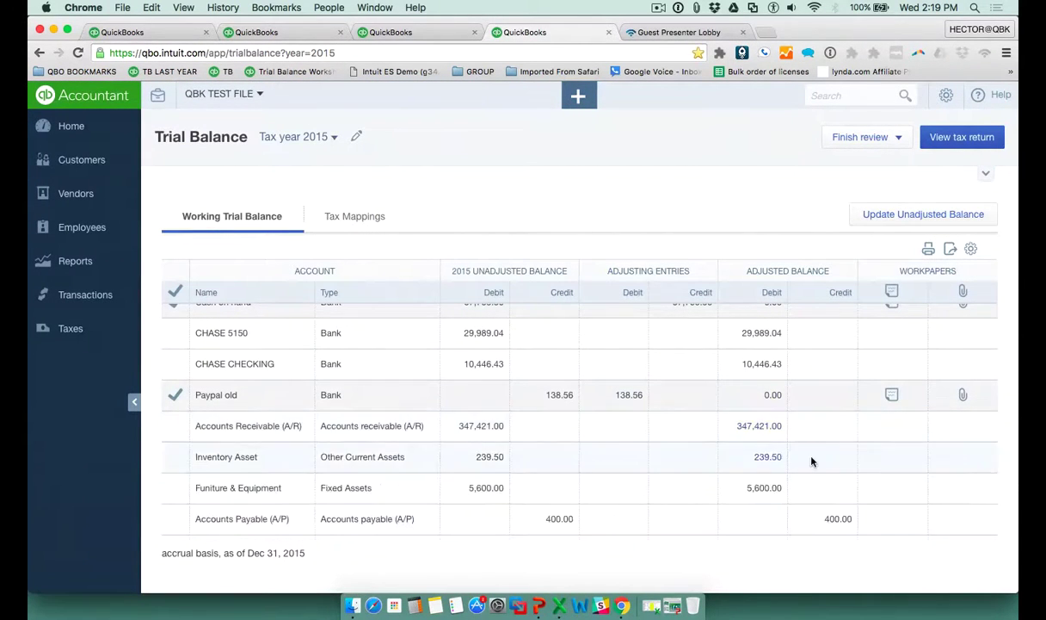
Look over the bank, asset and liability account rows of the 2015 working trial balance
scroll(670, 435, "down", 1)
scroll(668, 436, "up", 2)
scroll(668, 437, "up", 1)
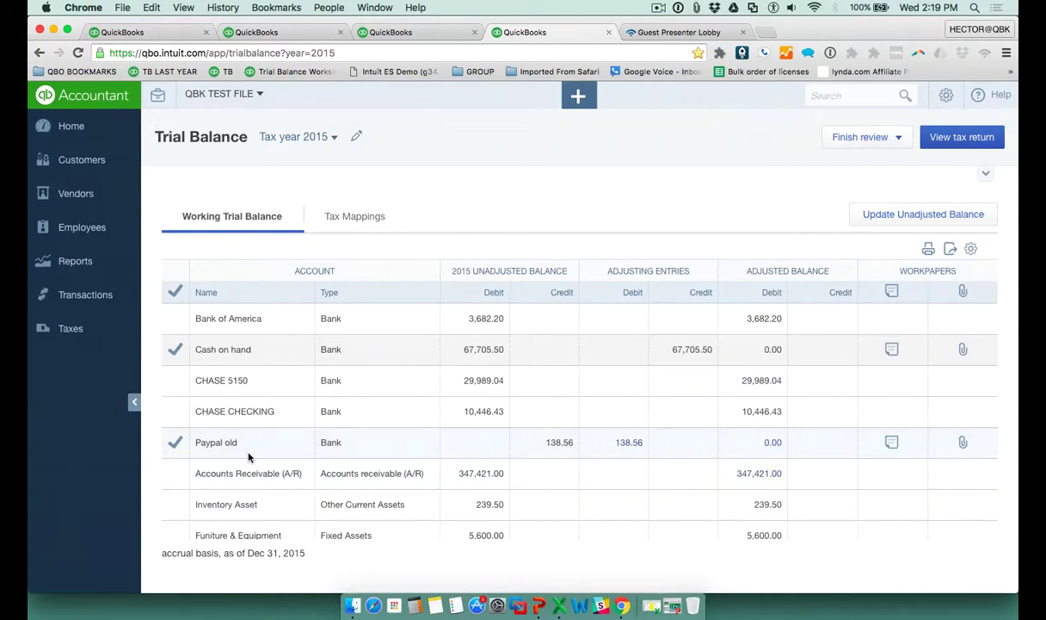
scroll(249, 456, "down", 2)
scroll(248, 453, "up", 2)
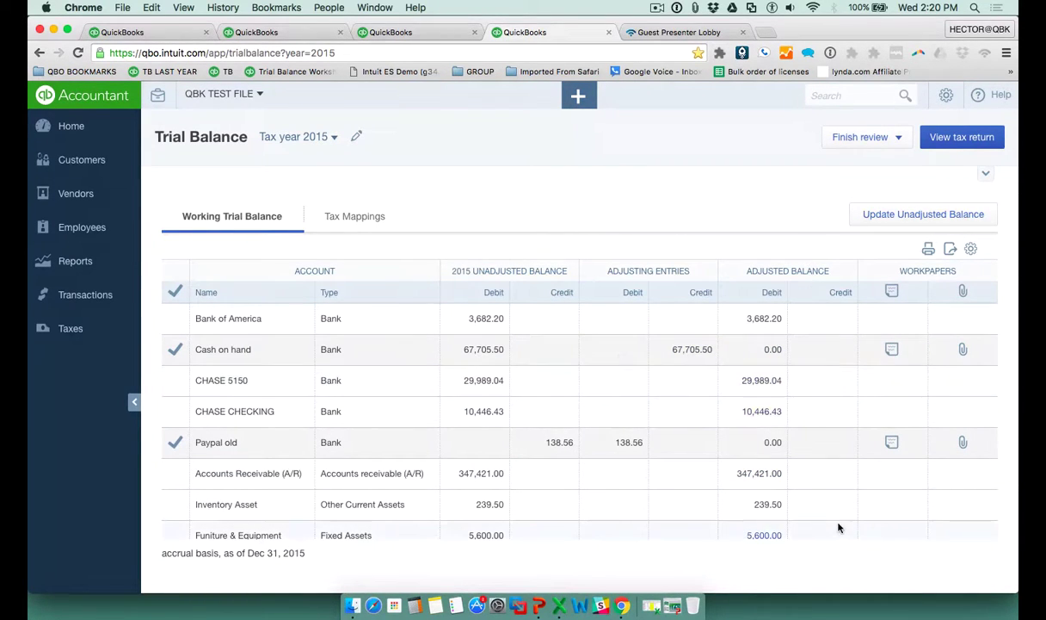
scroll(824, 408, "down", 1)
scroll(824, 408, "up", 1)
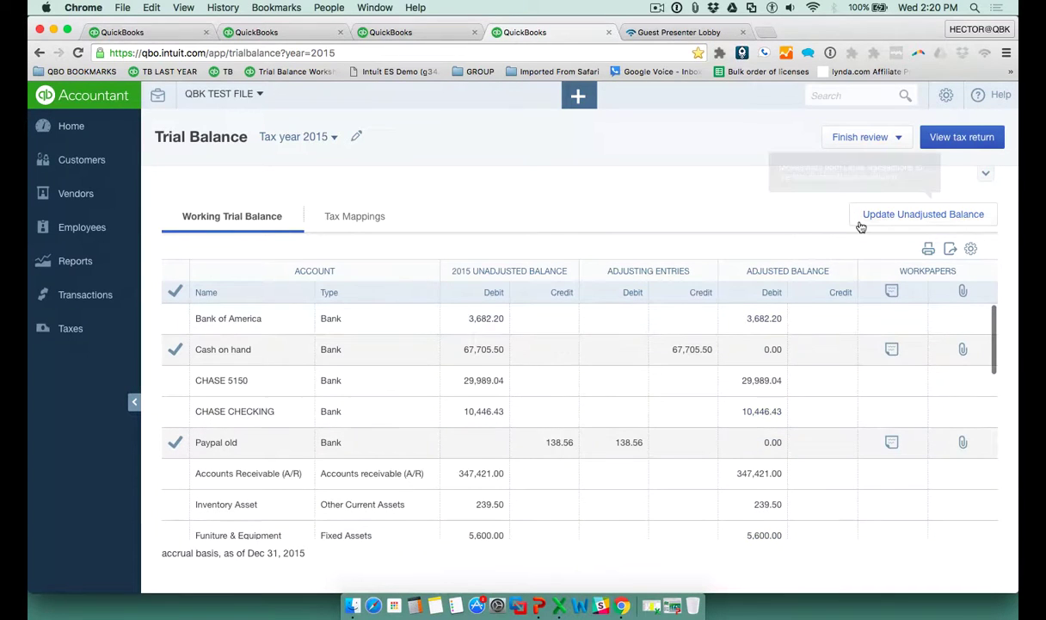
Finish the 2015 review by freezing the work space, and check which finish-review options are offered for the completed review
right_click(874, 138)
key("Escape")
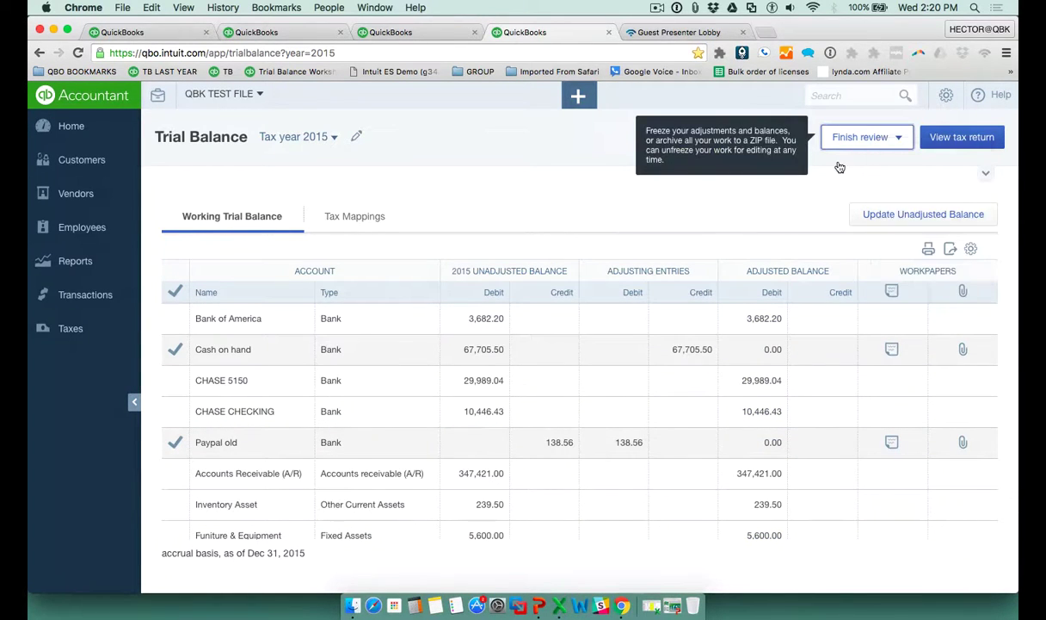
left_click(882, 135)
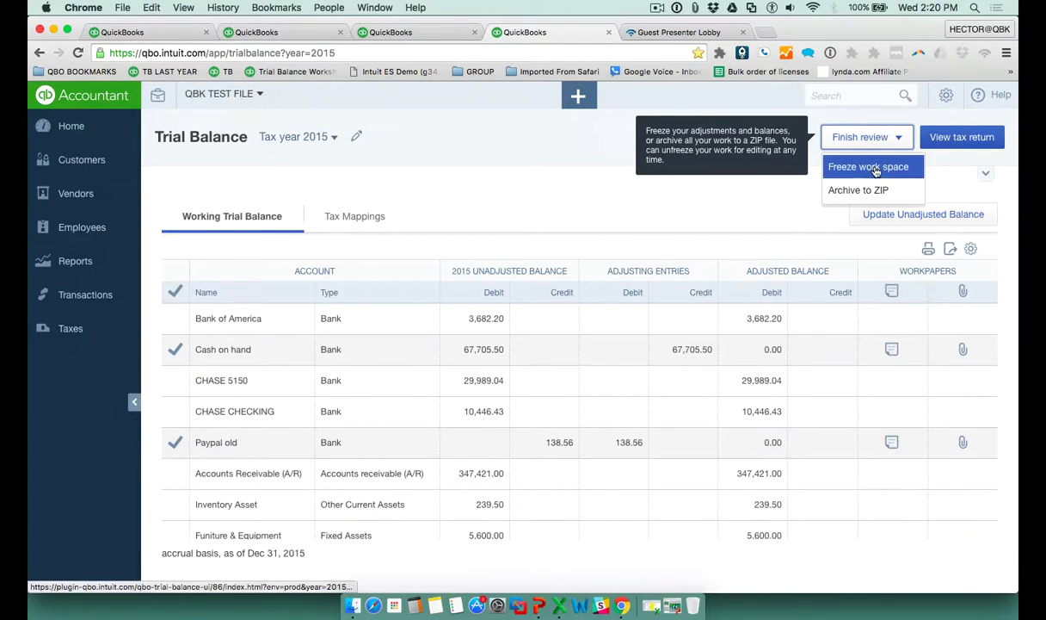
left_click(871, 167)
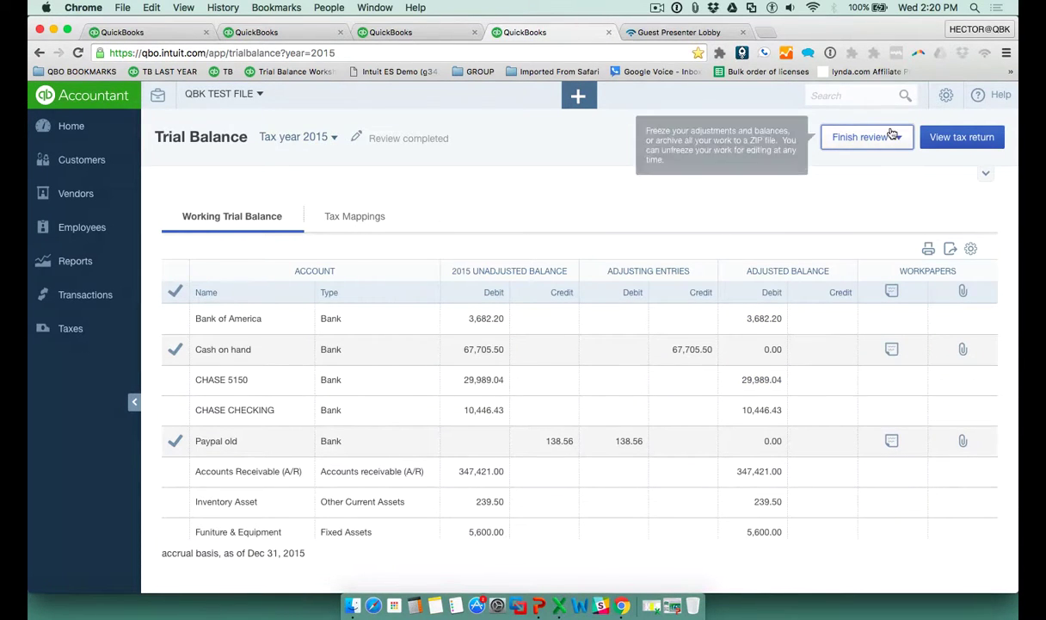
left_click(865, 137)
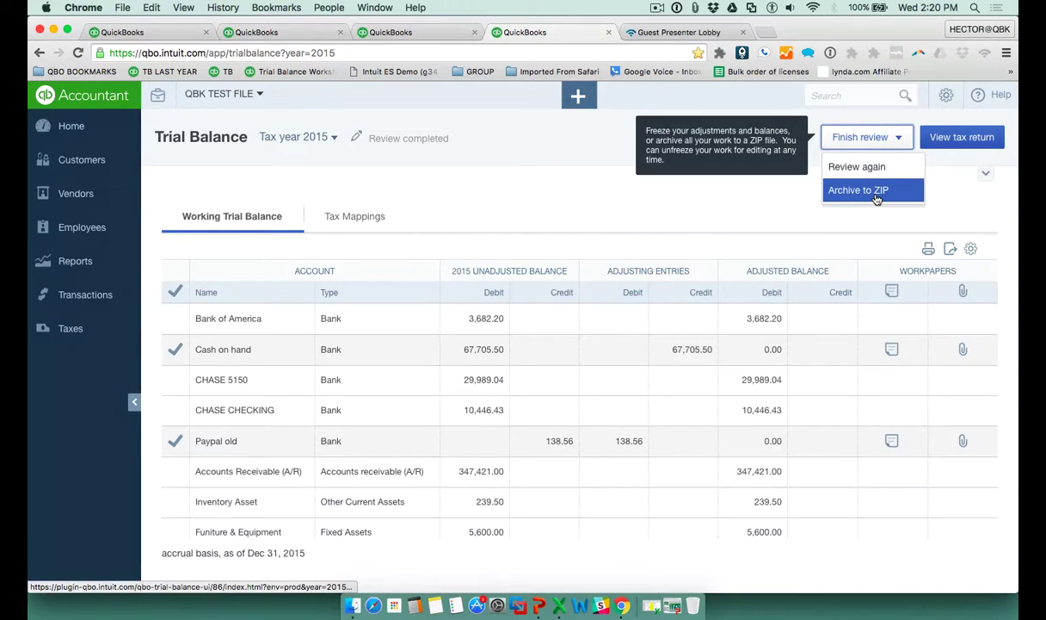
left_click(737, 182)
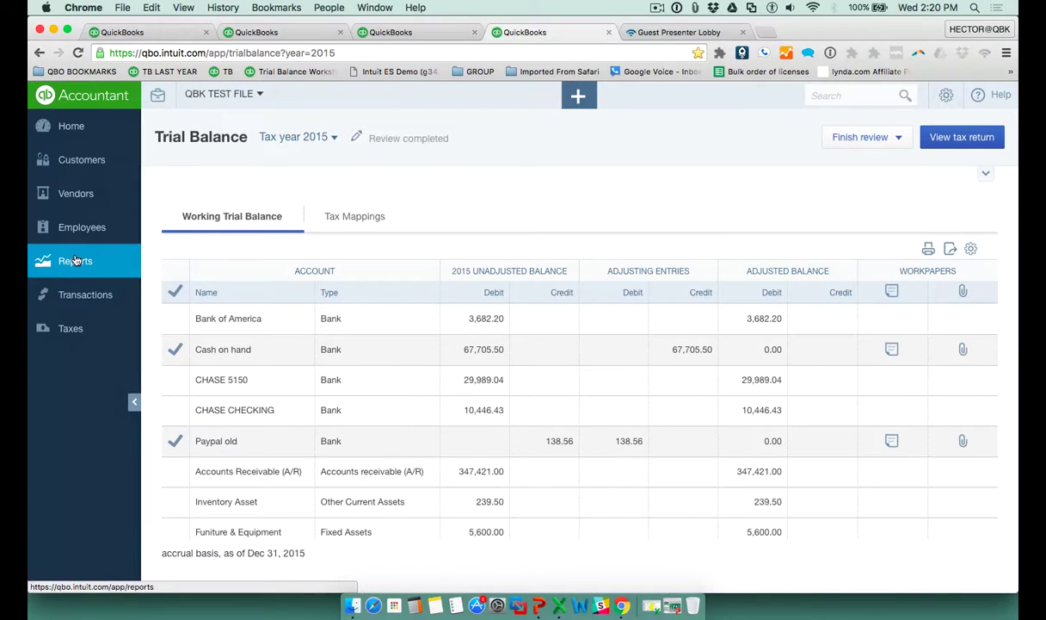
View the transactions behind Cash on hand's adjusting credit, and return to the accountant Trial Balance tool
left_click(163, 92)
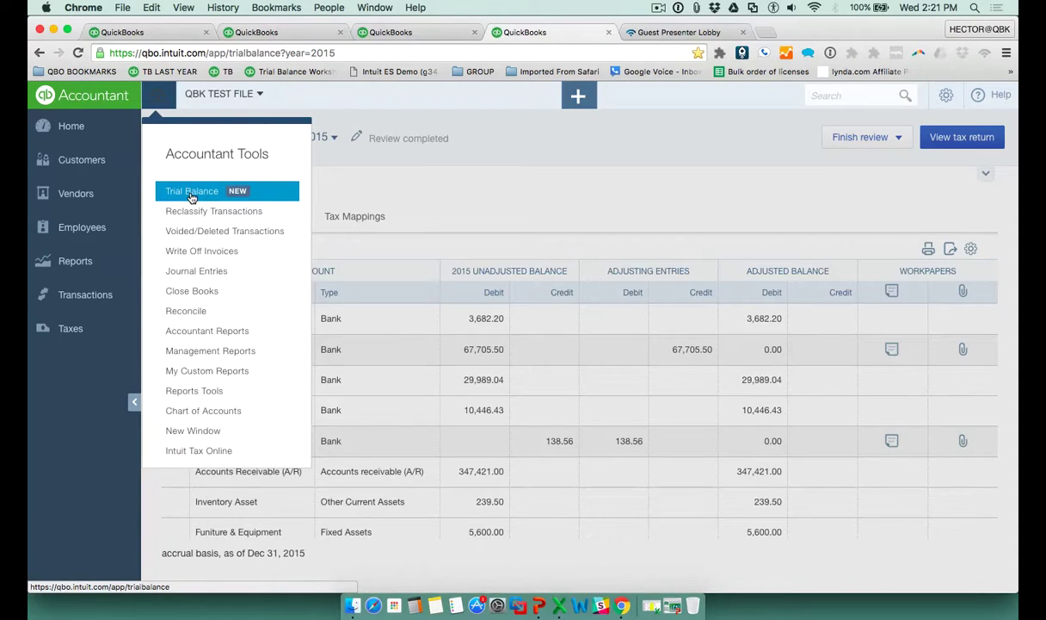
left_click(159, 98)
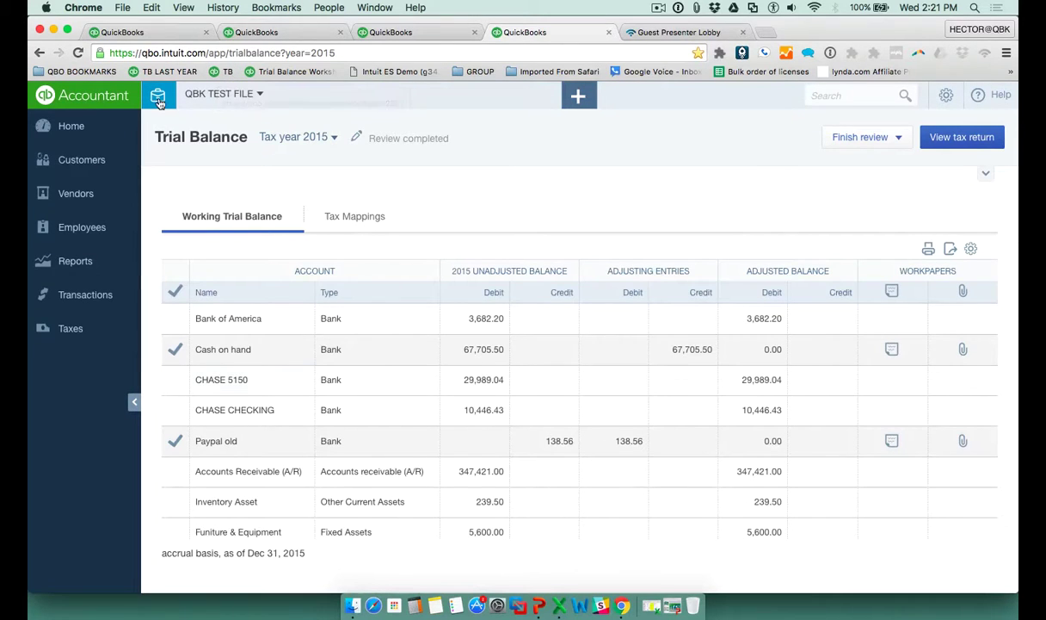
left_click(682, 350)
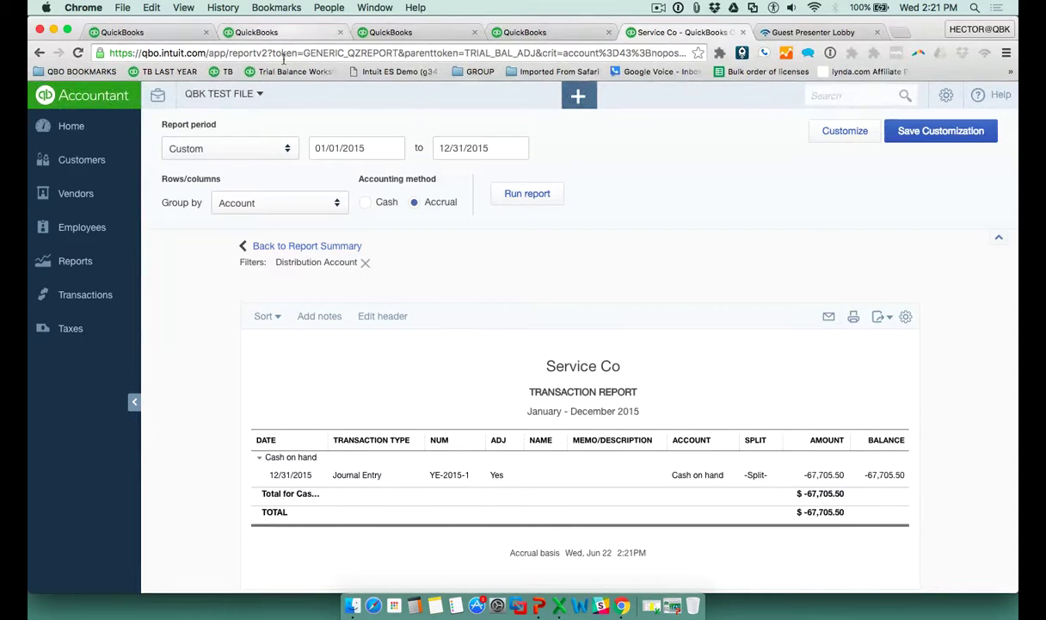
left_click(158, 97)
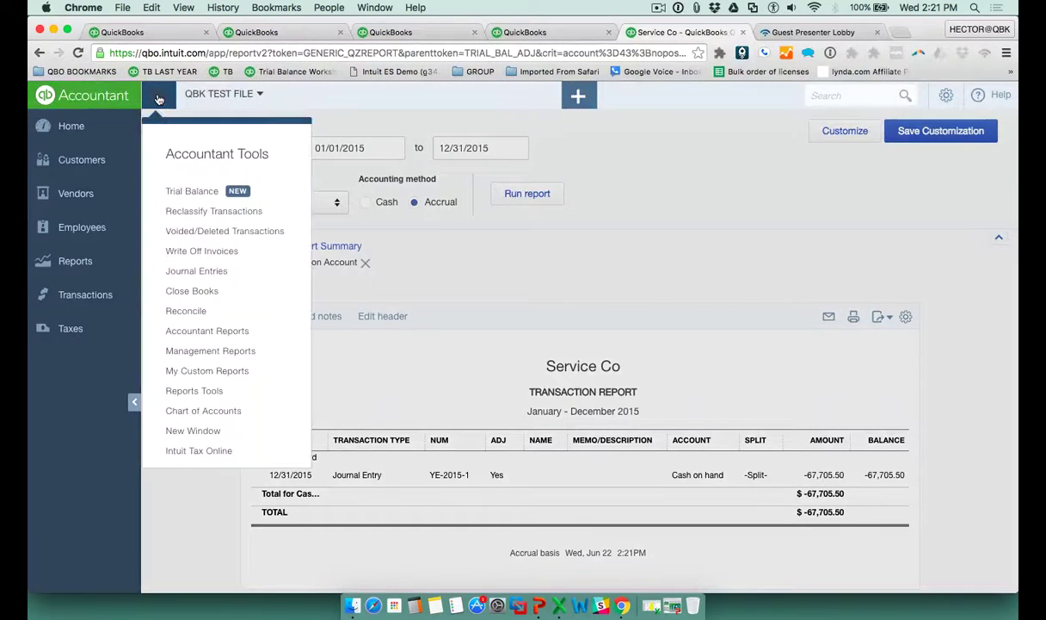
left_click(191, 191)
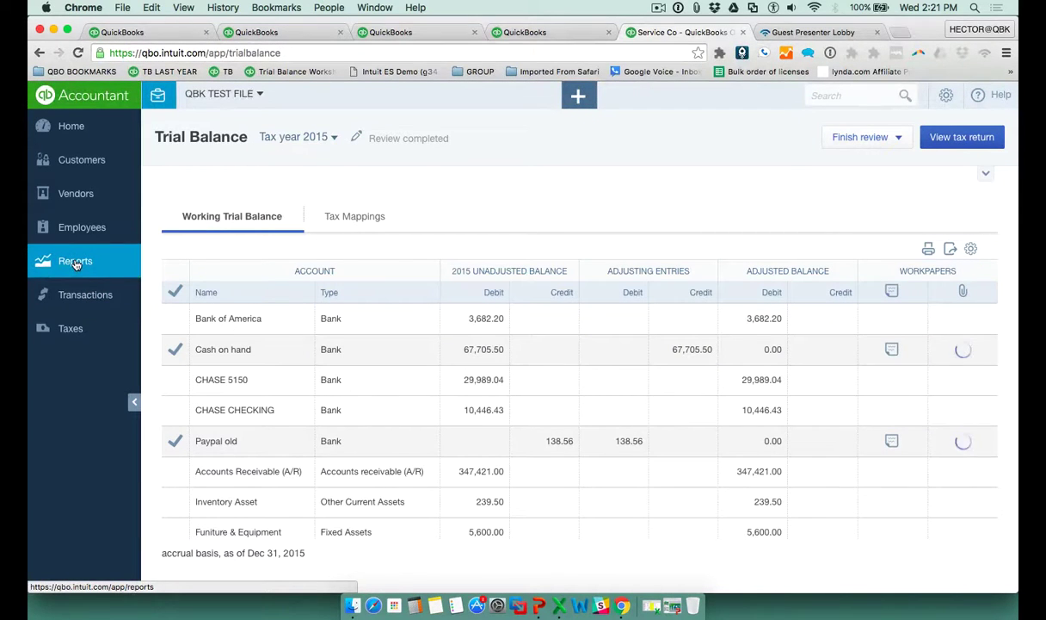
Dismiss the reports redesign notice and open the Trial Balance report from the accountant reports
left_click(74, 261)
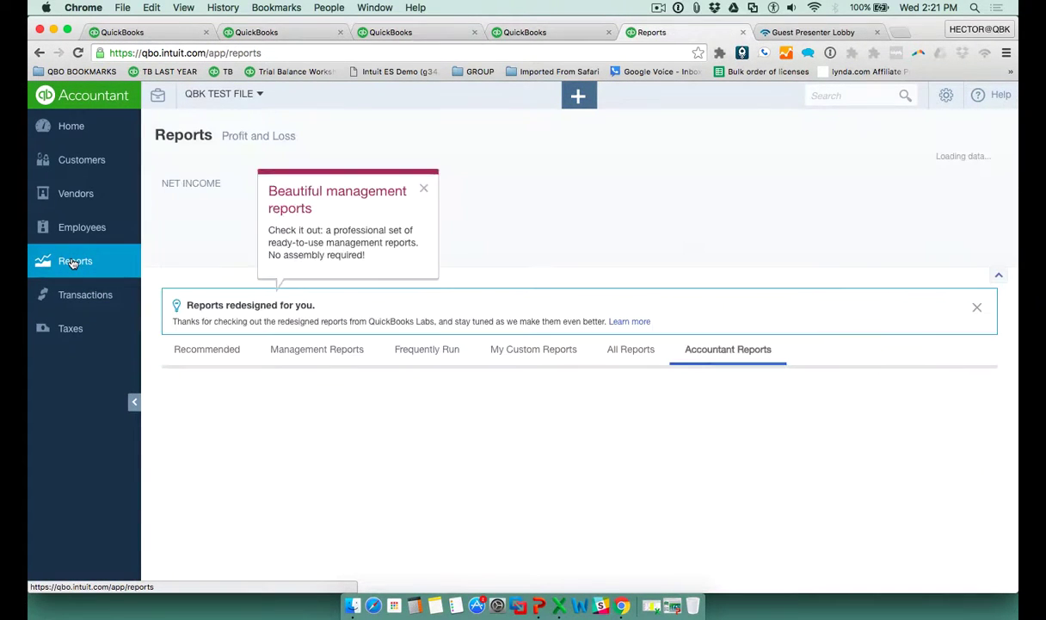
left_click(424, 242)
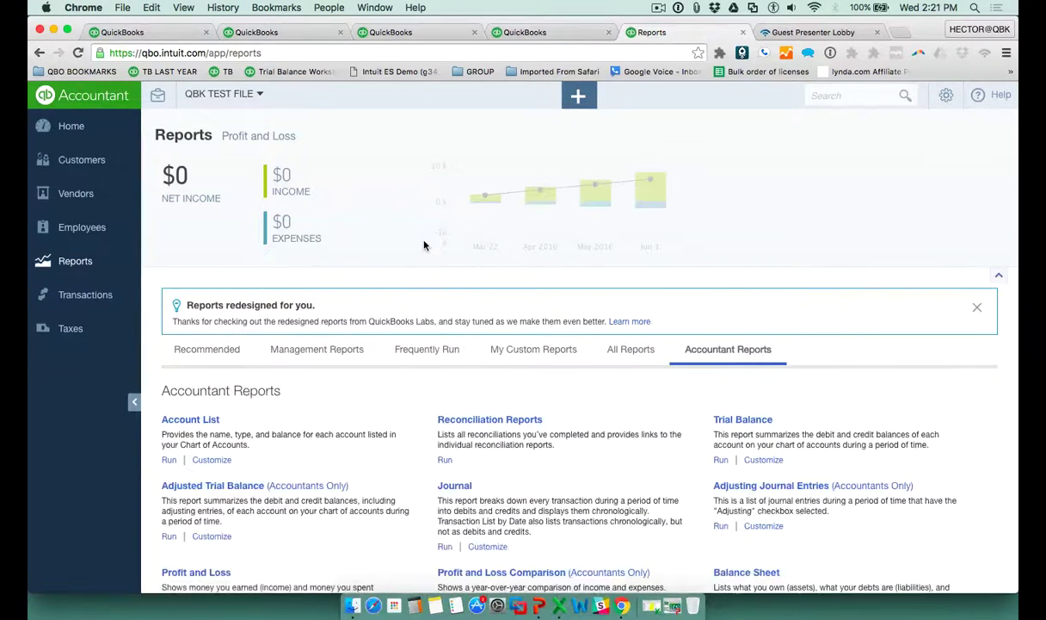
left_click(977, 307)
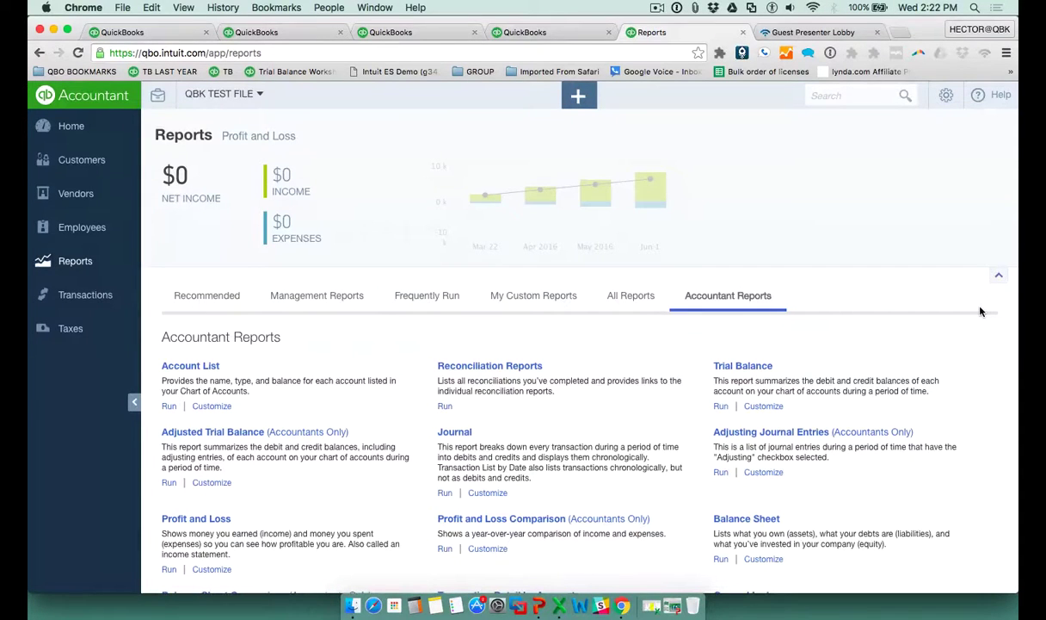
left_click(62, 263)
left_click(735, 368)
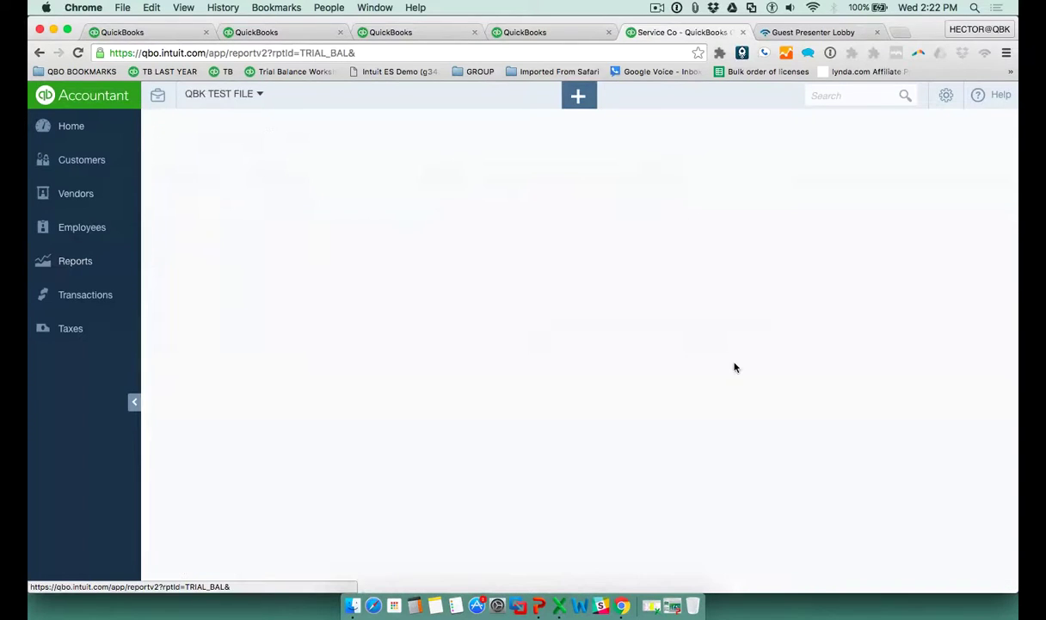
Set the Trial Balance report period to Last Year and run the report
left_click(234, 148)
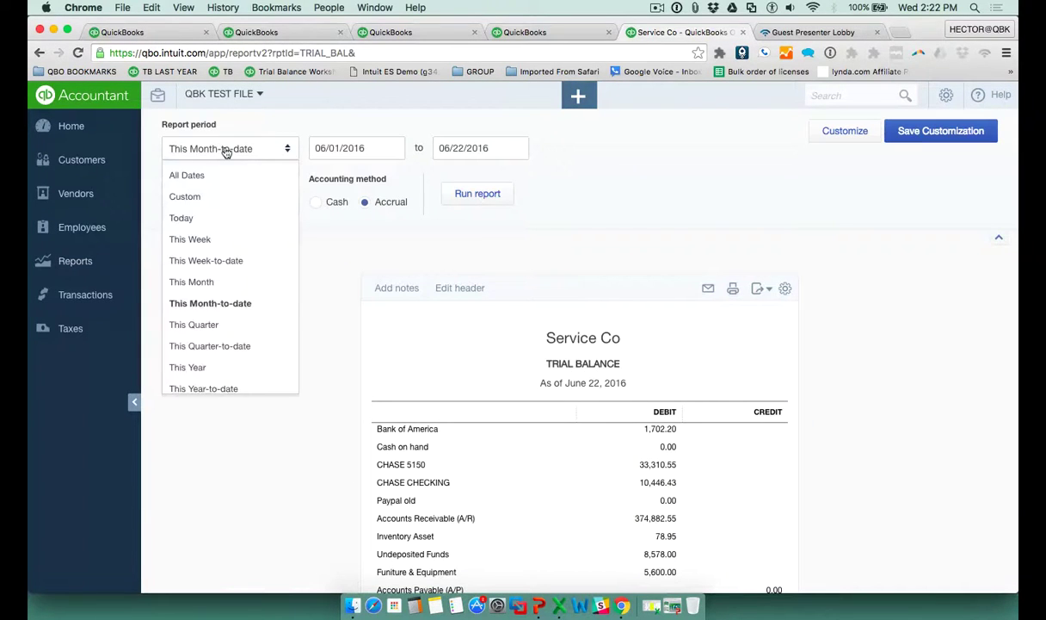
scroll(211, 371, "down", 5)
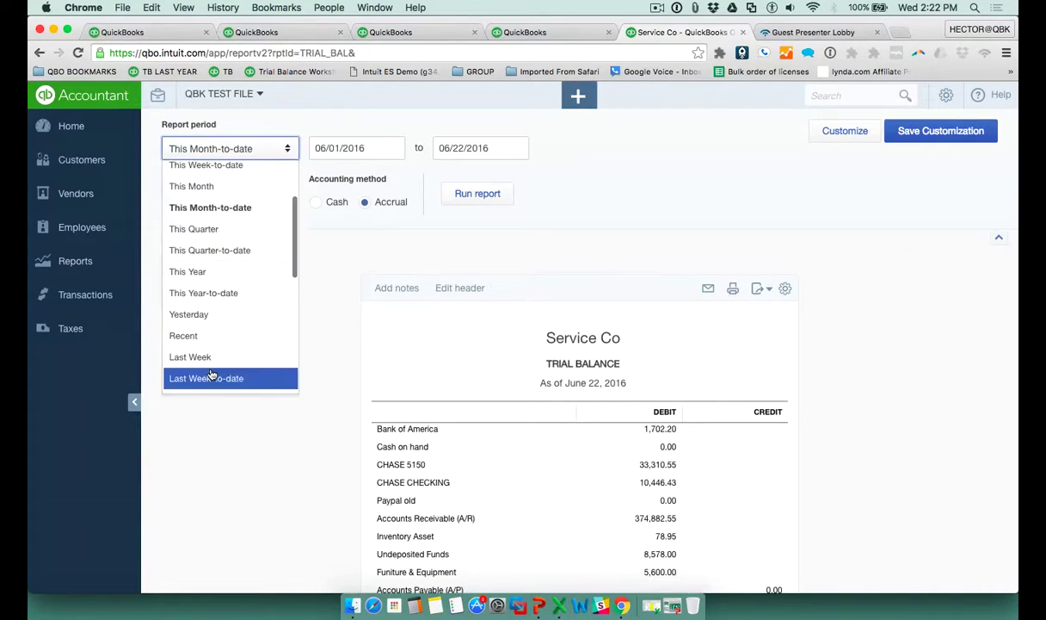
scroll(211, 349, "down", 1)
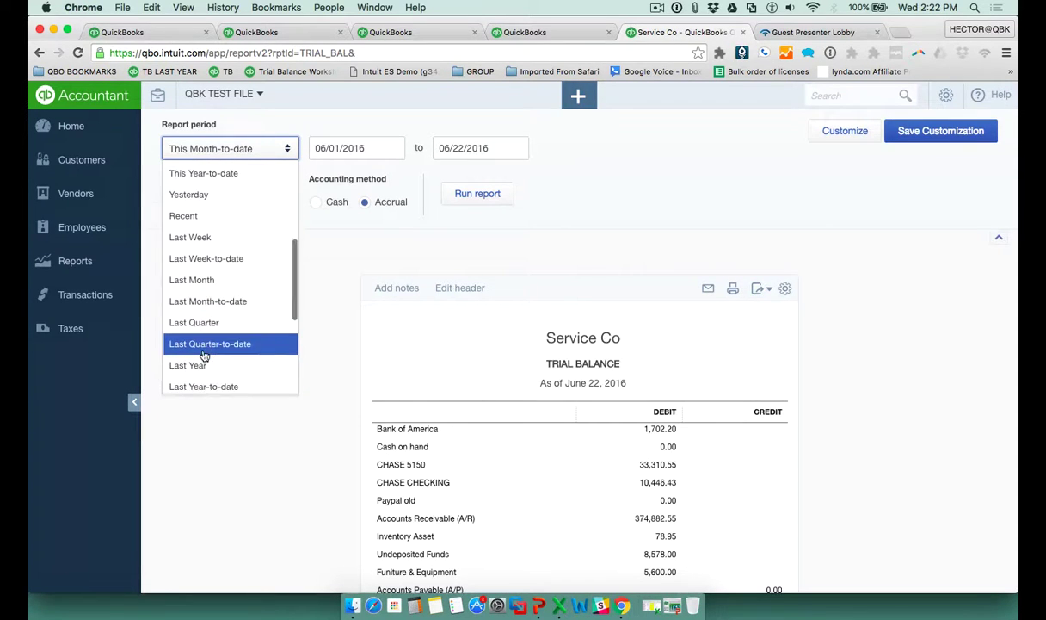
left_click(199, 362)
left_click(482, 195)
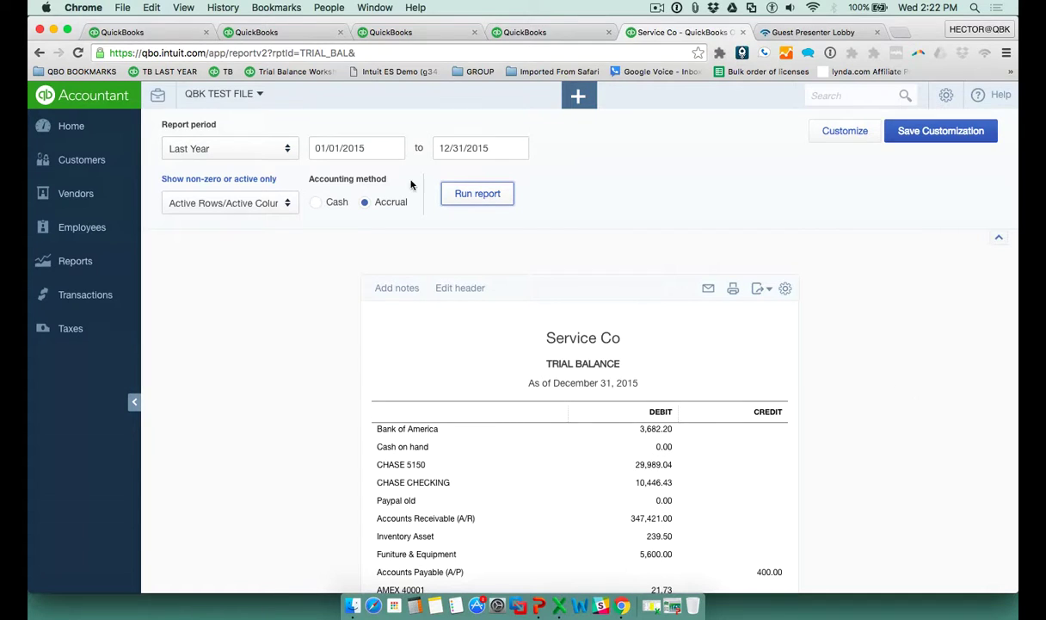
Examine the 2015 transactions behind Cash on hand in the Trial Balance report, and return to the report summary
scroll(865, 383, "down", 3)
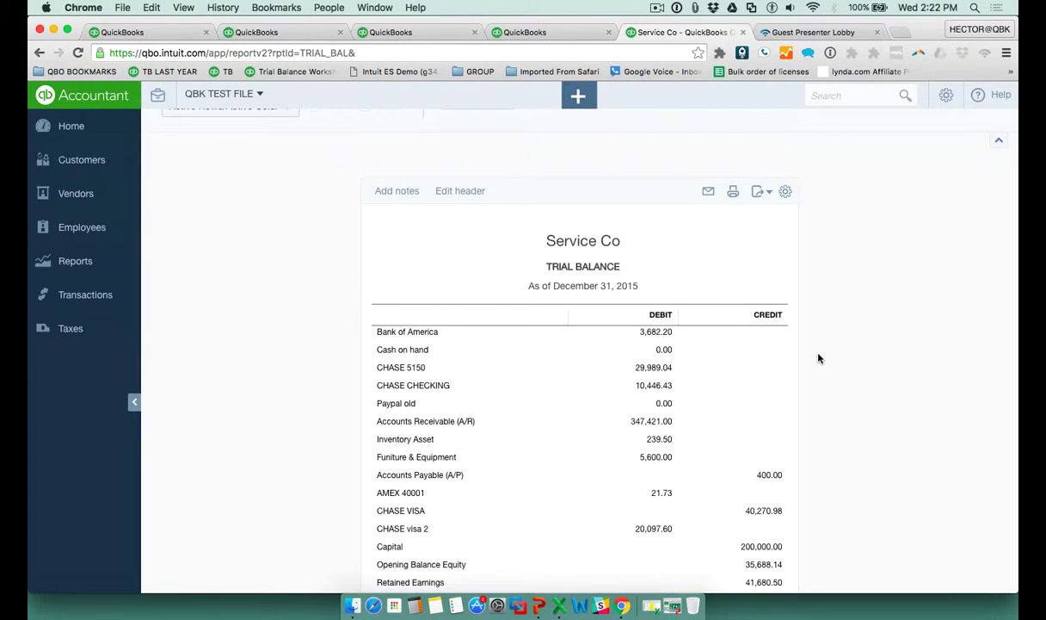
left_click(786, 192)
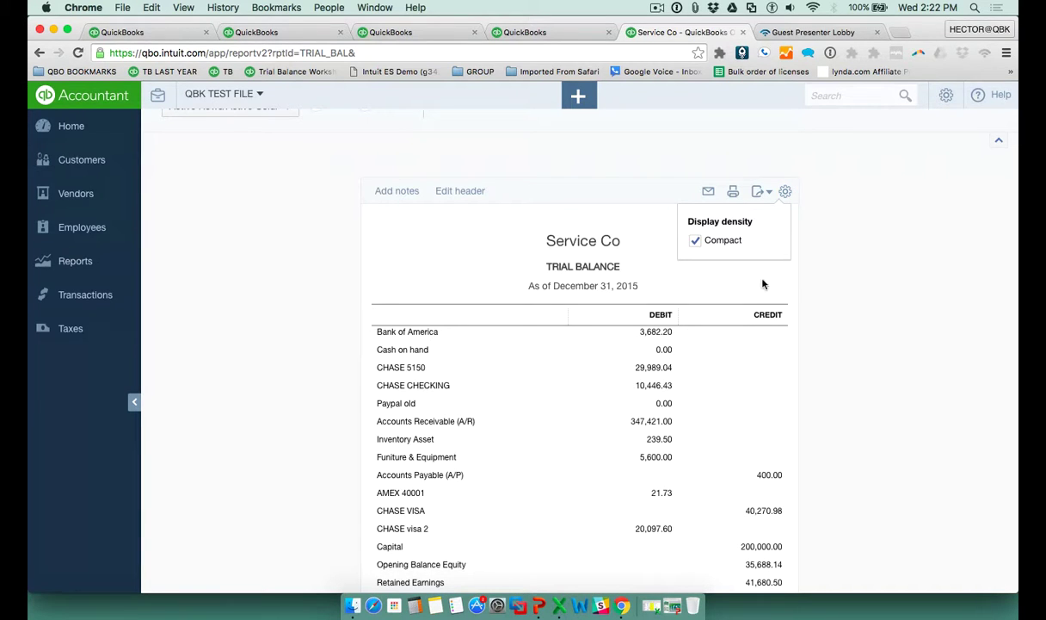
left_click(738, 354)
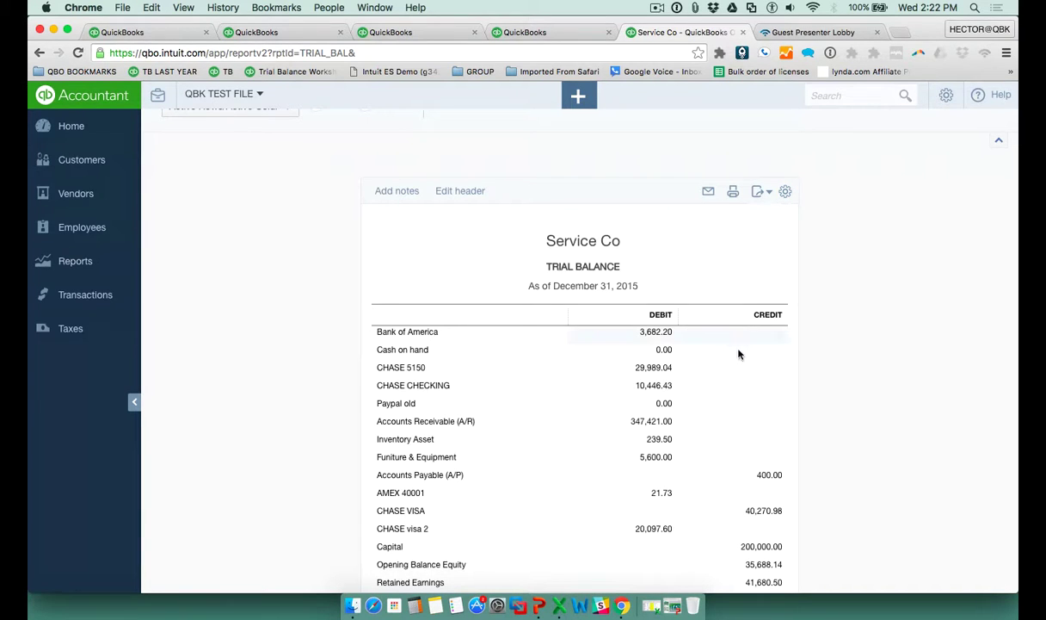
left_click(664, 351)
left_click(664, 361)
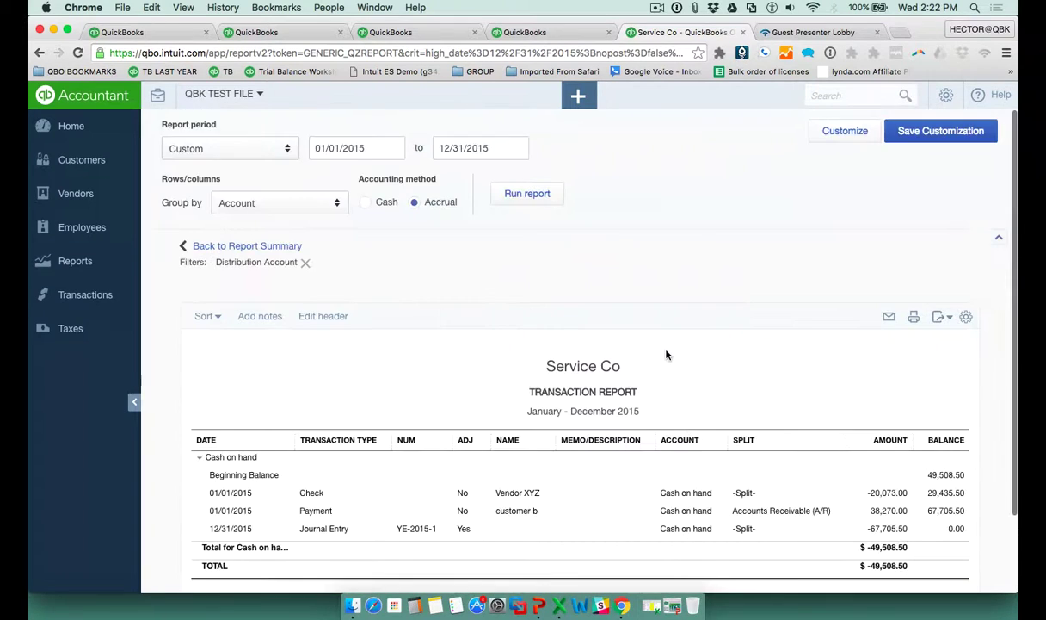
scroll(516, 413, "down", 1)
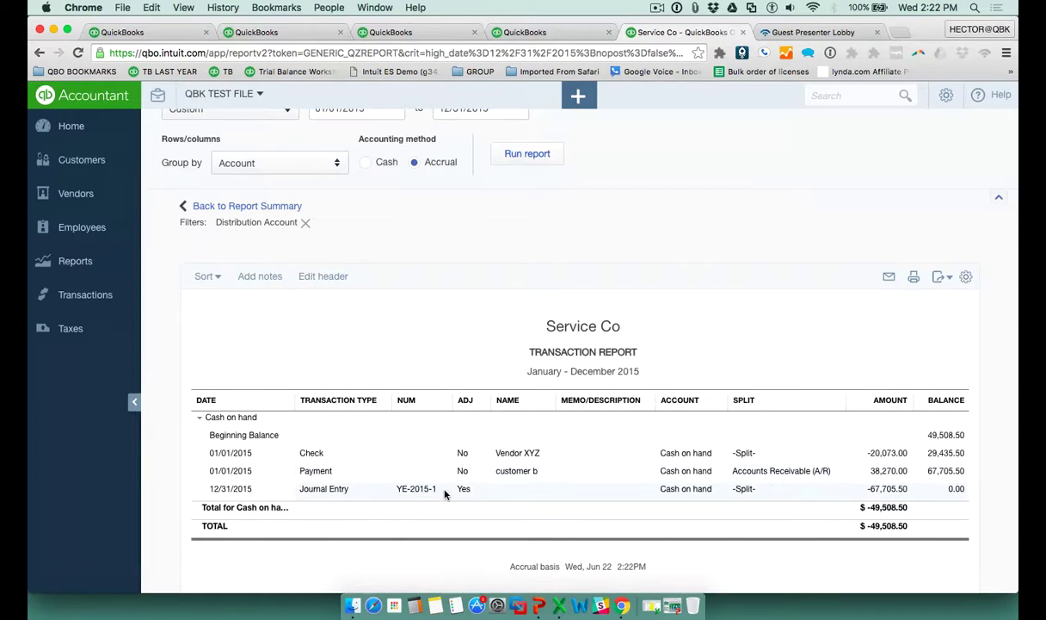
left_click(222, 207)
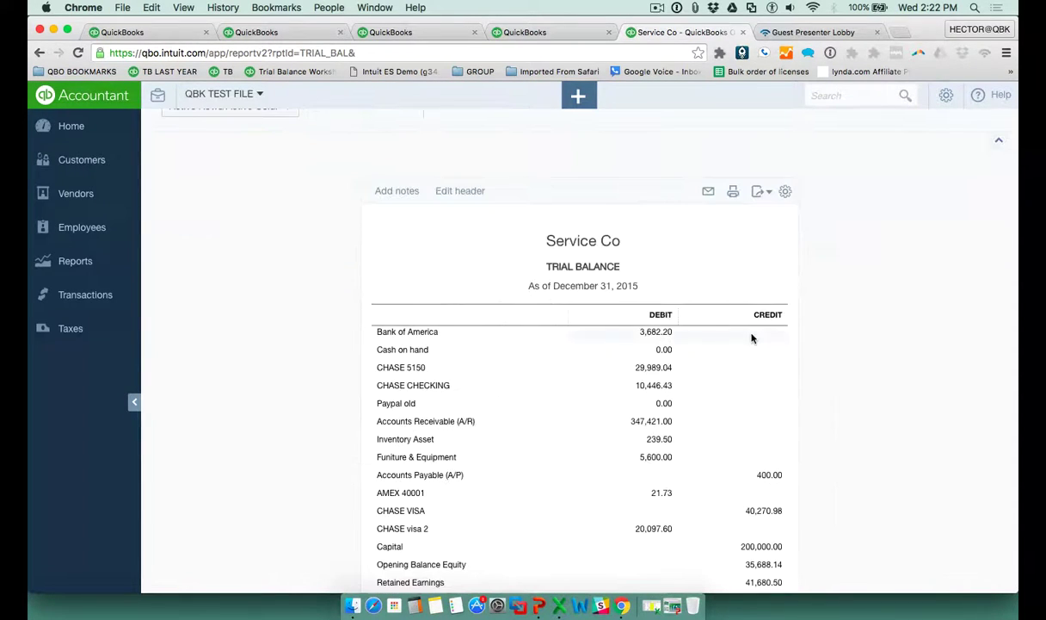
scroll(796, 408, "up", 2)
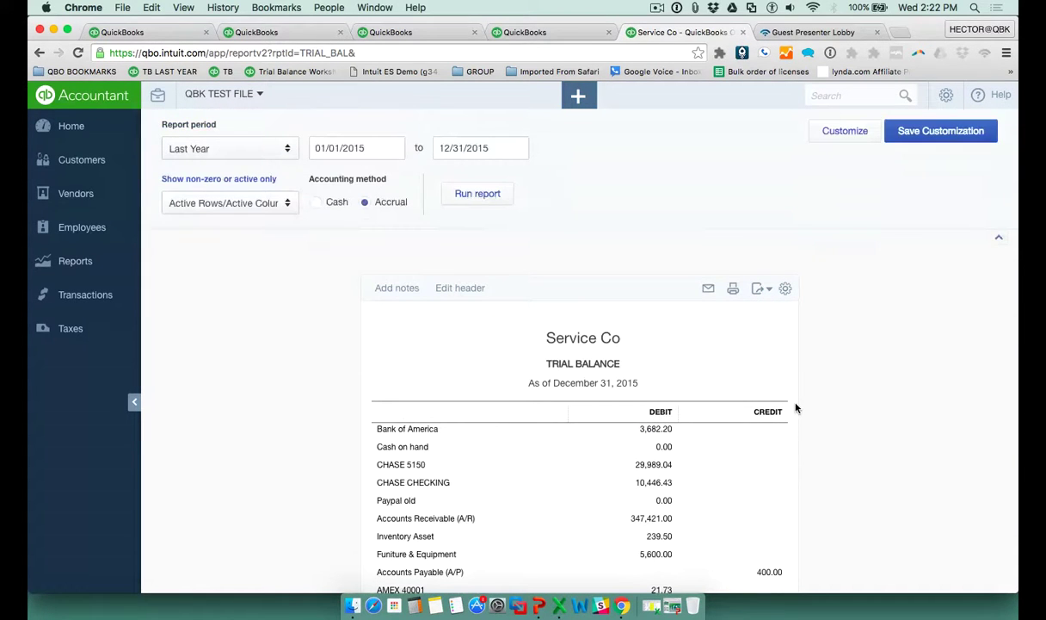
scroll(796, 408, "up", 1)
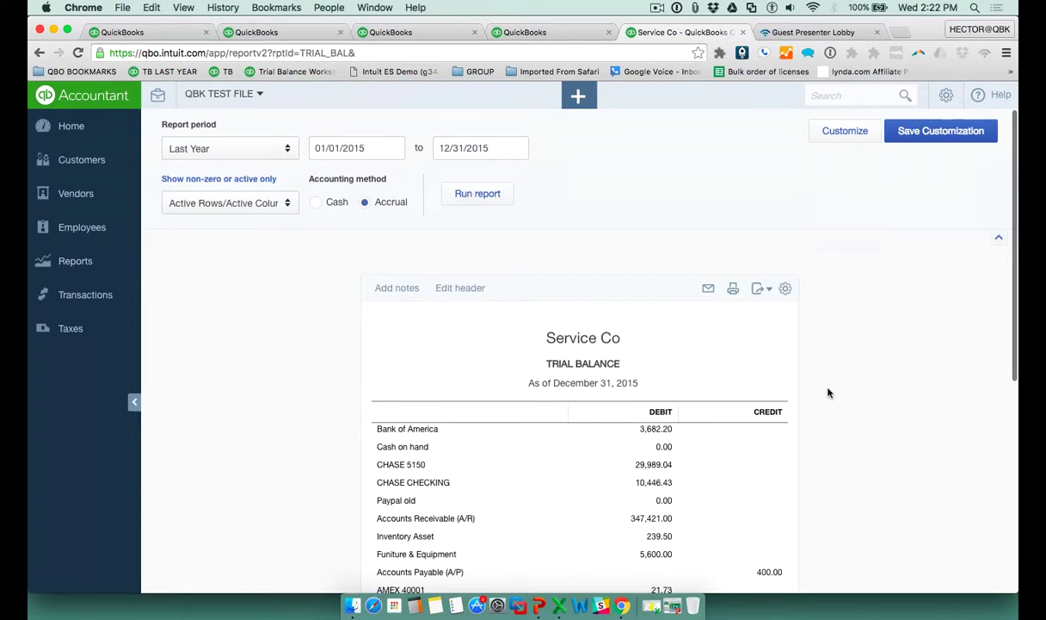
Open the Adjusted Trial Balance report from the accountant reports and look over its balance and adjustment columns
left_click(72, 267)
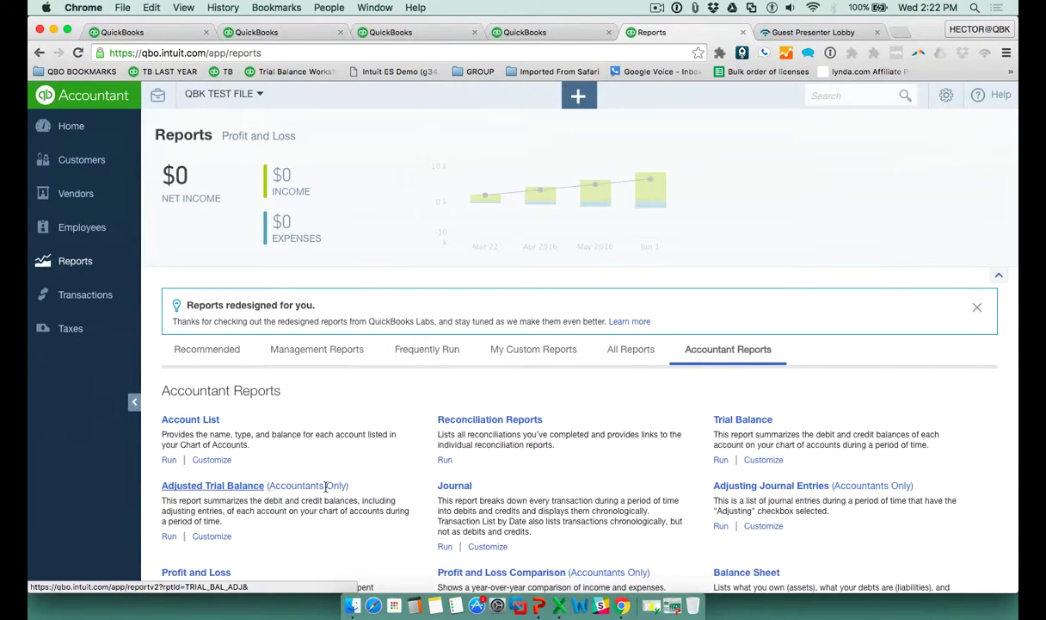
left_click_drag(183, 492, 164, 493)
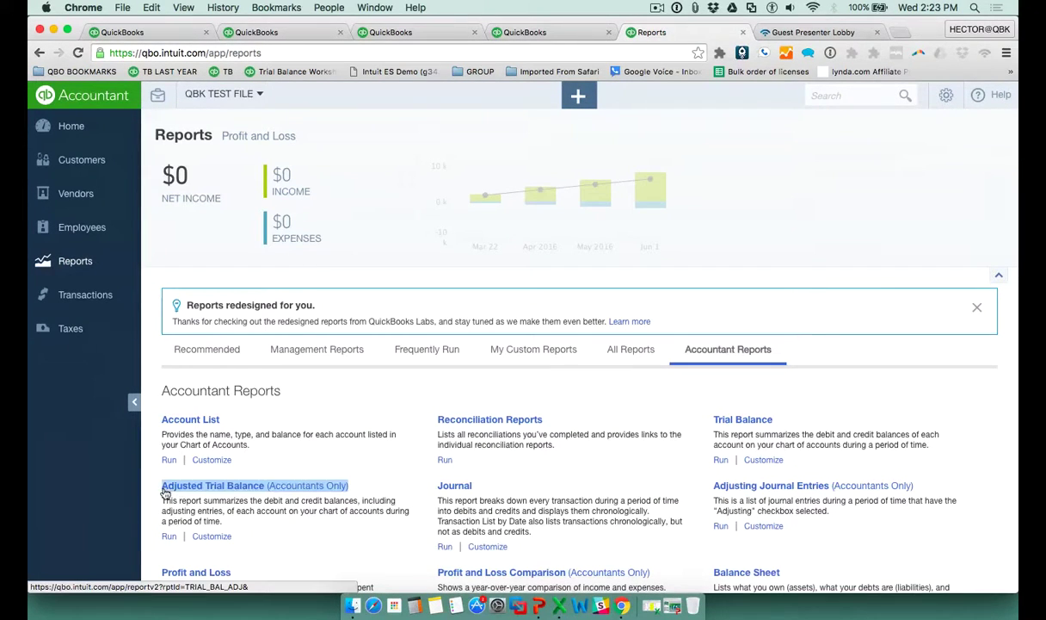
left_click(224, 486)
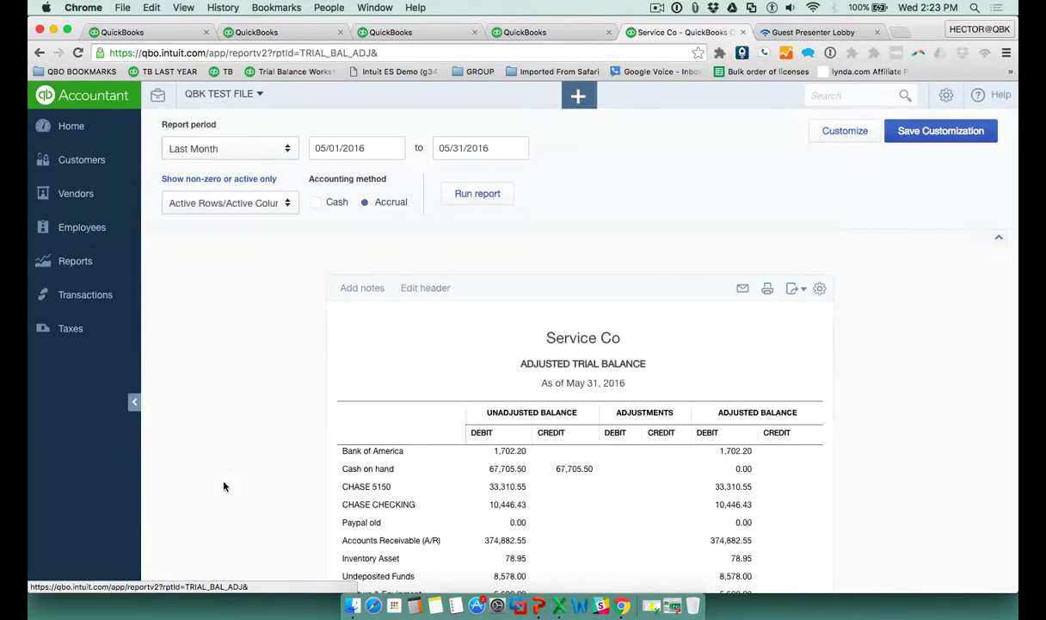
scroll(689, 373, "down", 3)
scroll(688, 373, "down", 10)
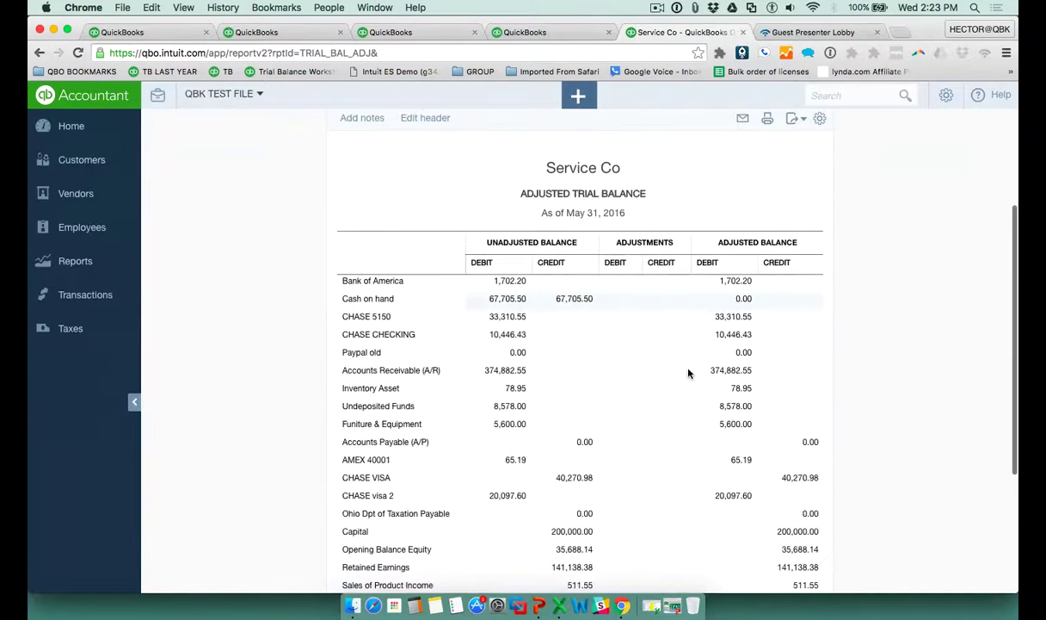
scroll(688, 370, "up", 10)
scroll(283, 188, "up", 2)
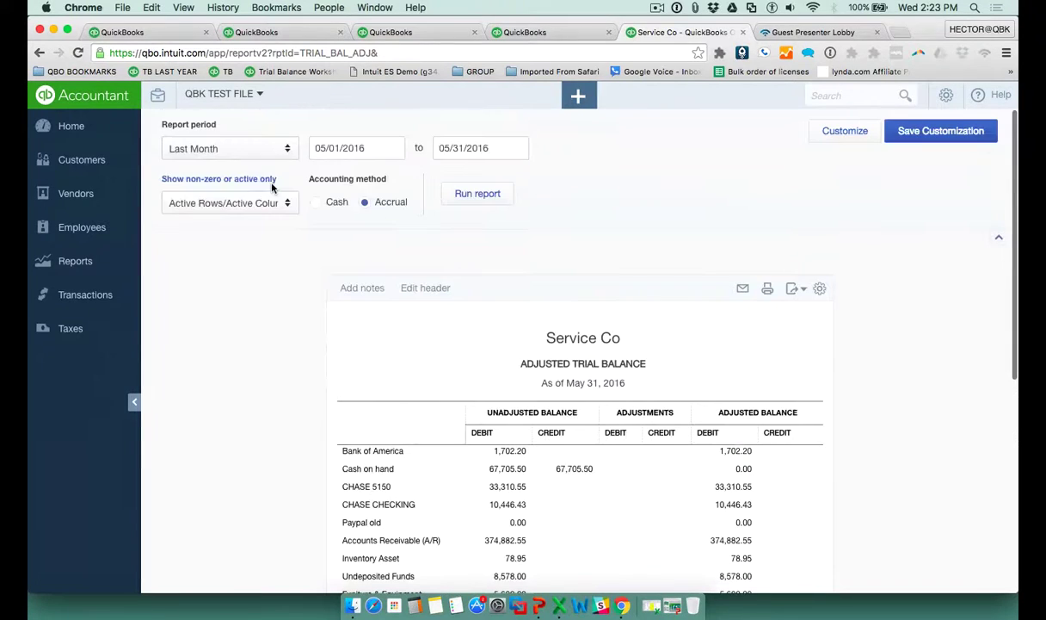
Set the Adjusted Trial Balance report period to Last Year and run the report
left_click(241, 148)
left_click(206, 362)
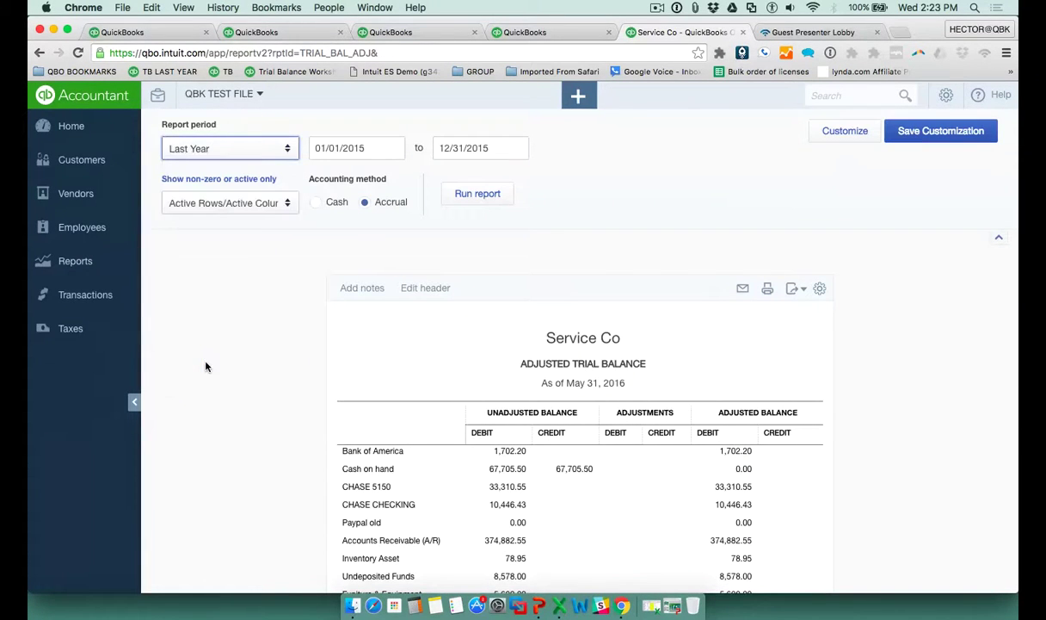
left_click(487, 194)
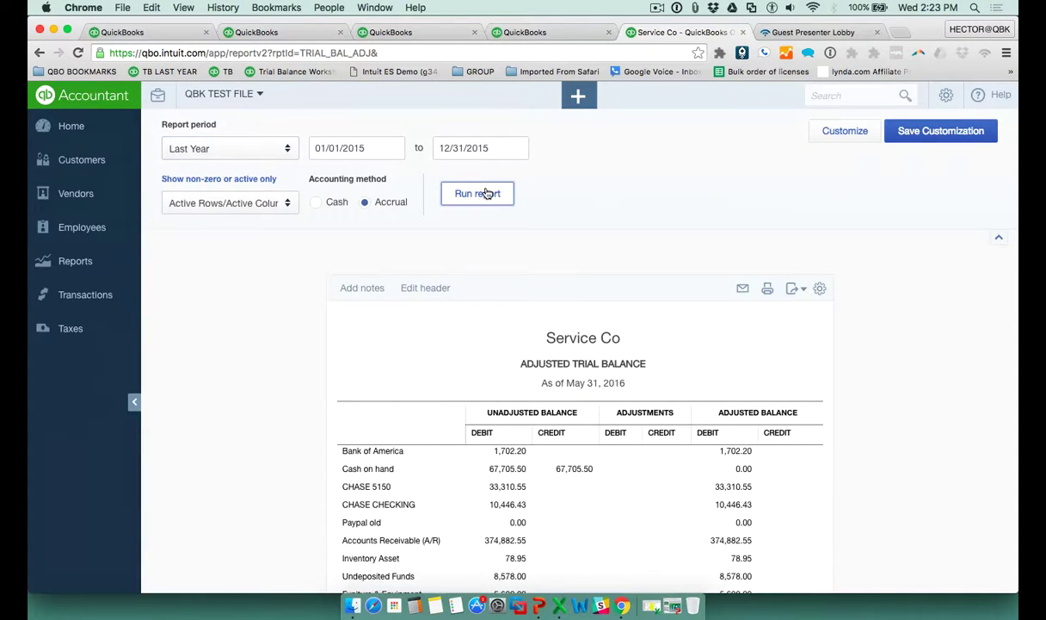
scroll(918, 342, "down", 3)
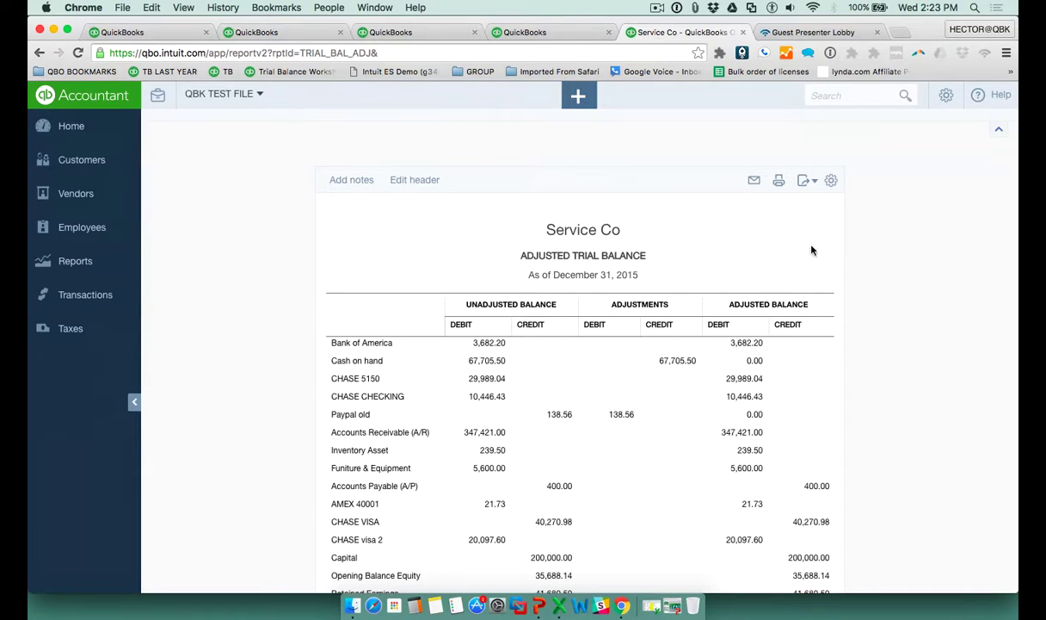
Open the notes field of the Adjusted Trial Balance report and check its export format options
left_click(346, 180)
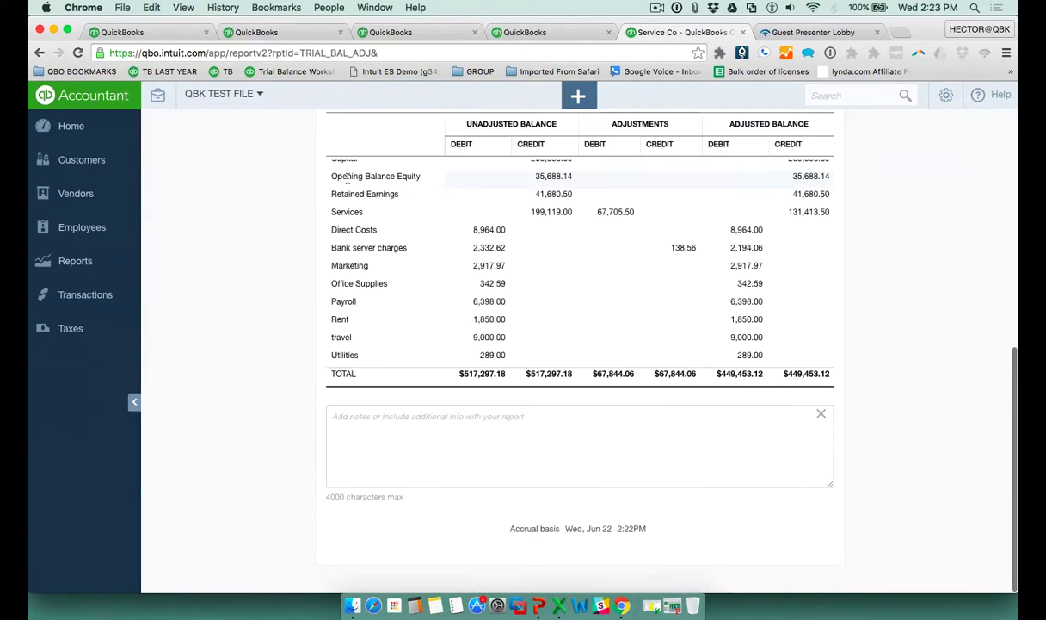
scroll(487, 412, "up", 10)
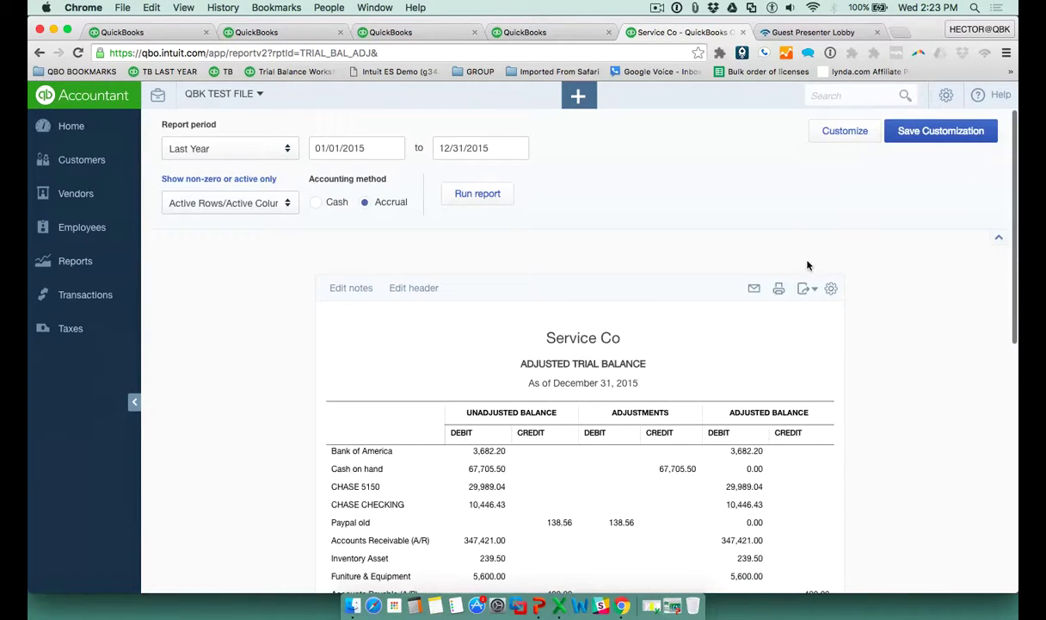
left_click(809, 294)
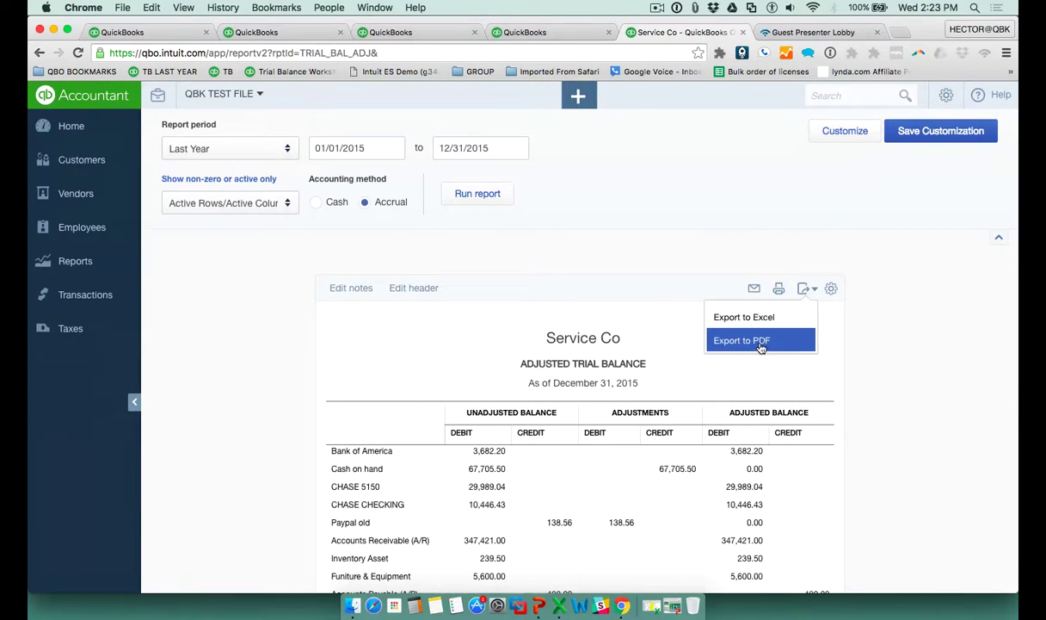
left_click(702, 260)
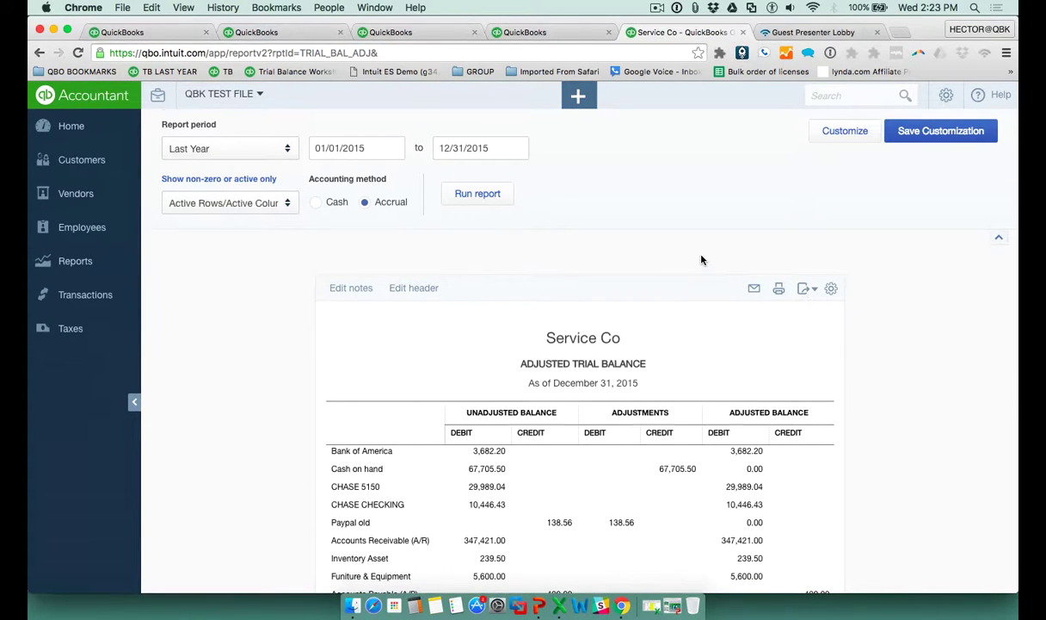
scroll(701, 260, "down", 1)
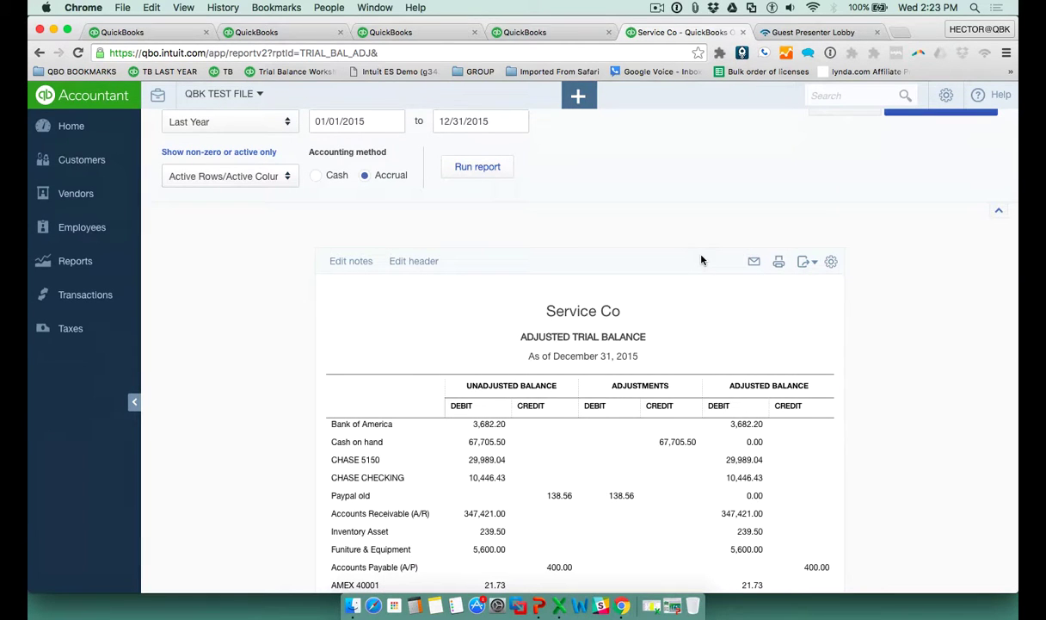
scroll(702, 260, "up", 1)
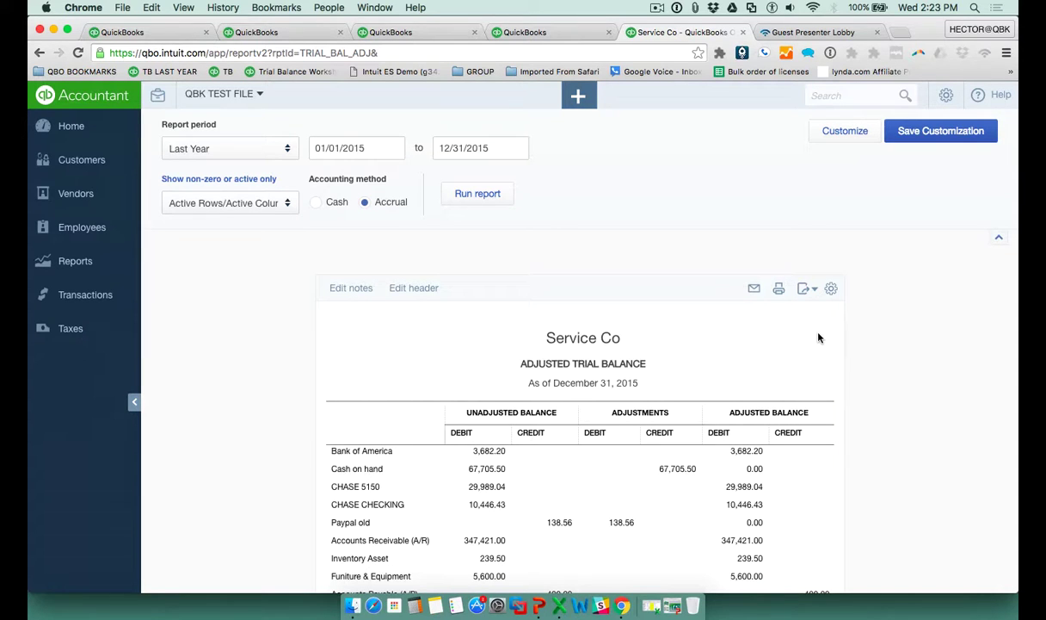
Switch to the PowerPoint presentation and display the 2nd CPE Keyword slide in the slide show
left_click(672, 587)
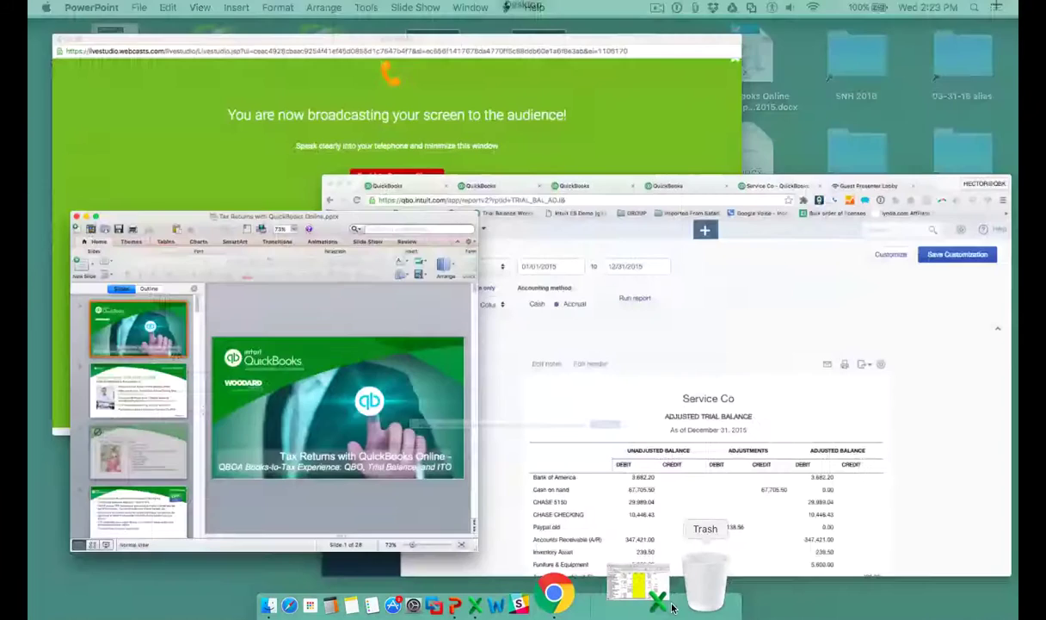
left_click(354, 143)
left_click(522, 224)
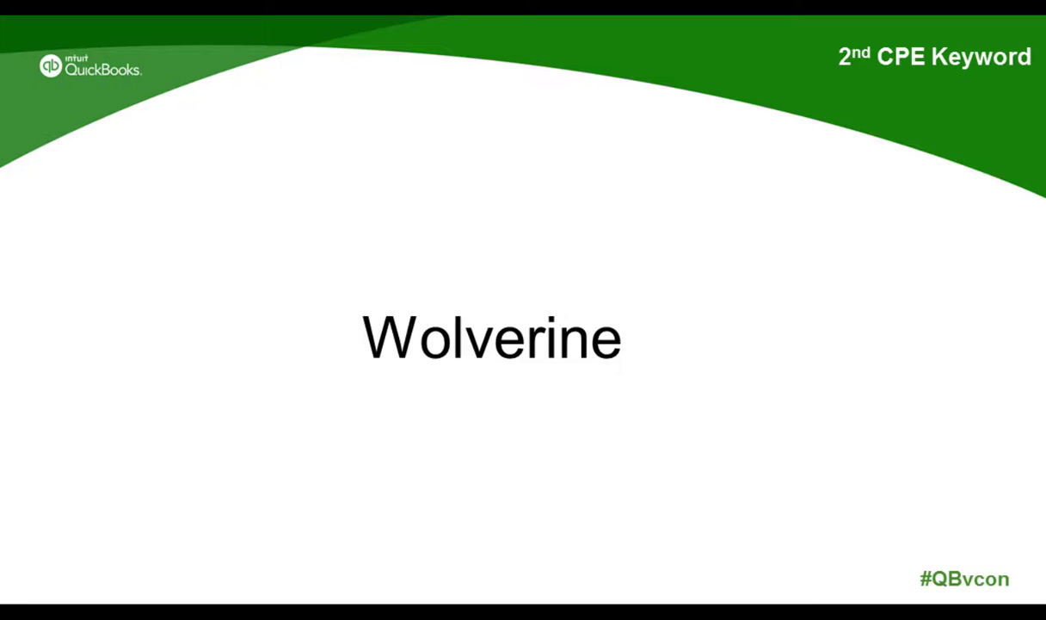
key("Right")
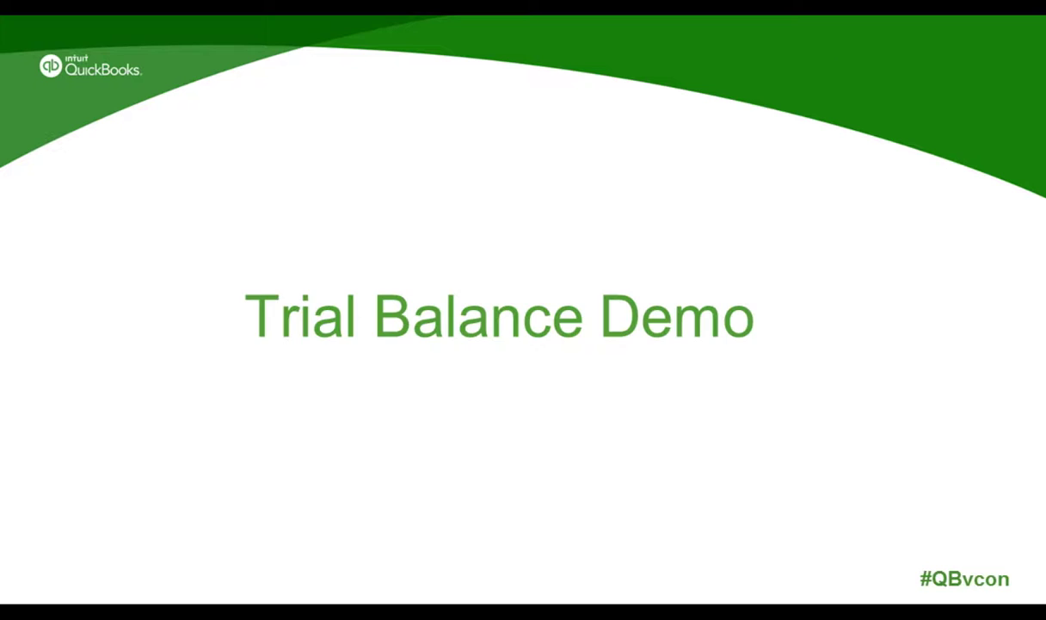
key("Left")
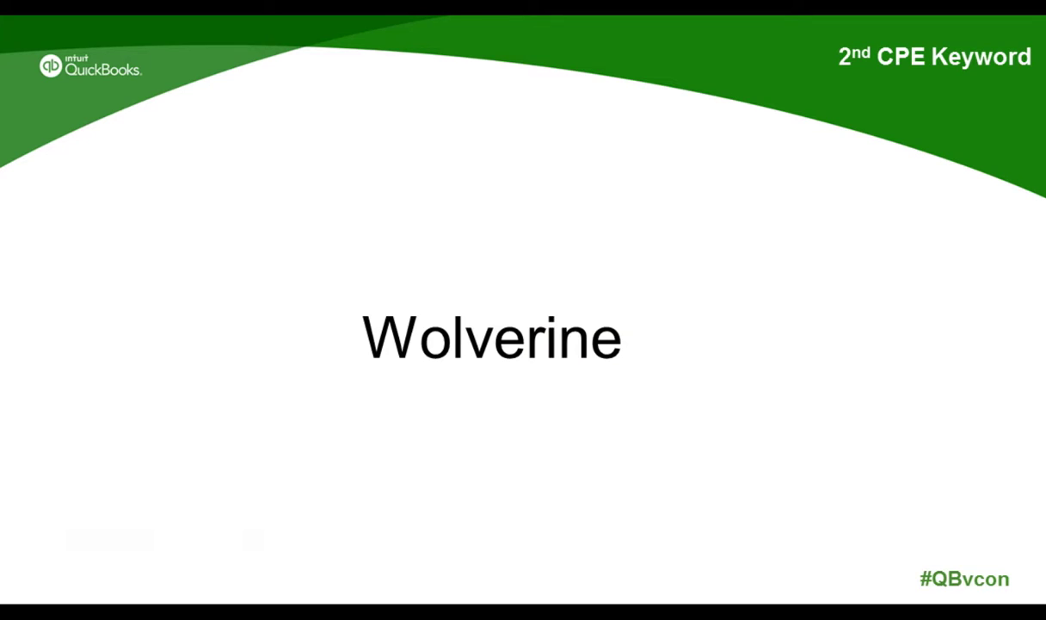
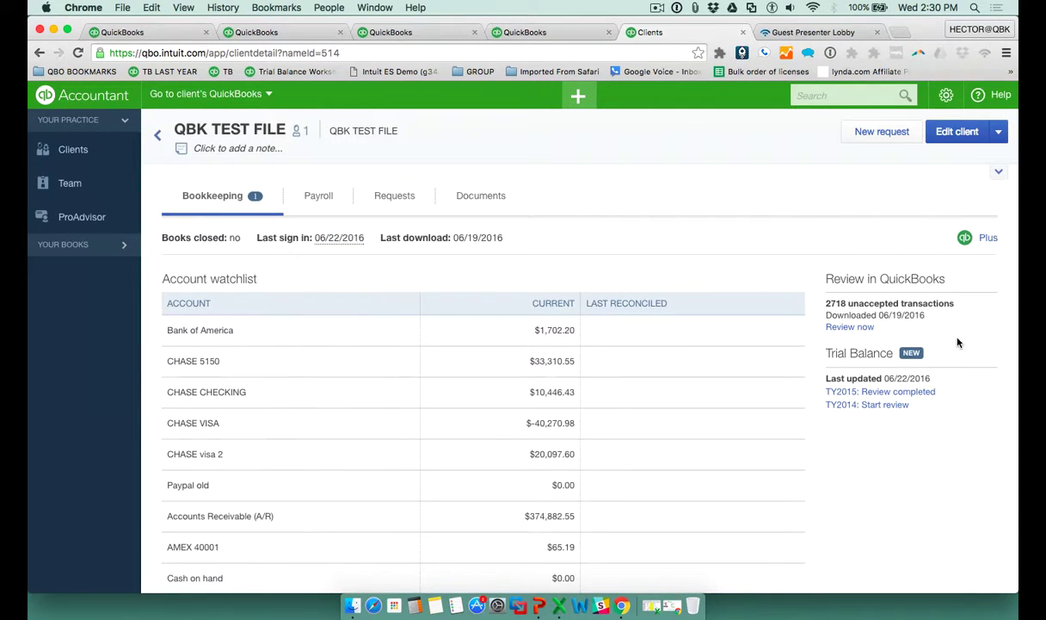
Look over the QBK TEST FILE client page, expanding and collapsing the client's contact details
scroll(958, 342, "down", 2)
scroll(958, 342, "up", 2)
left_click(999, 172)
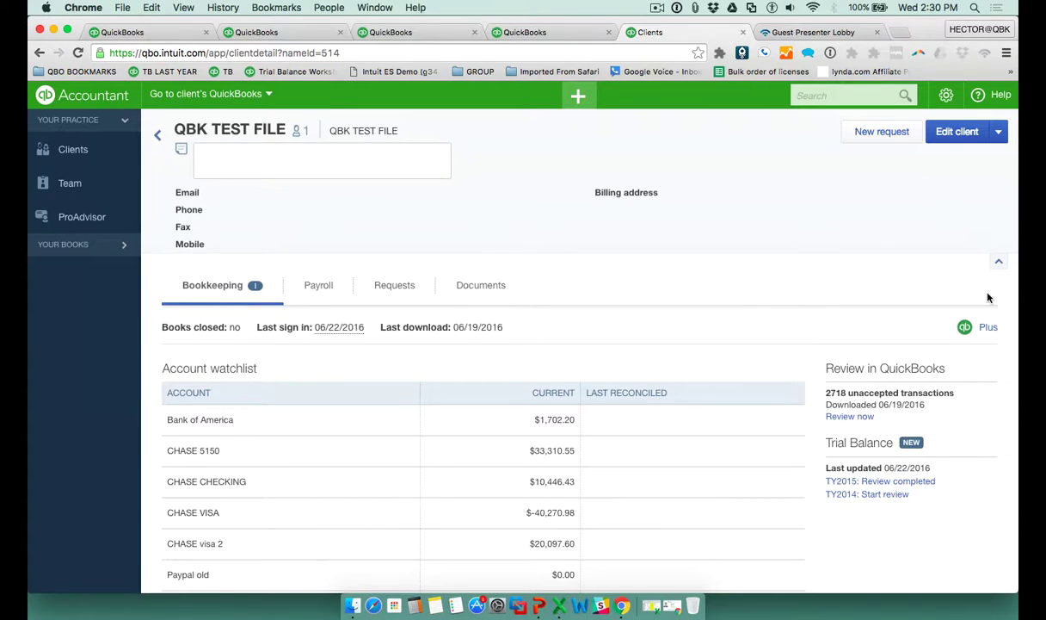
left_click(999, 261)
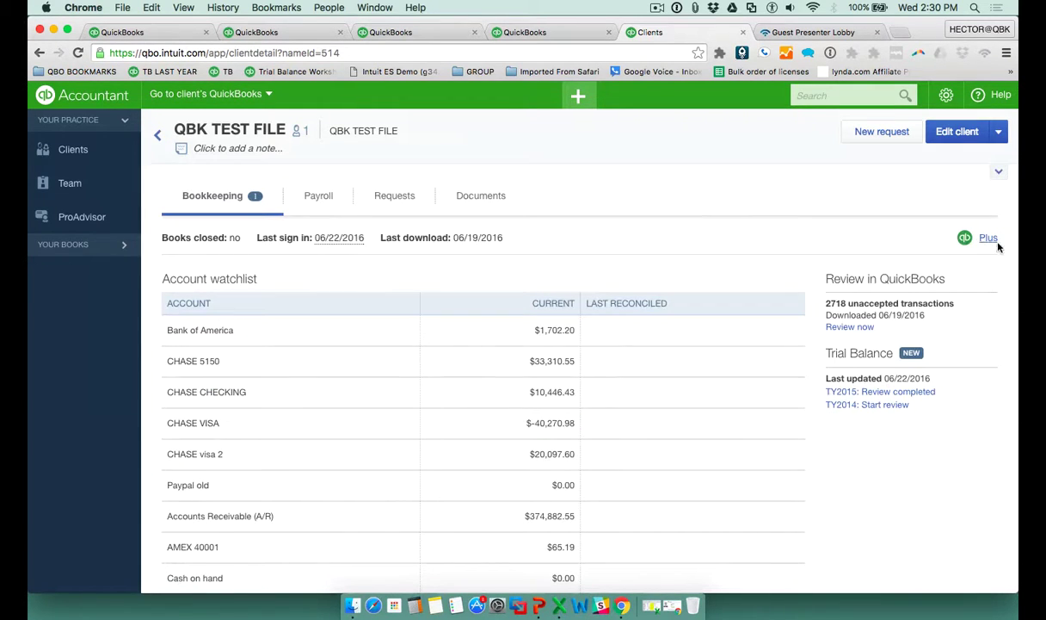
Open the QBK TEST FILE client's QuickBooks company and bring up the Advanced account settings
left_click(987, 239)
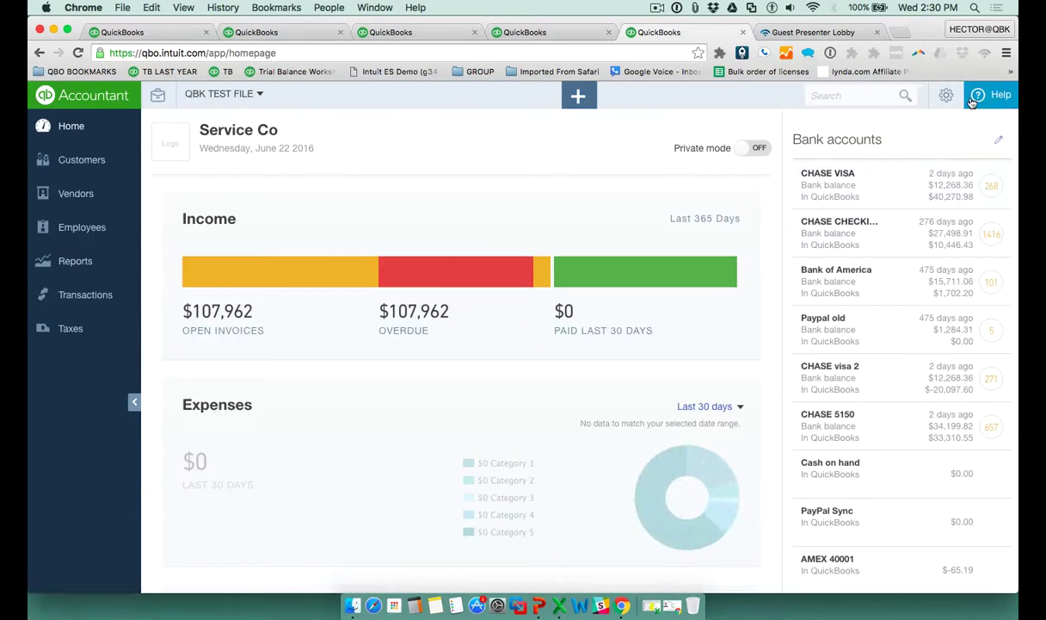
left_click(948, 98)
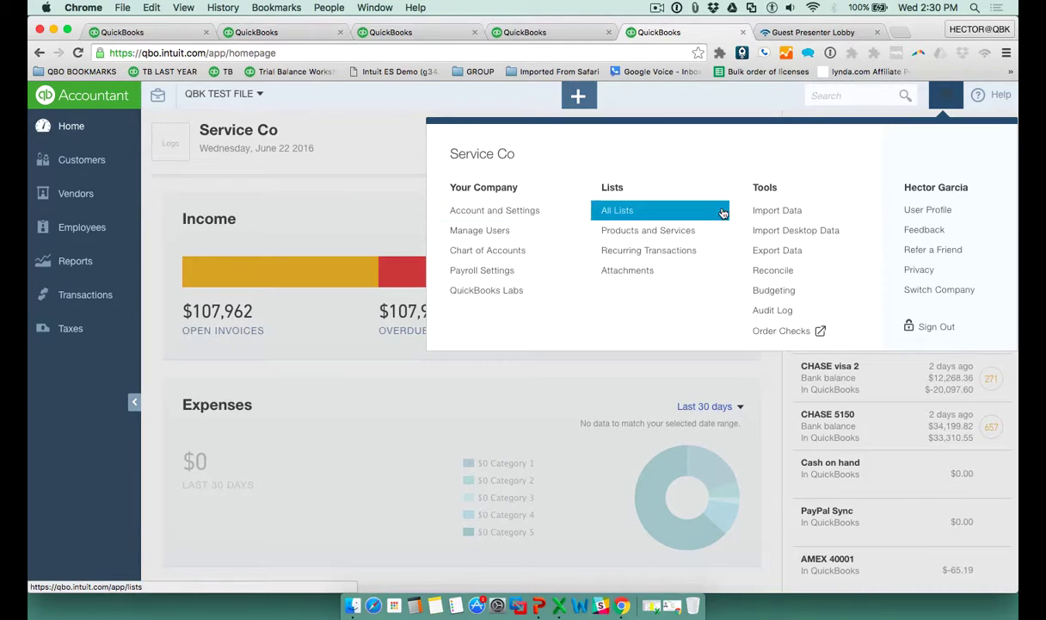
left_click(947, 98)
left_click(948, 97)
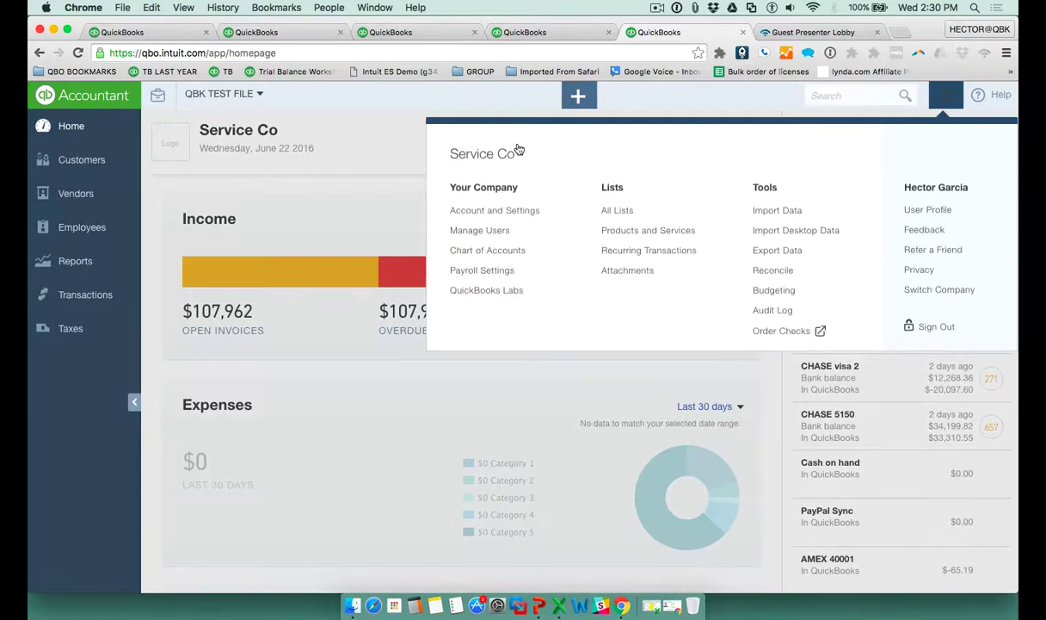
left_click(497, 210)
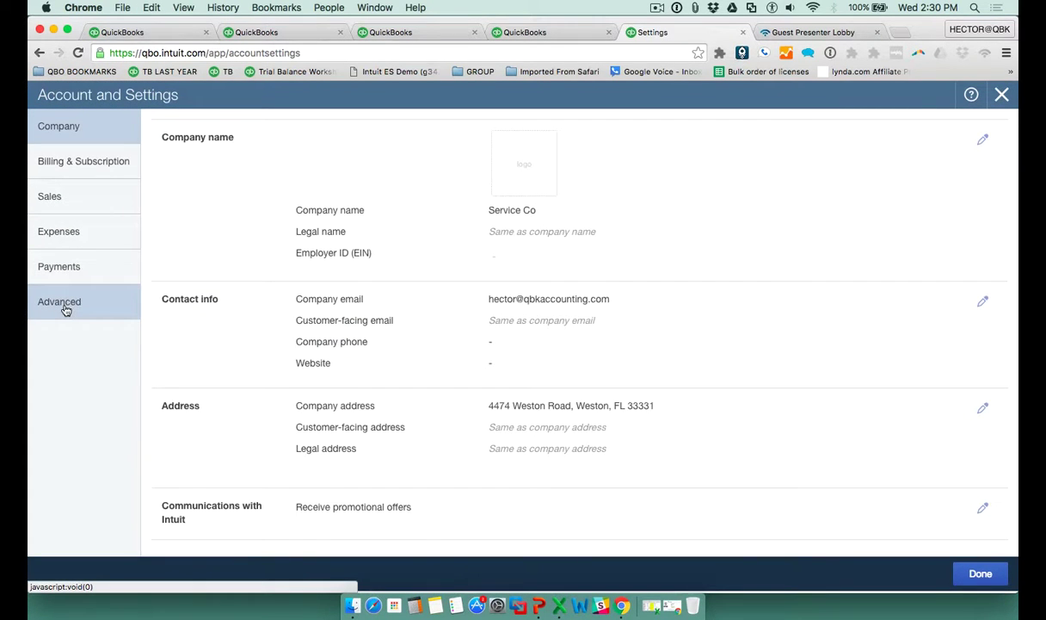
left_click(66, 308)
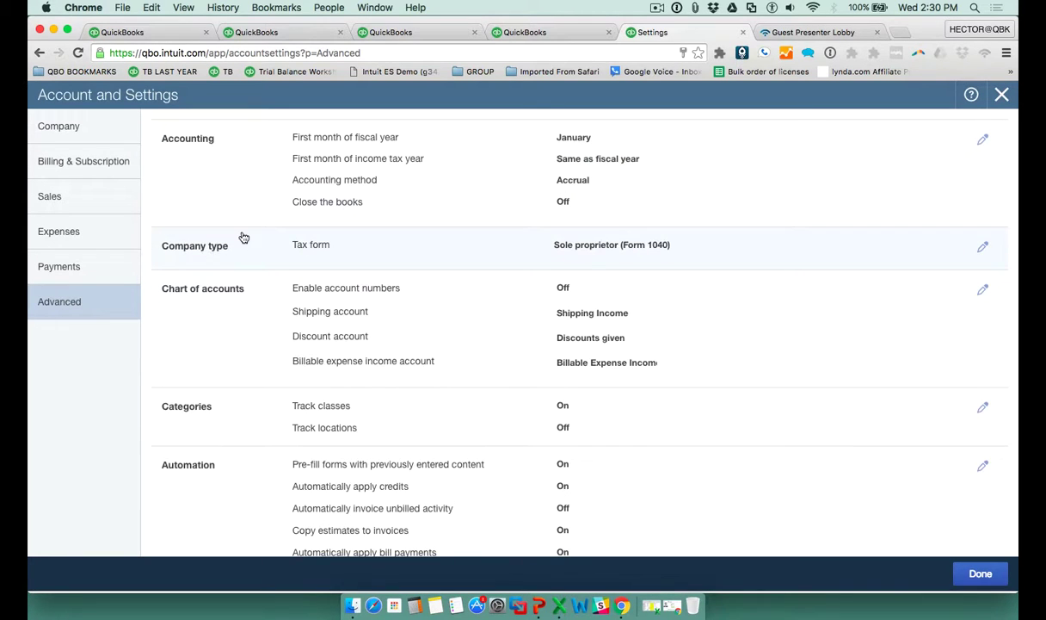
Turn on closing the books as of 12/31/2015, allowing changes only after viewing a warning and entering a password
left_click(200, 161)
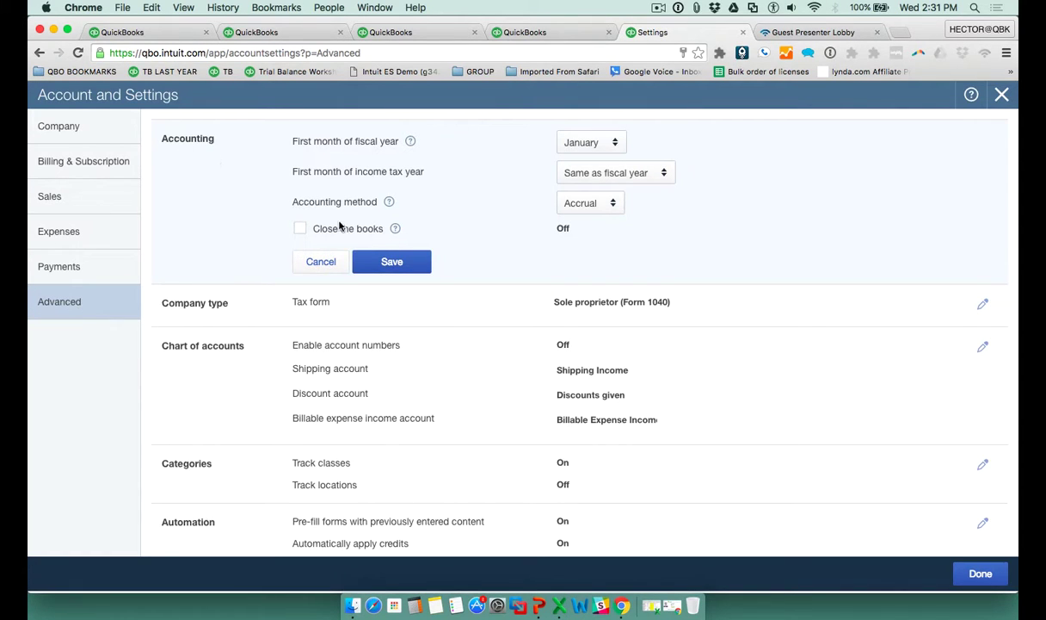
left_click(300, 228)
left_click(354, 271)
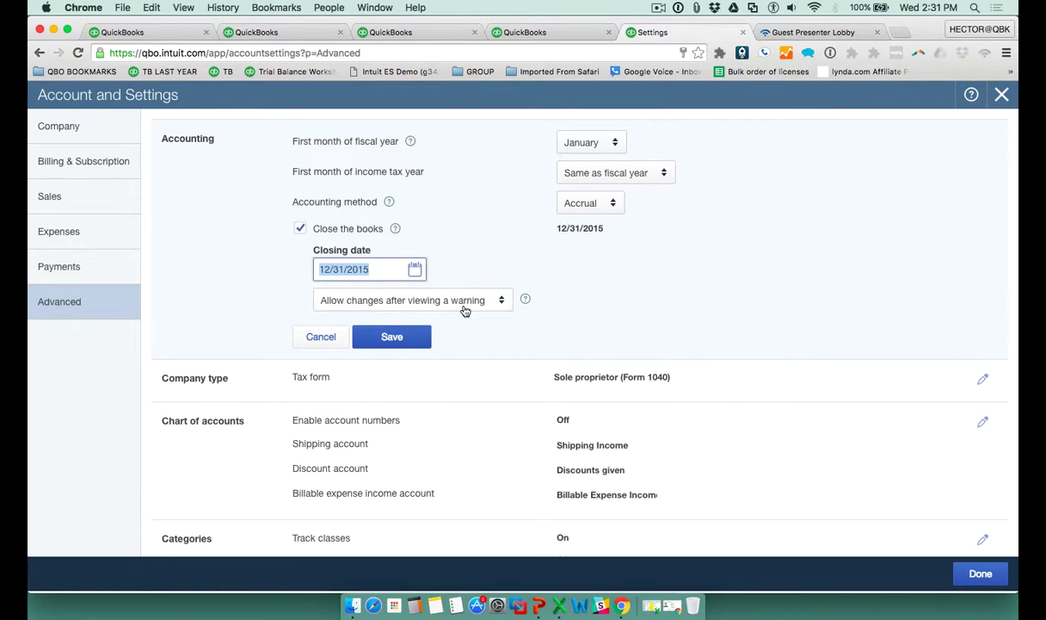
left_click(461, 301)
left_click(414, 349)
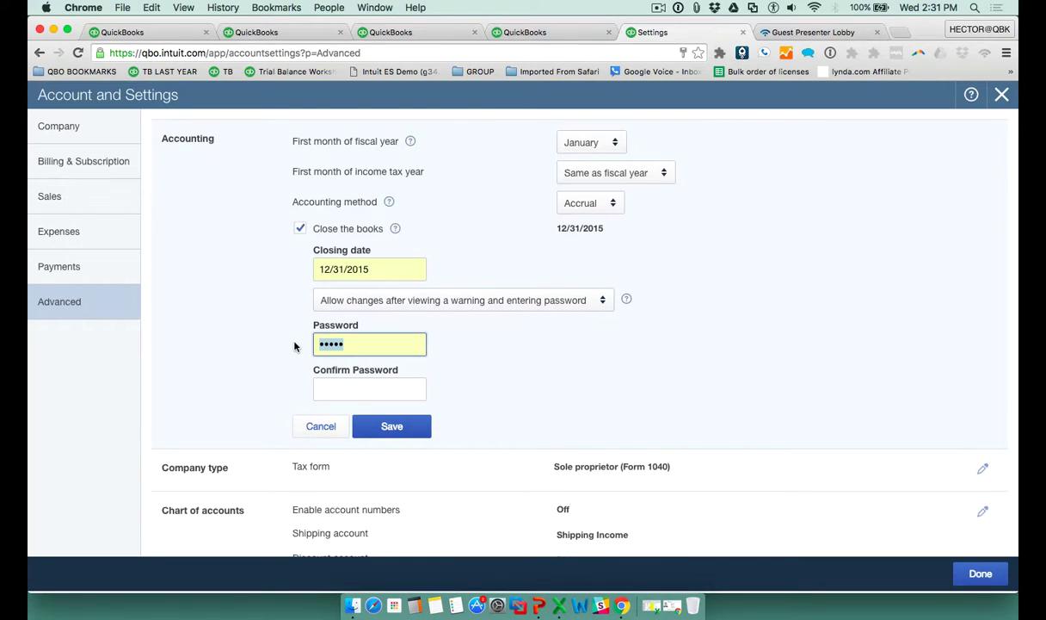
Enter and confirm the closing-date password, save the accounting settings, and update the browser's stored password
type("••")
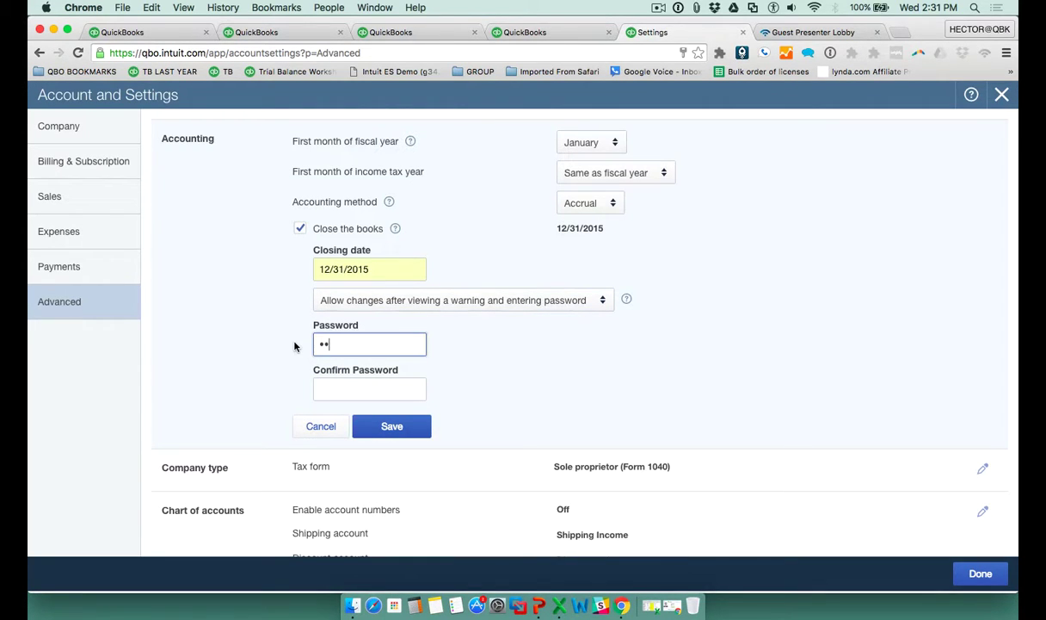
key("Tab")
type("••••")
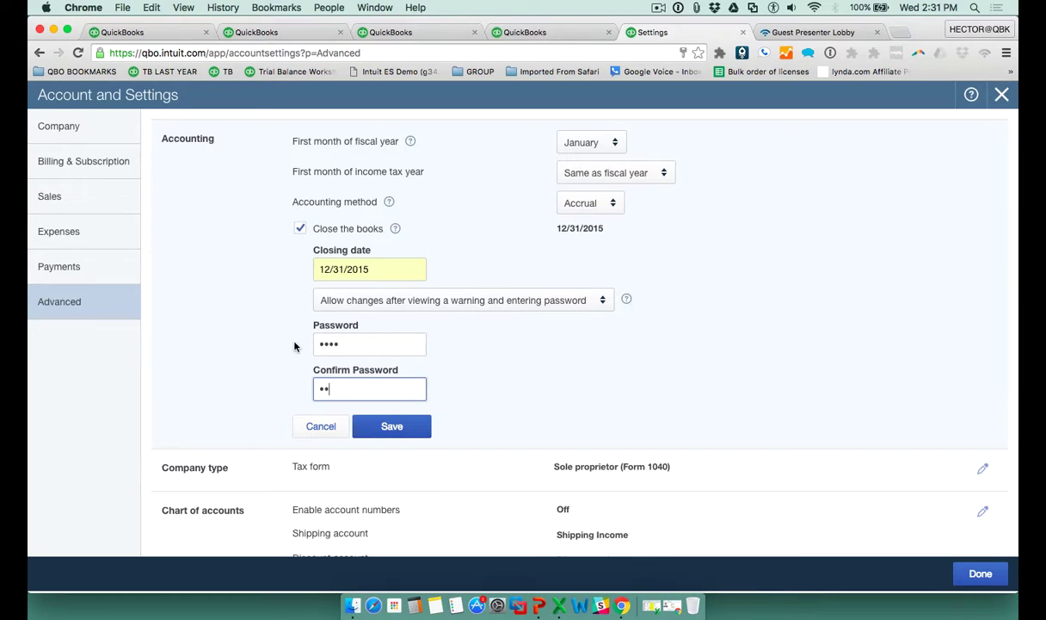
left_click(418, 427)
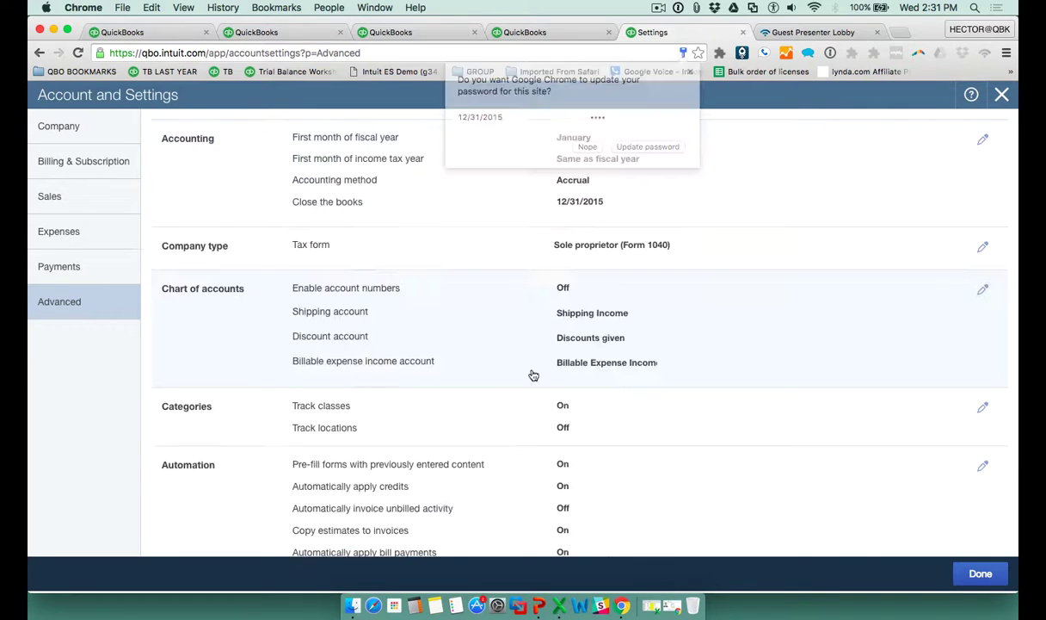
left_click(644, 150)
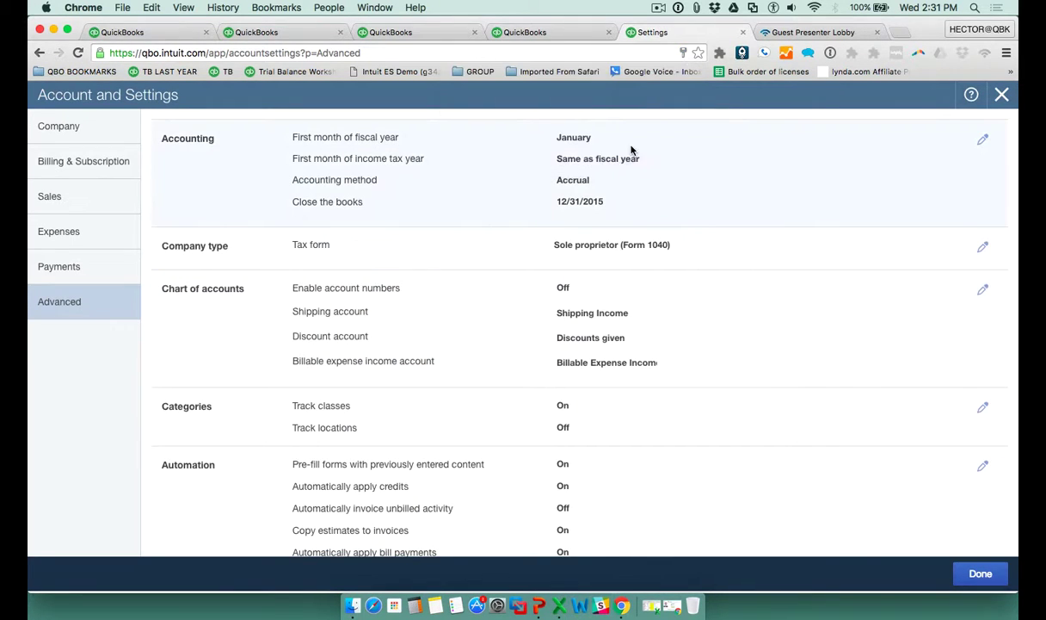
Leave the account settings and open the QBK TEST FILE client page from the accountant's client list
left_click(1003, 95)
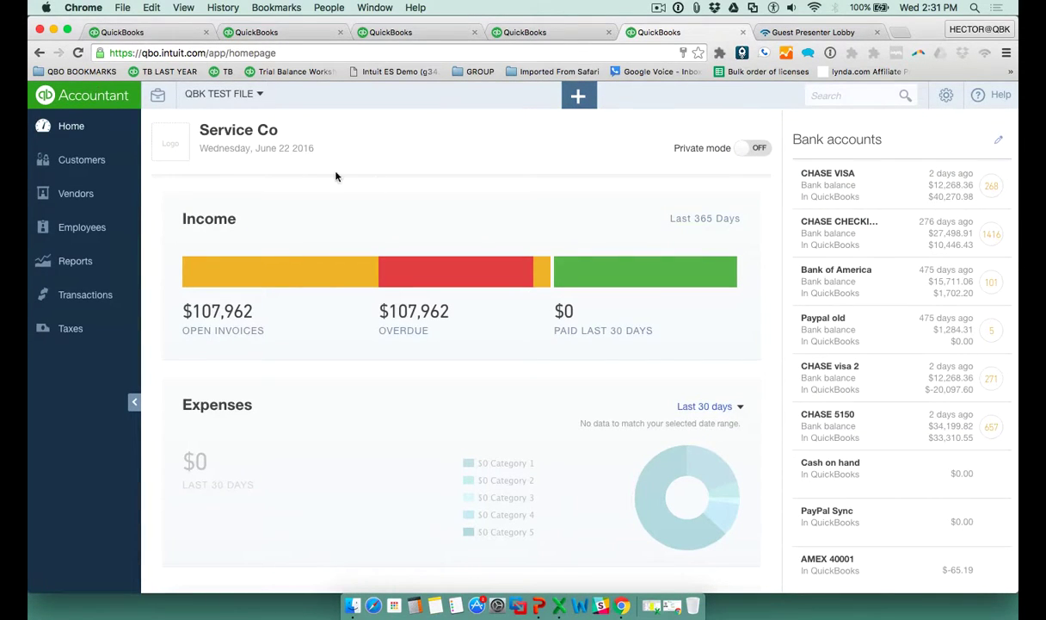
left_click(77, 102)
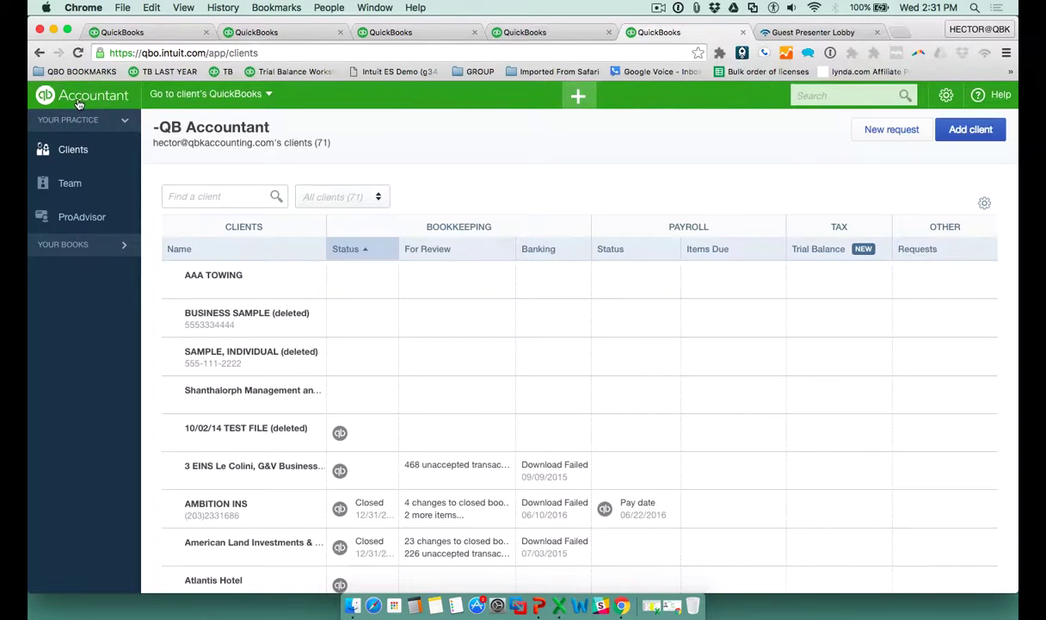
type("qbk")
left_click(212, 247)
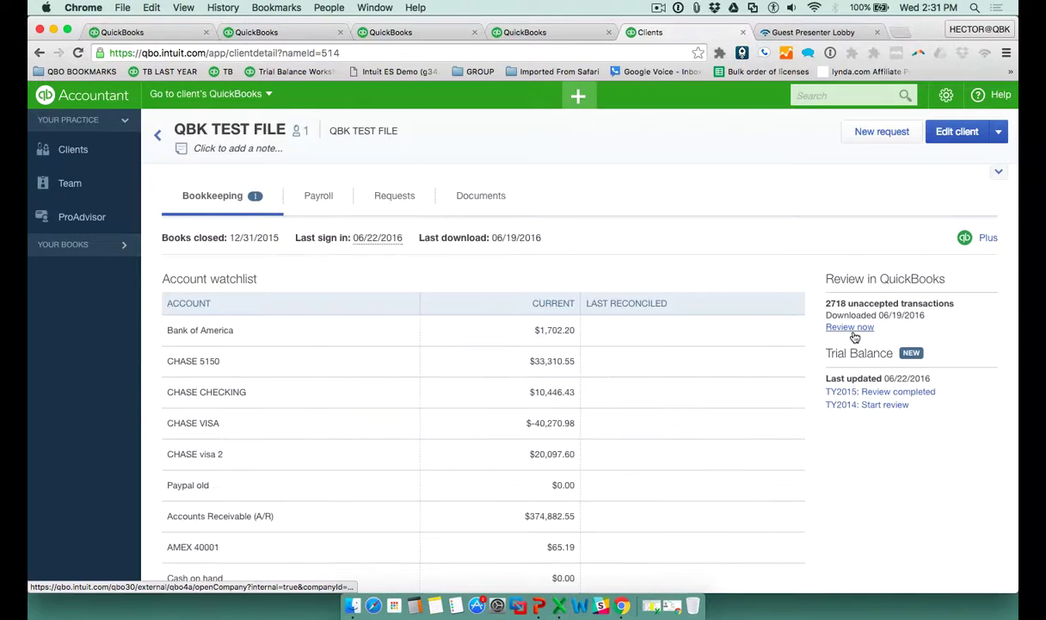
Open the client's tax year 2015 trial balance and examine how the accounts map to the tax form lines
left_click(886, 392)
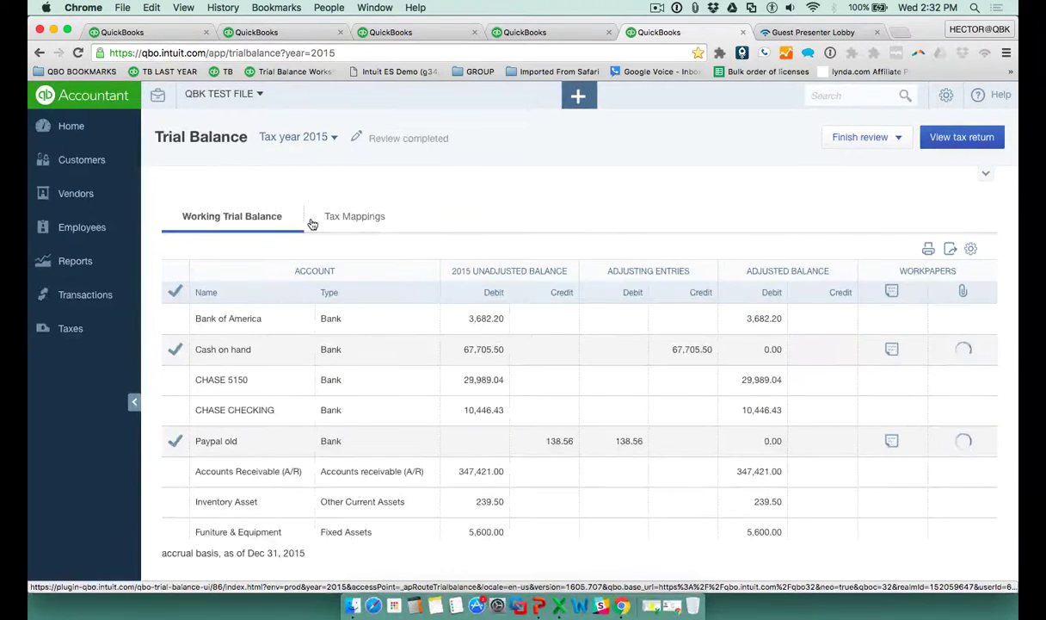
left_click(355, 219)
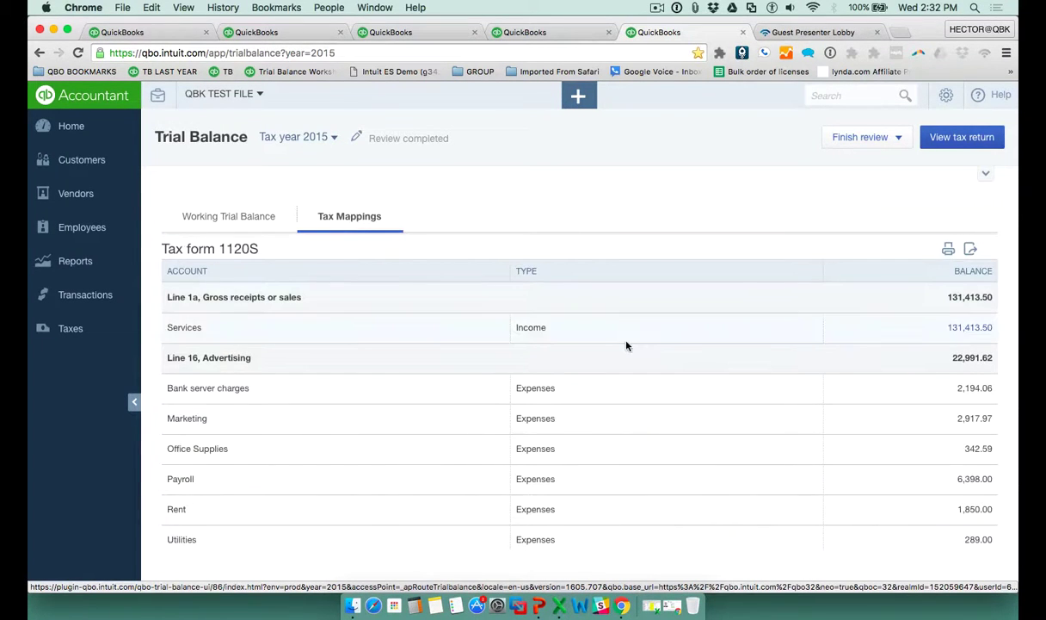
scroll(593, 332, "down", 1)
scroll(580, 319, "up", 1)
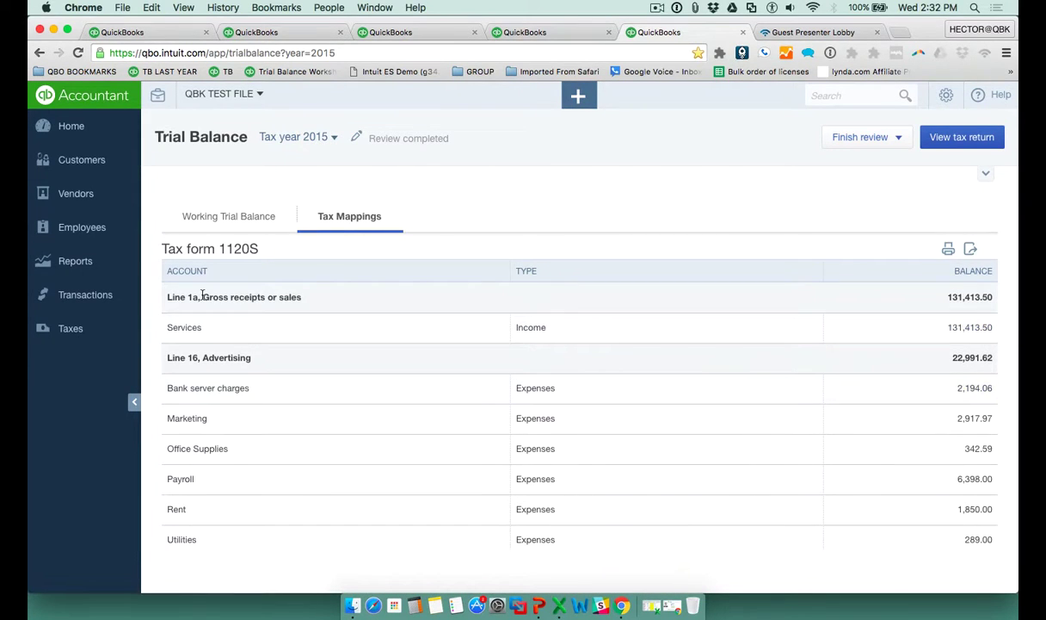
scroll(239, 379, "down", 1)
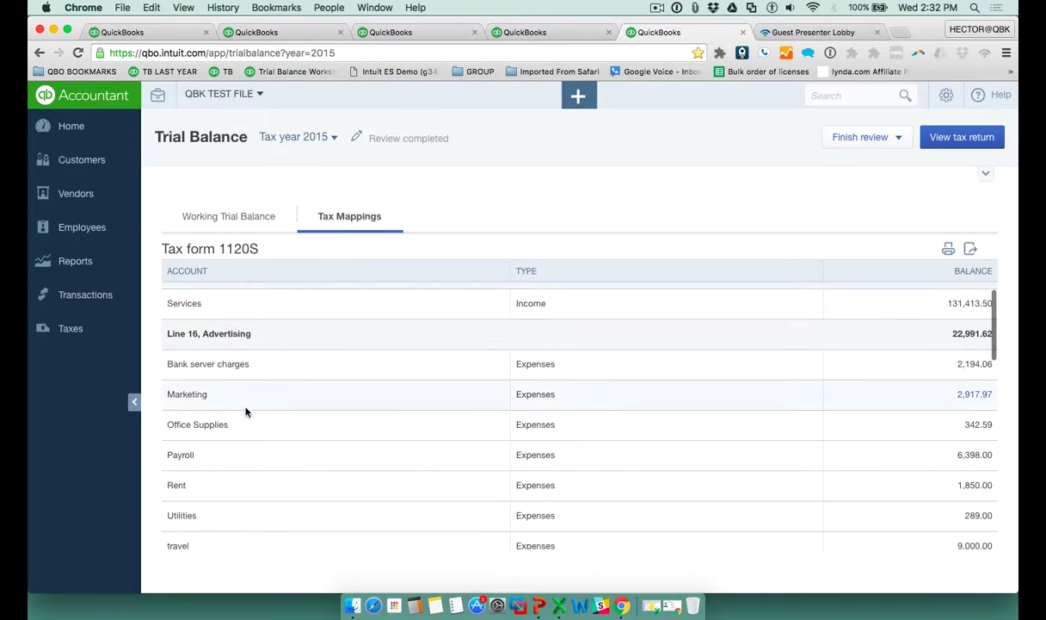
Check the accounts mapped to Line 16, Advertising, and reopen the completed 2015 review so their tax lines can be edited
scroll(237, 368, "down", 1)
scroll(237, 387, "down", 1)
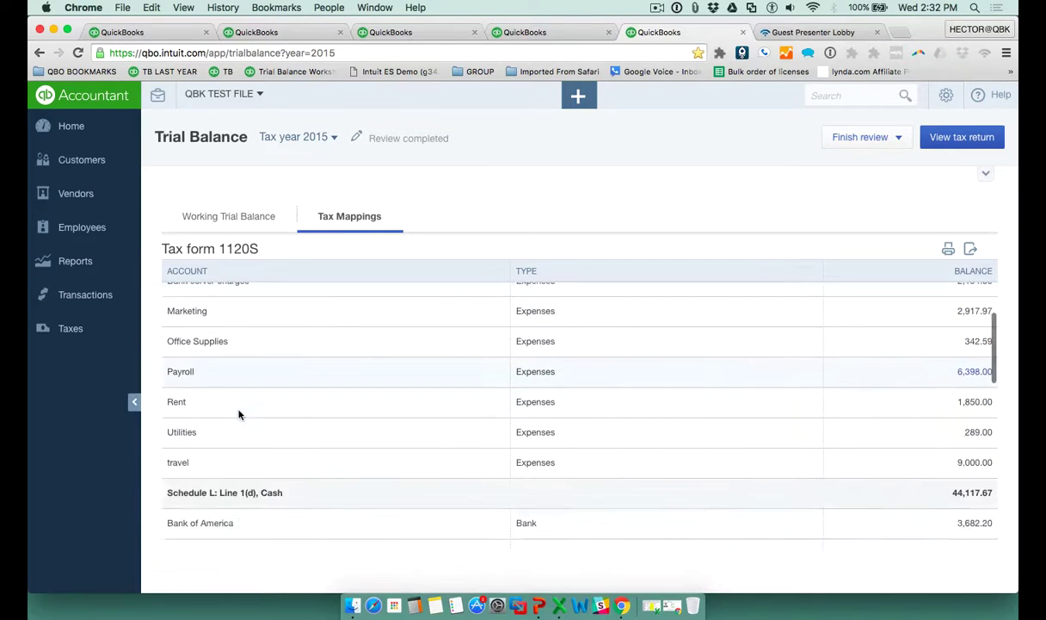
scroll(261, 460, "down", 1)
scroll(265, 435, "up", 2)
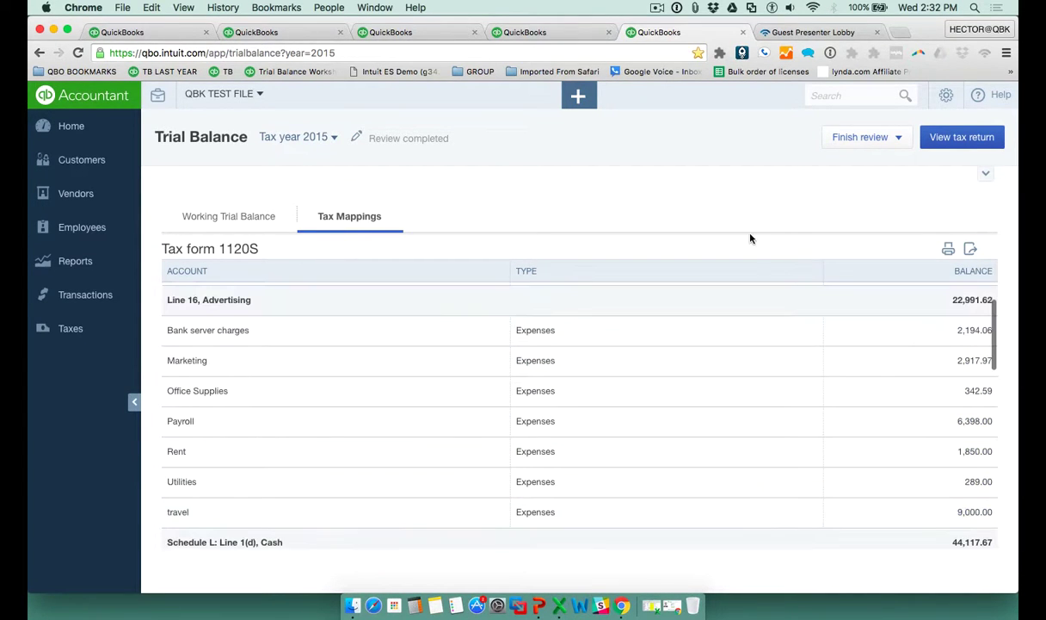
left_click(891, 138)
left_click(867, 166)
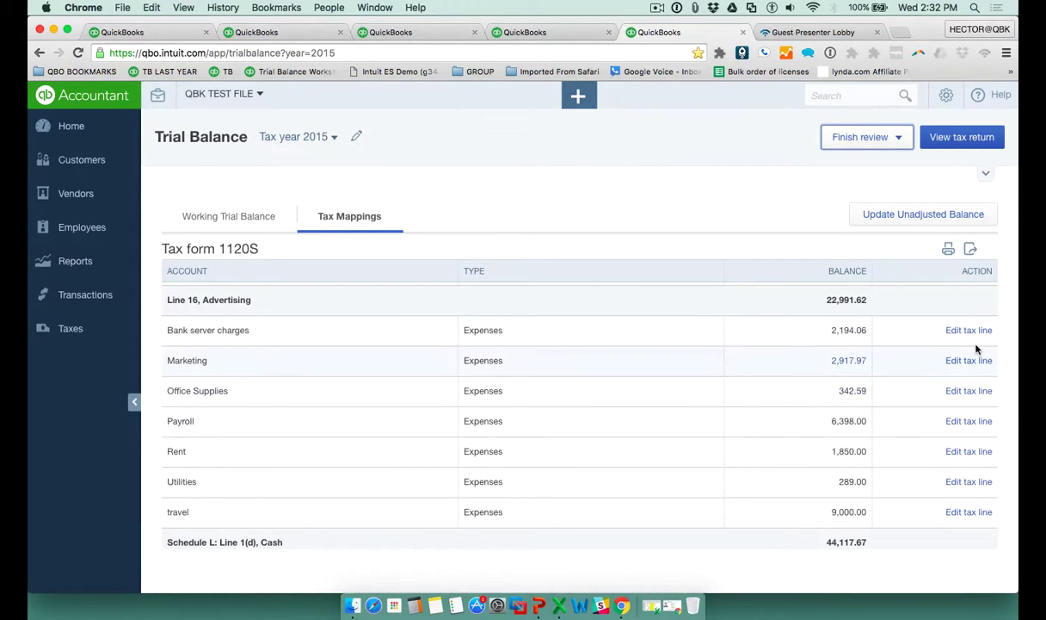
Open the Rent account's tax line assignment for editing and look through the available tax lines
left_click(976, 452)
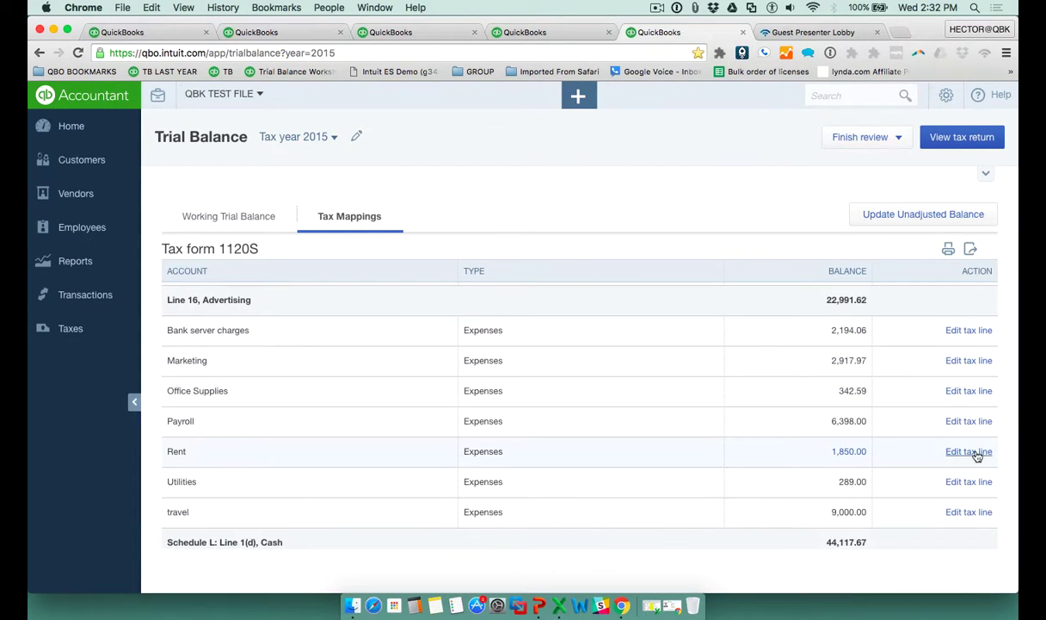
left_click(557, 488)
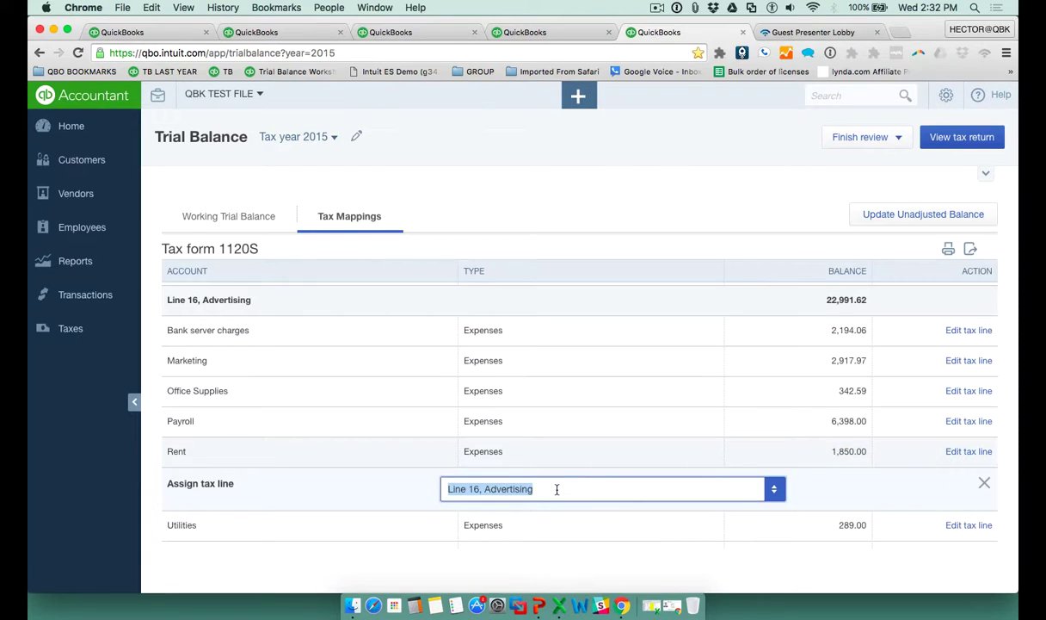
left_click(782, 491)
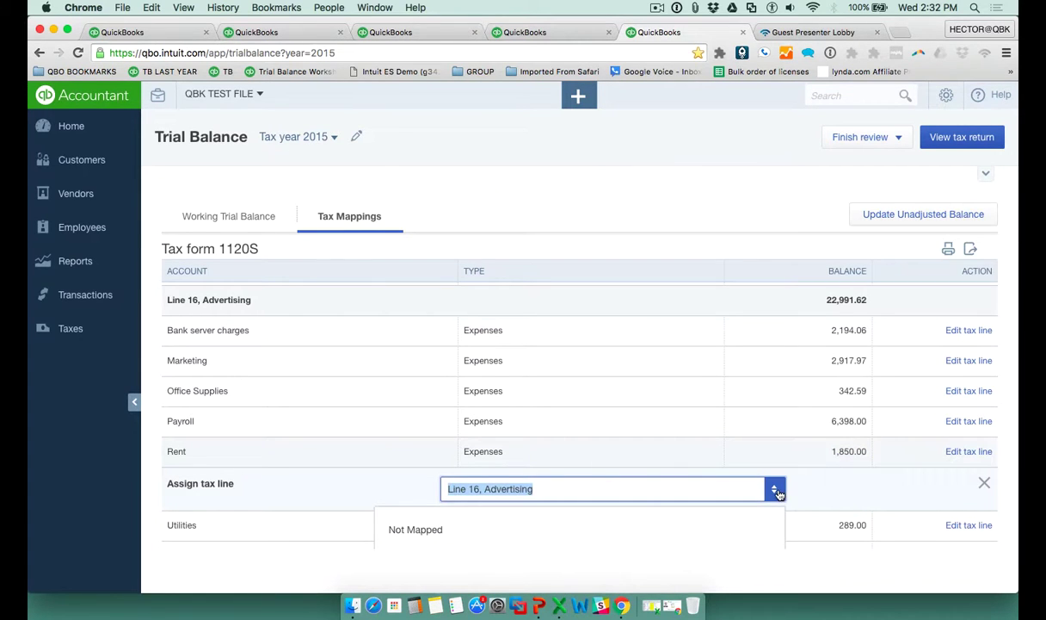
scroll(778, 491, "down", 5)
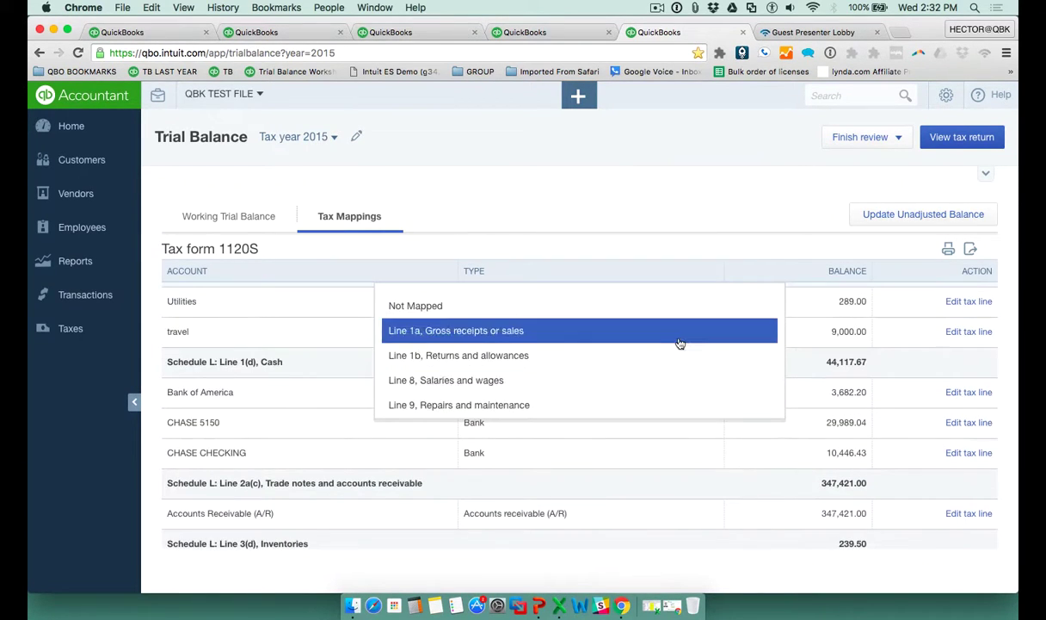
scroll(679, 348, "up", 1)
scroll(680, 360, "down", 3)
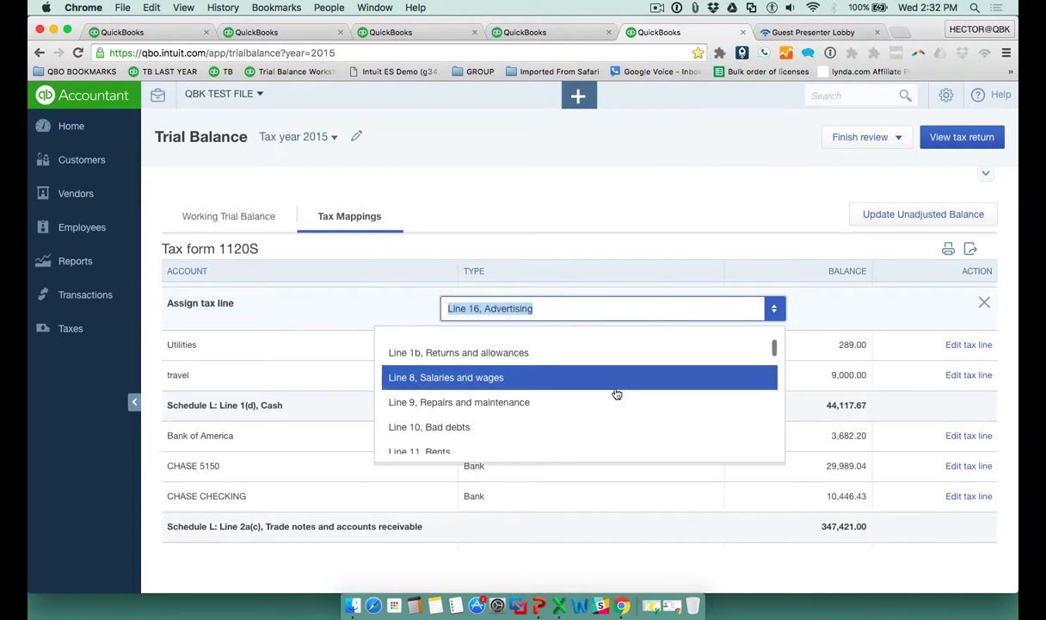
scroll(615, 393, "down", 3)
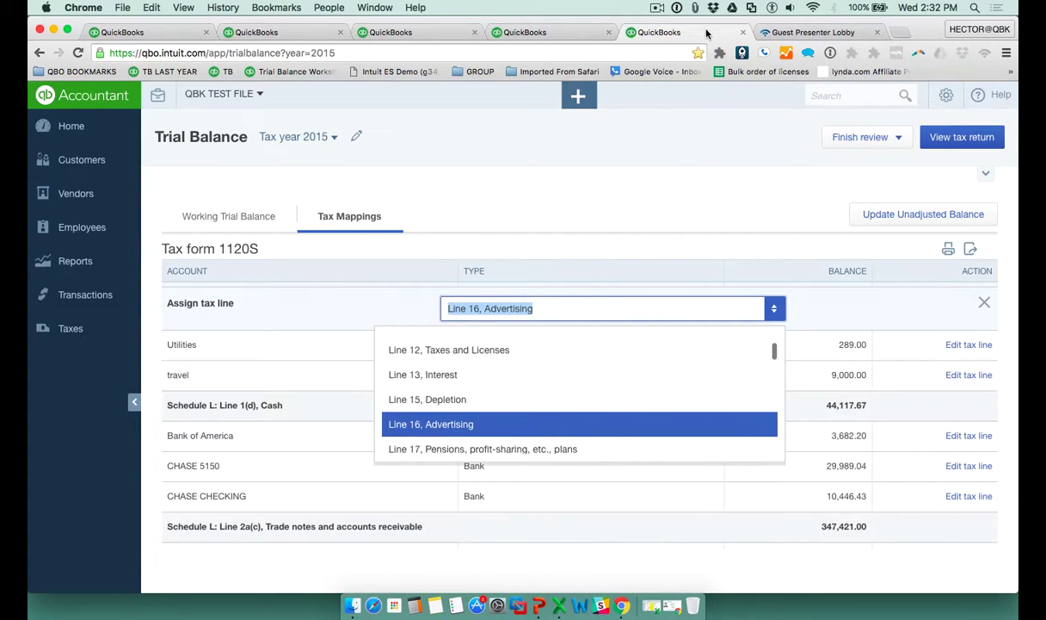
Search the web for "1120s" on a new browser page and open the IRS Form 1120S PDF
left_click(899, 32)
type("1120")
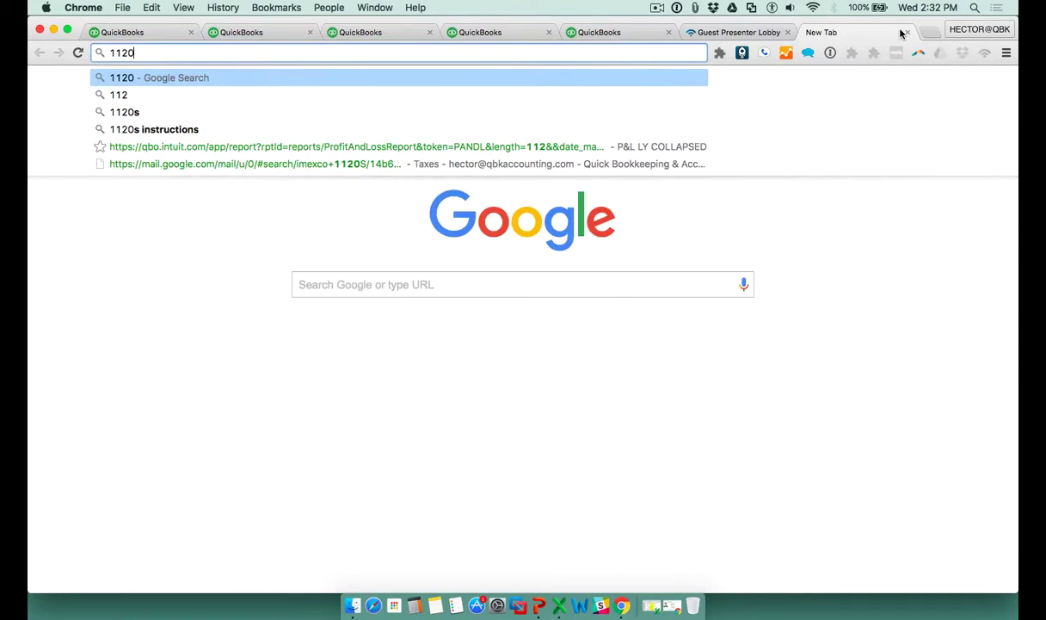
key("Return")
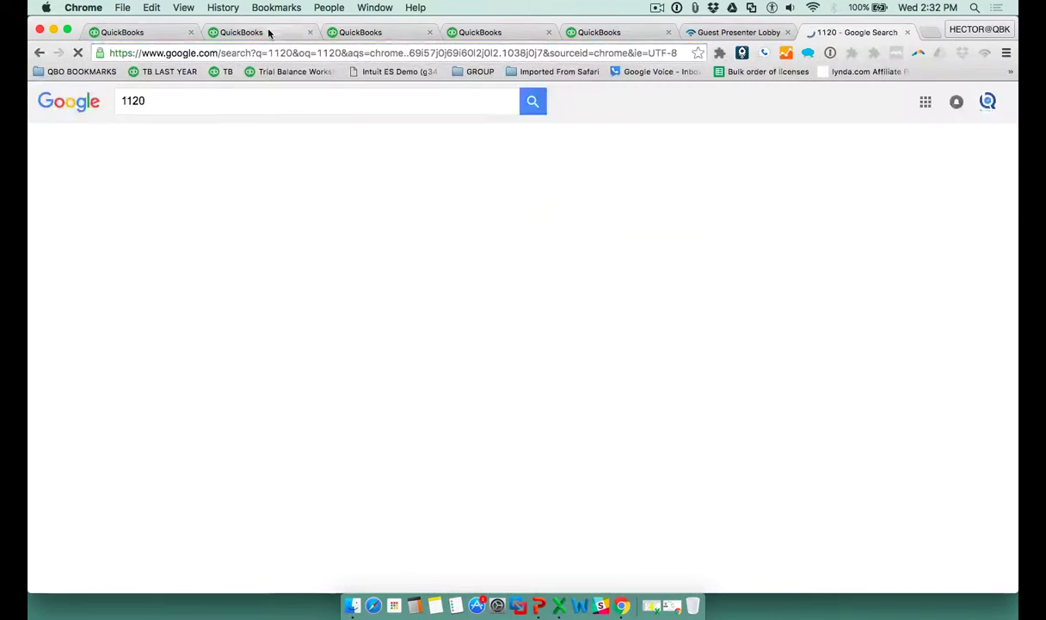
left_click(121, 101)
type("s")
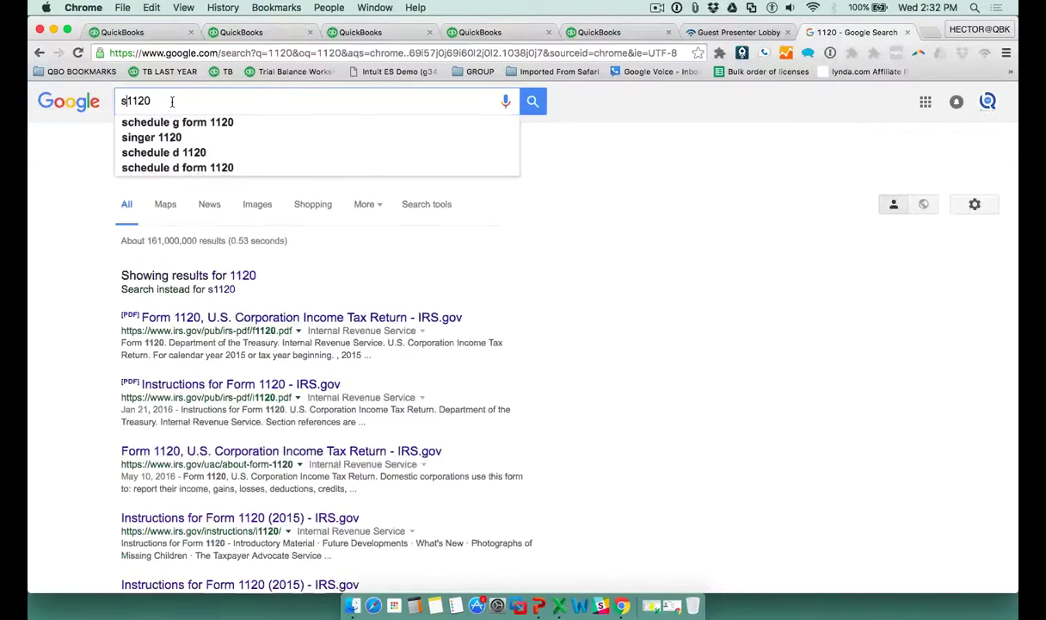
left_click(152, 100)
type("s")
left_click(128, 102)
key("BackSpace")
key("Return")
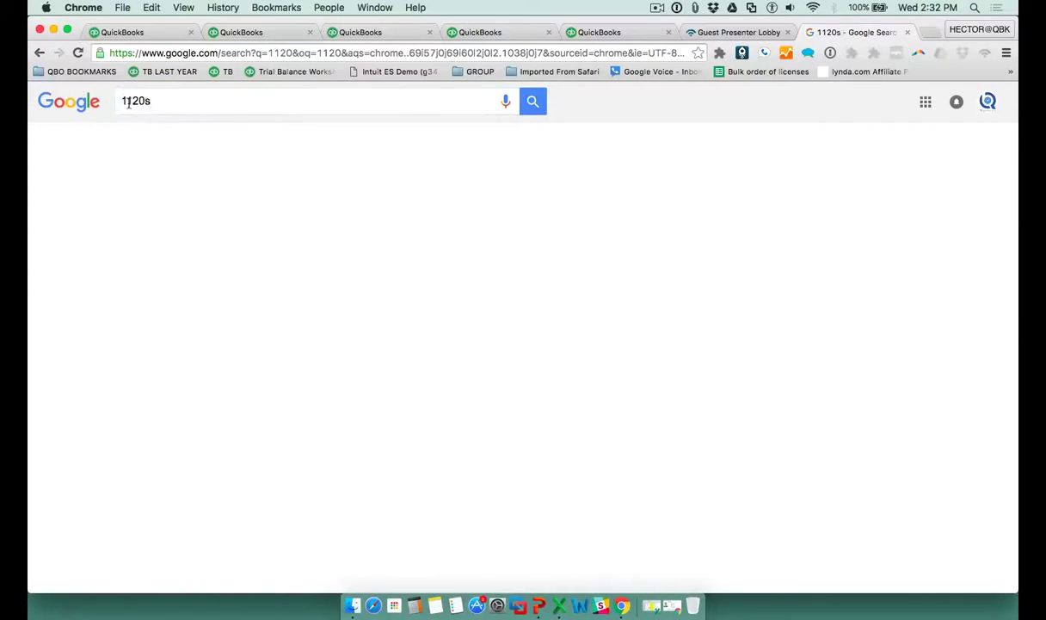
left_click(212, 297)
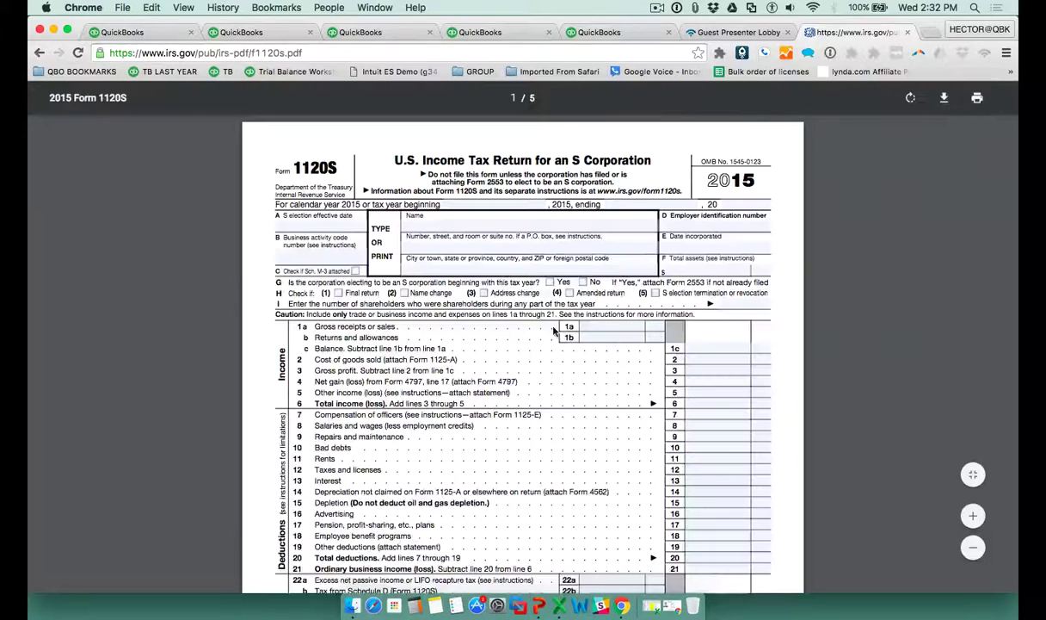
Examine the deductions section of Form 1120S, checking the line numbers for advertising and rents
scroll(605, 302, "down", 3)
scroll(604, 303, "up", 5)
scroll(602, 298, "down", 4)
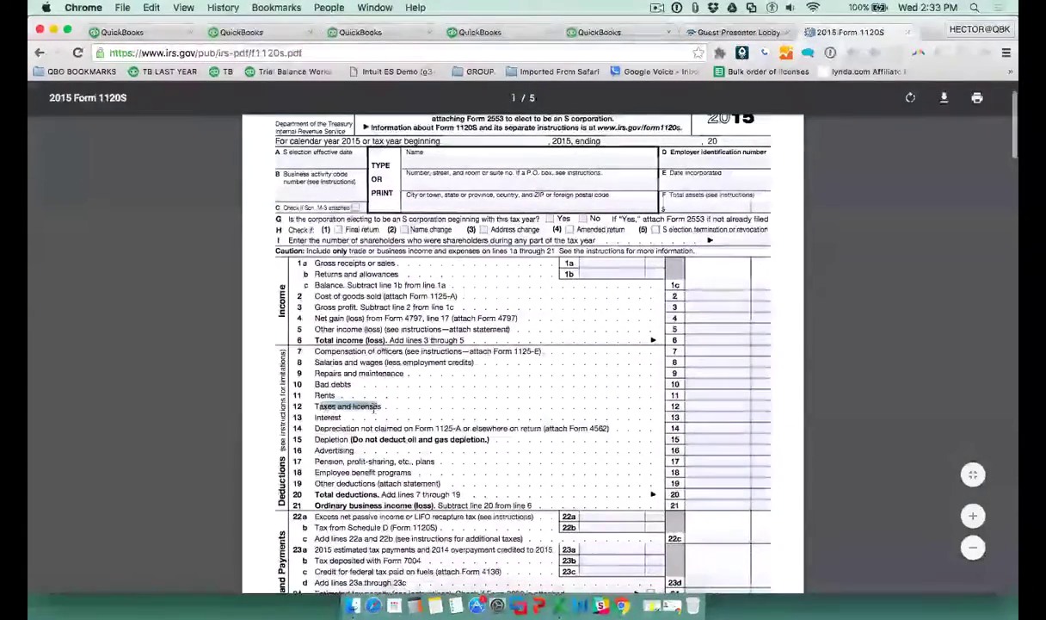
left_click_drag(315, 450, 354, 452)
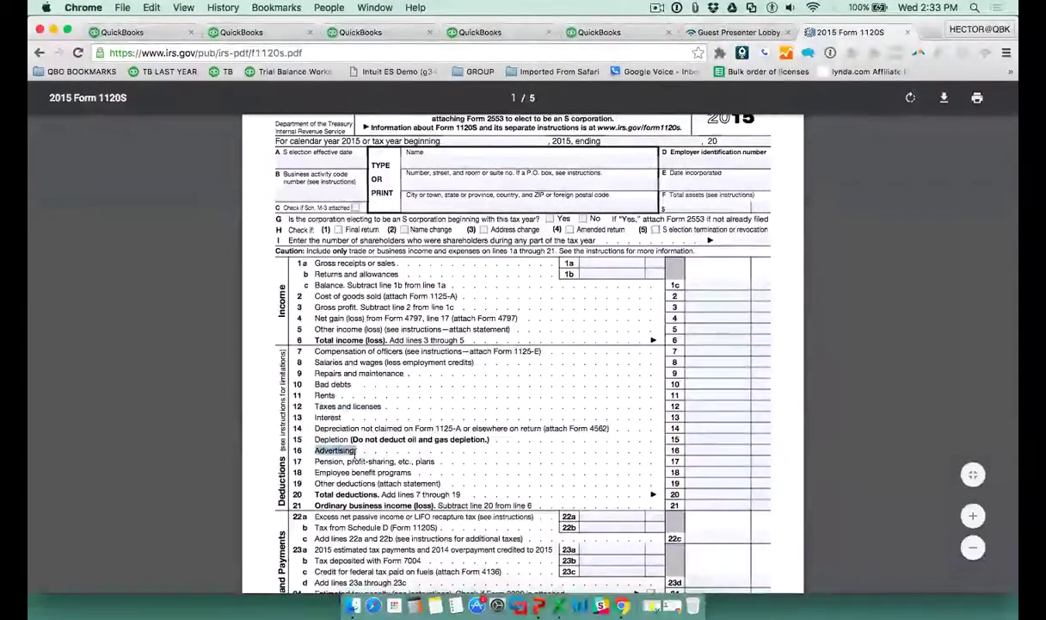
double_click(332, 395)
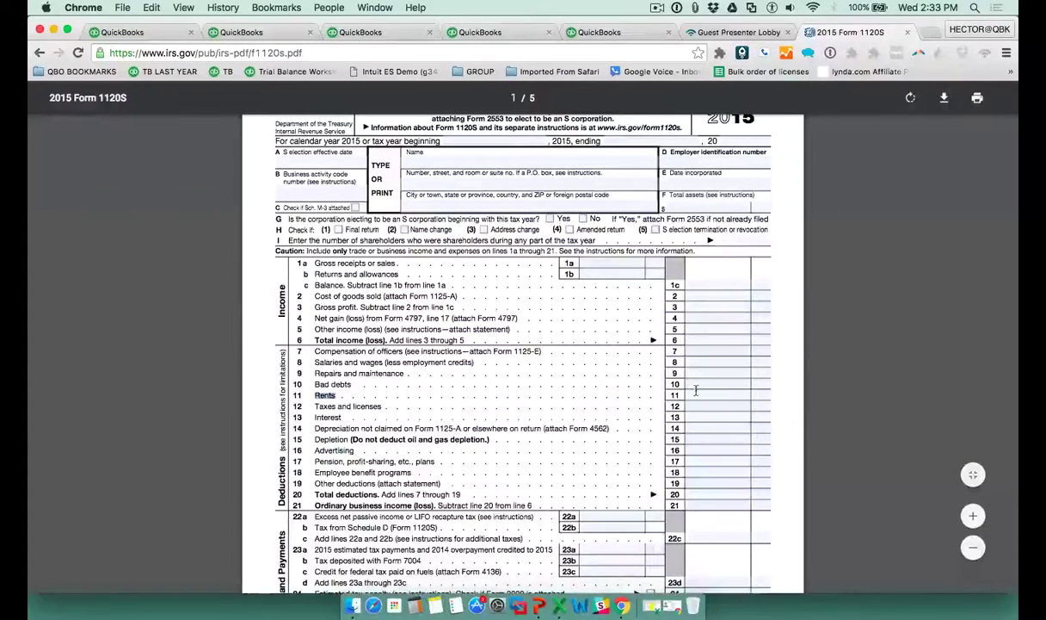
left_click(727, 395)
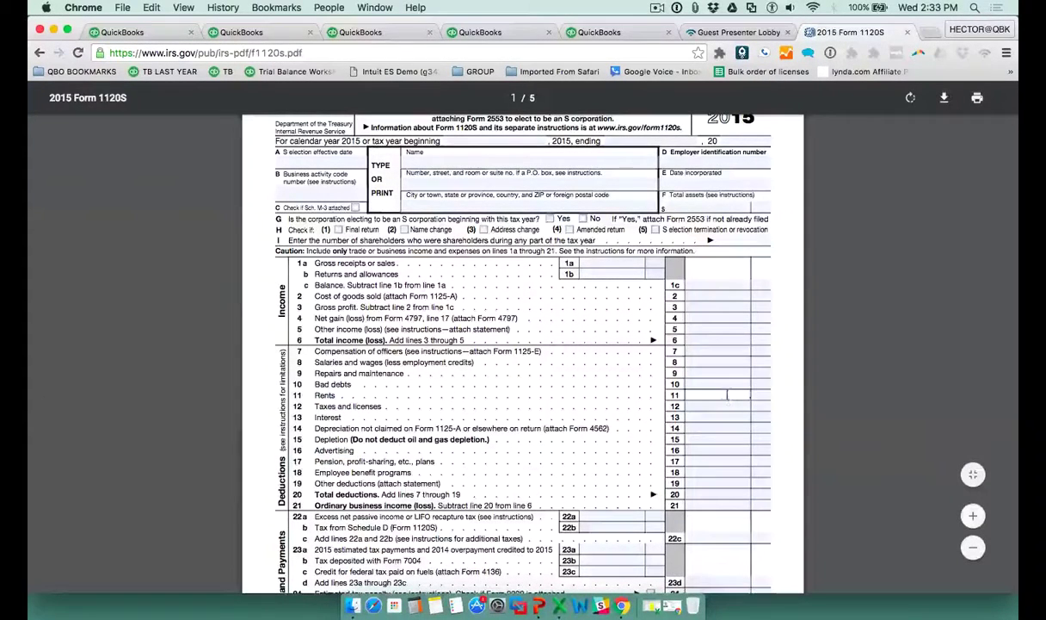
double_click(315, 395)
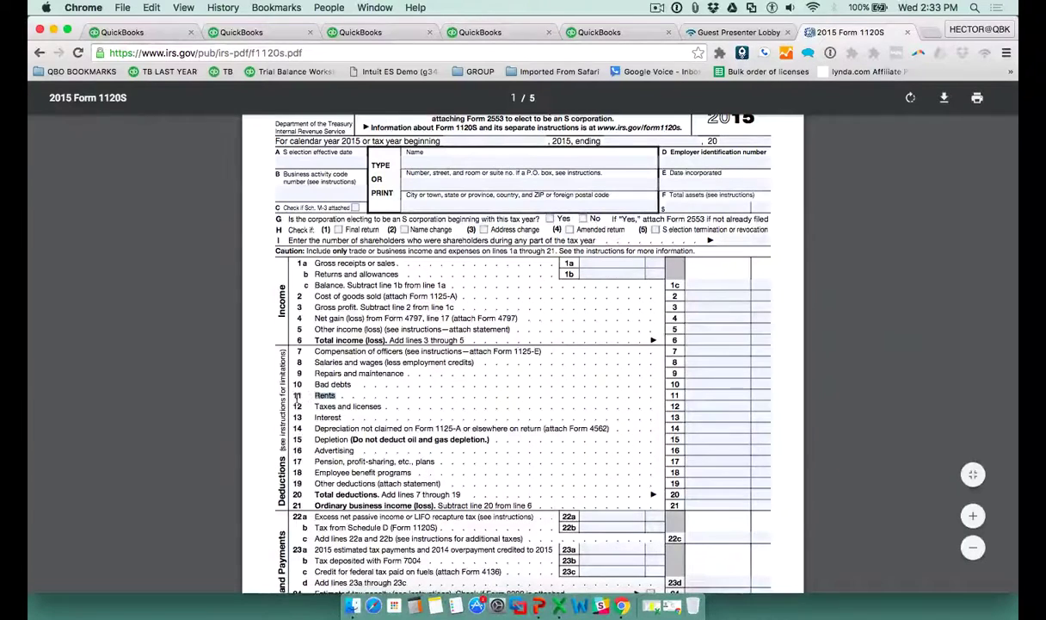
Return to the client's tax mappings and assign the Rent account to Line 11, Rents
left_click(727, 33)
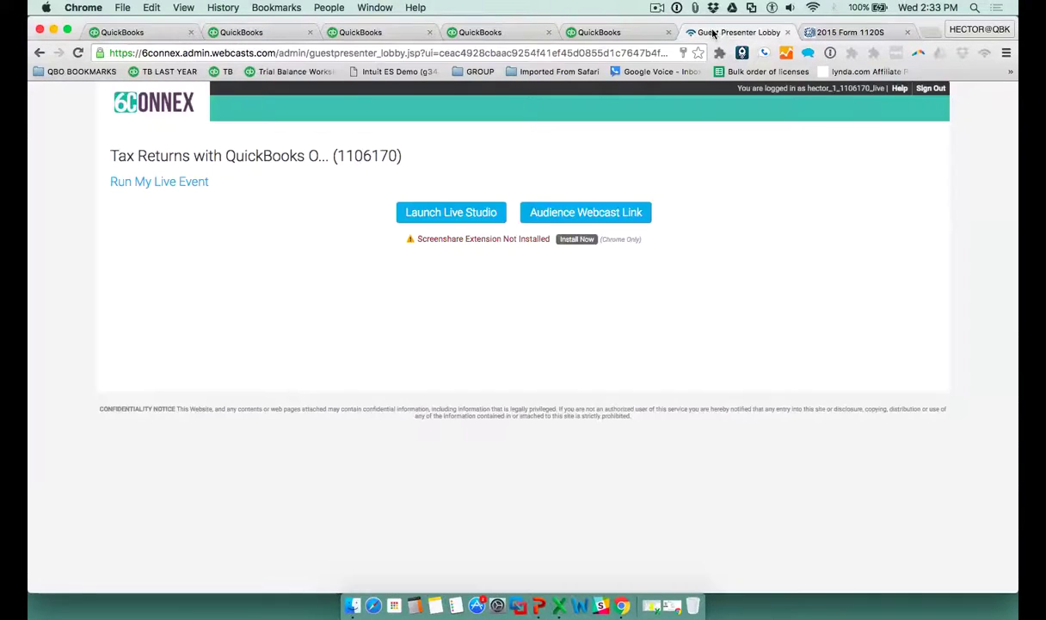
left_click(618, 35)
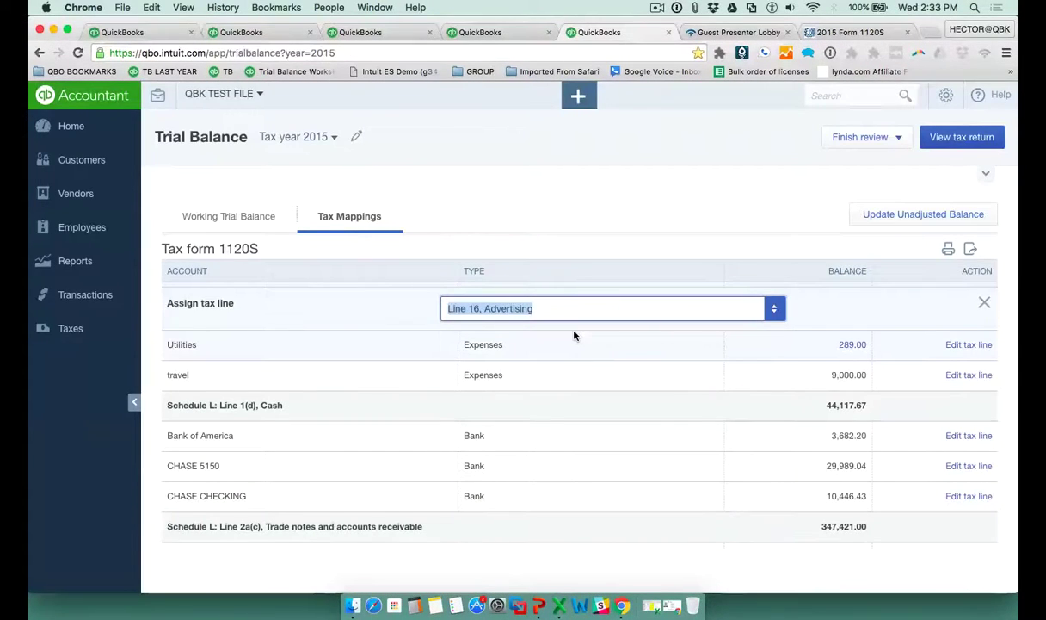
type("line 11")
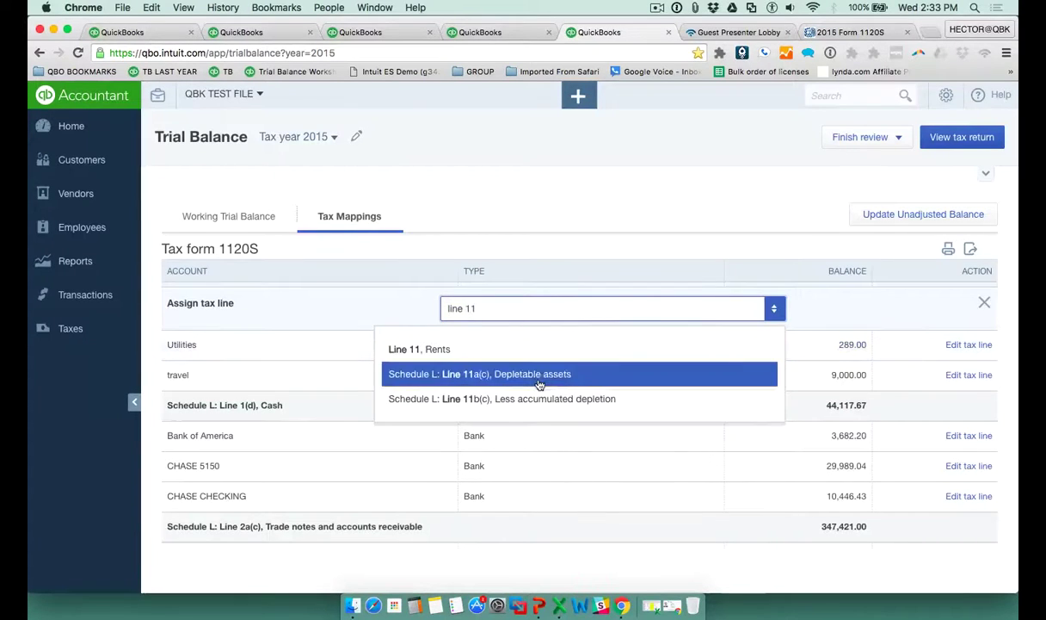
left_click(432, 359)
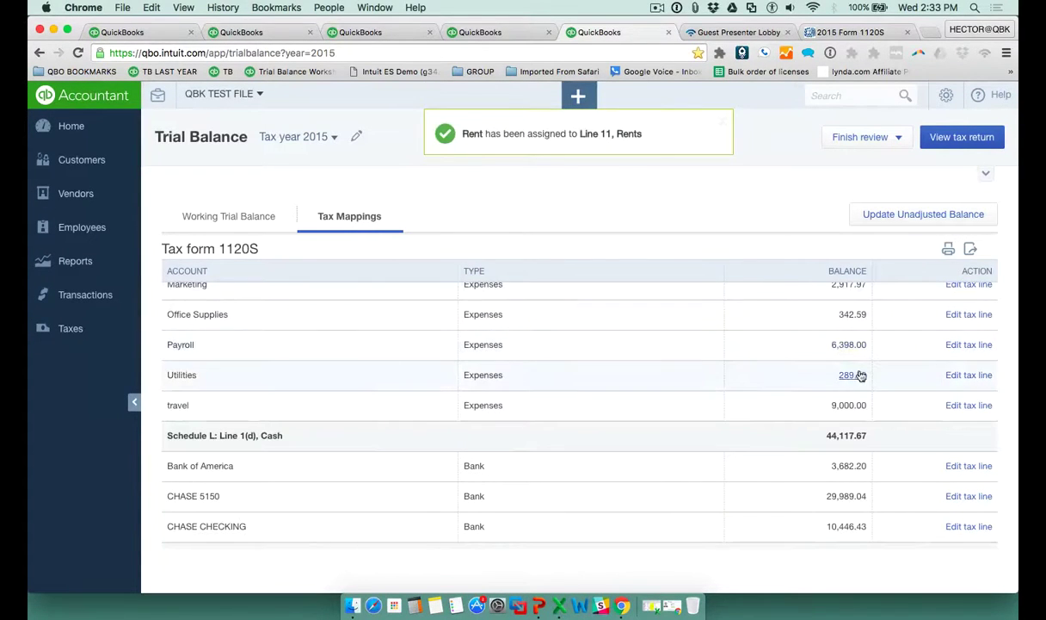
Examine the remaining expense, Schedule L and Schedule 1125-A account mappings on tax form 1120S
scroll(582, 359, "down", 1)
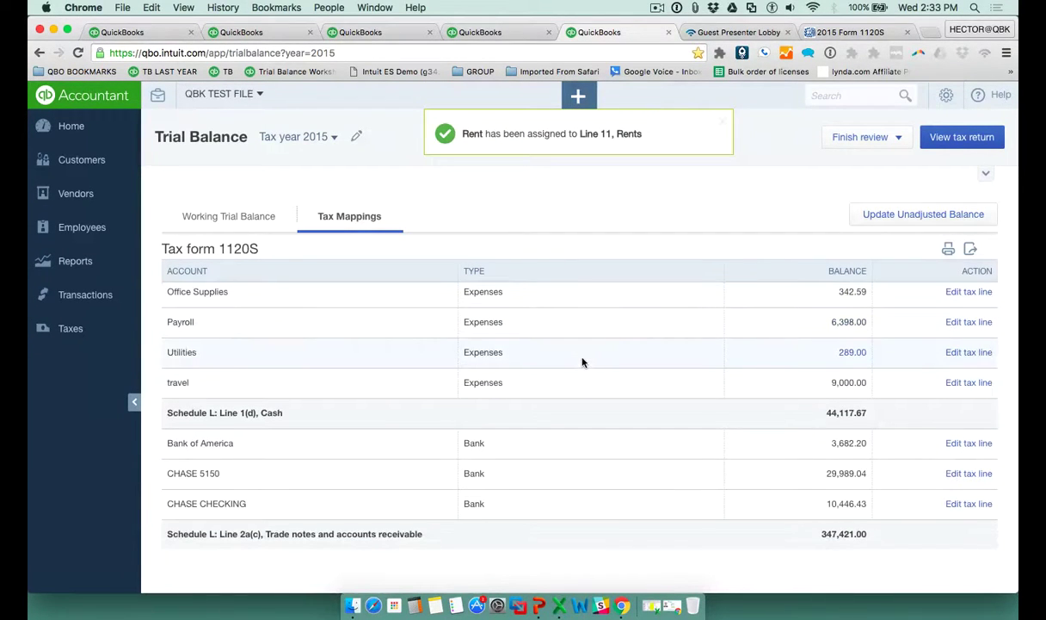
scroll(582, 362, "up", 2)
scroll(582, 362, "down", 2)
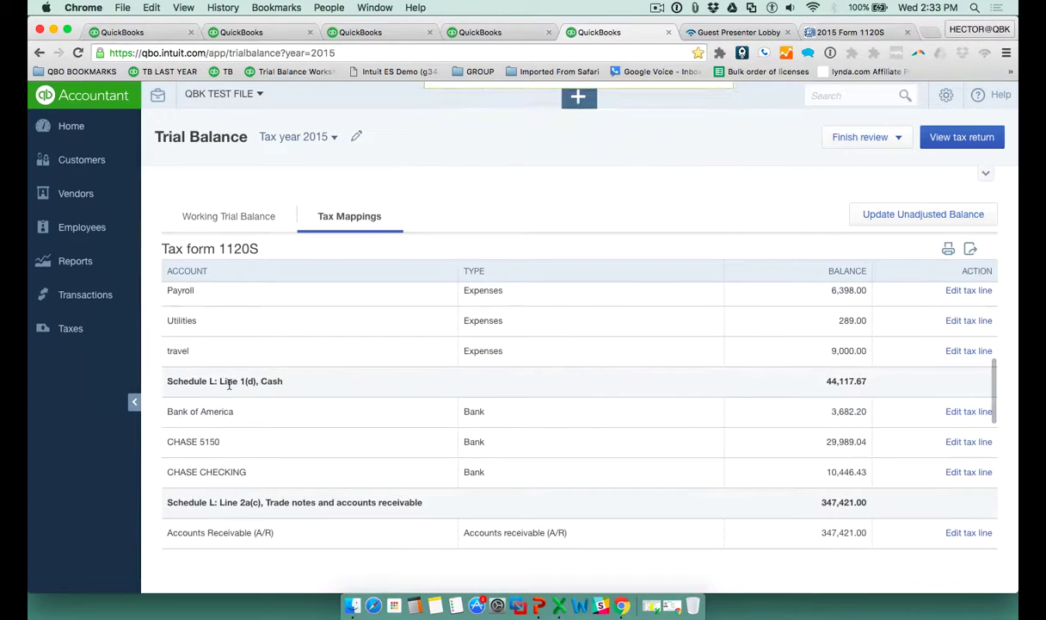
scroll(386, 420, "down", 1)
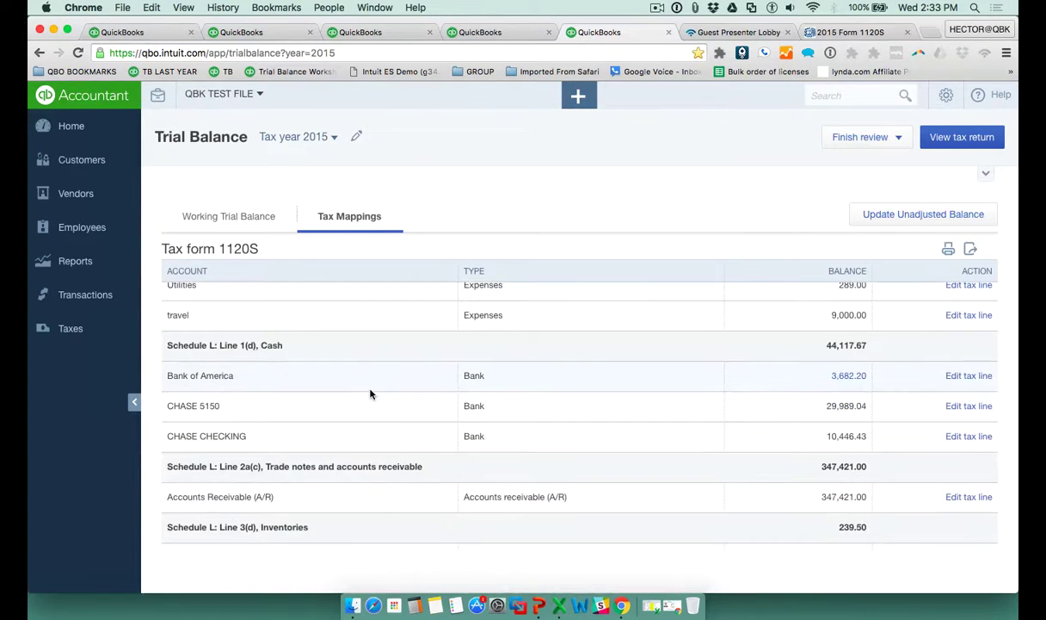
scroll(413, 393, "down", 7)
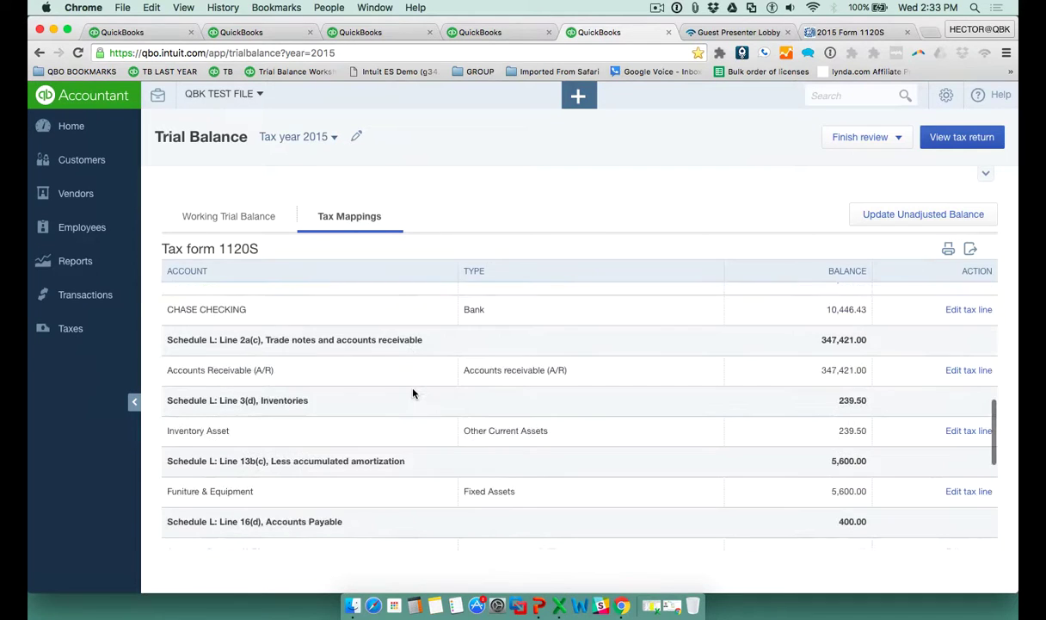
scroll(413, 393, "down", 4)
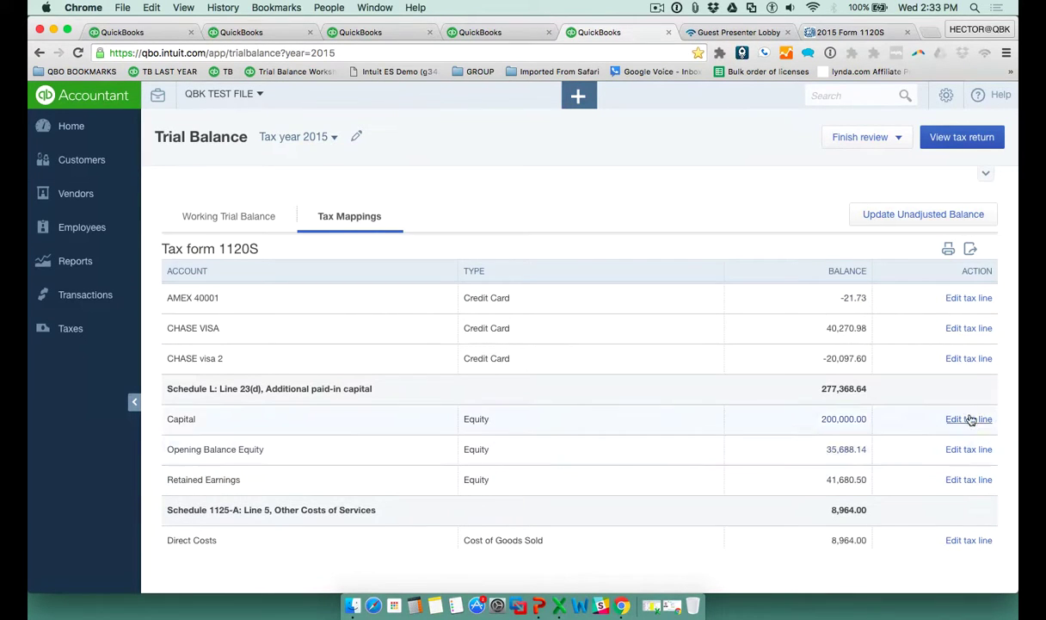
scroll(984, 449, "down", 1)
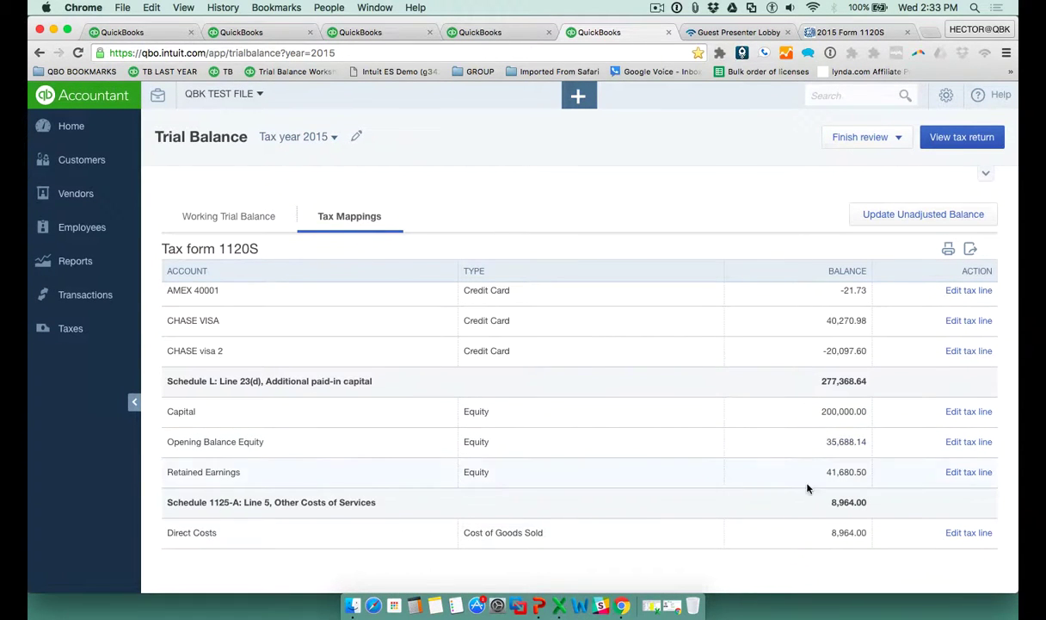
scroll(807, 488, "up", 10)
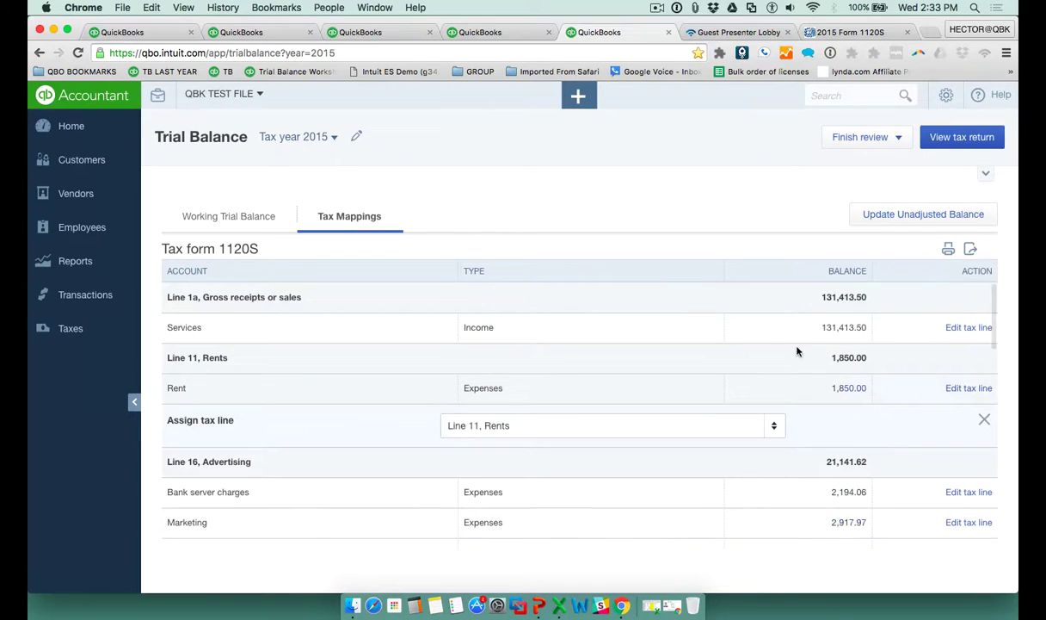
Mark the tax year 2015 review as completed and update the existing Service Co (Form 1120S) return with the new balances
left_click(867, 139)
left_click(867, 168)
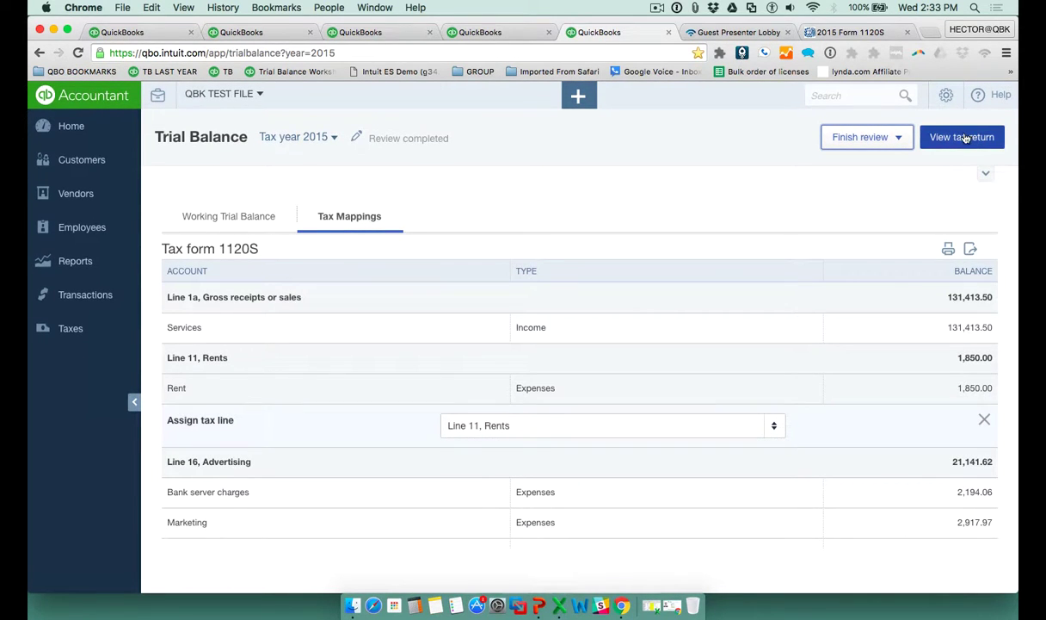
left_click(964, 138)
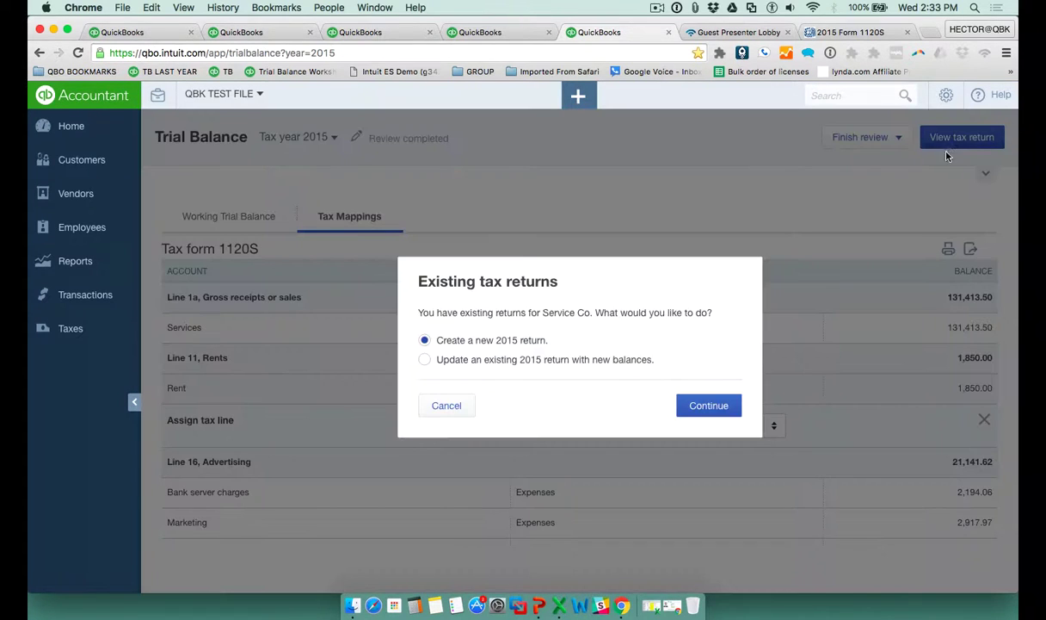
left_click(425, 360)
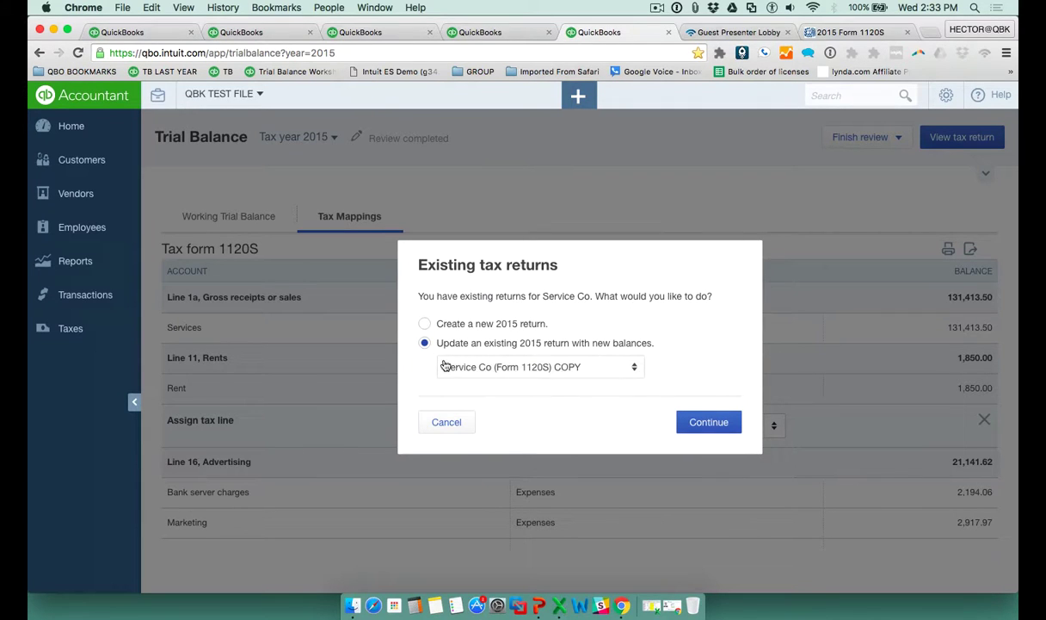
left_click(499, 369)
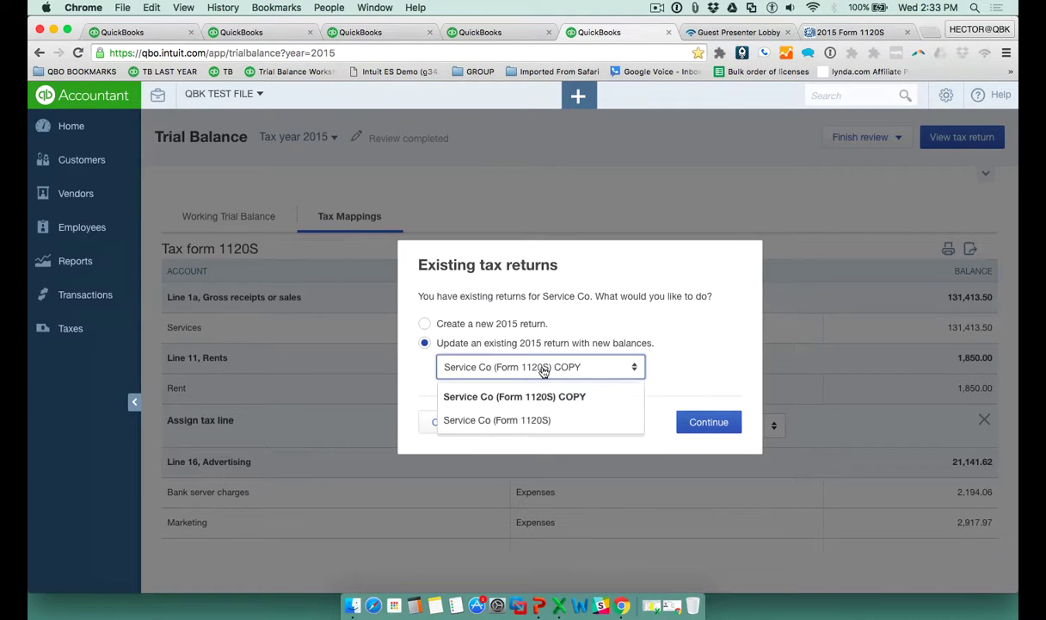
left_click(523, 419)
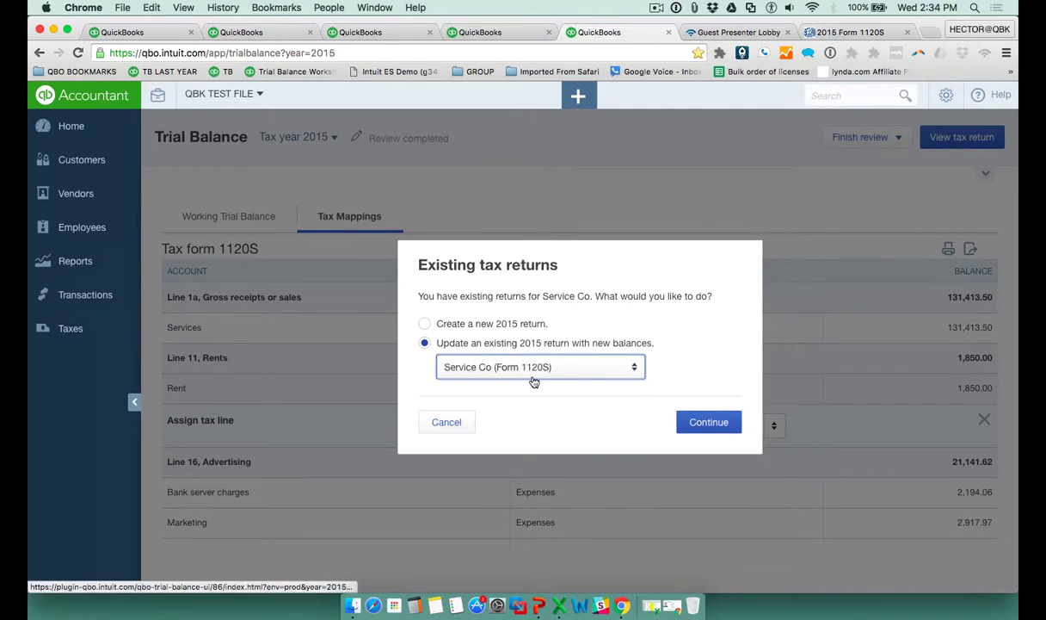
left_click(708, 422)
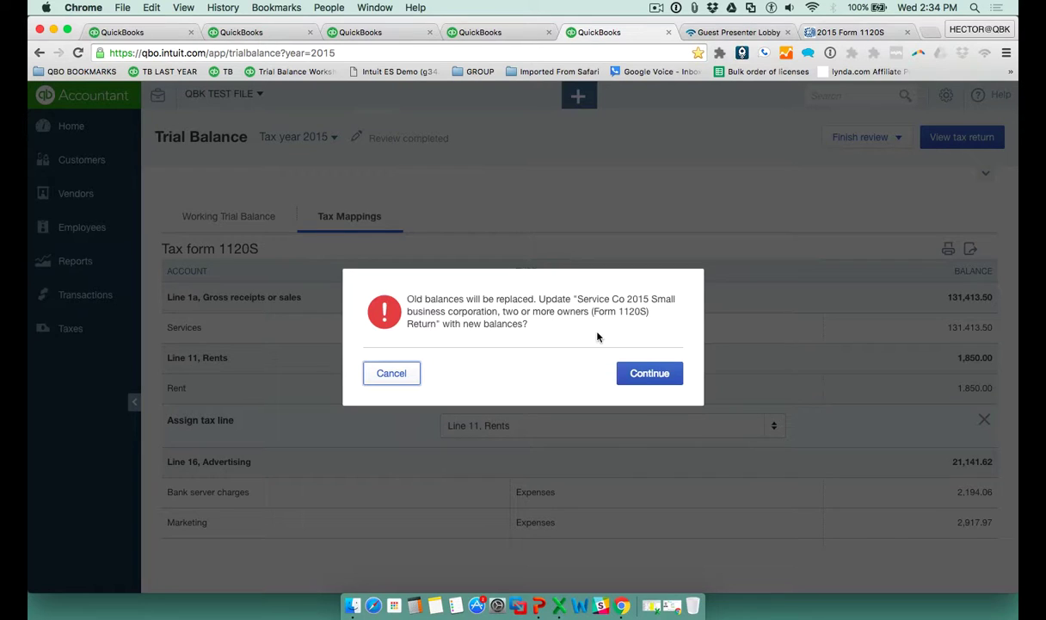
left_click(656, 373)
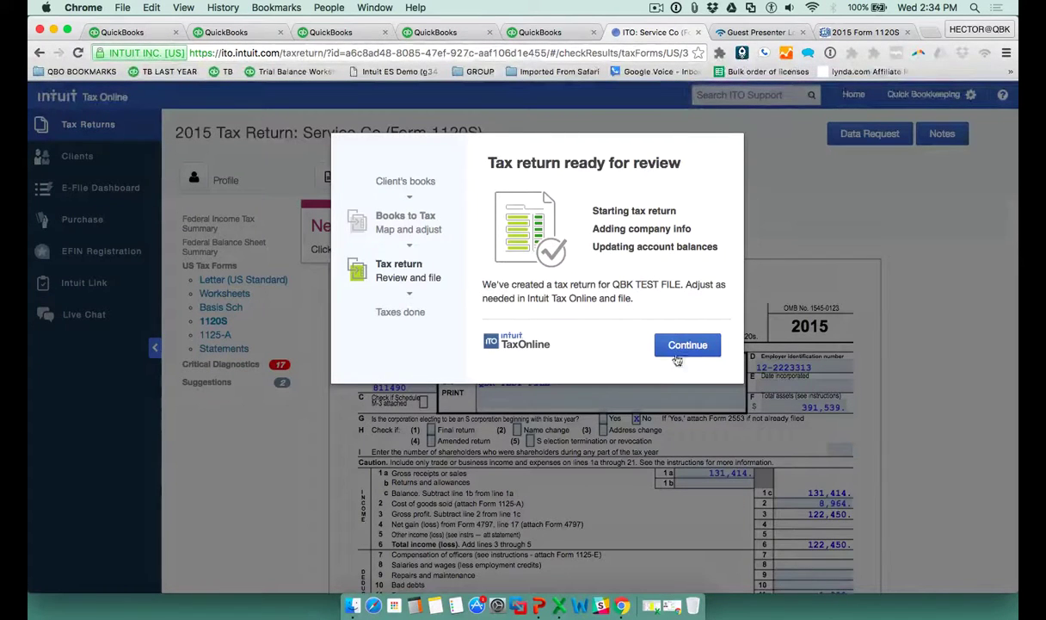
left_click(688, 345)
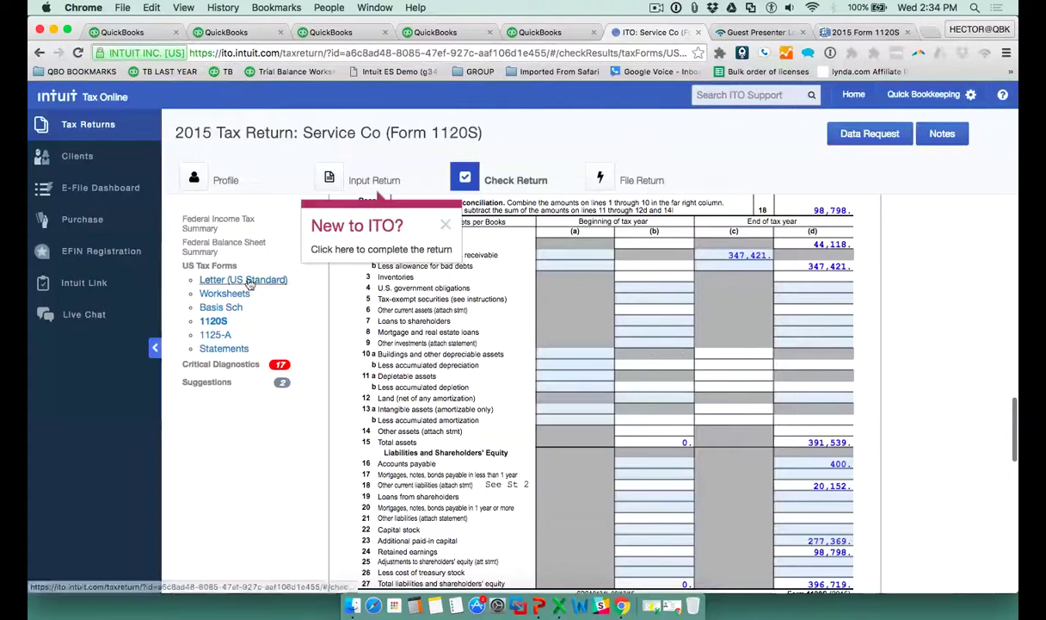
Open form 1120S in the return, jump from the corporation name to its input field, and look over the input sections
left_click(213, 320)
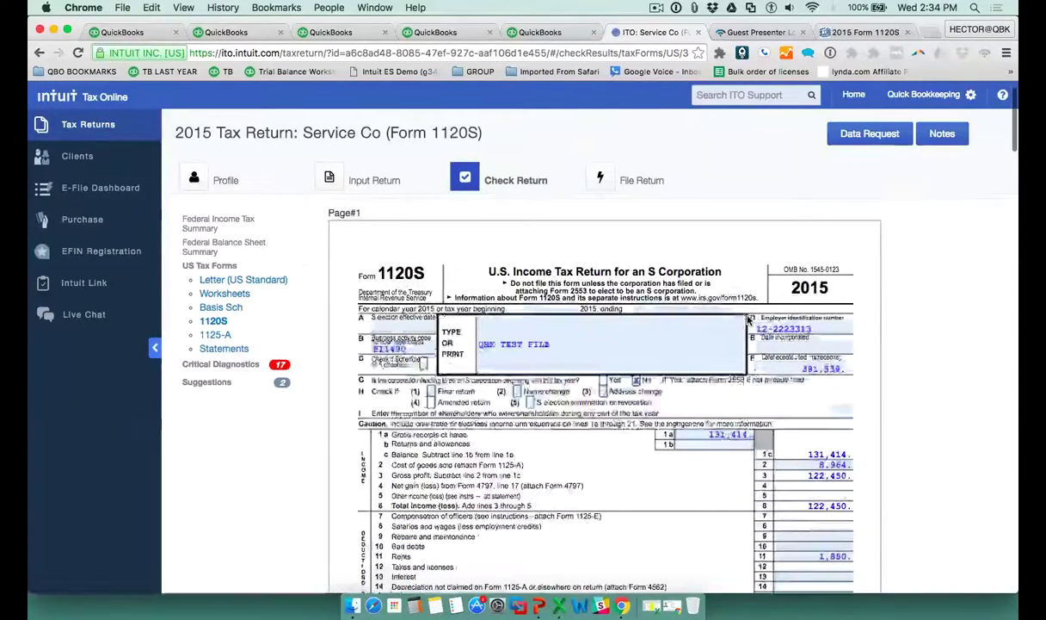
left_click(572, 348)
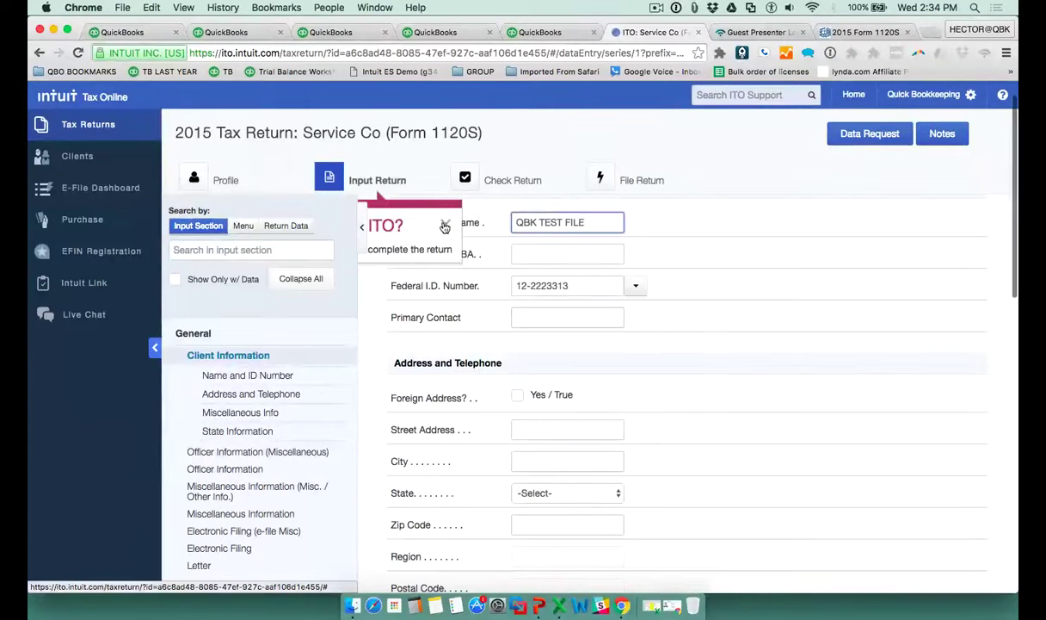
left_click(447, 226)
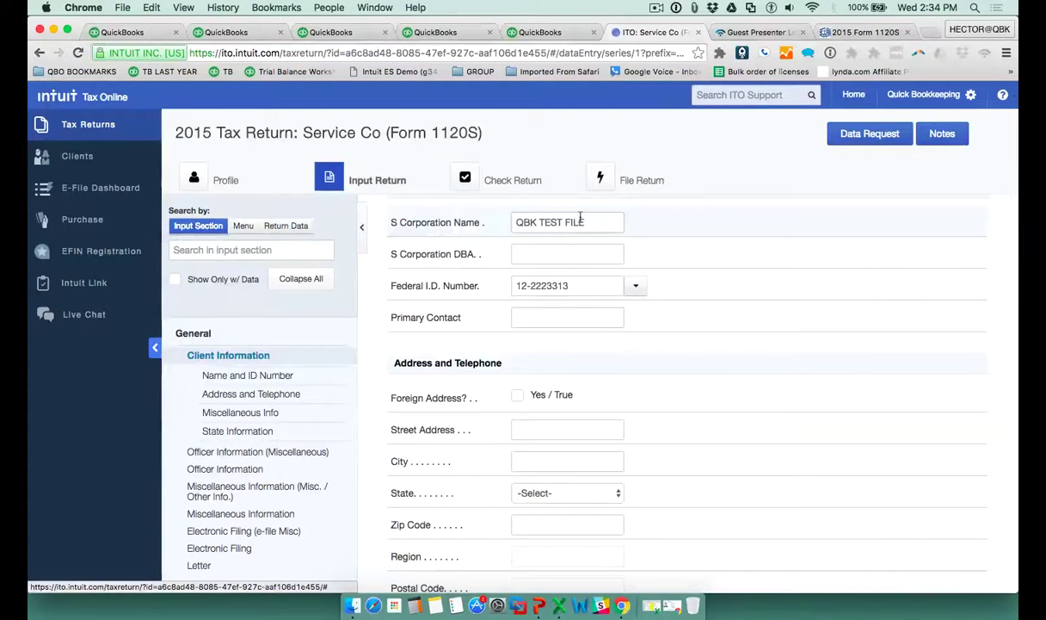
left_click(198, 333)
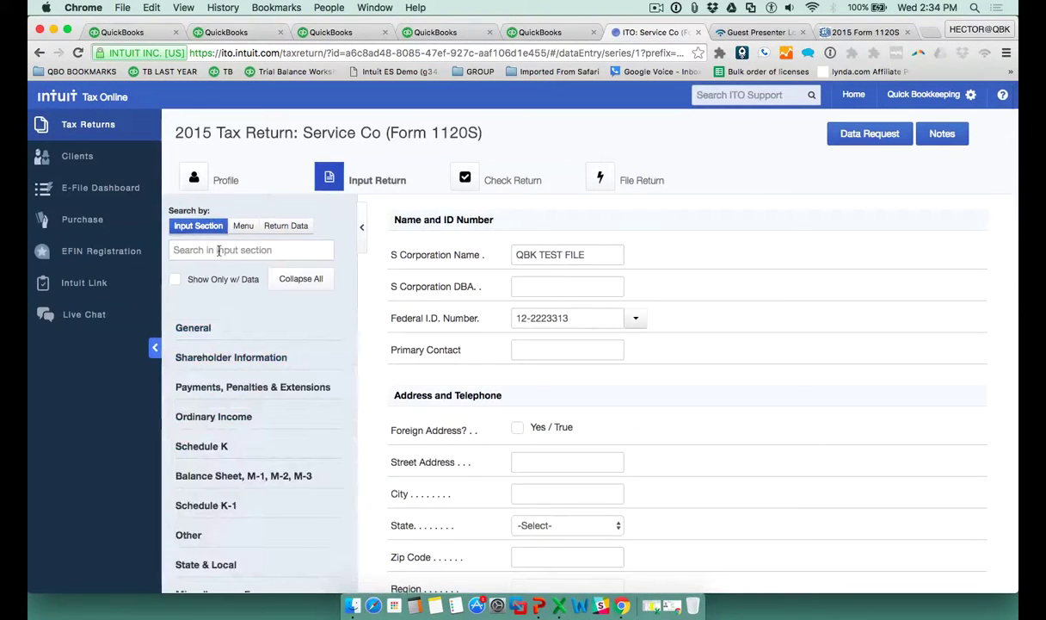
left_click(243, 226)
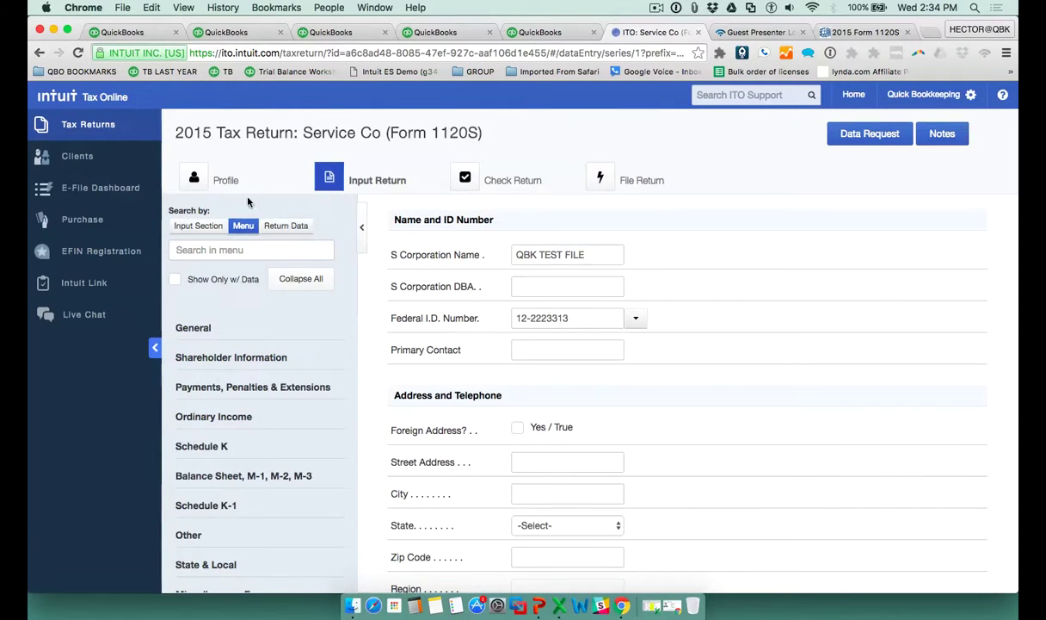
left_click(332, 185)
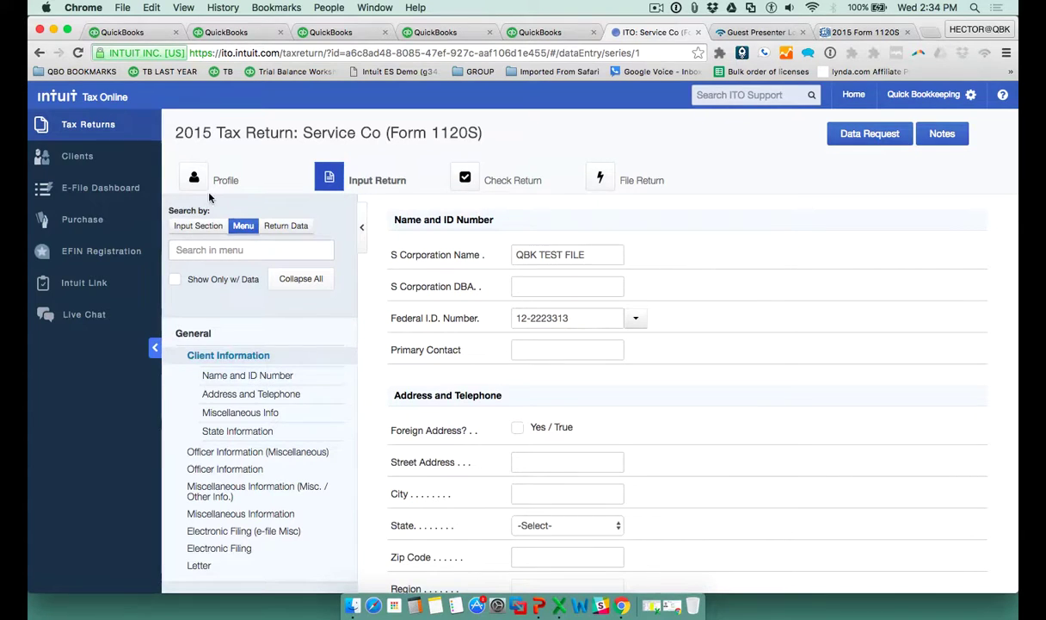
Open the return's profile and examine its filing list and Book to Tax Imports history
left_click(194, 170)
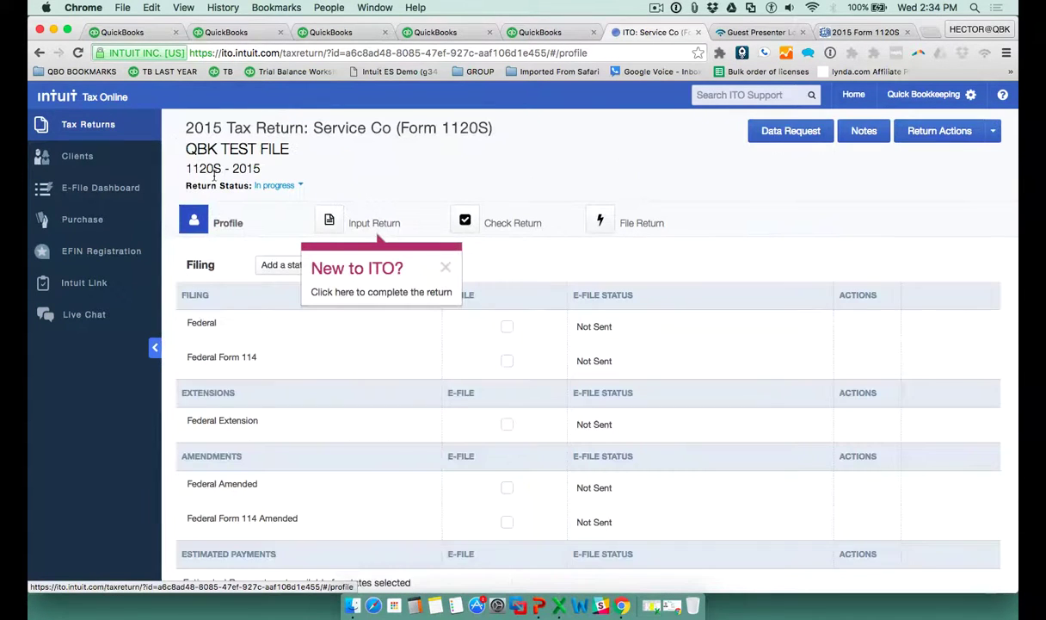
left_click(446, 267)
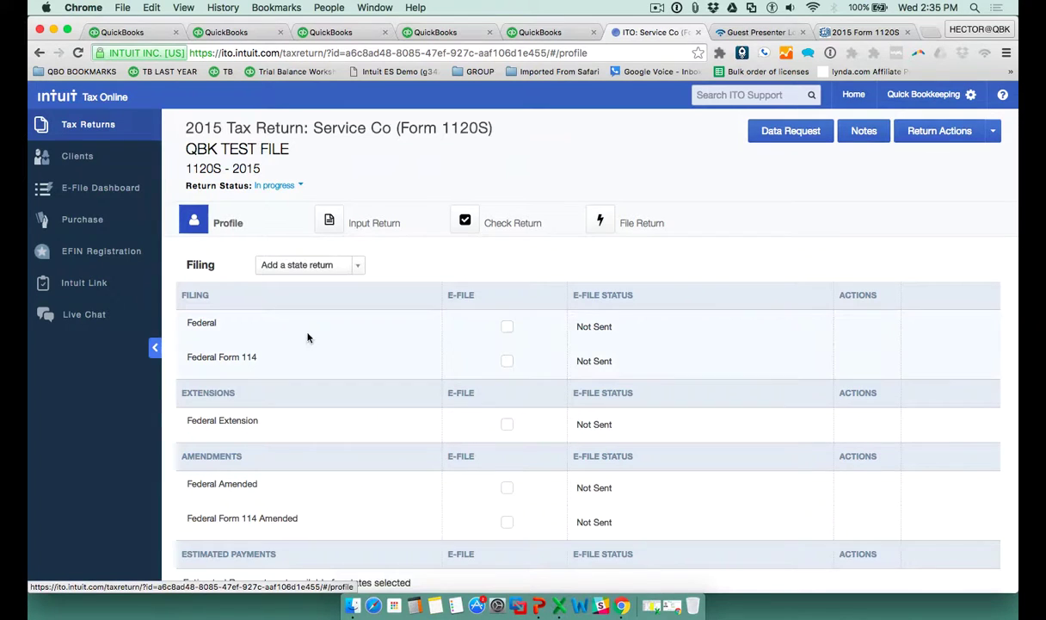
scroll(323, 358, "down", 3)
scroll(323, 358, "up", 1)
scroll(323, 358, "down", 5)
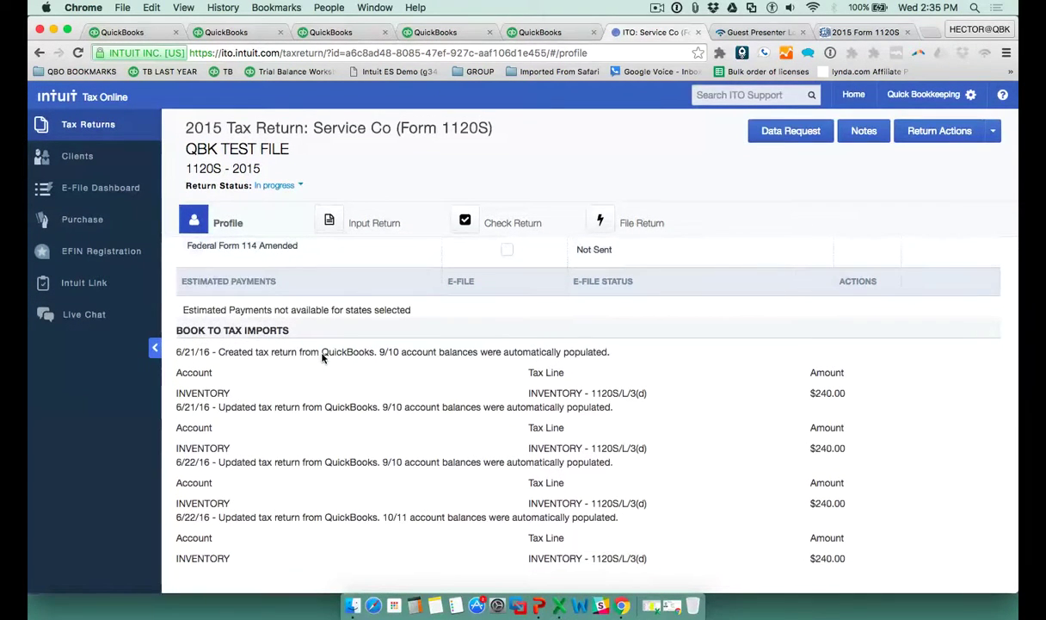
scroll(322, 357, "up", 2)
scroll(322, 358, "down", 2)
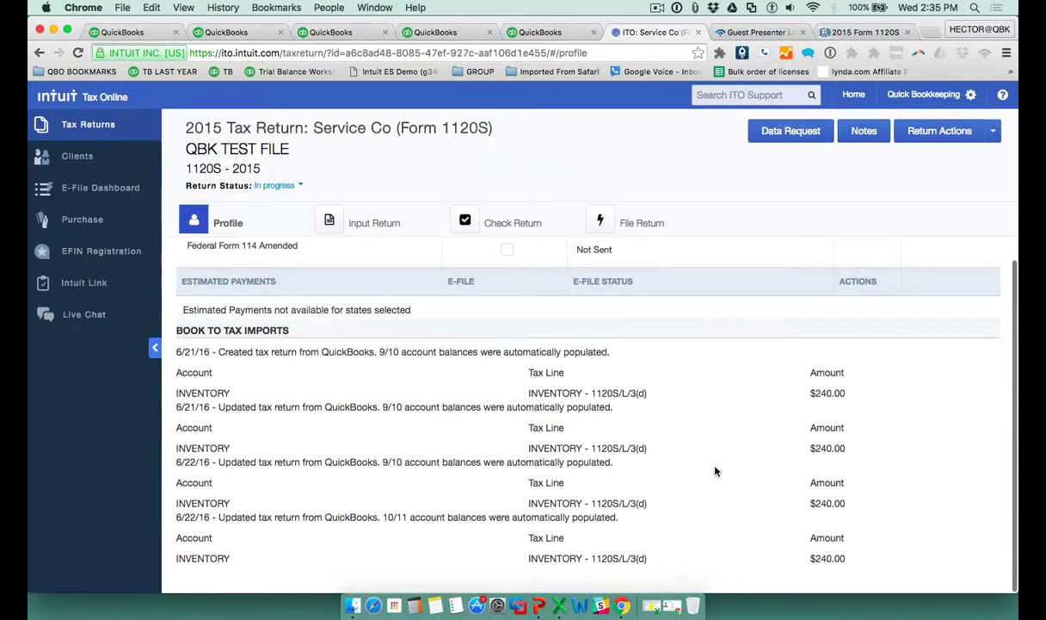
scroll(544, 495, "up", 1)
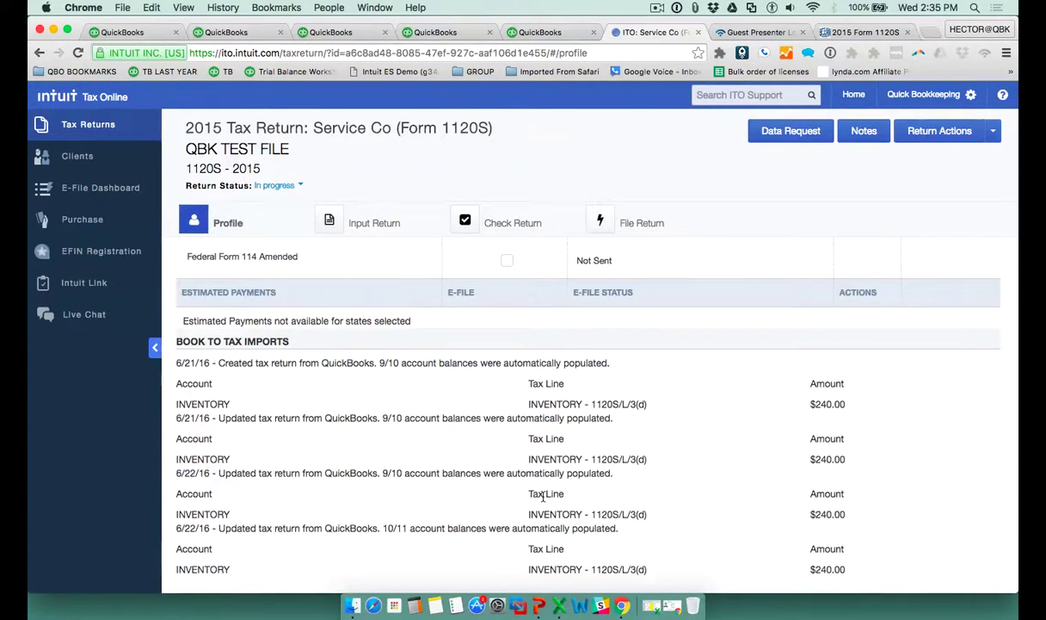
scroll(544, 495, "up", 6)
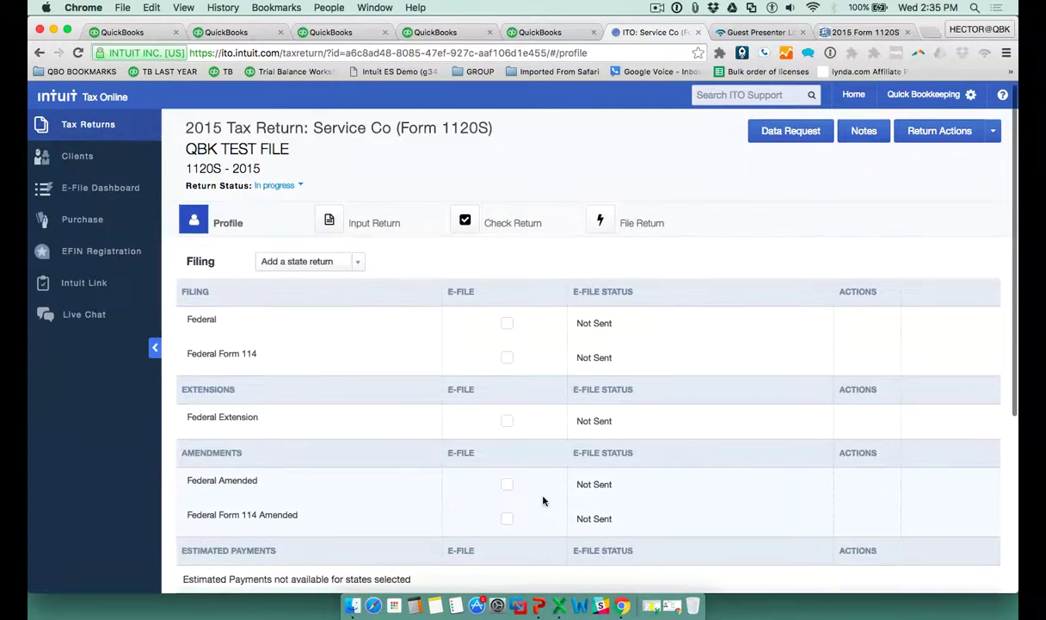
Select the Federal return and the Federal Extension for e-filing, and view the available state returns without adding one
right_click(509, 324)
left_click(507, 325)
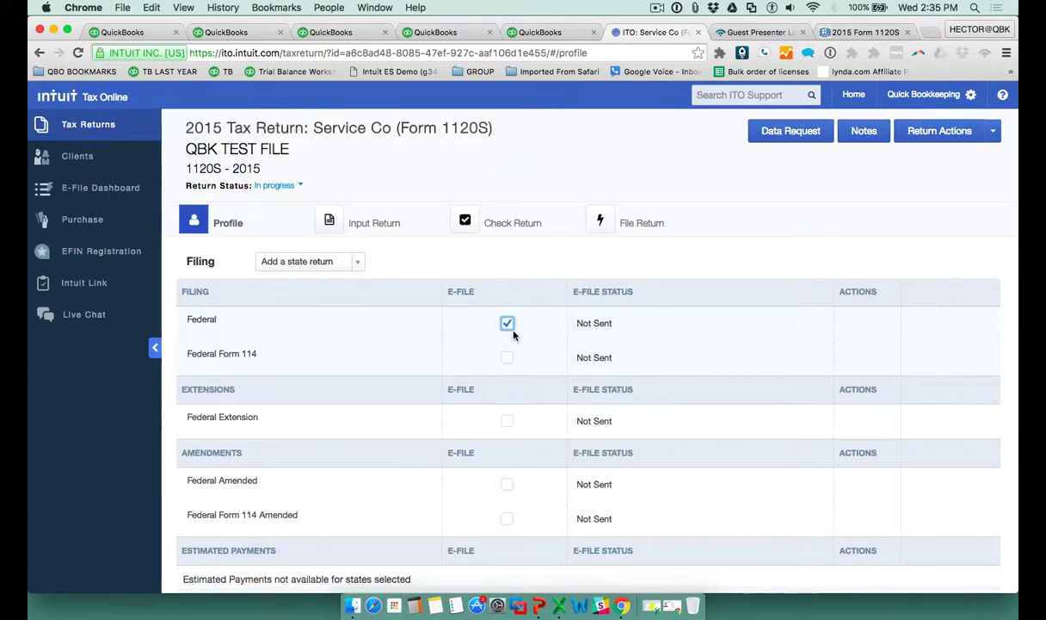
left_click(506, 421)
scroll(507, 491, "down", 1)
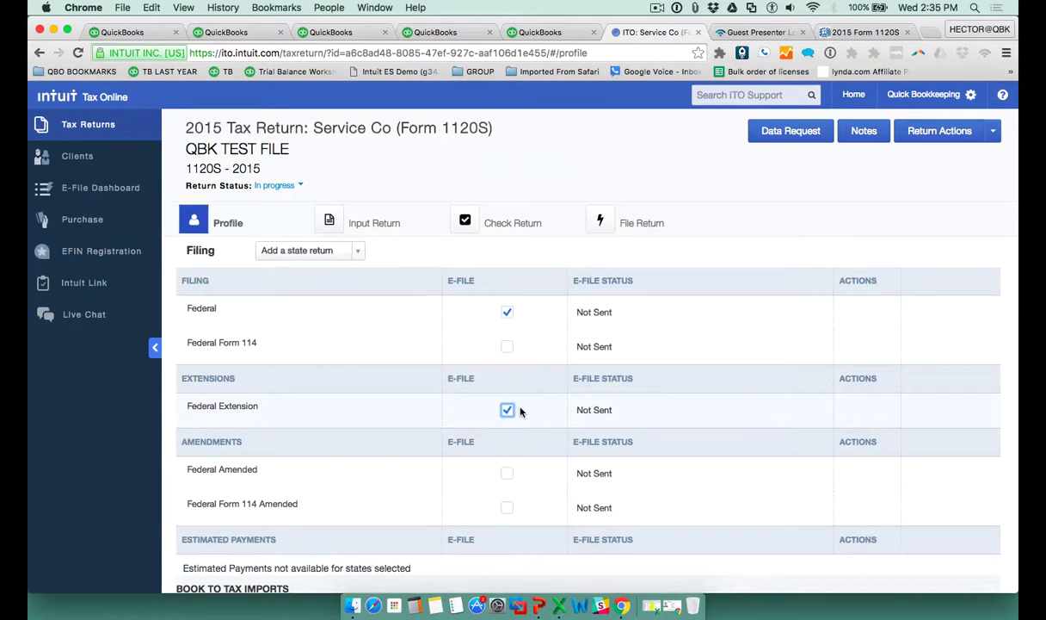
left_click(352, 250)
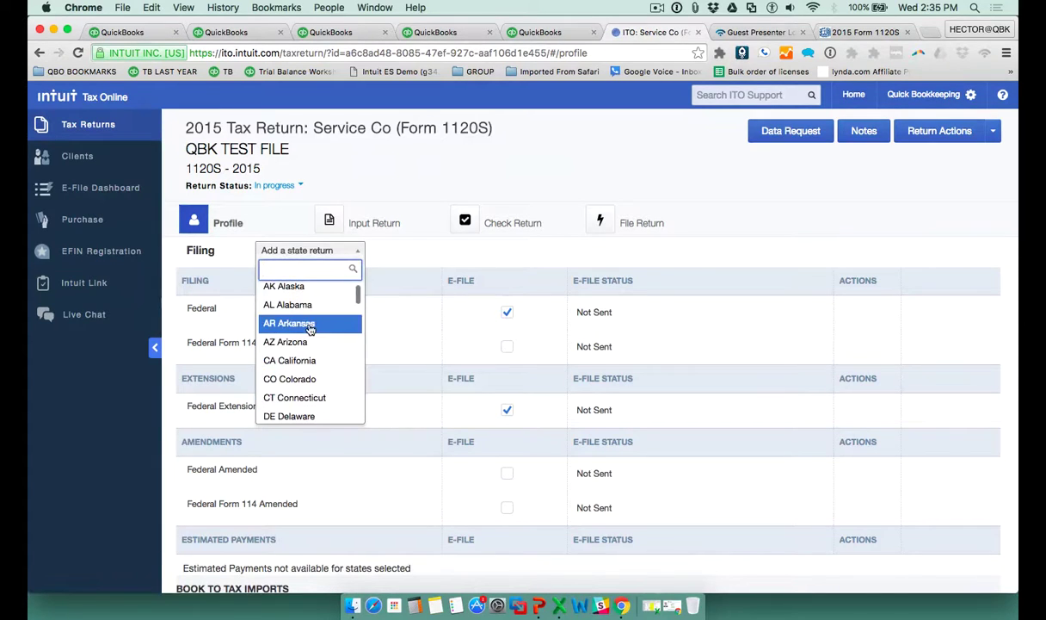
left_click(332, 236)
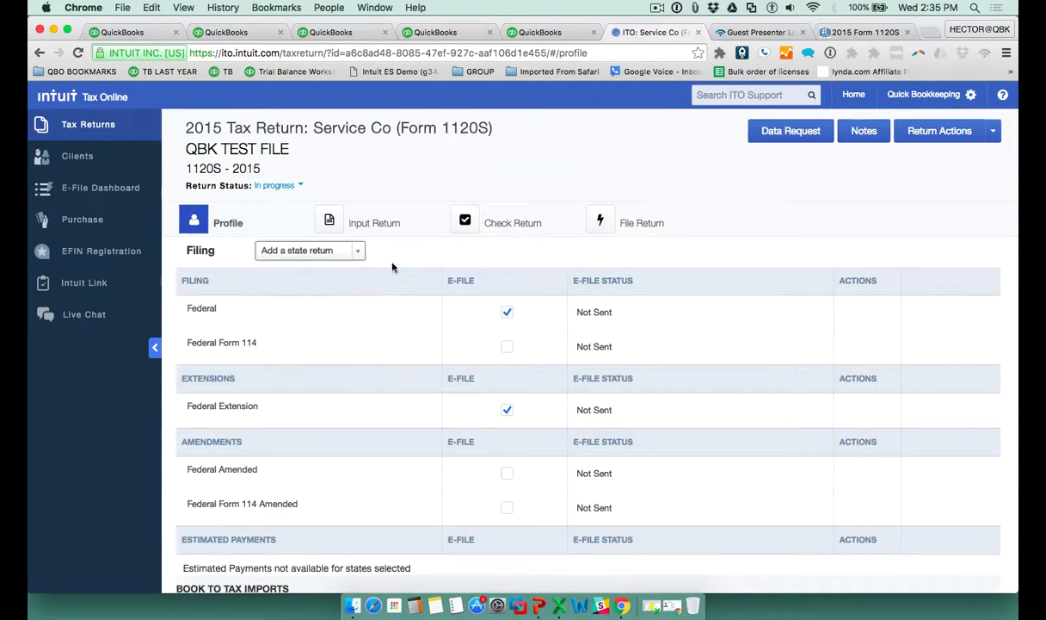
Return to the tax return's data entry and open Balance Sheet Miscellaneous under Balance Sheet, M-1, M-2, M-3
left_click(331, 222)
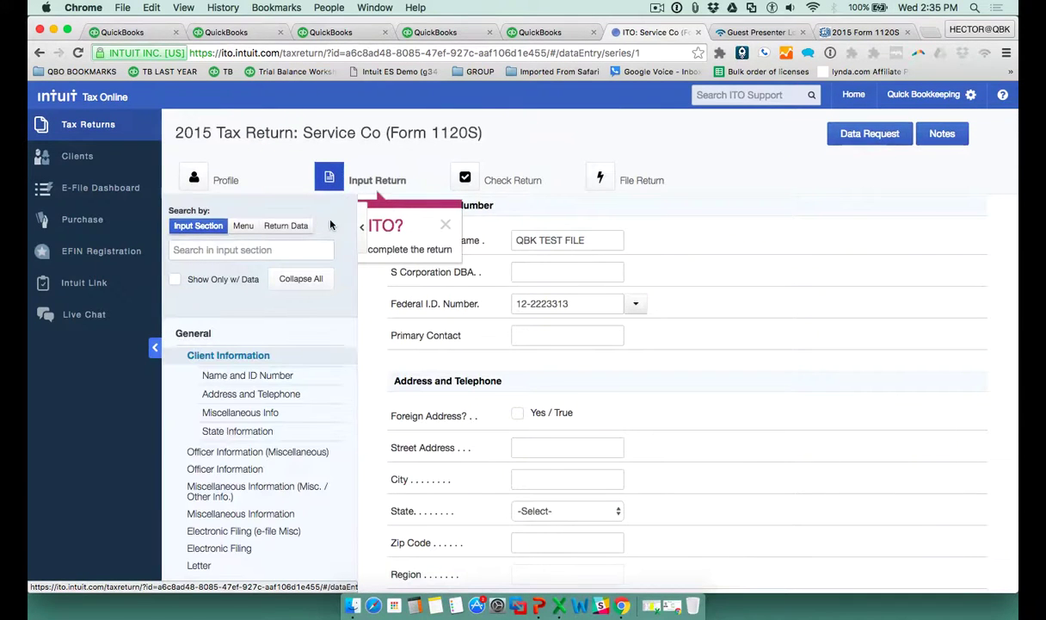
left_click(446, 226)
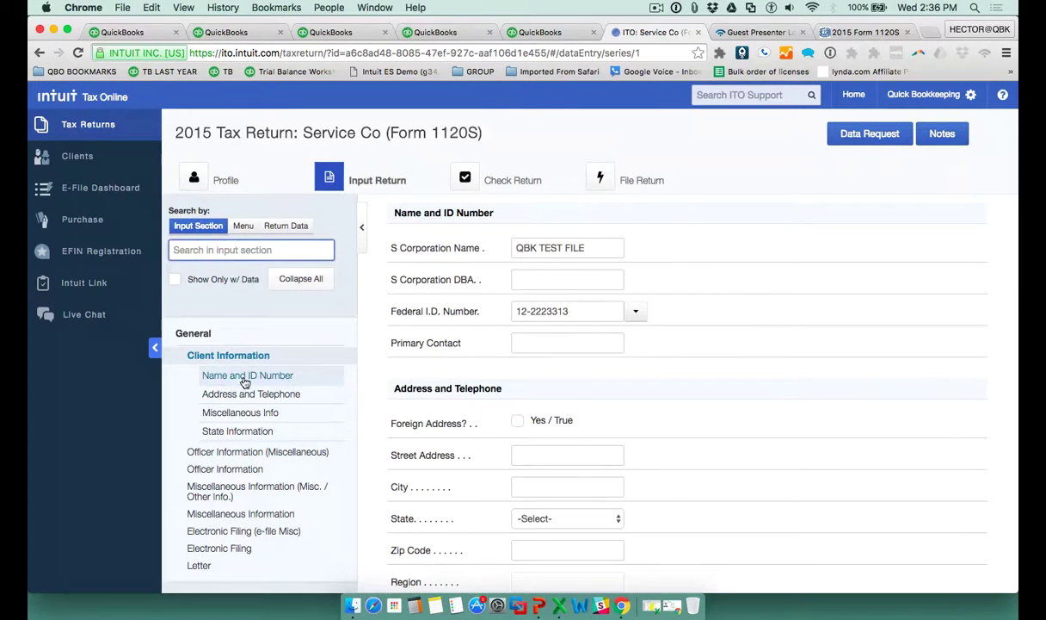
scroll(241, 431, "down", 2)
scroll(241, 430, "down", 5)
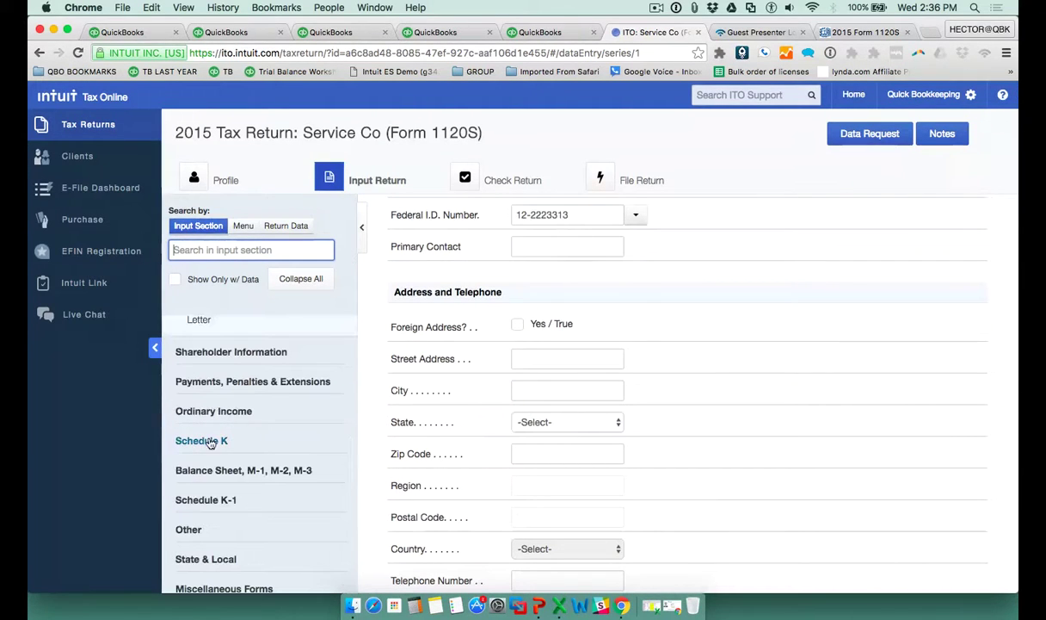
scroll(221, 460, "up", 1)
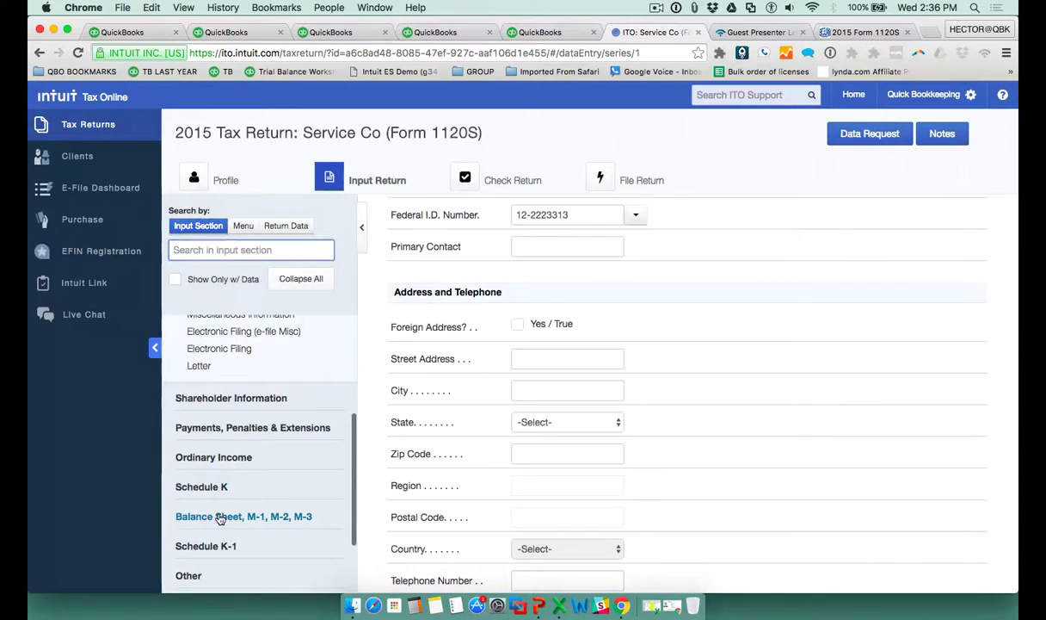
left_click(216, 515)
scroll(293, 485, "down", 3)
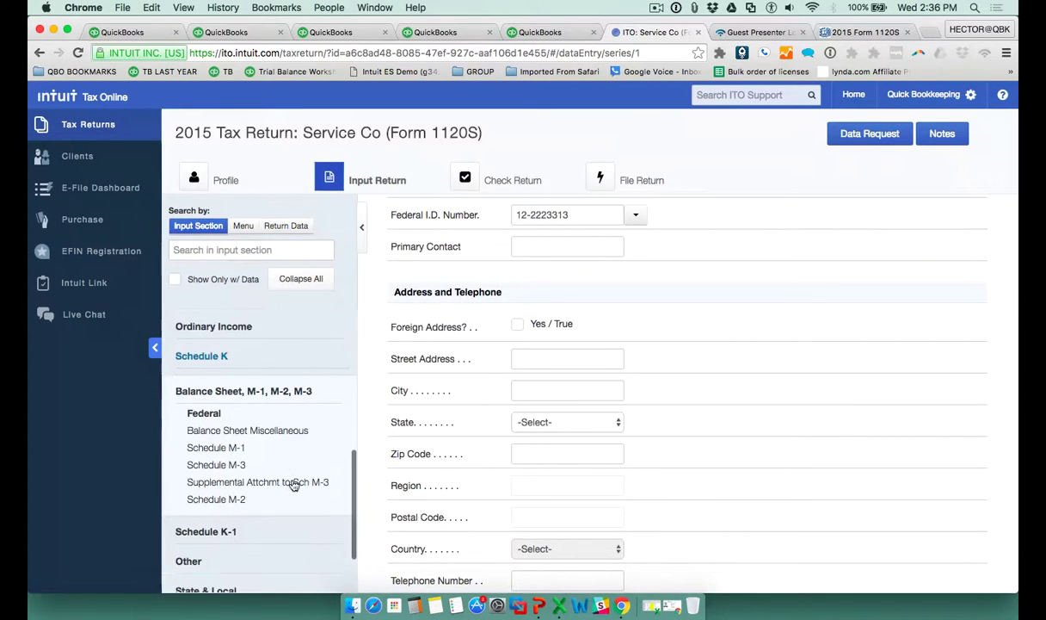
left_click(232, 430)
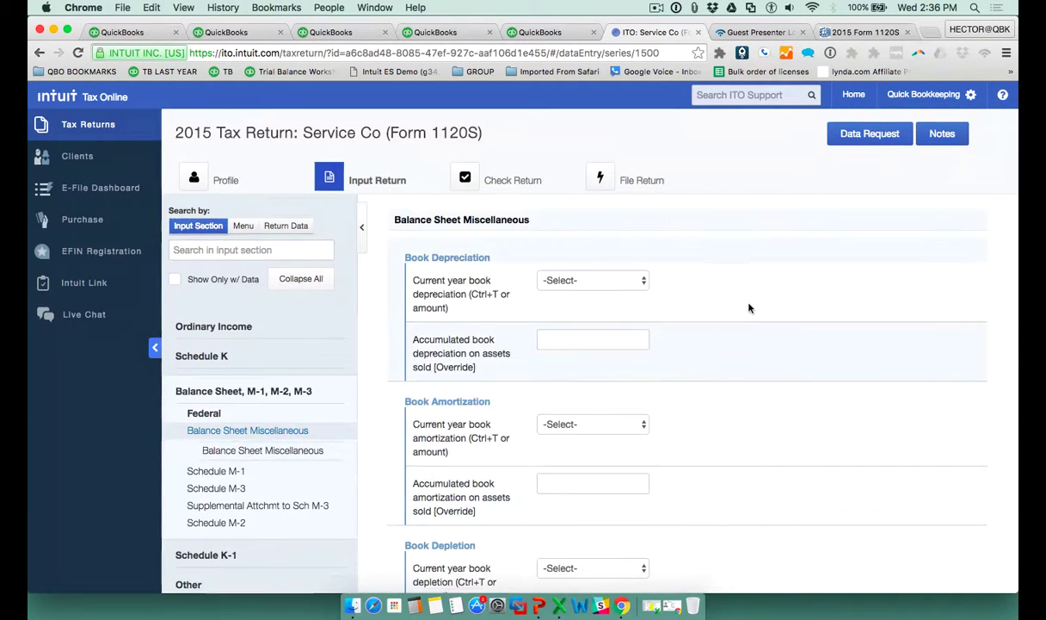
Examine the book depreciation choices and remaining Balance Sheet Miscellaneous fields, and open the Schedule M-1 input
scroll(740, 314, "down", 1)
scroll(748, 304, "up", 1)
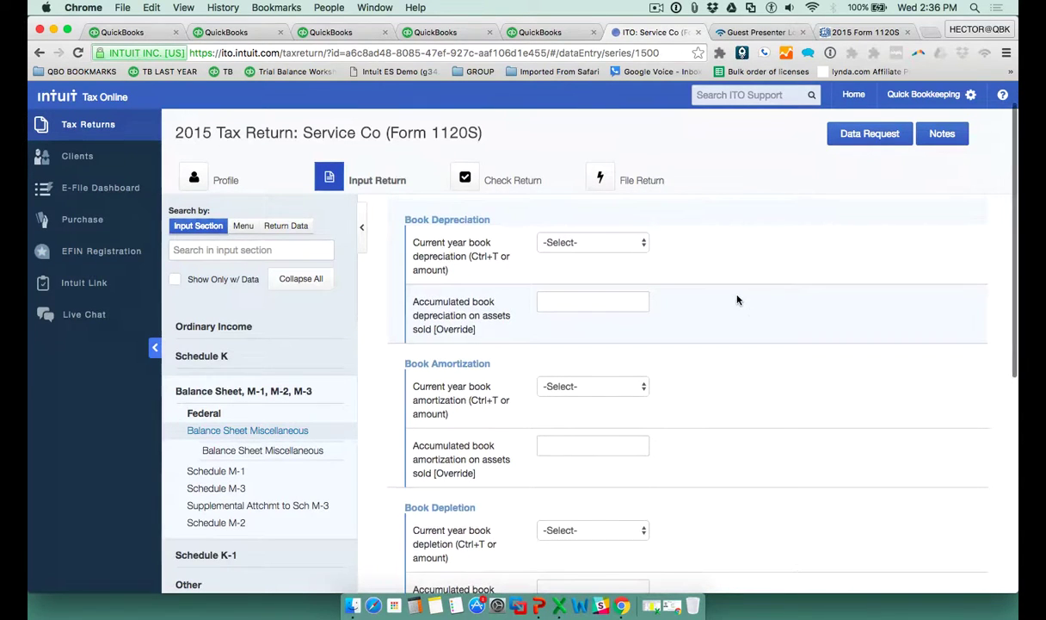
left_click(607, 247)
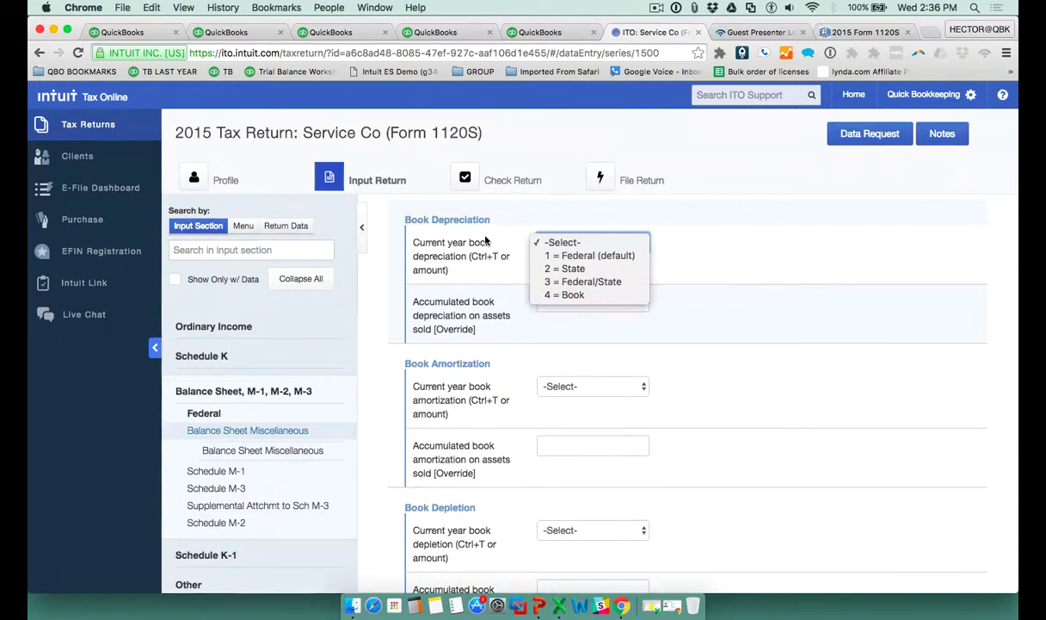
left_click(666, 258)
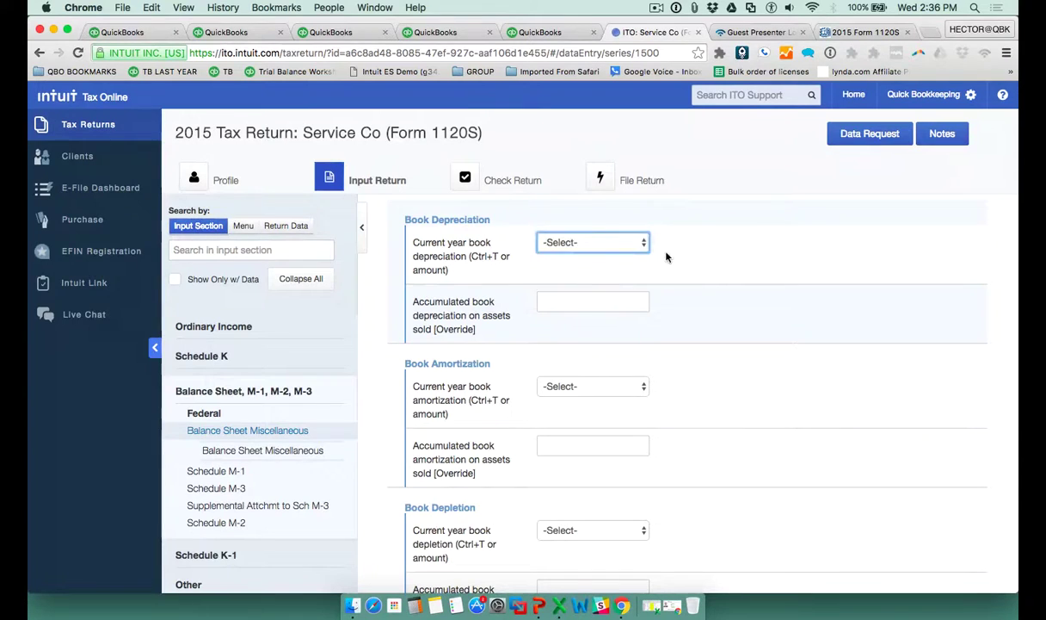
scroll(713, 276, "down", 2)
scroll(712, 276, "down", 3)
scroll(713, 278, "down", 2)
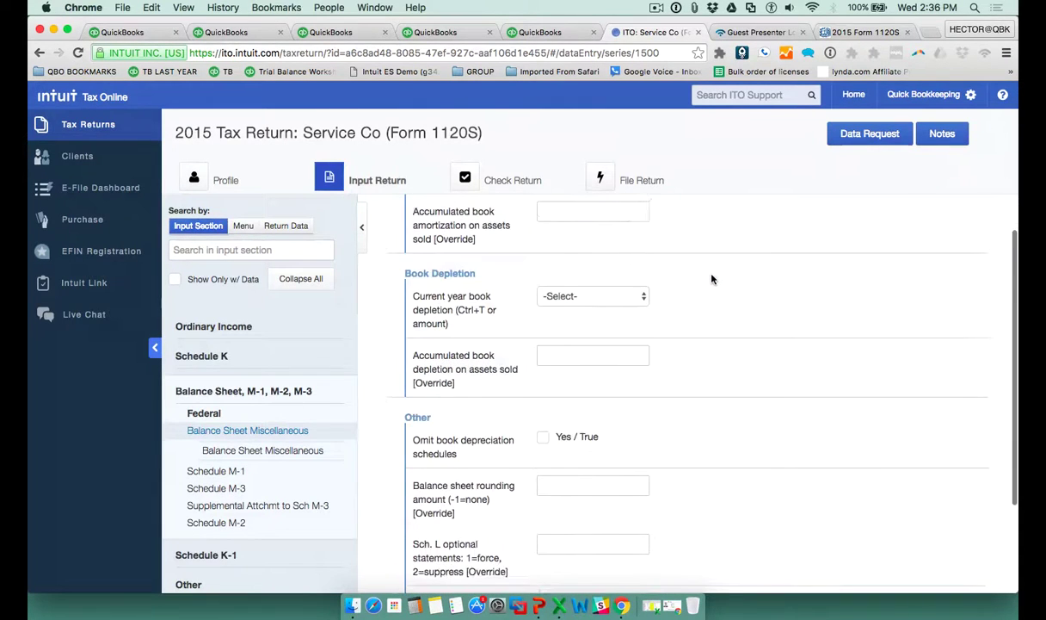
left_click(206, 472)
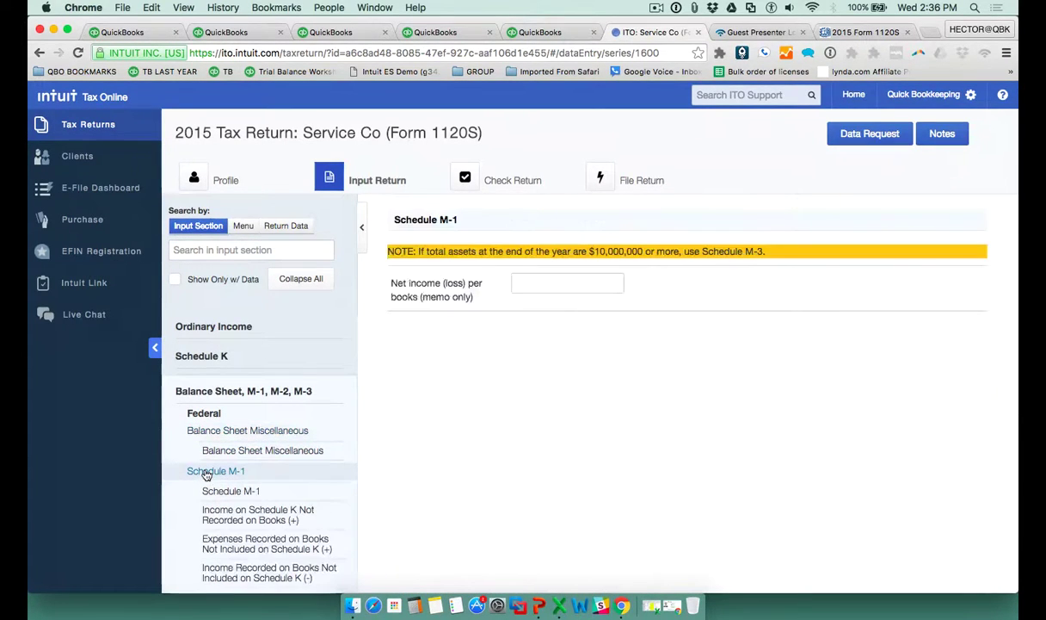
Examine the Schedule M-1 fields, including the nondeductible expenses recorded on books but not included on Schedule K
scroll(662, 380, "down", 6)
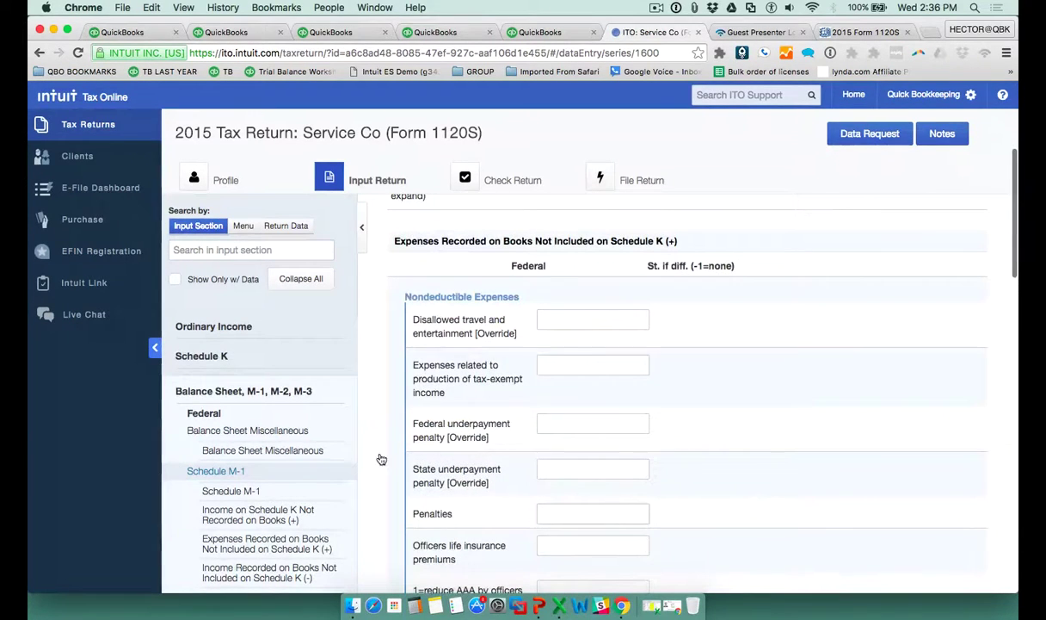
scroll(243, 373, "up", 6)
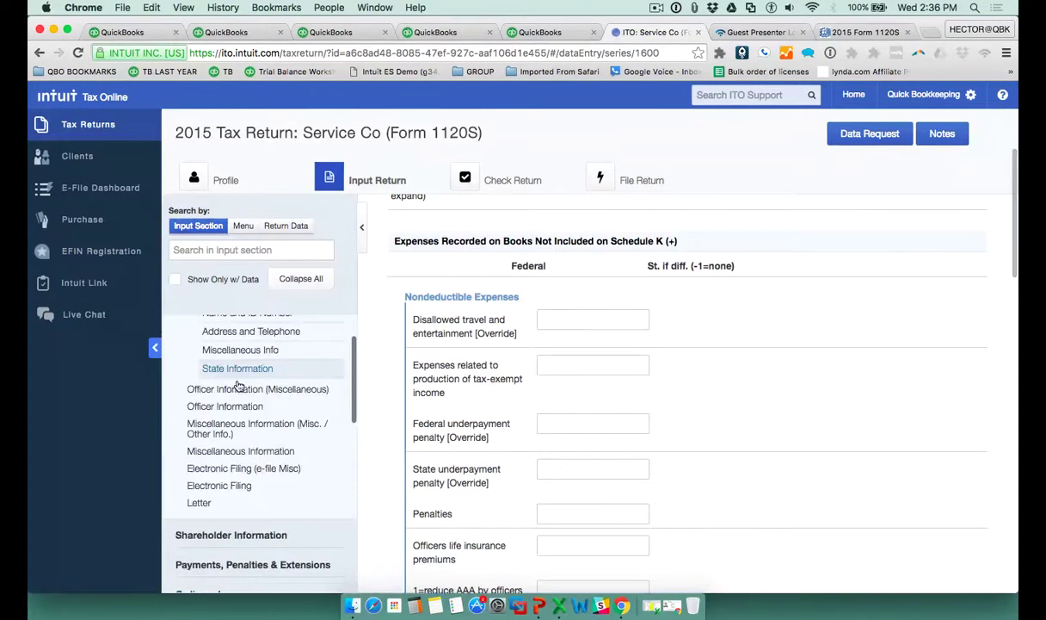
scroll(238, 386, "up", 2)
scroll(239, 392, "down", 6)
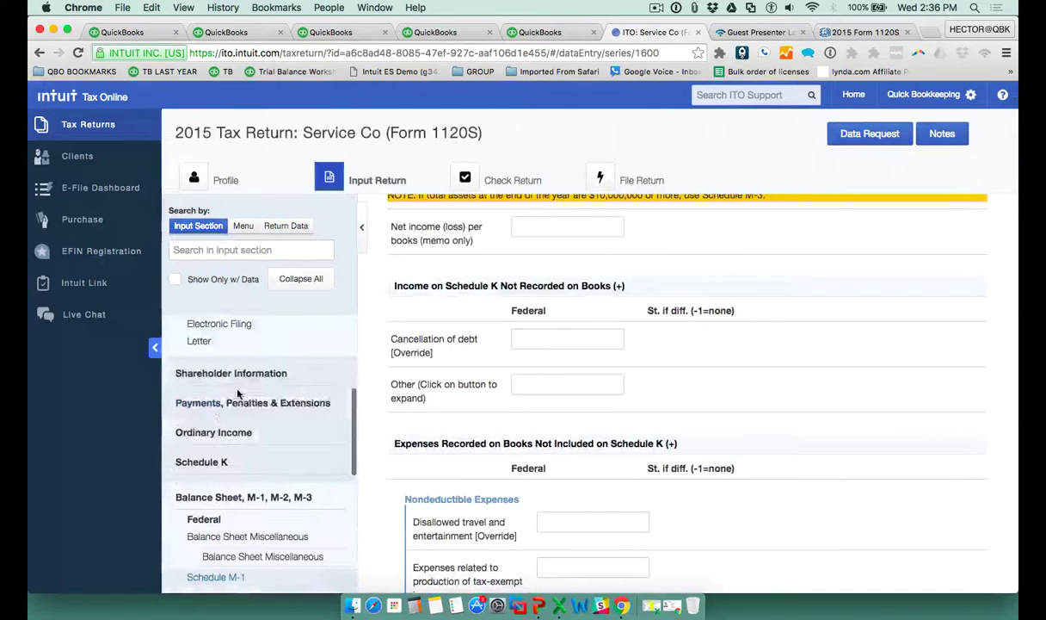
Open the Income input under Ordinary Income, inspect Gross receipts or sales, and review the remaining input sections
left_click(213, 432)
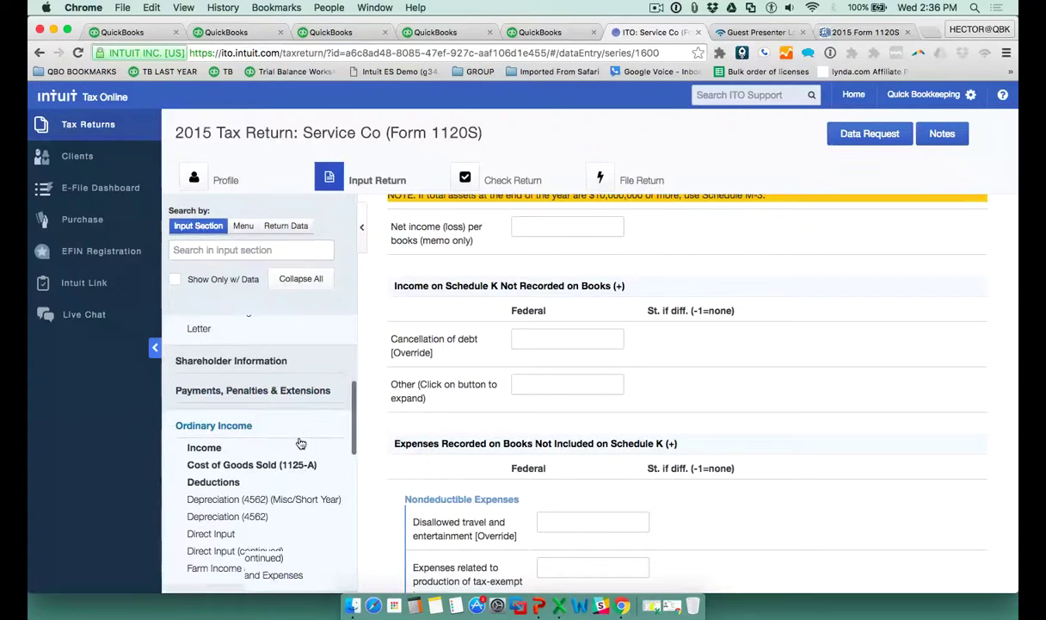
left_click(204, 391)
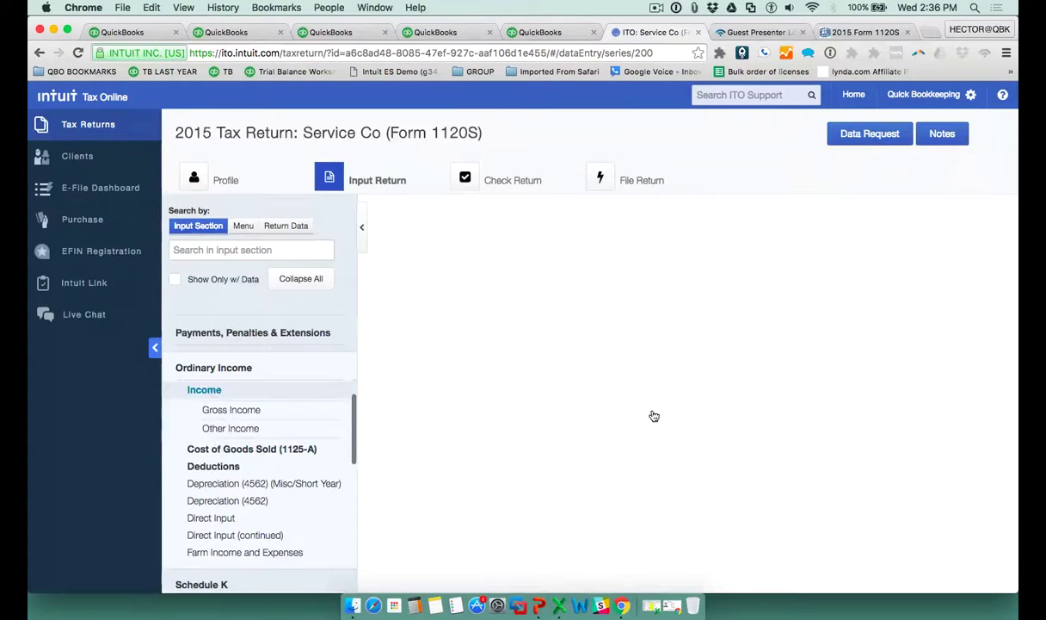
left_click(562, 260)
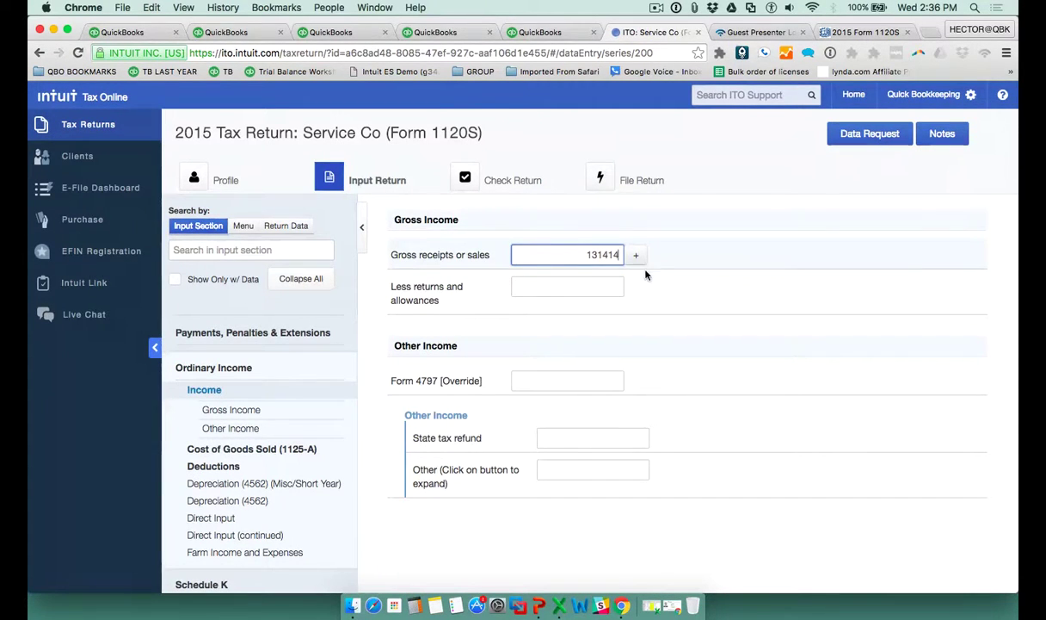
scroll(348, 437, "down", 4)
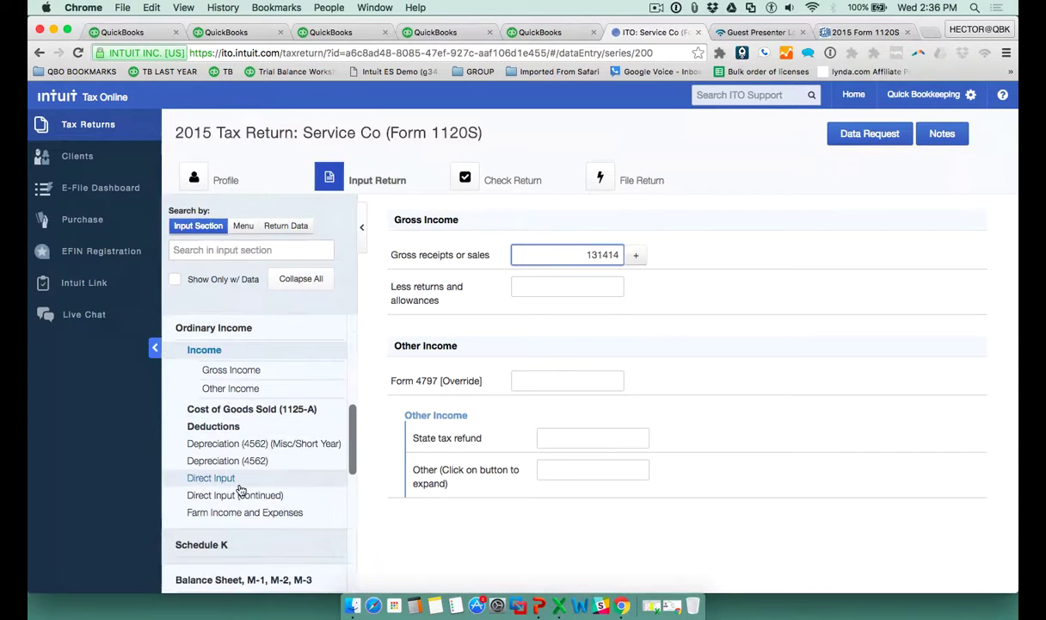
scroll(245, 497, "down", 2)
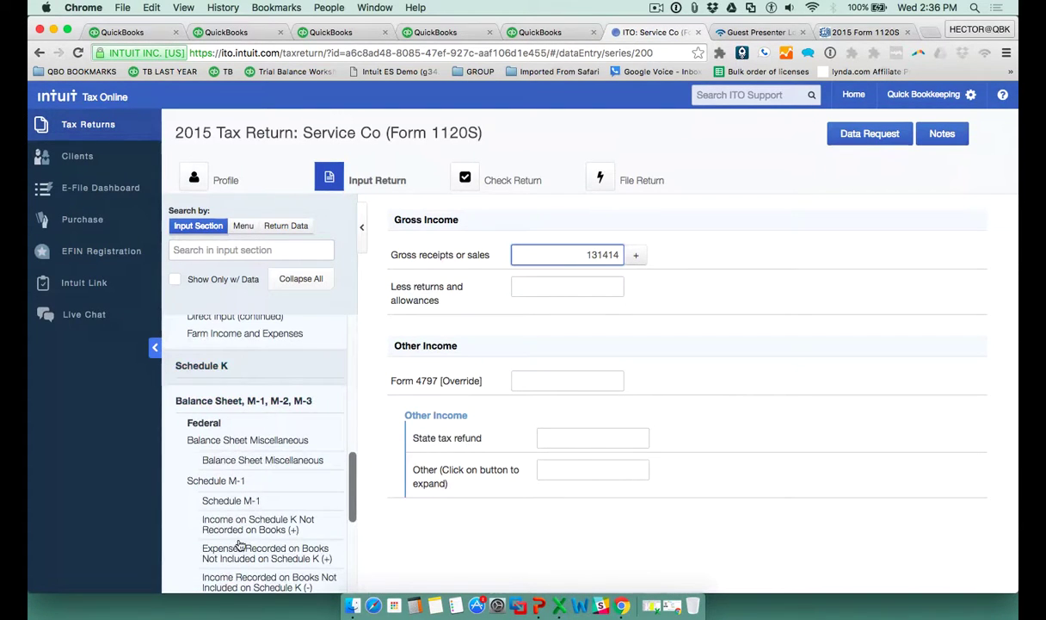
scroll(298, 334, "down", 4)
scroll(301, 334, "up", 5)
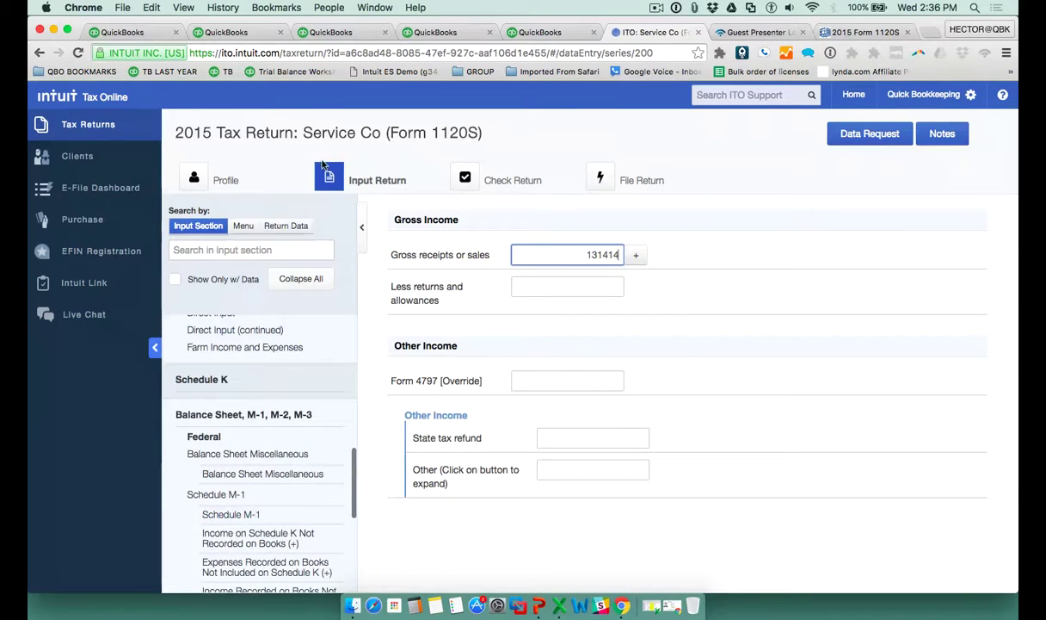
Open the return check and examine the Federal Income Tax Summary's income and ordinary deductions, including rents and advertising
left_click(468, 180)
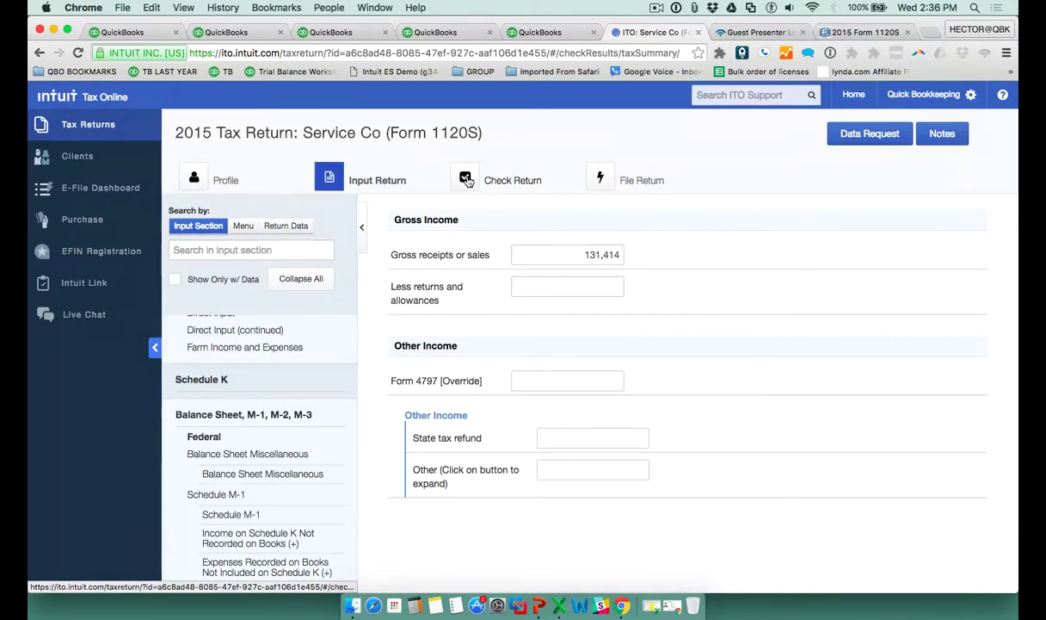
left_click(446, 224)
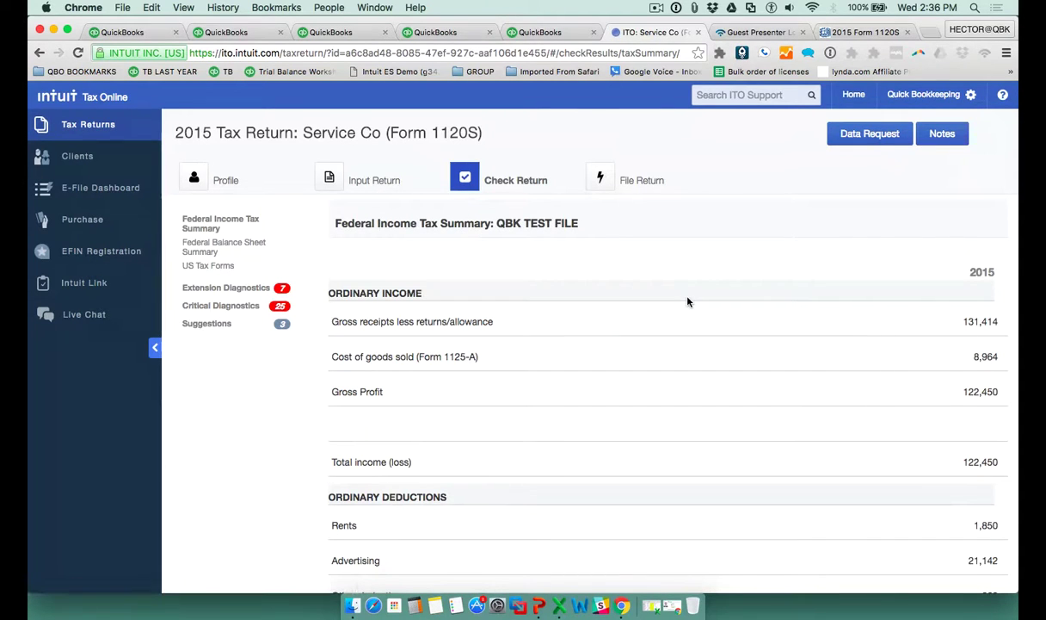
scroll(722, 342, "down", 1)
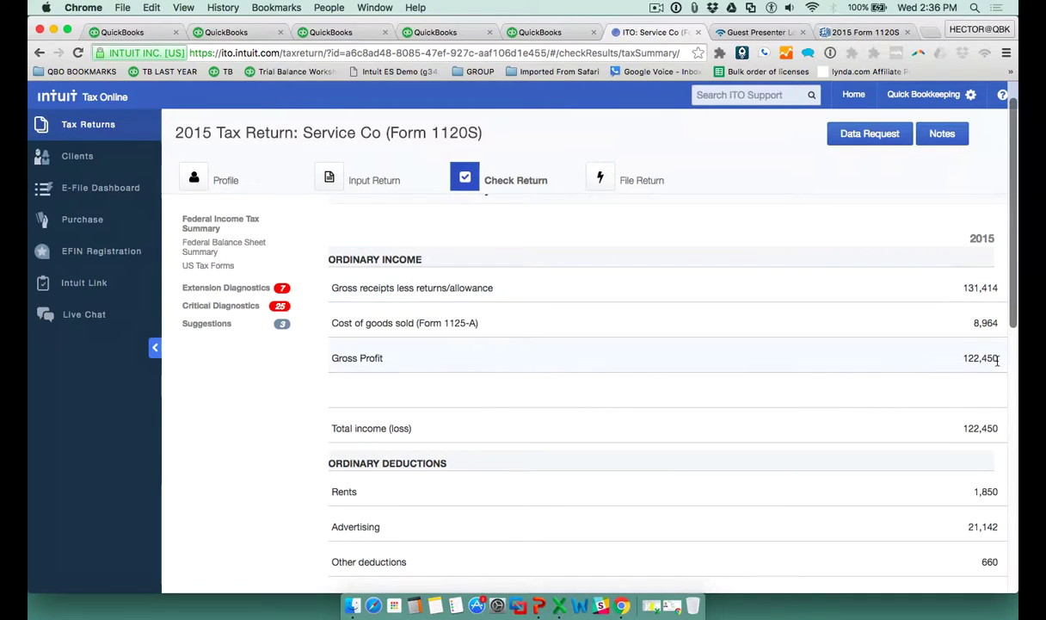
scroll(957, 322, "down", 3)
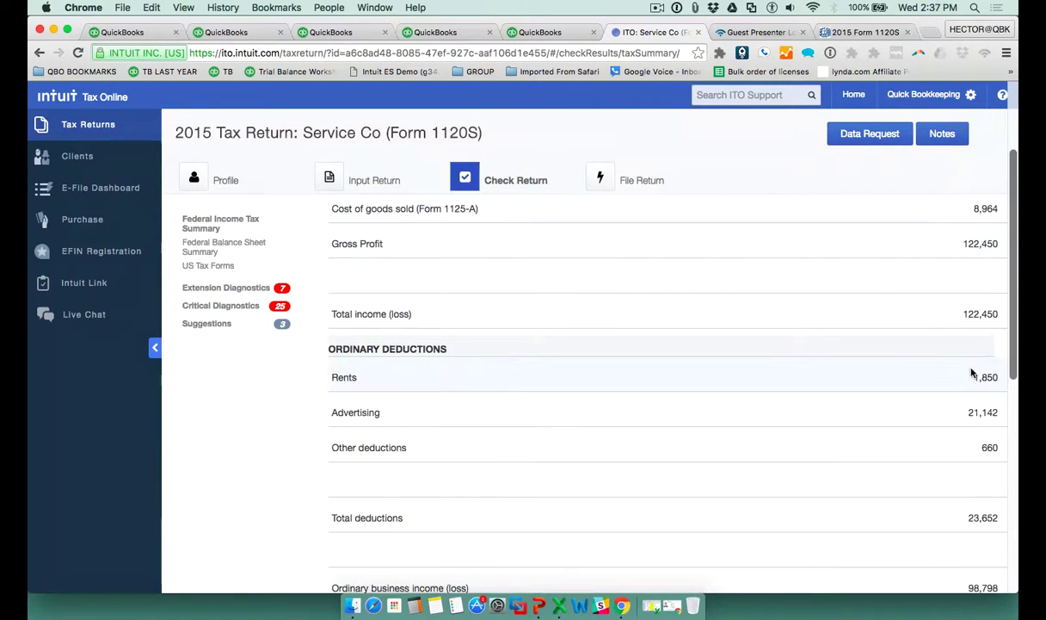
left_click_drag(972, 380, 1001, 377)
left_click_drag(968, 412, 1002, 412)
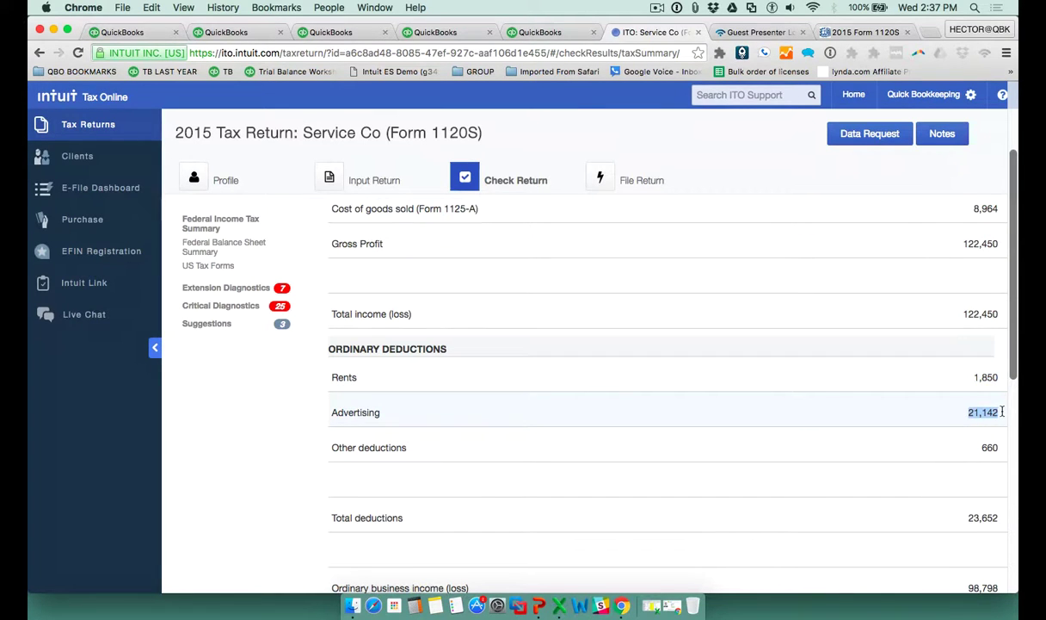
scroll(945, 430, "down", 5)
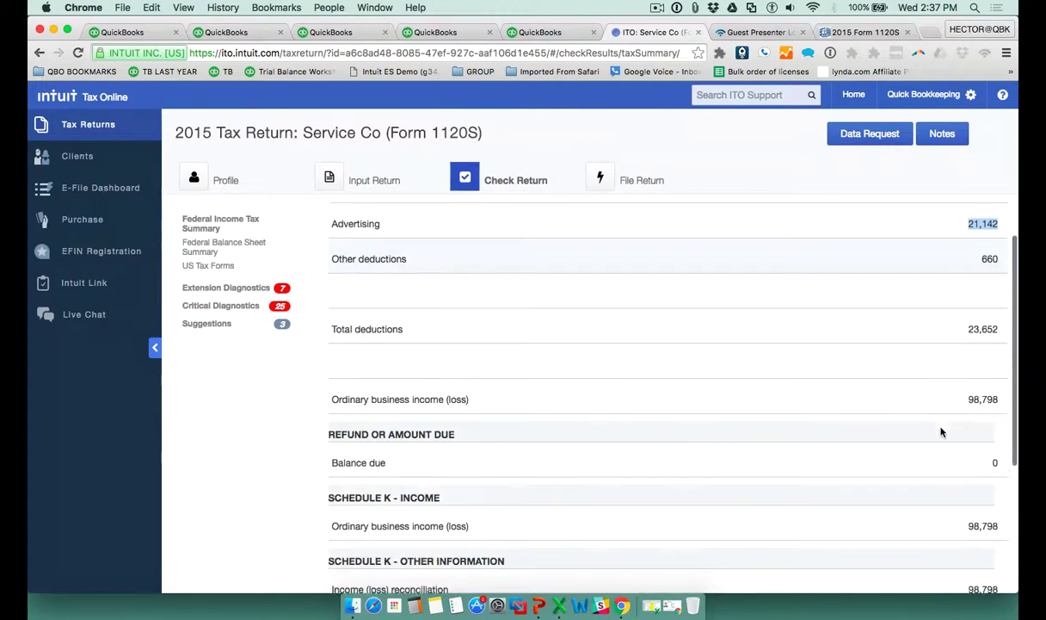
scroll(941, 432, "up", 8)
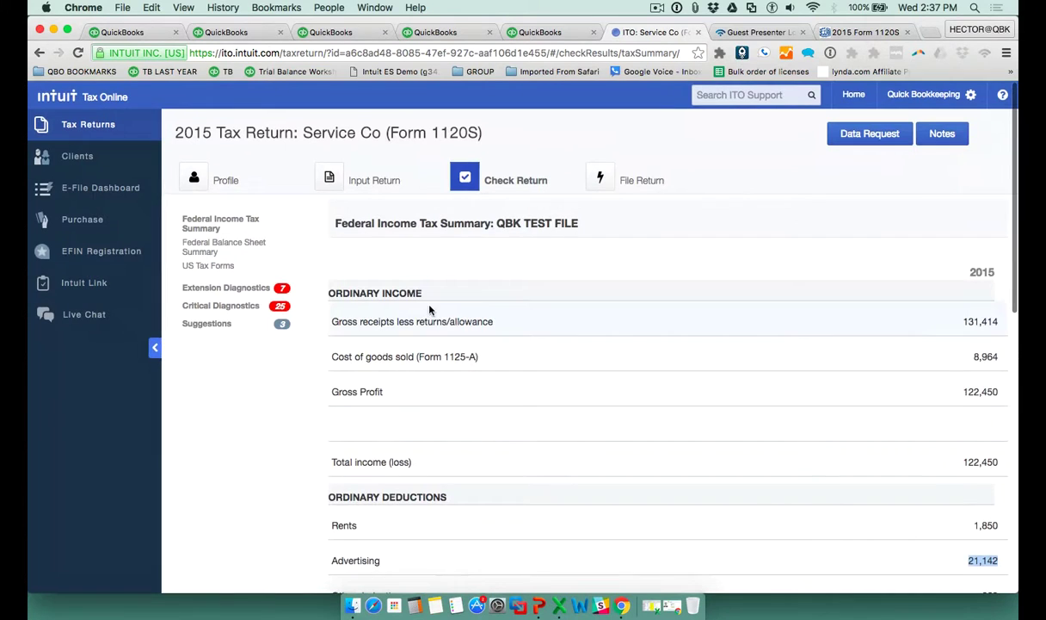
View Form 1120S among the US Tax Forms and jump from its bad debts line to the matching deductions input
left_click(206, 266)
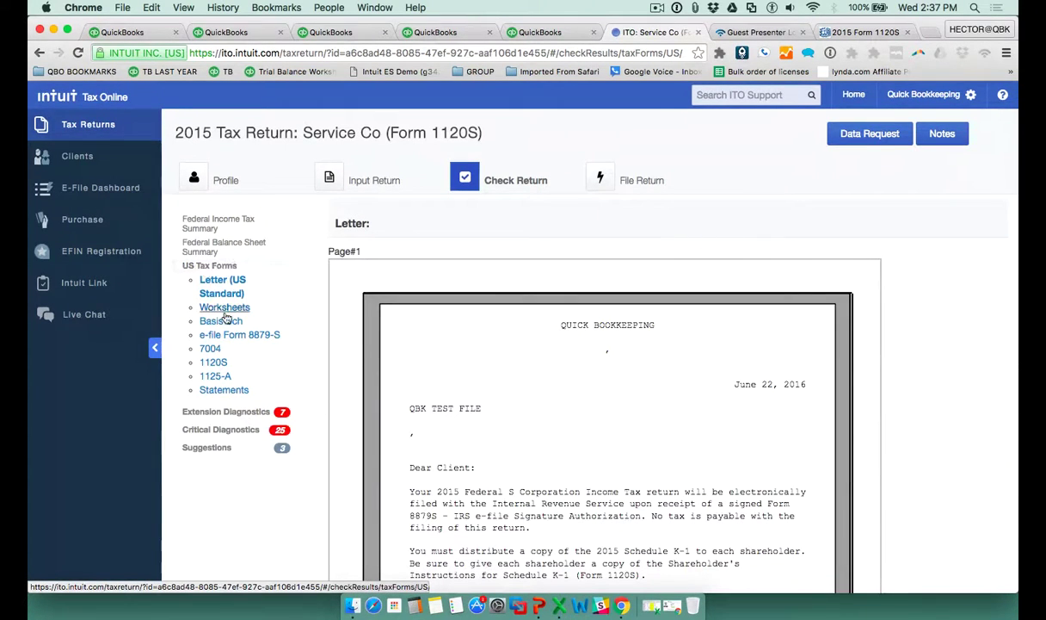
left_click(211, 280)
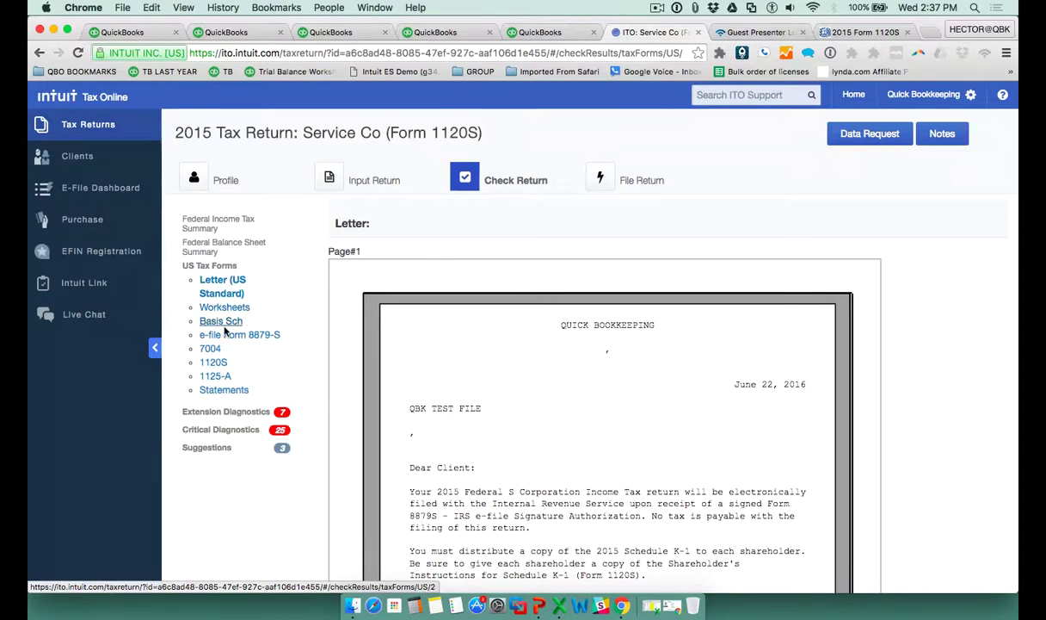
left_click(215, 362)
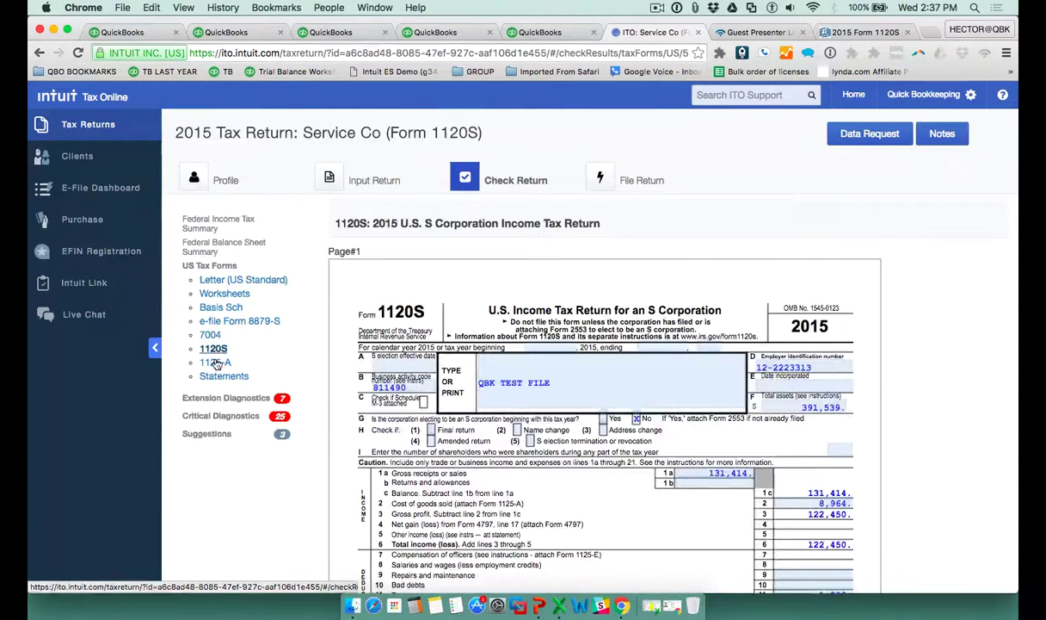
scroll(919, 379, "down", 2)
scroll(874, 354, "down", 5)
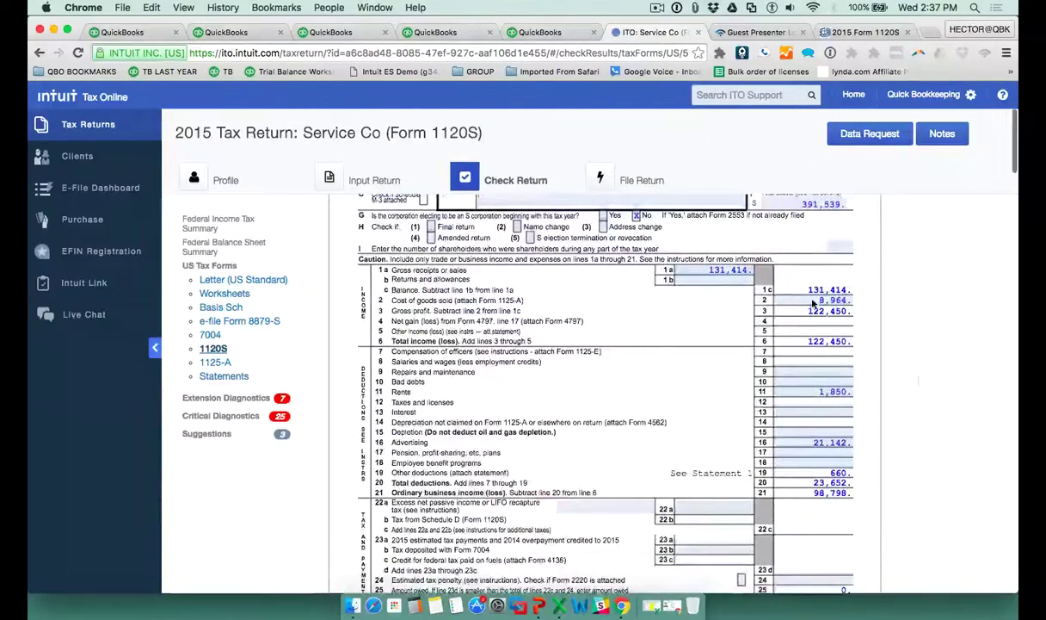
left_click(842, 384)
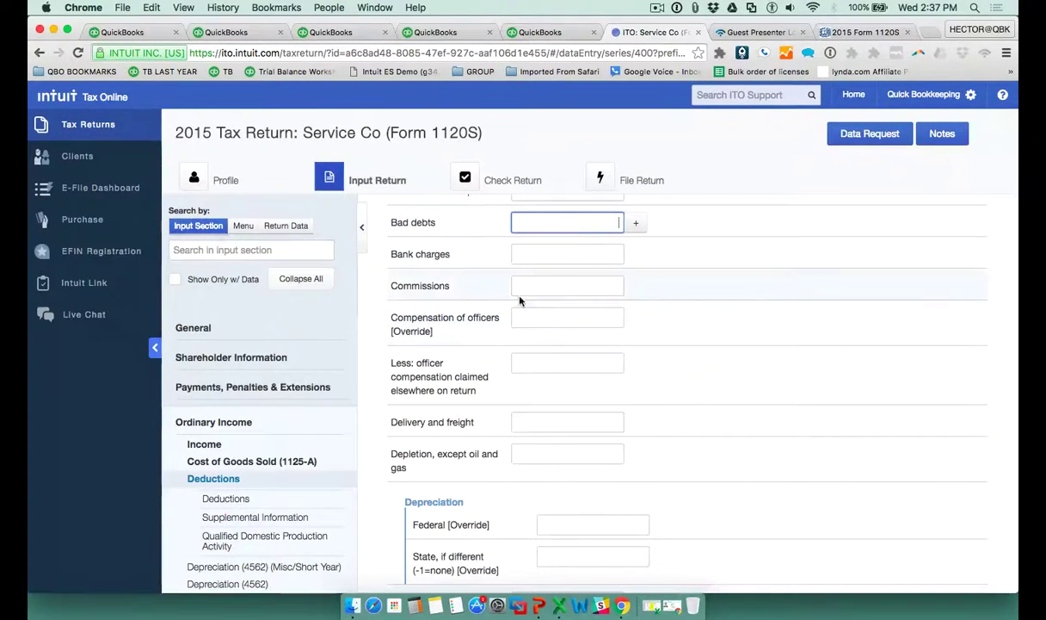
Return to Form 1120S in the return check and examine page 1 from the income and deduction lines through the paid preparer section
left_click(464, 177)
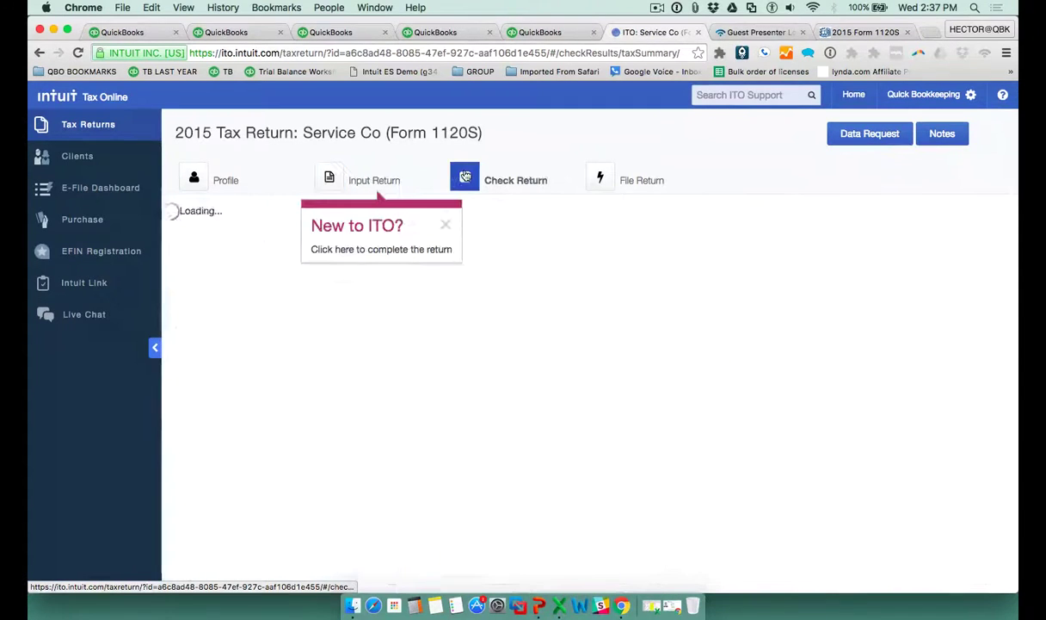
left_click(221, 267)
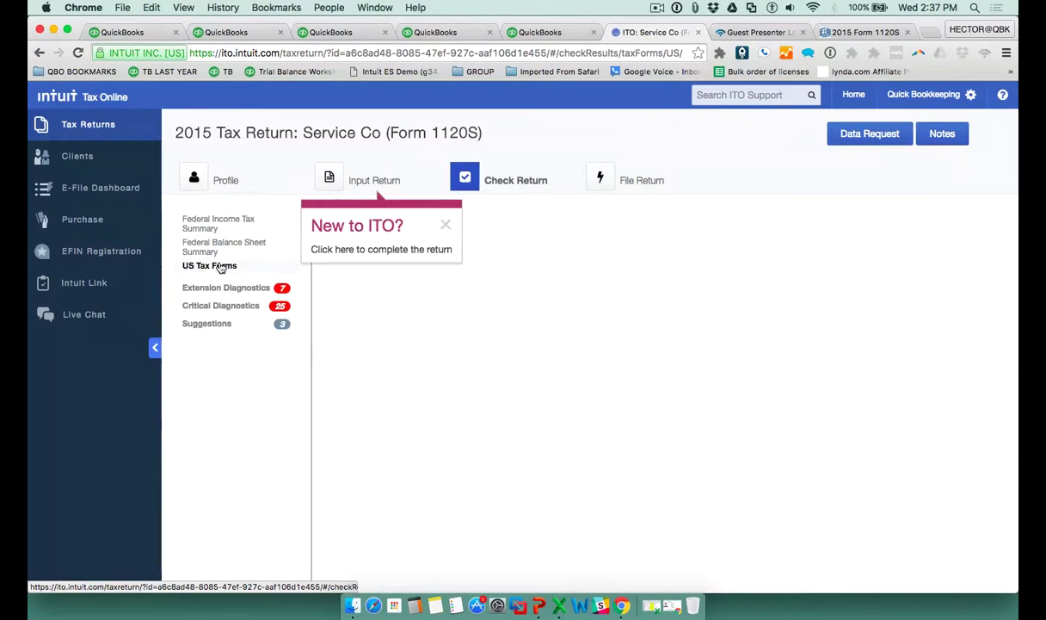
left_click(445, 225)
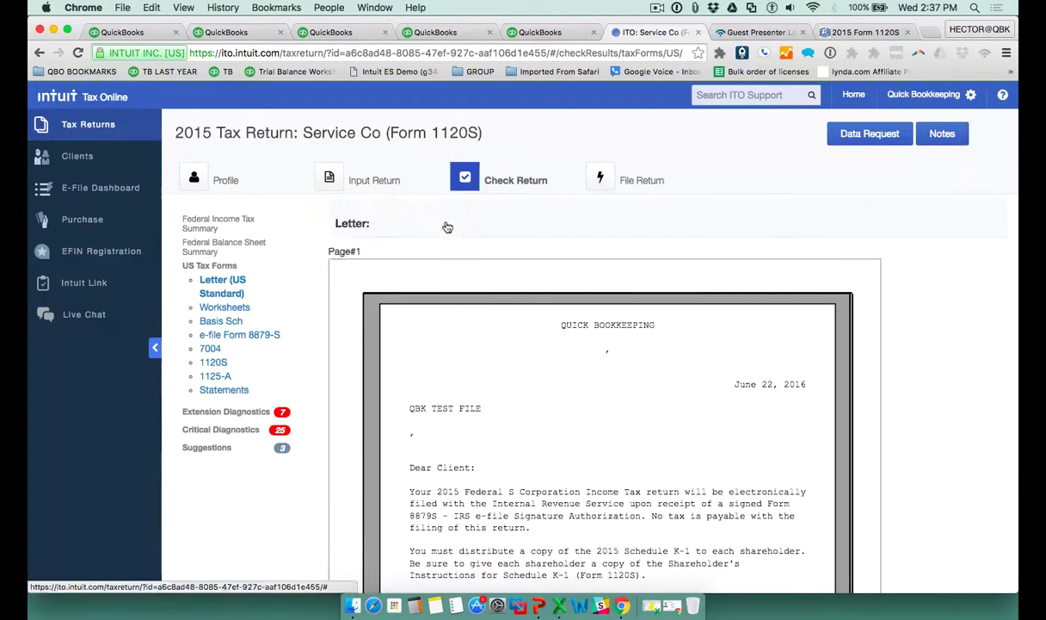
left_click(215, 363)
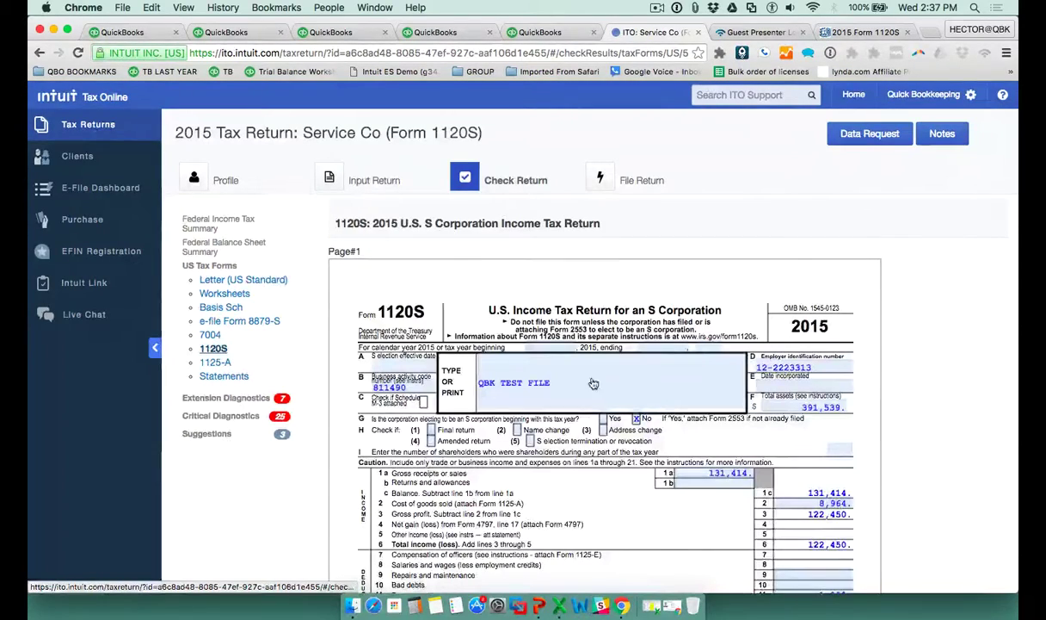
scroll(719, 392, "down", 3)
scroll(718, 392, "down", 2)
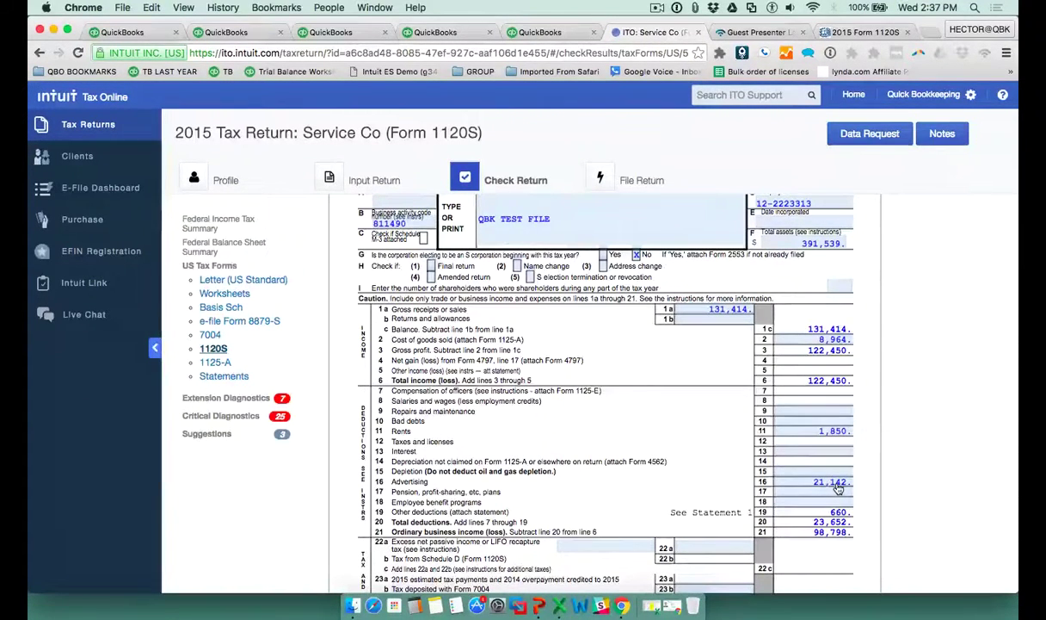
scroll(839, 488, "down", 2)
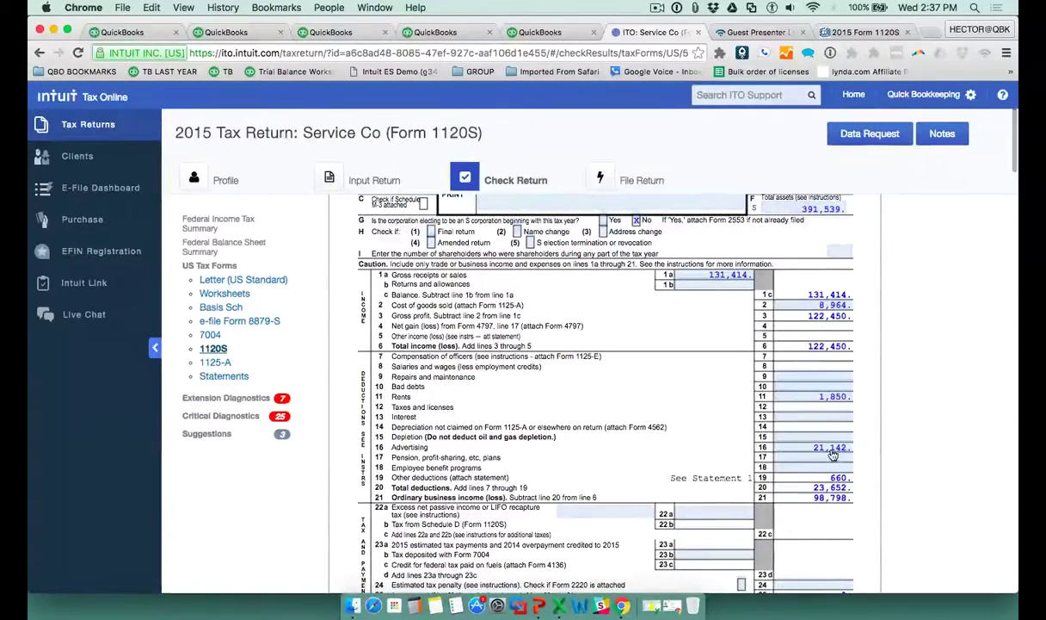
scroll(839, 460, "down", 4)
scroll(842, 467, "down", 10)
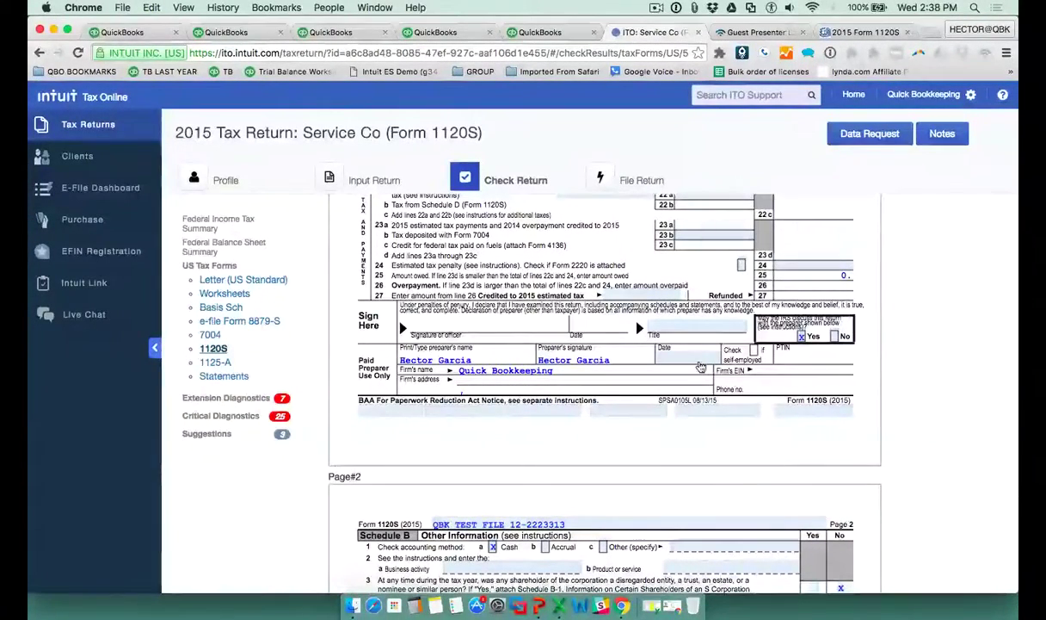
scroll(663, 349, "up", 3)
scroll(654, 413, "up", 2)
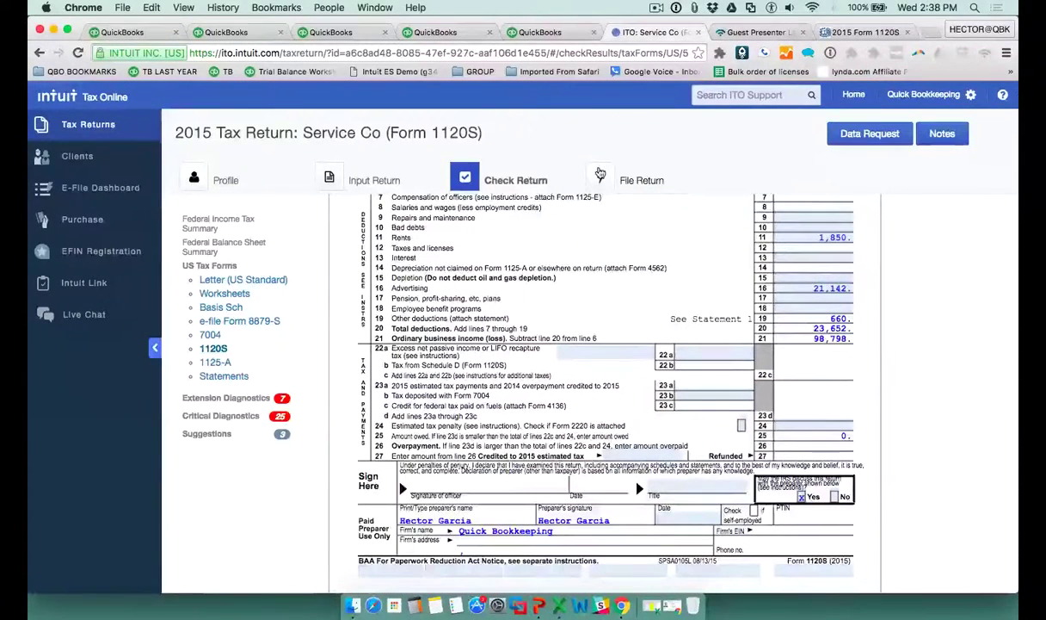
In the filing options, confirm View/Print Return PDF using one purchased credit, and start sharing the PDF via Link without continuing
left_click(599, 174)
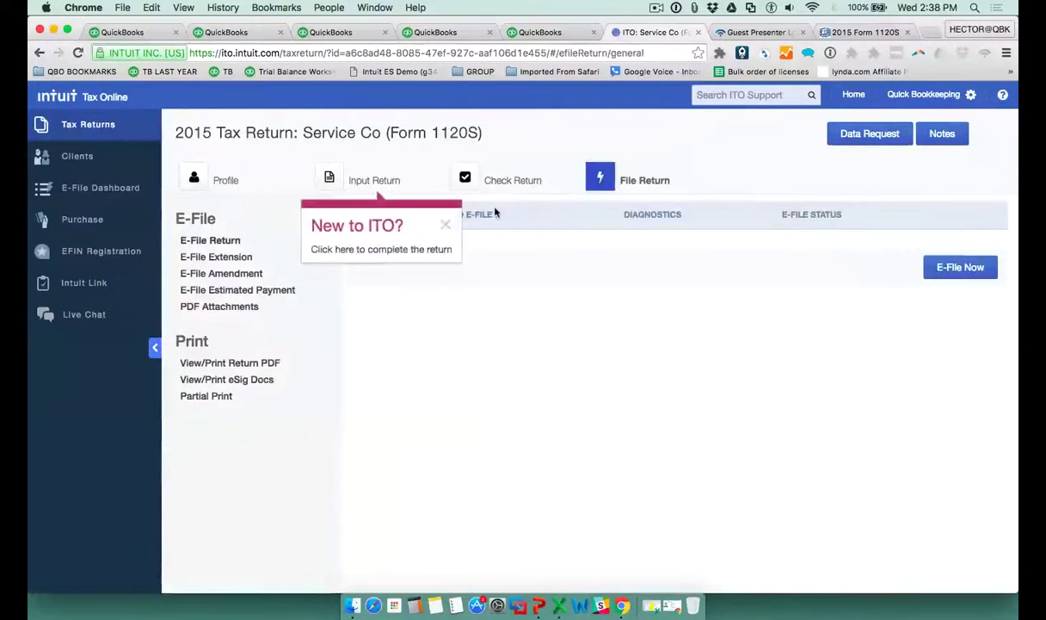
left_click(445, 226)
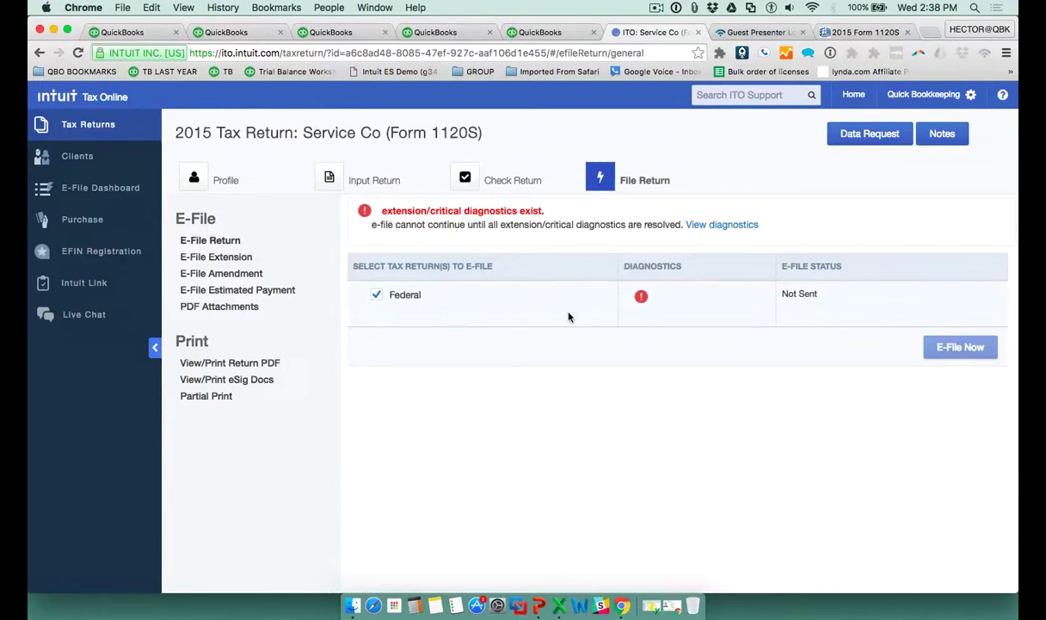
left_click(249, 364)
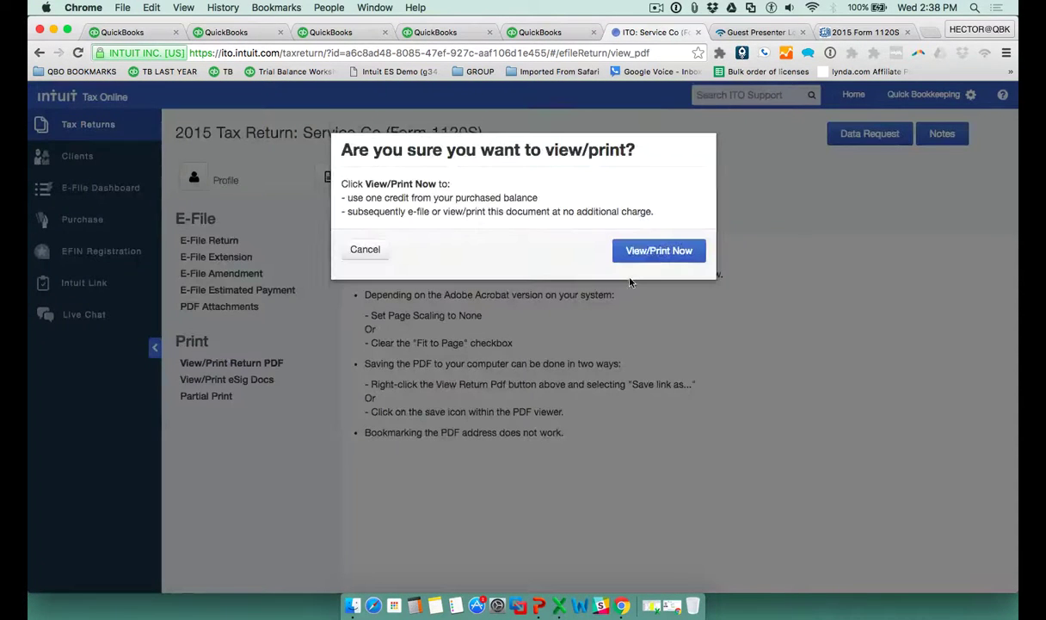
left_click(658, 250)
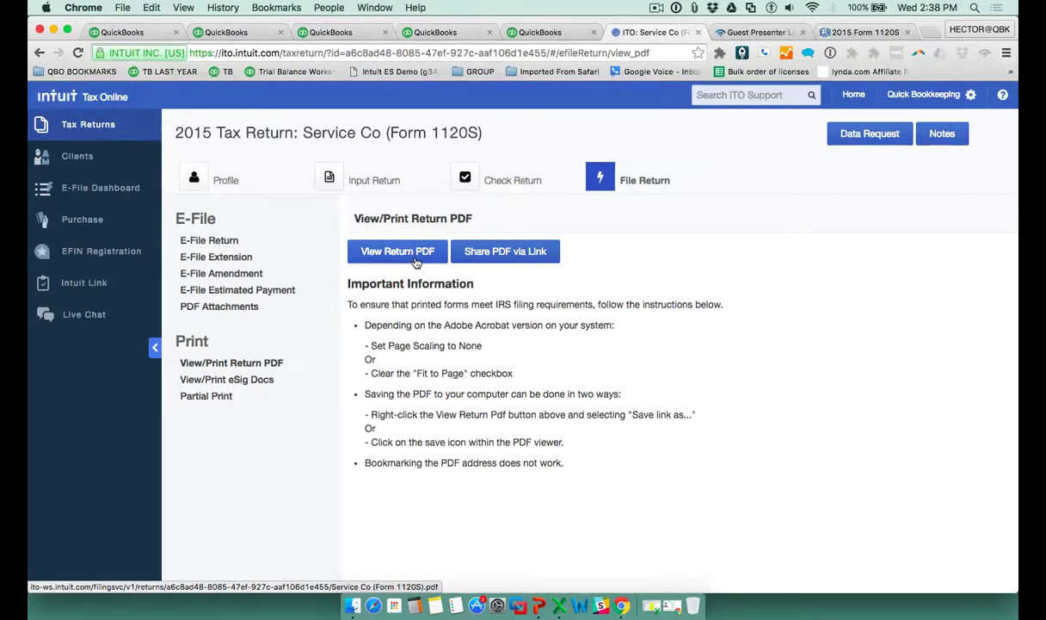
left_click(505, 252)
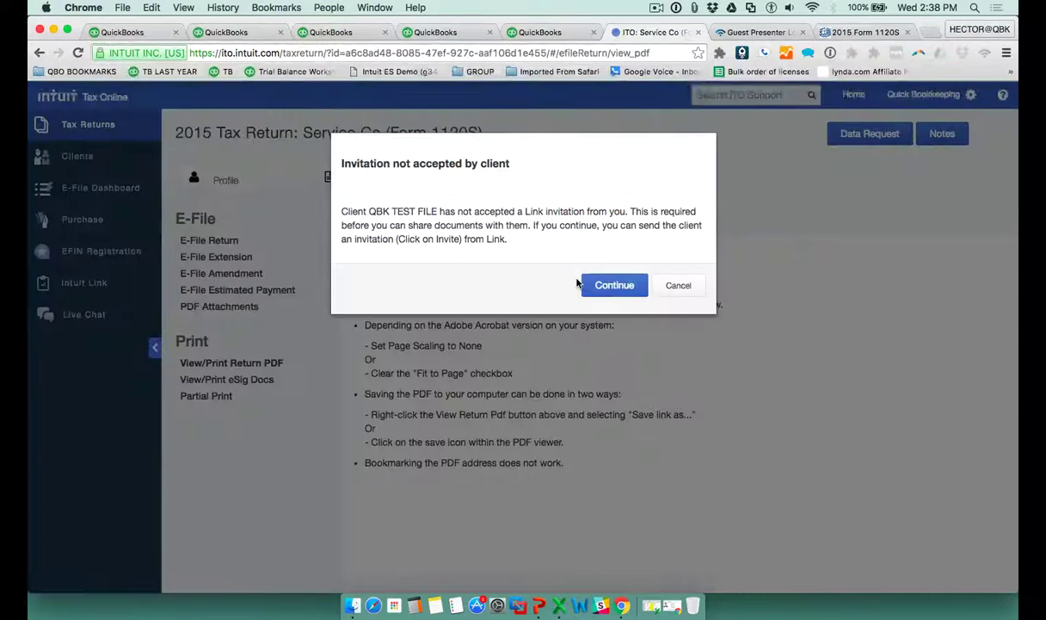
left_click(673, 289)
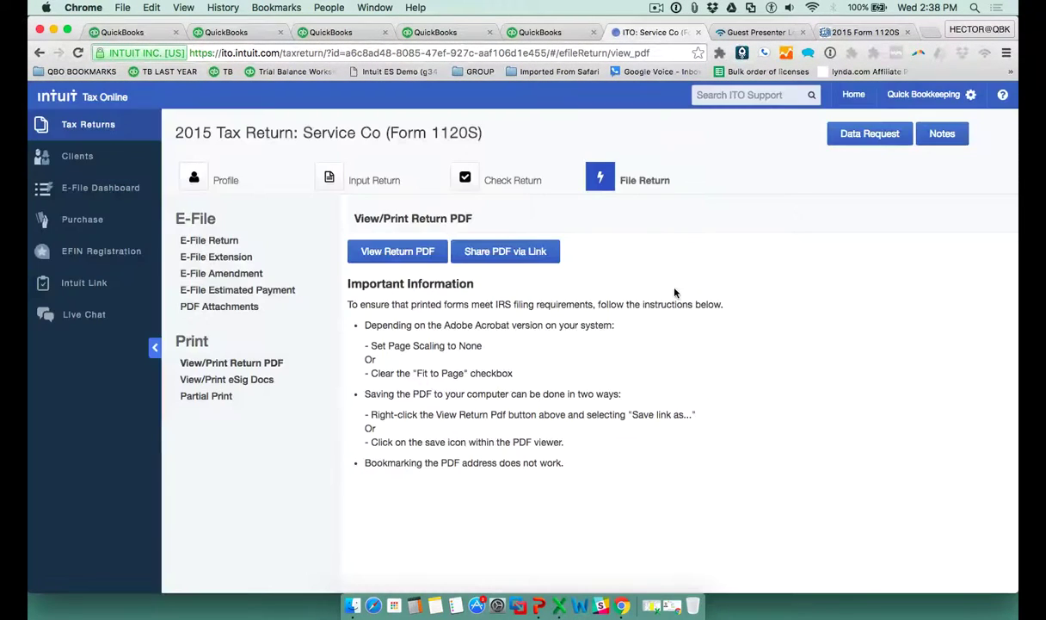
View the return PDF, examine the e-file authorization, Form 1120S page 1, Schedule B and Schedule K, and close the PDF
left_click(393, 258)
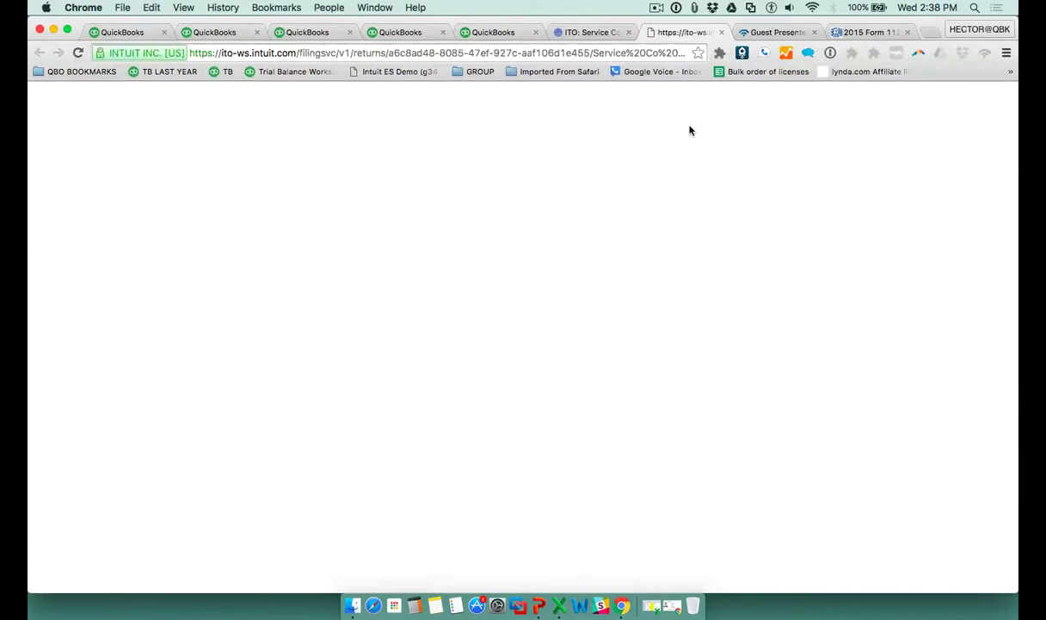
scroll(675, 258, "down", 5)
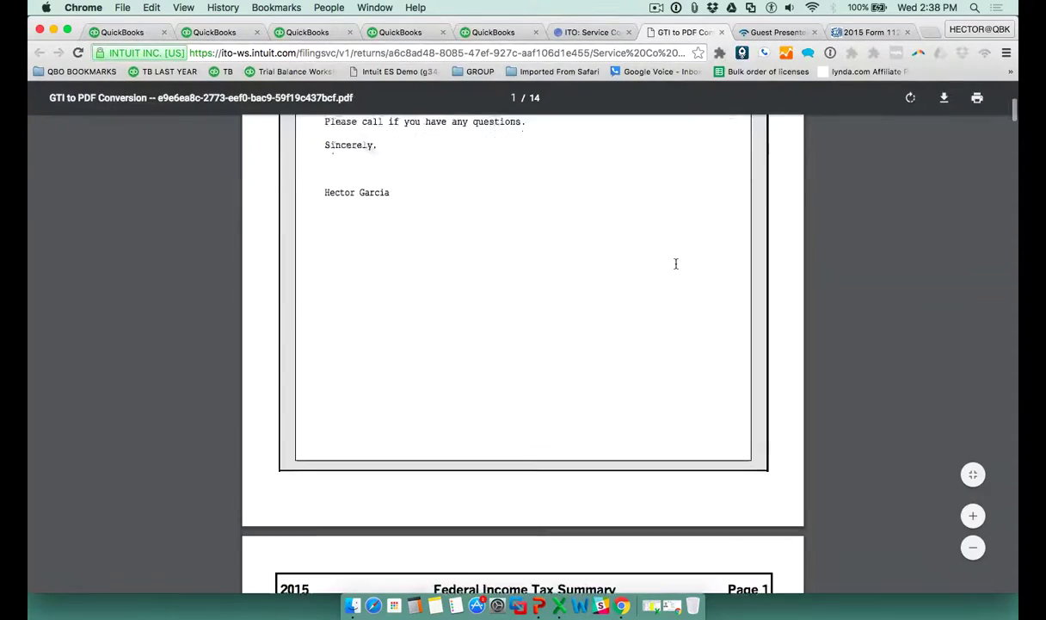
scroll(662, 228, "up", 3)
scroll(661, 222, "down", 15)
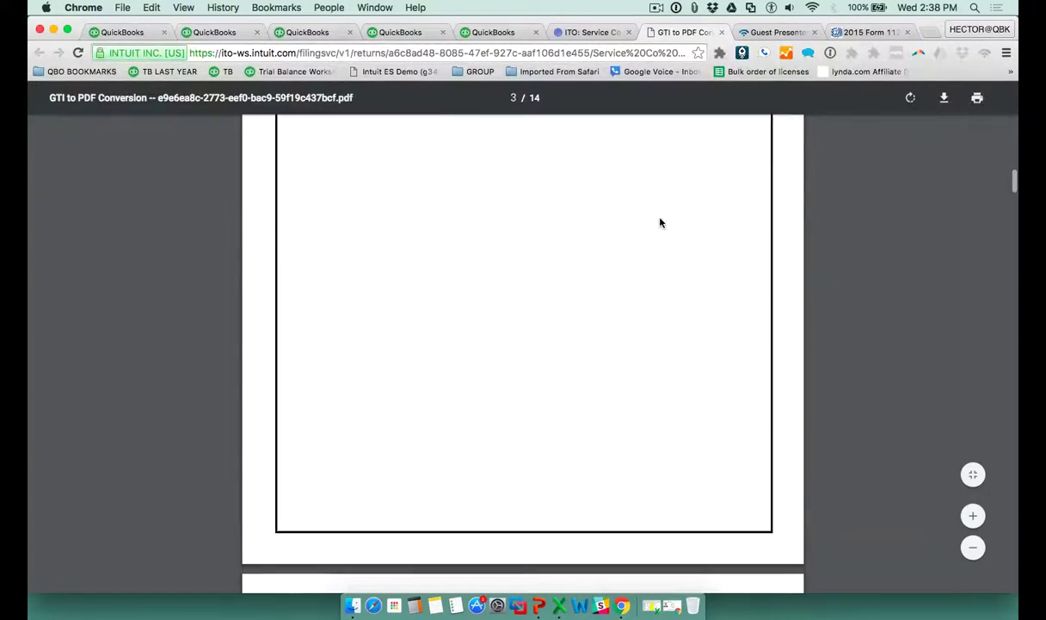
scroll(661, 222, "down", 20)
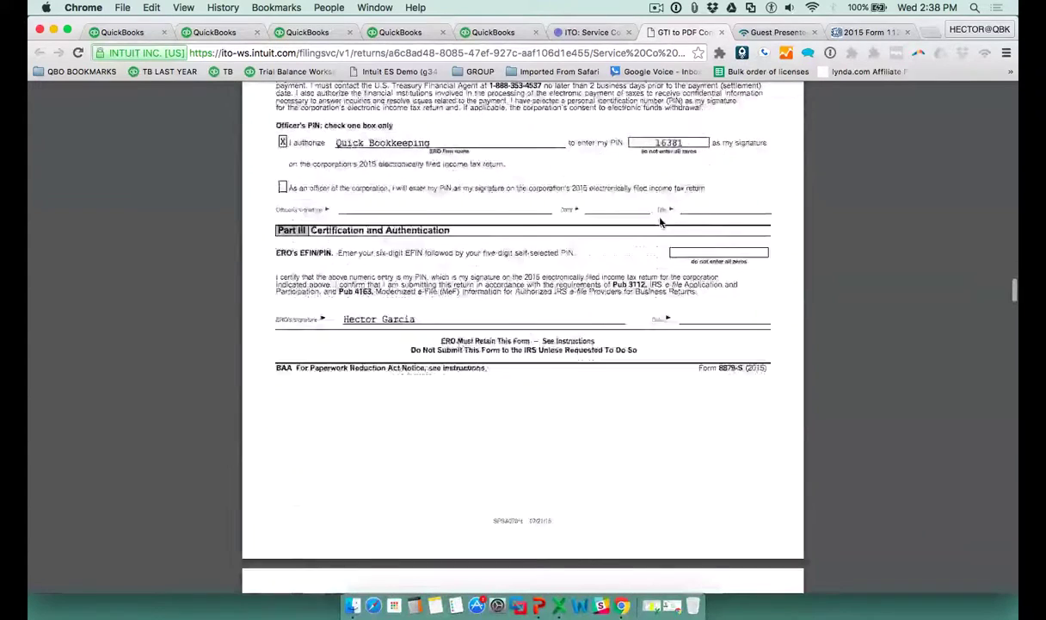
scroll(671, 238, "down", 15)
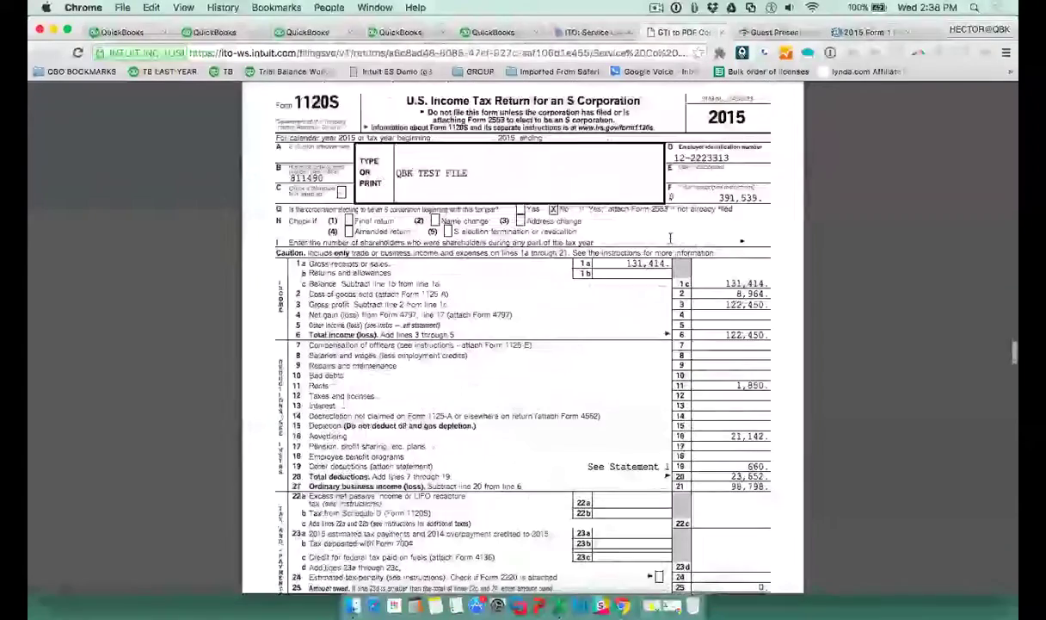
scroll(670, 238, "down", 8)
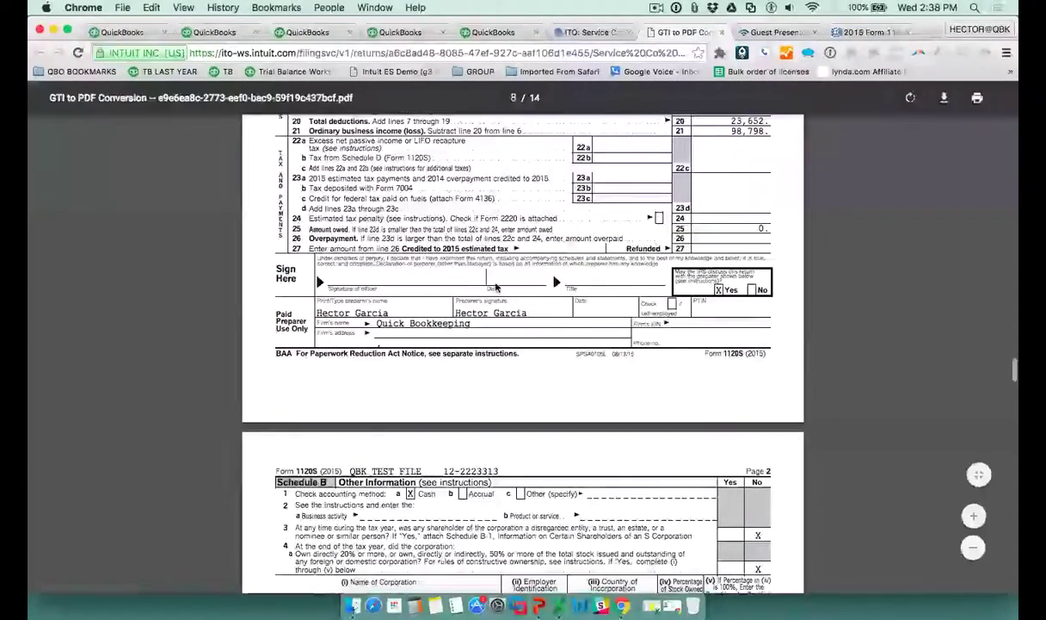
scroll(646, 342, "down", 15)
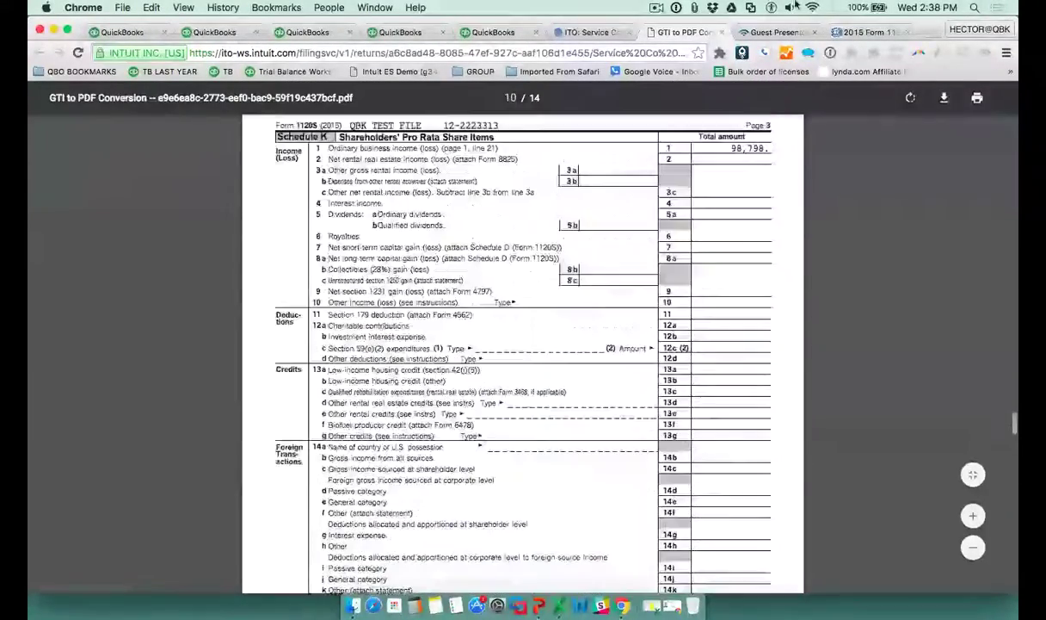
left_click(721, 32)
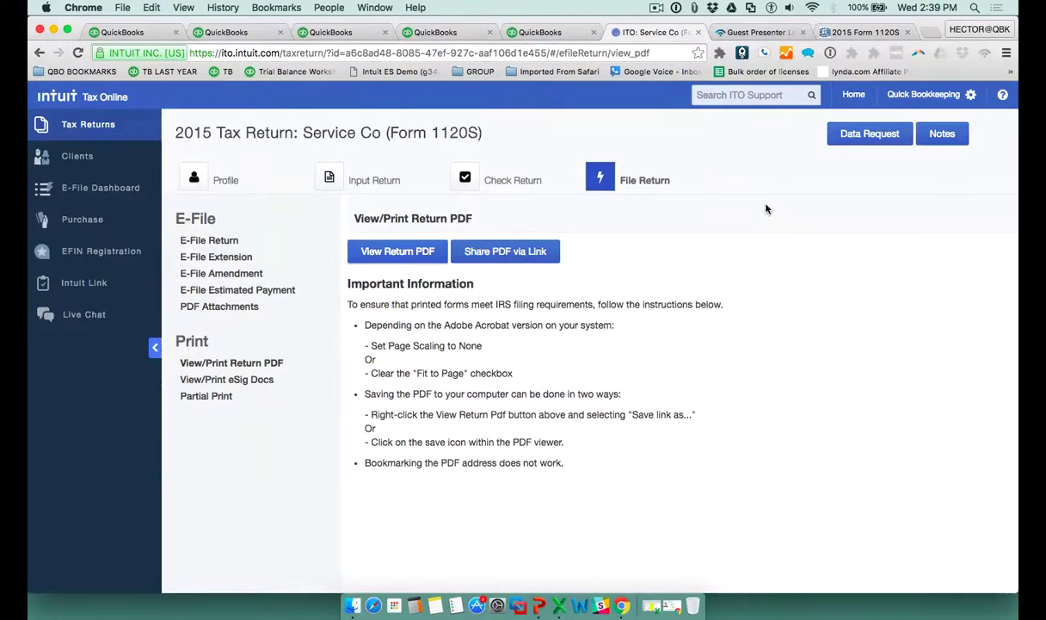
Save a note on the return reading "Imported from QBO on 06/21/2016" and "Cient was missing froms."
left_click(943, 135)
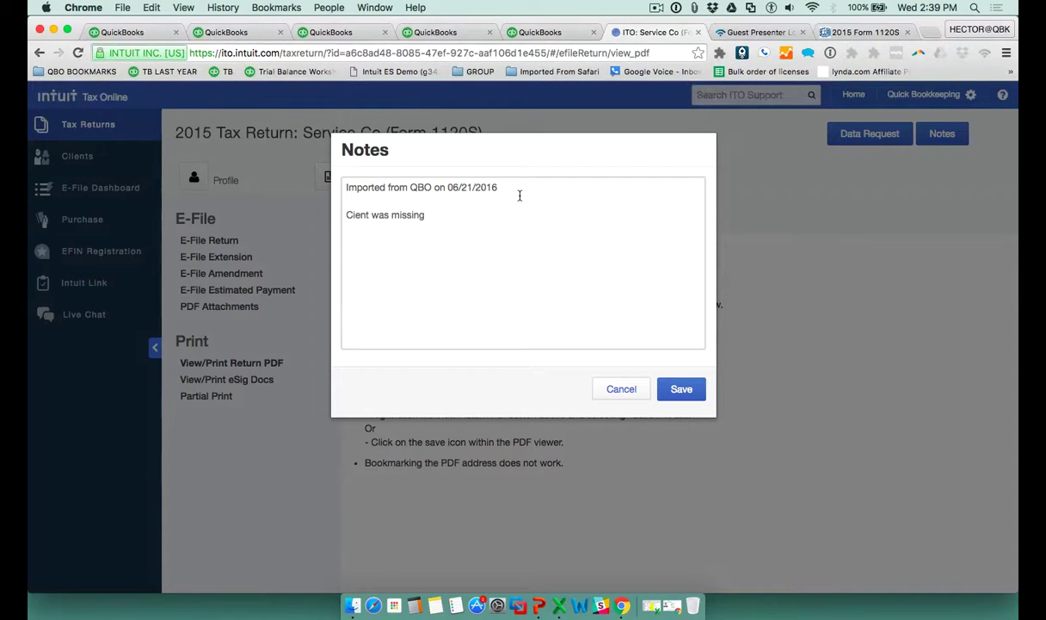
key("BackSpace")
key("BackSpace")
type("froms.")
left_click(681, 391)
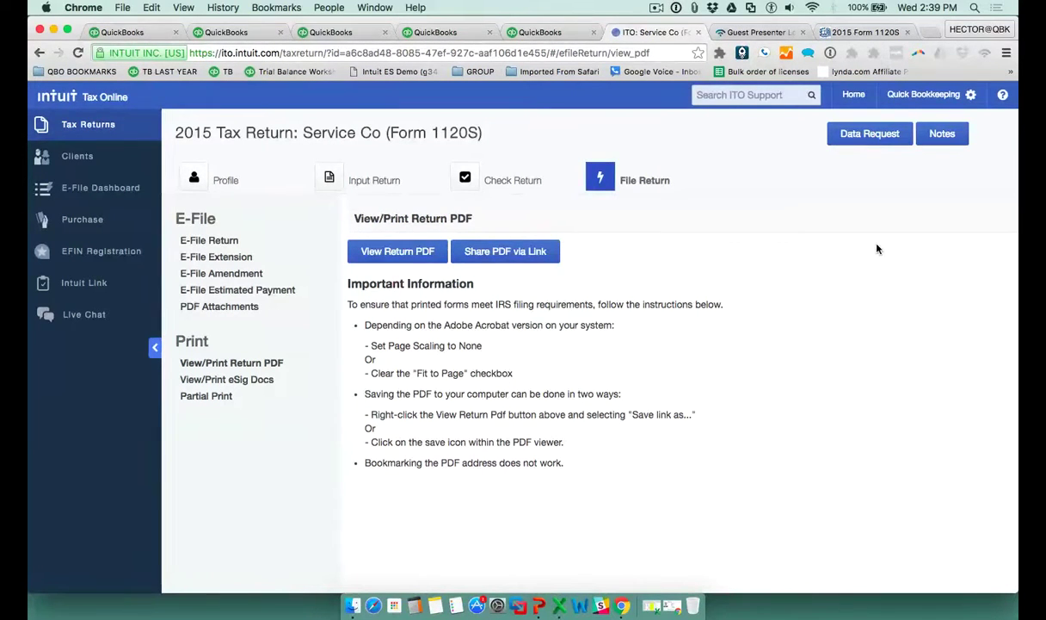
Open the return's data request, request more data through Intuit Link, and examine the draft document requests and client questions
left_click(867, 140)
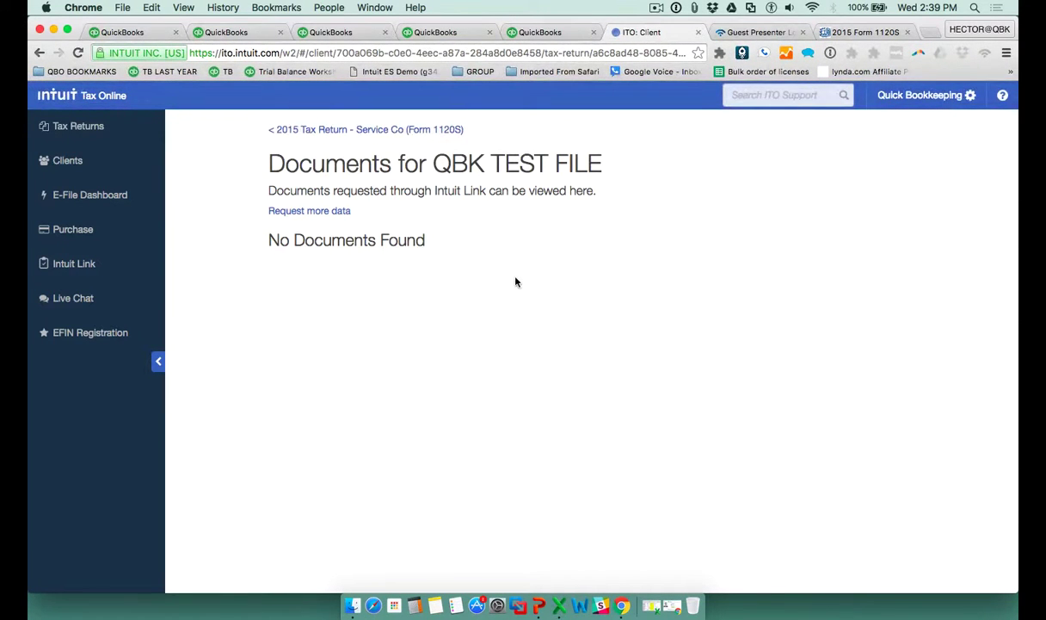
left_click(340, 212)
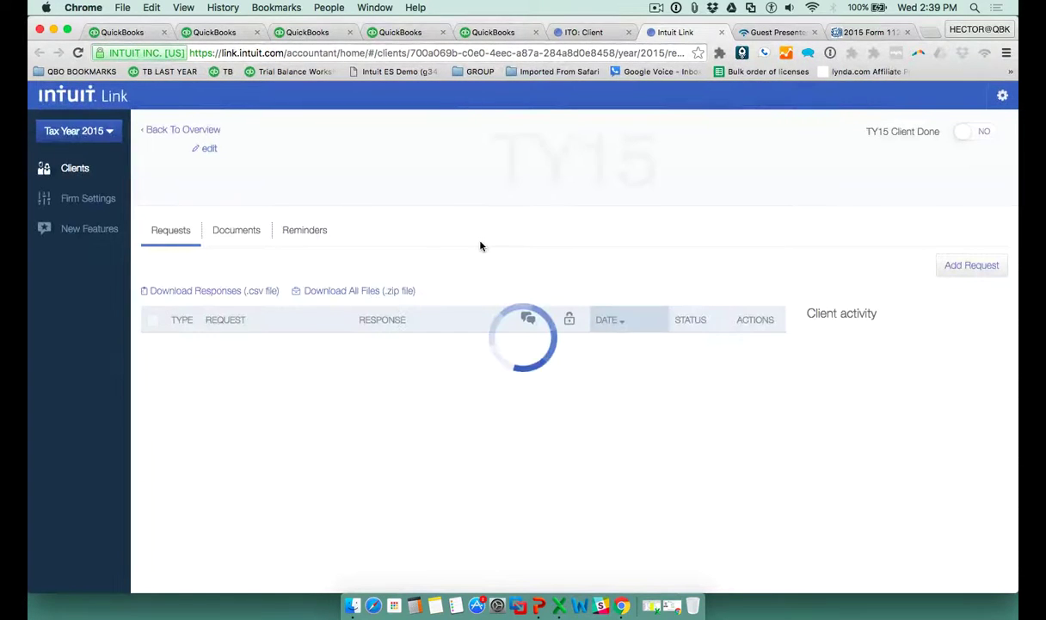
scroll(481, 246, "down", 2)
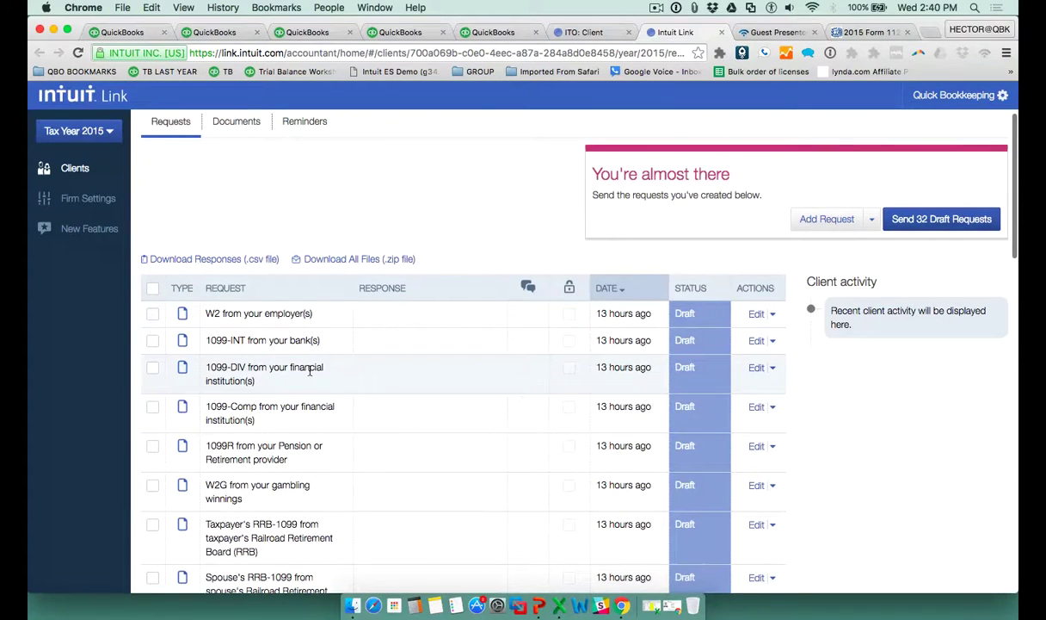
scroll(390, 432, "down", 3)
scroll(305, 451, "down", 3)
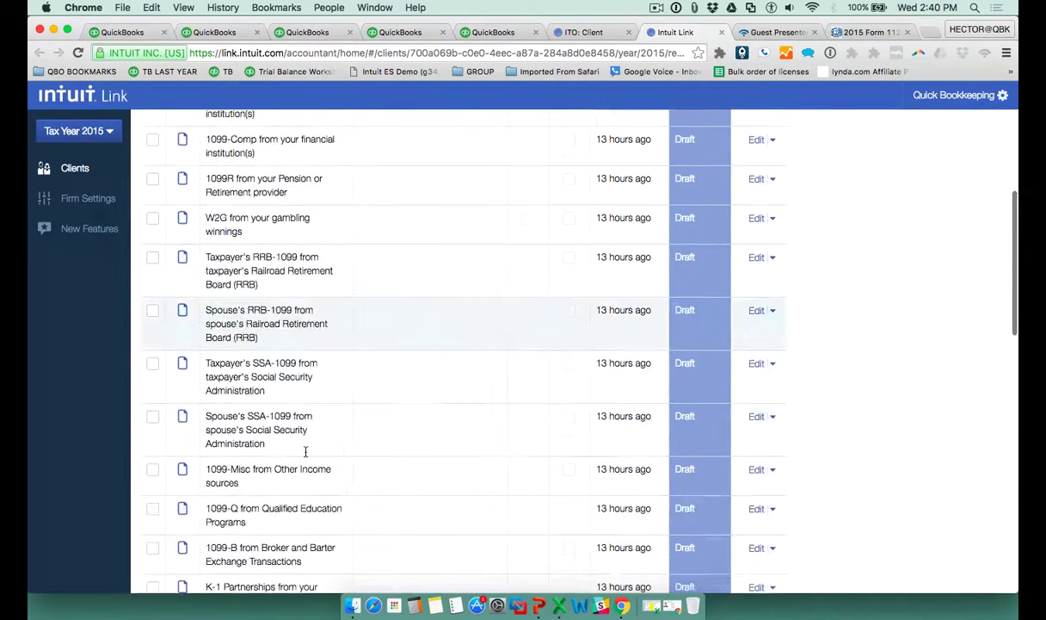
scroll(306, 451, "down", 3)
scroll(306, 451, "down", 4)
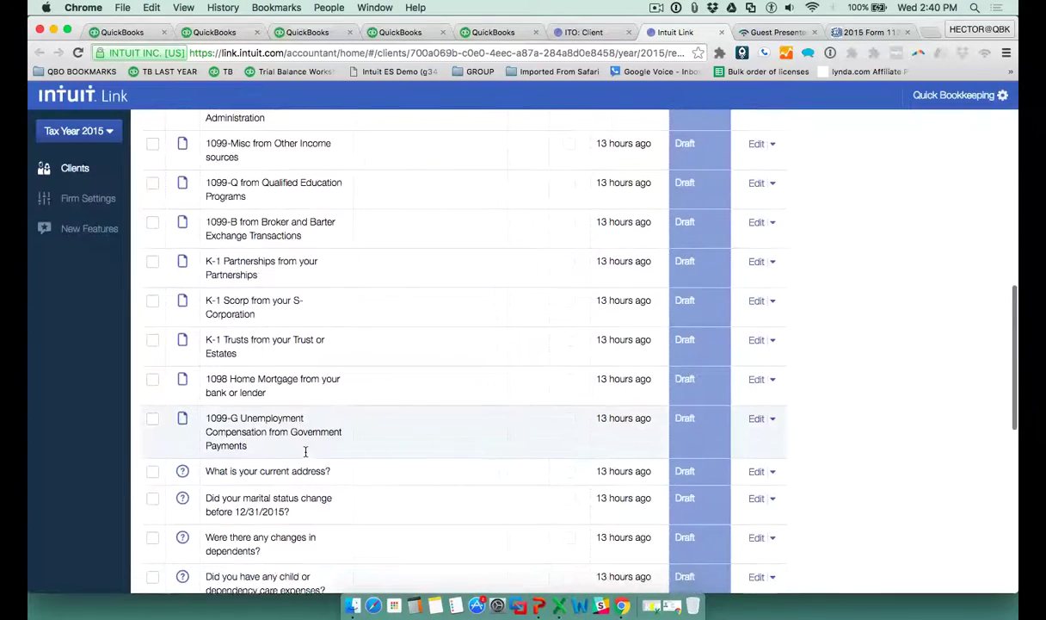
scroll(305, 451, "down", 5)
scroll(305, 451, "down", 2)
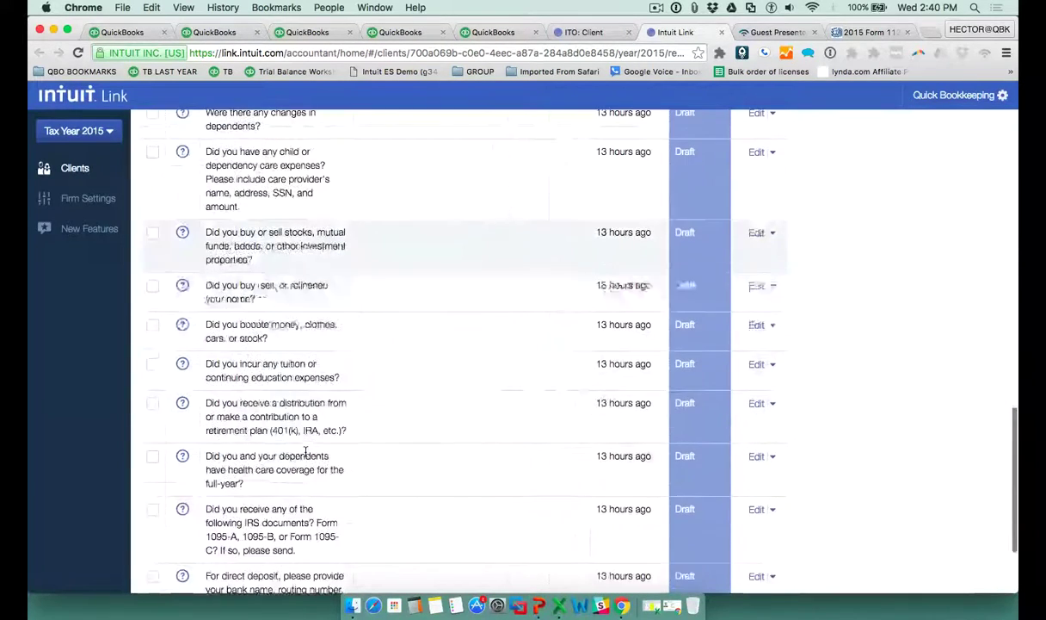
scroll(253, 285, "up", 20)
scroll(253, 285, "up", 2)
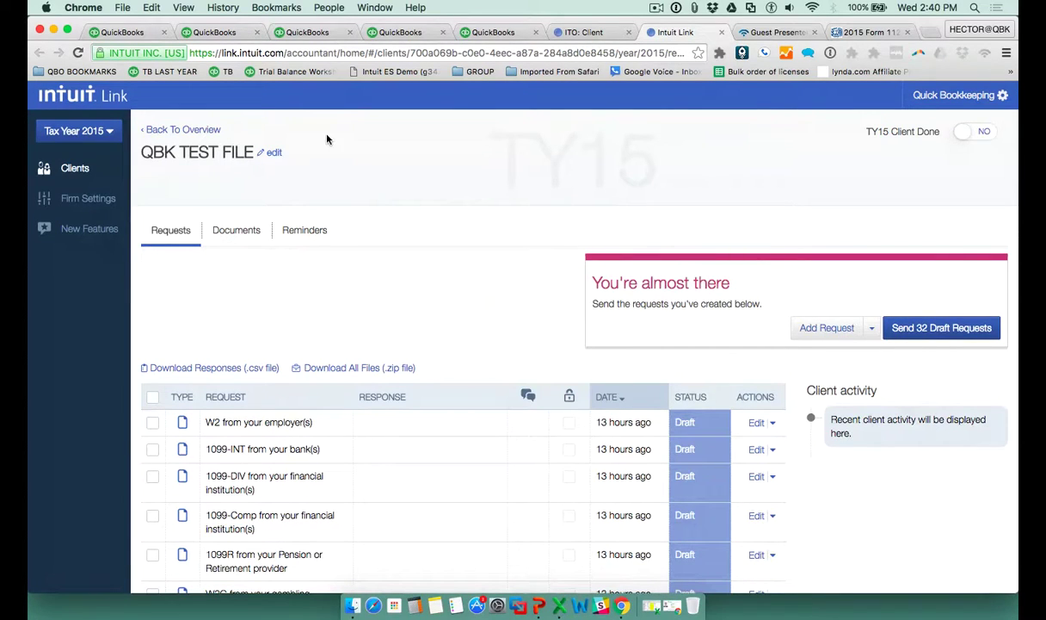
Check the documents exchanged with the QBK TEST FILE client, and return to its requests to examine the download and send options
left_click(234, 232)
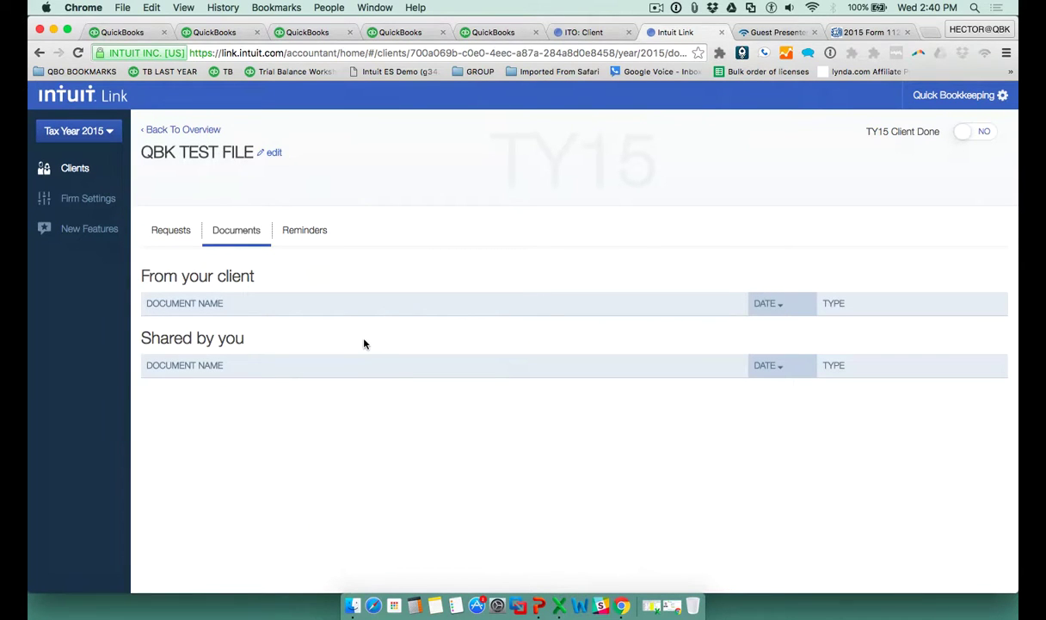
left_click(173, 232)
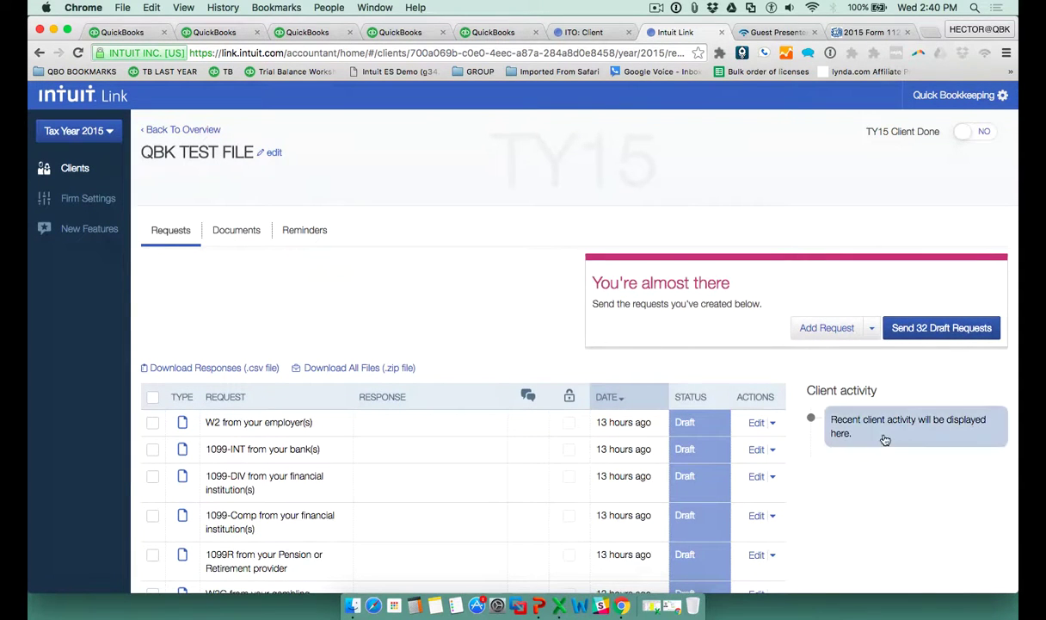
scroll(873, 452, "down", 15)
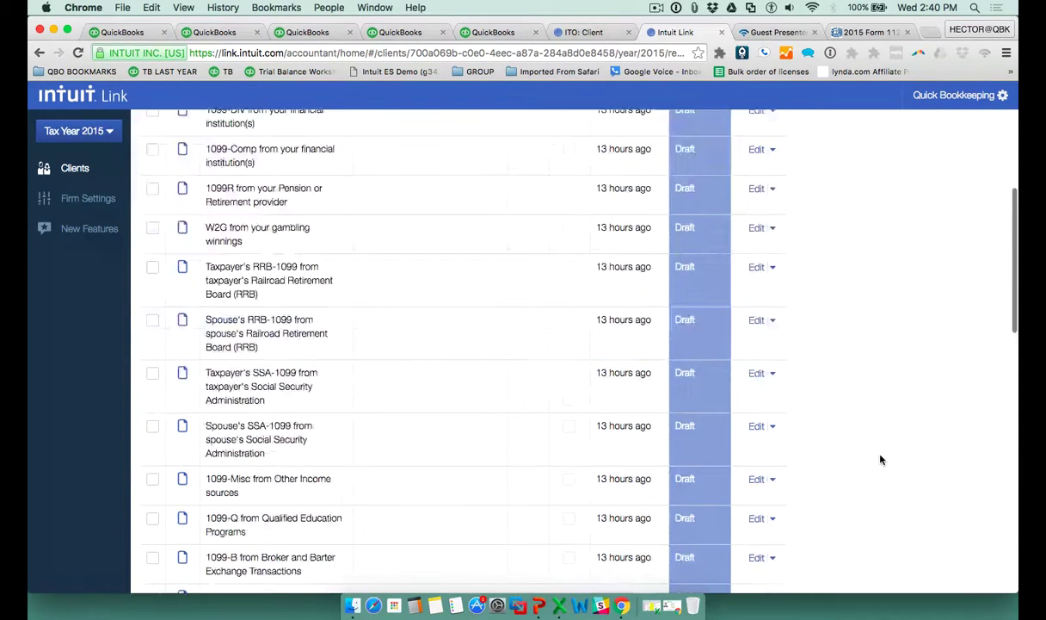
scroll(880, 459, "up", 15)
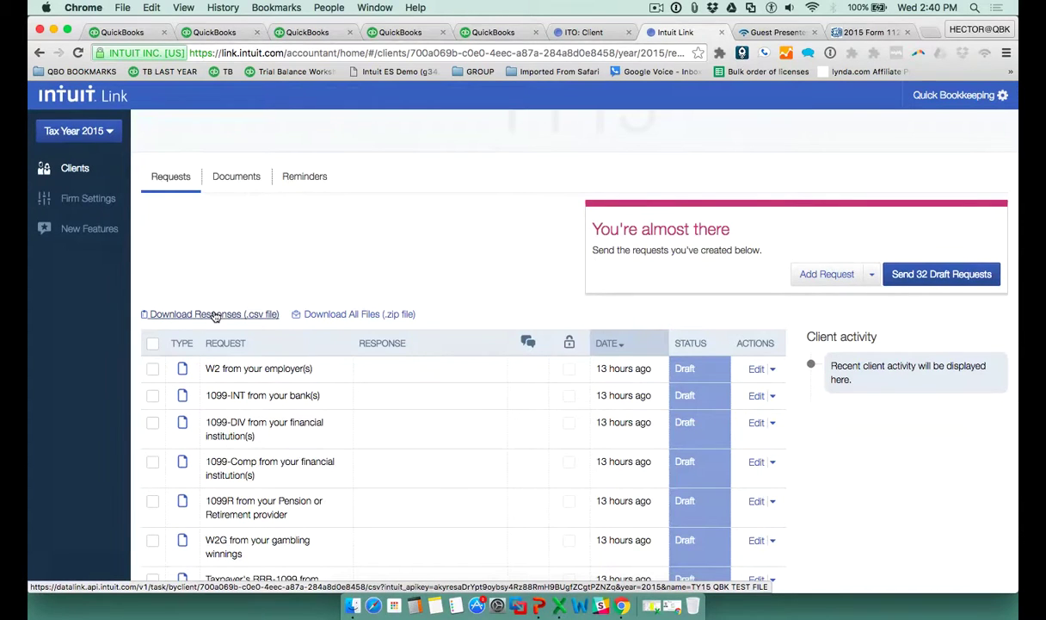
scroll(637, 438, "down", 2)
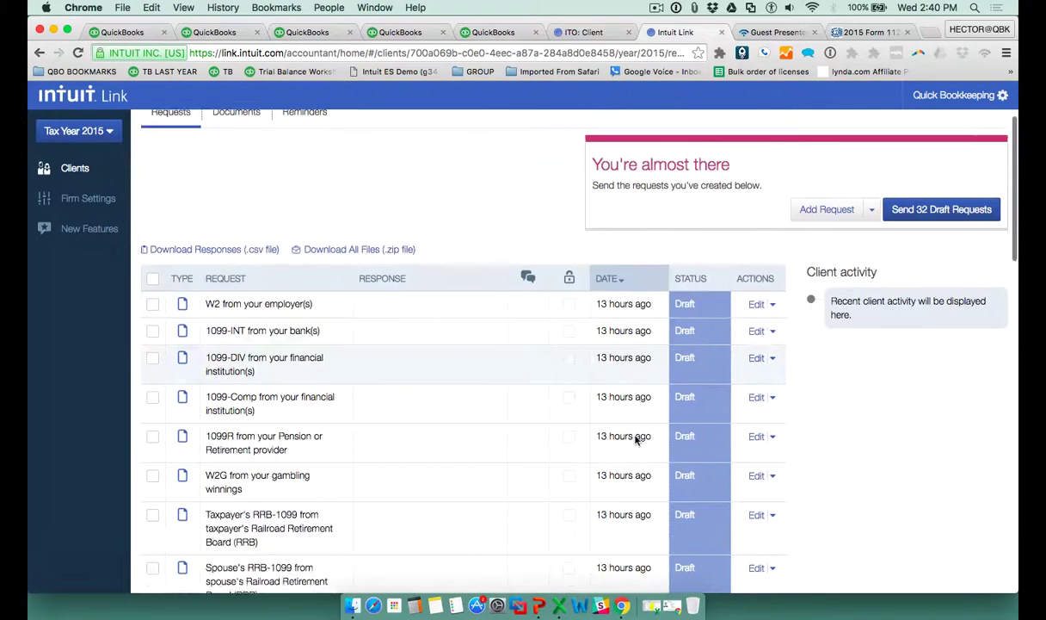
scroll(638, 437, "up", 3)
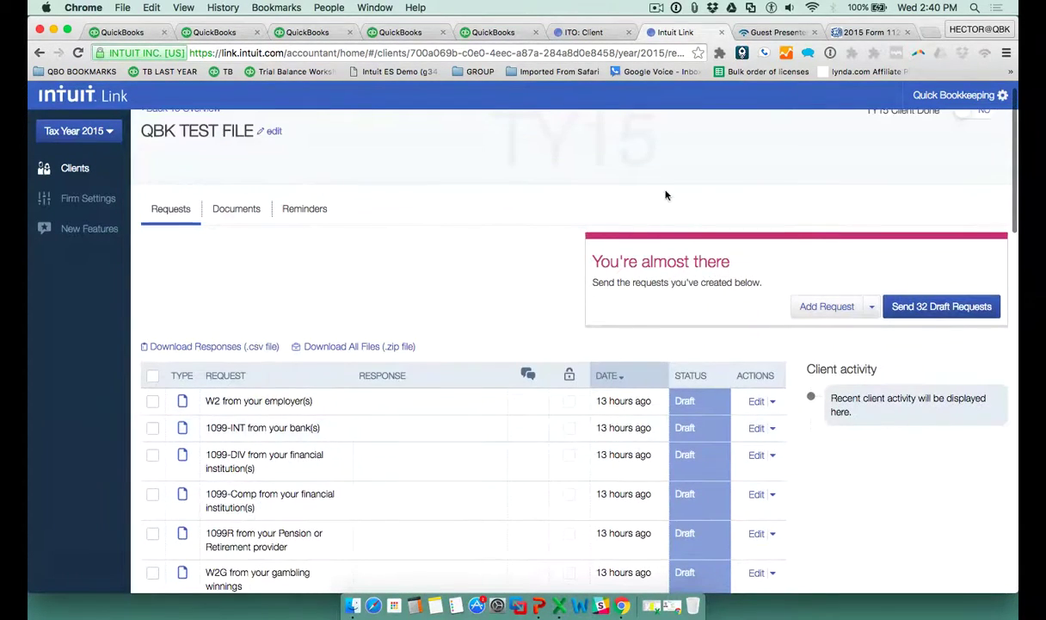
Return to the 2015 Form 1120S return in Intuit Tax Online, continue into the review, and examine the Schedule L balance sheet
left_click(583, 32)
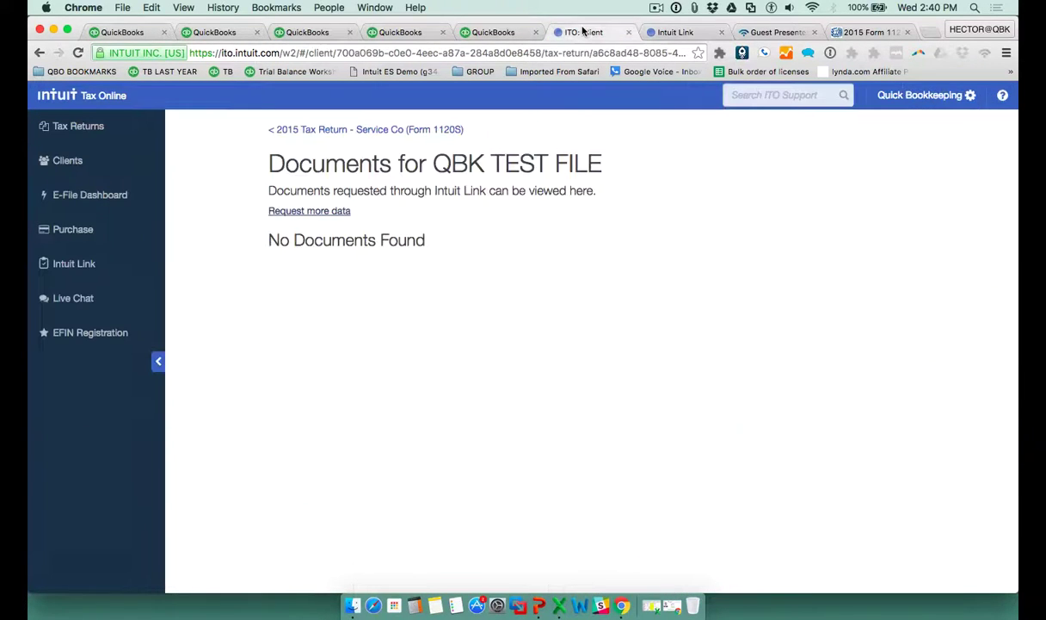
left_click(339, 130)
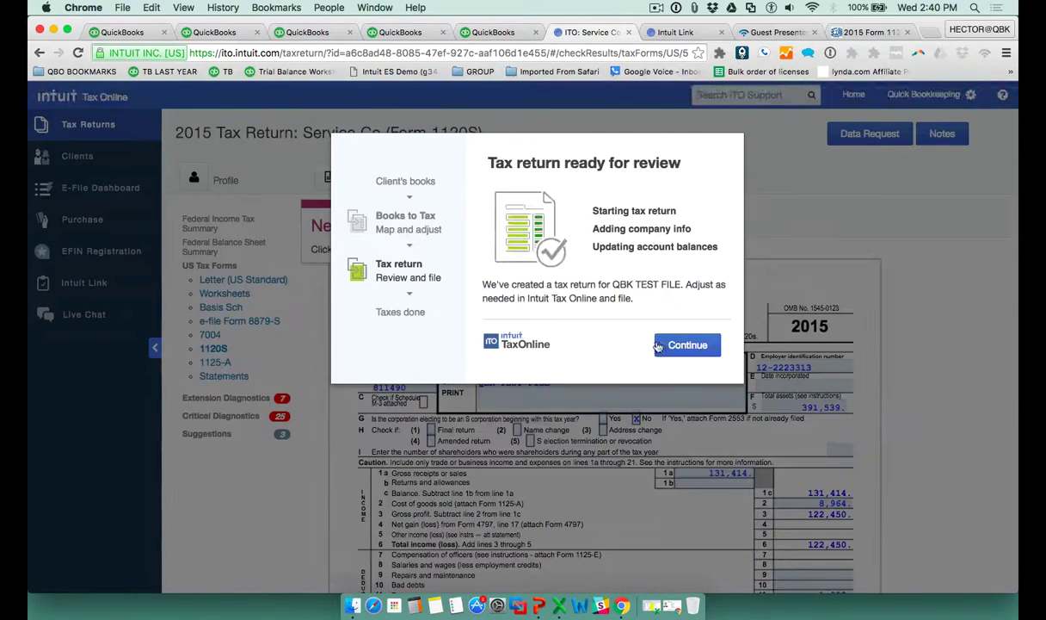
left_click(678, 350)
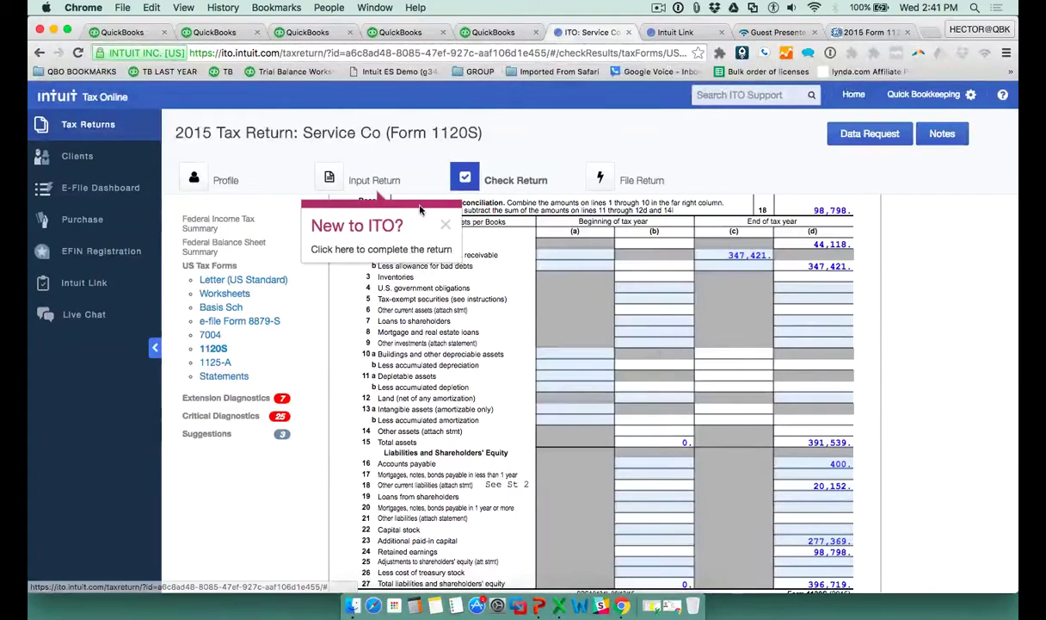
scroll(946, 346, "down", 5)
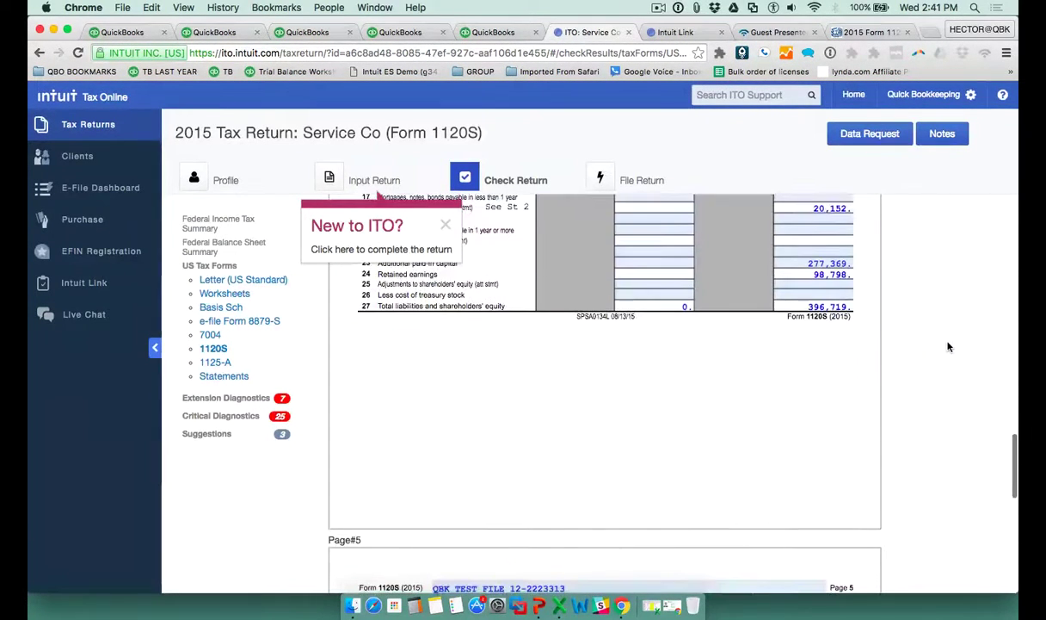
scroll(948, 347, "up", 5)
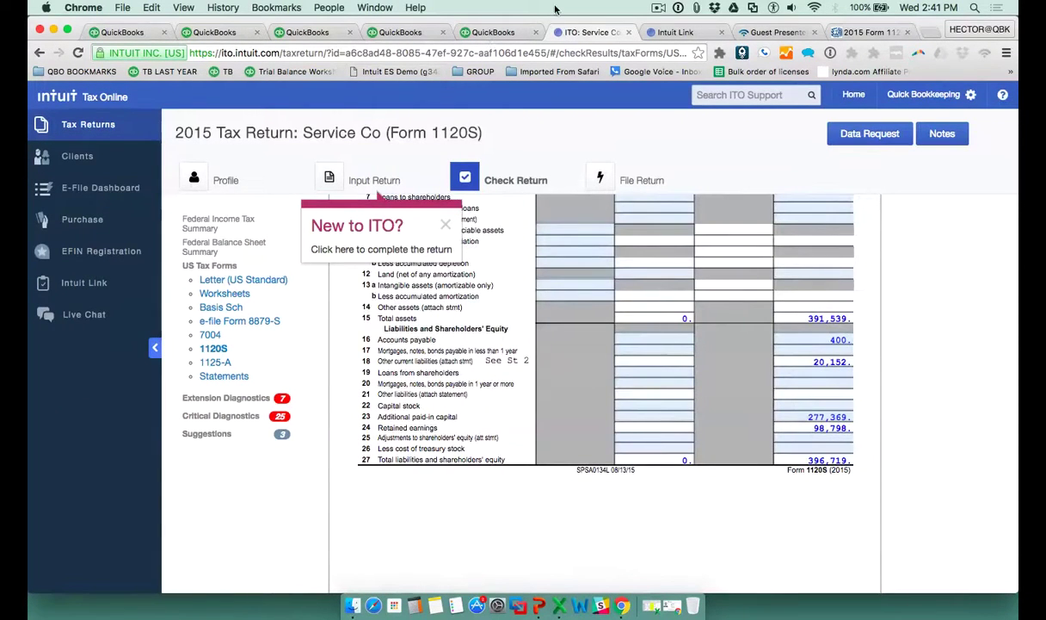
Switch to QuickBooks to view the 2015 Working Trial Balance, close the blank IRS Form 1120S PDF, and return to the trial balance
left_click(510, 36)
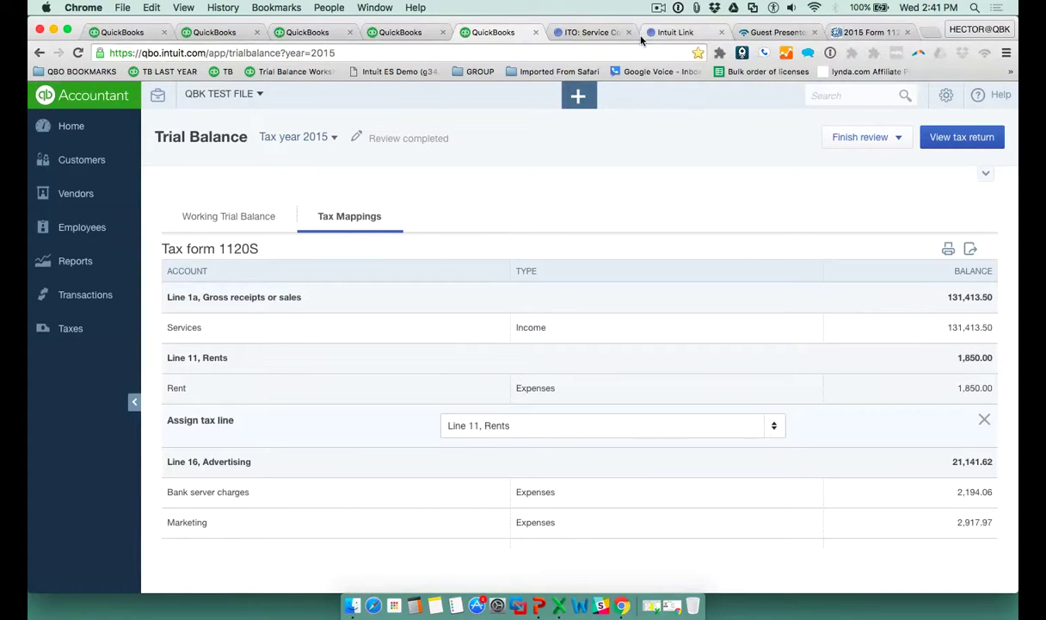
left_click(207, 219)
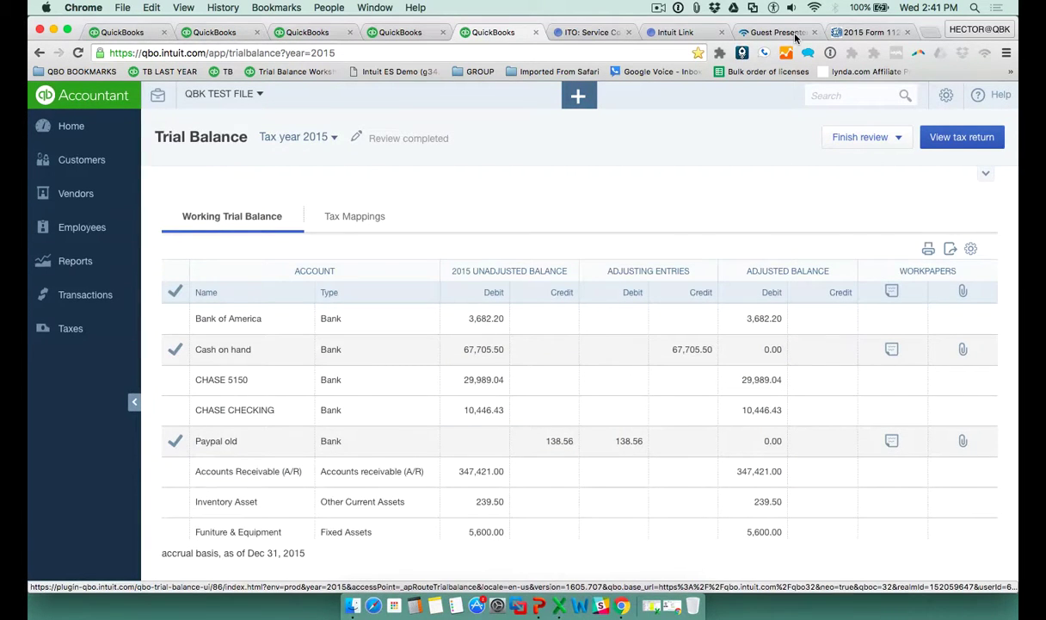
left_click(895, 32)
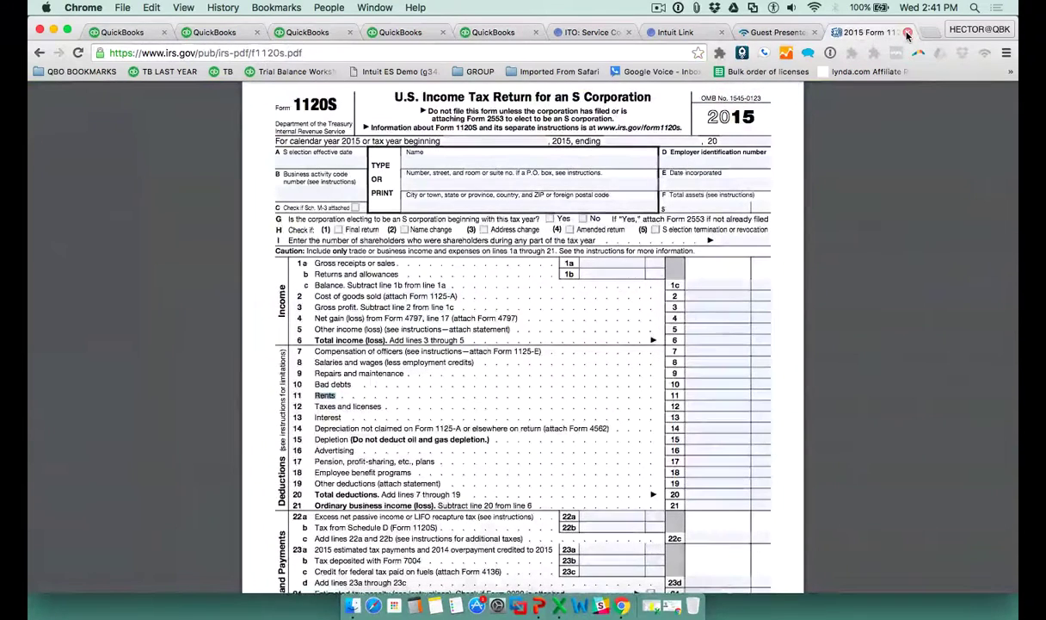
left_click(907, 32)
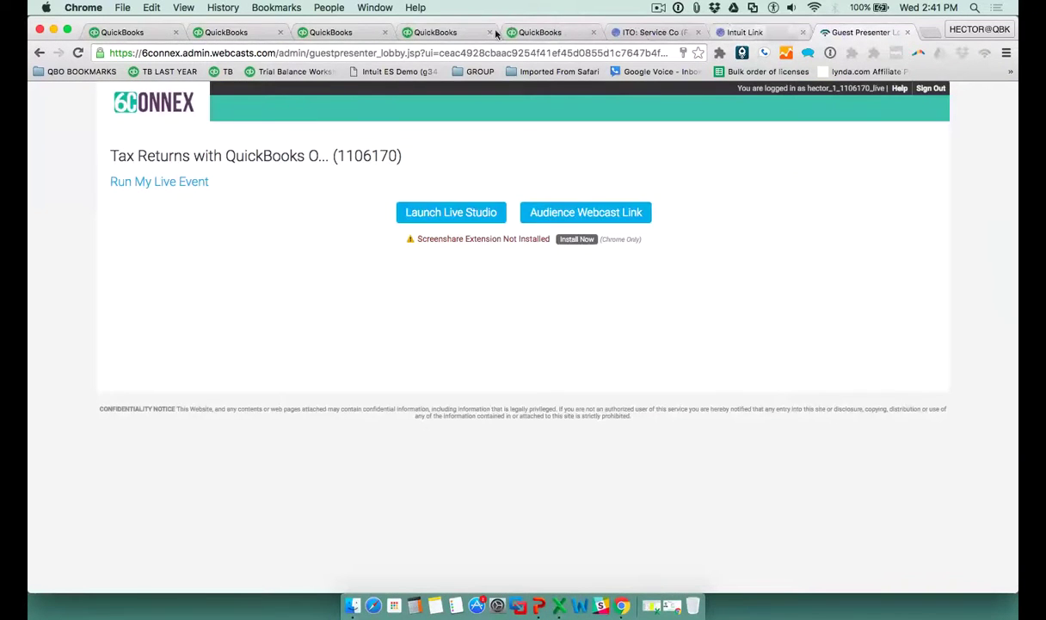
left_click(528, 33)
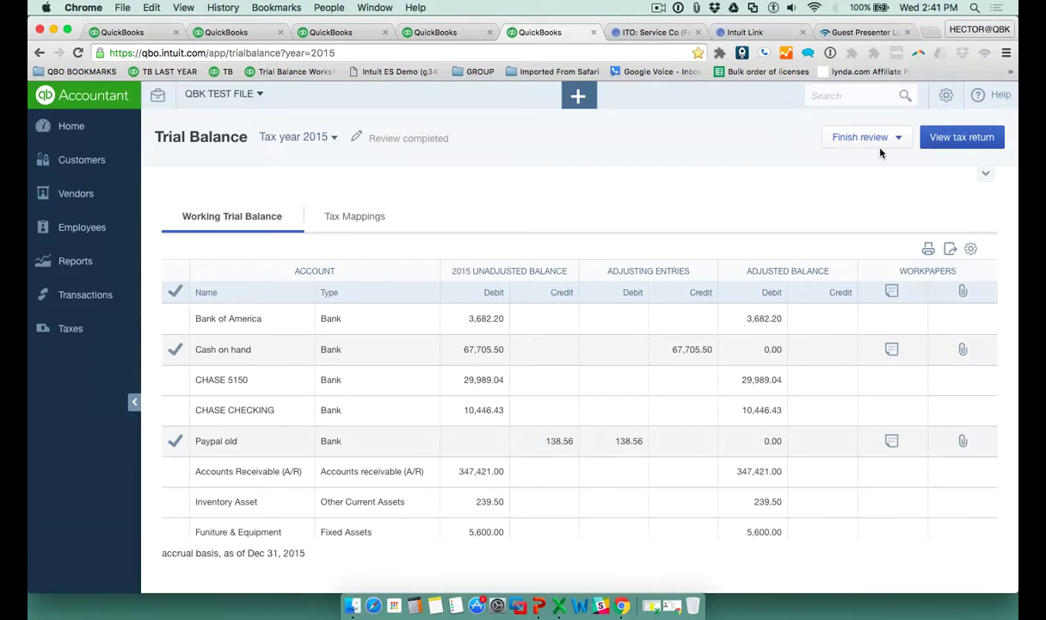
Switch back to Intuit Tax Online and open the Purchase Center to view the tax return and e-signature purchase options
left_click(653, 34)
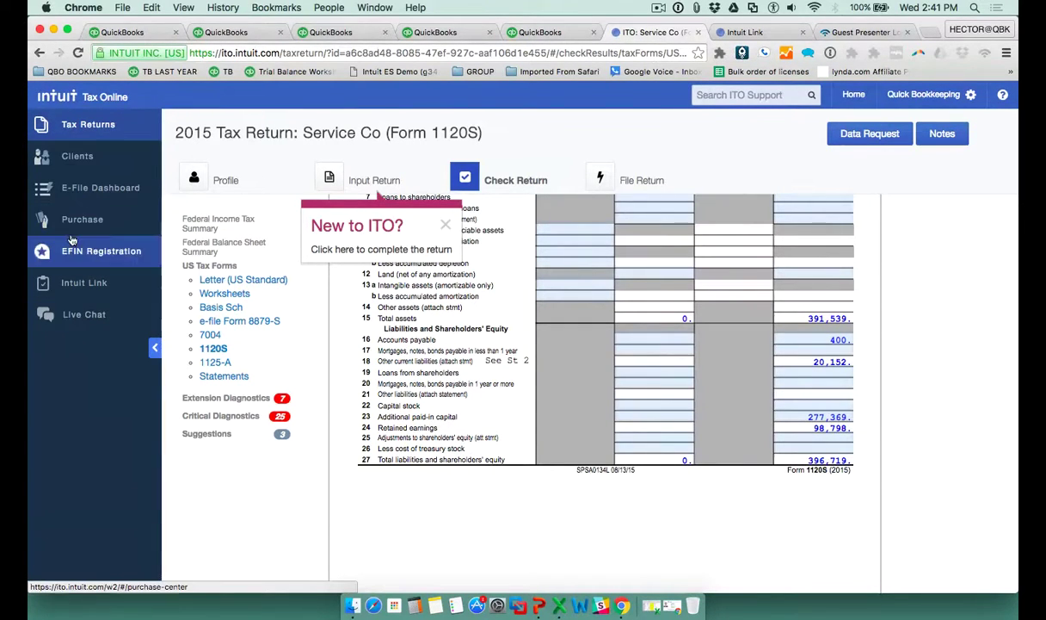
left_click(72, 226)
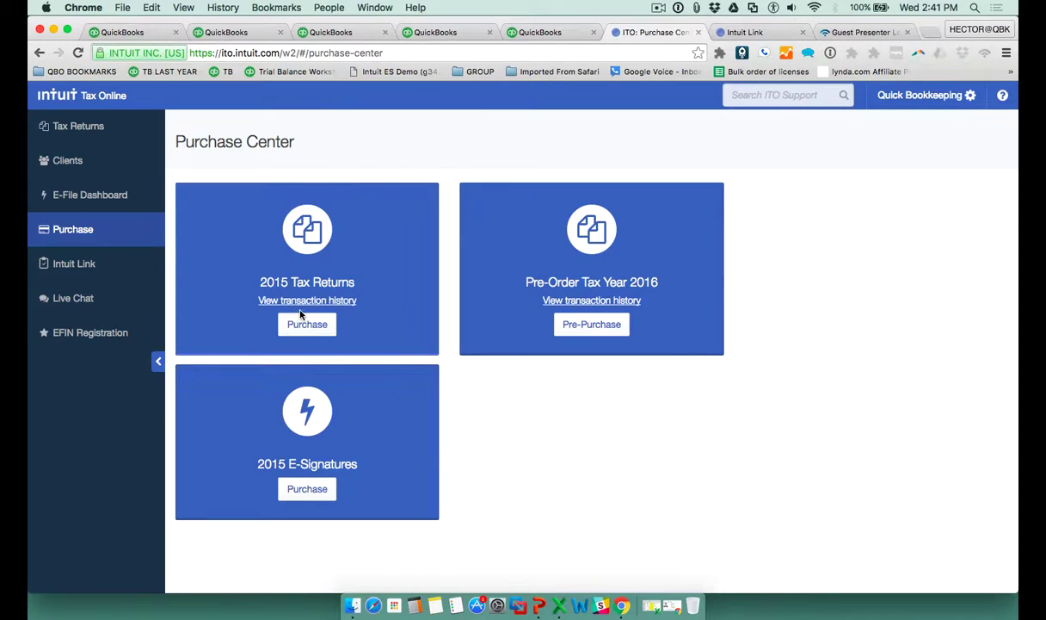
Open the 2015 tax returns purchase and examine the individual, business and Professional Account pricing
left_click(315, 330)
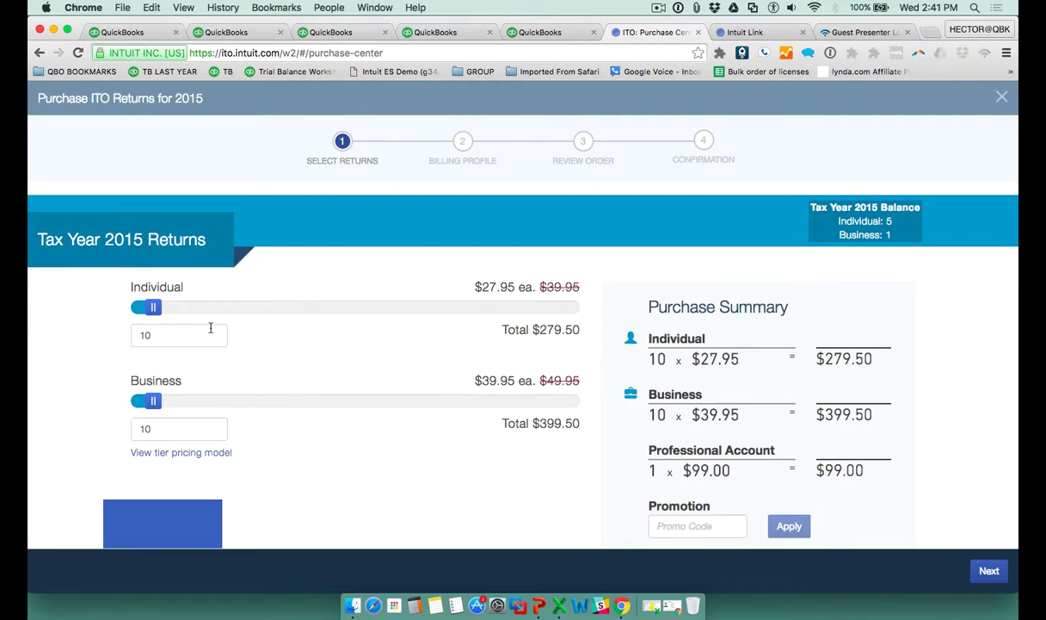
scroll(210, 325, "down", 1)
scroll(285, 343, "down", 3)
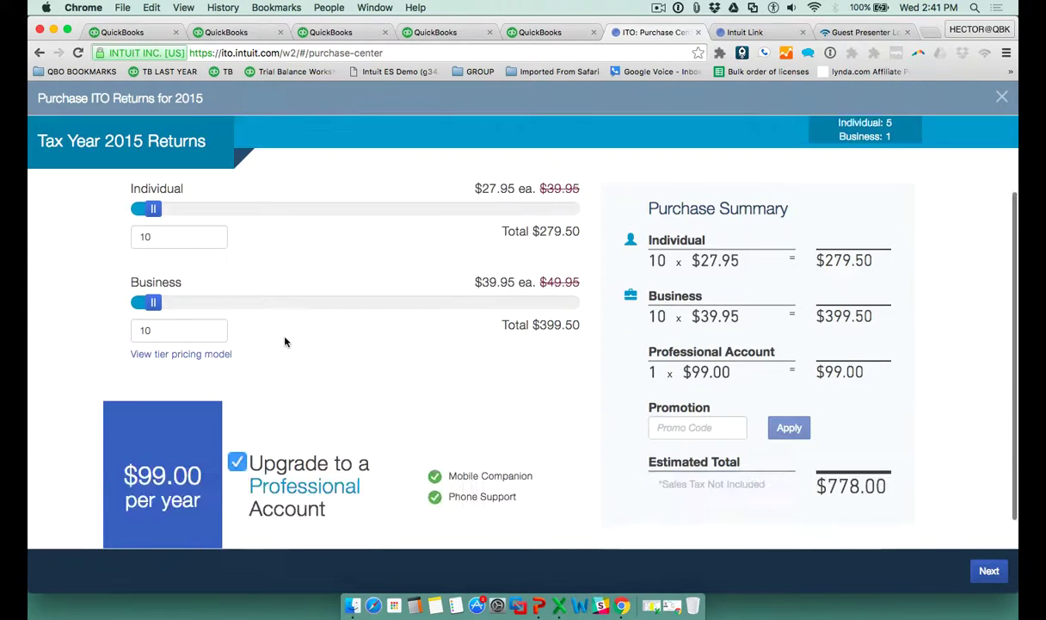
scroll(285, 342, "up", 2)
scroll(285, 342, "down", 1)
scroll(285, 342, "down", 2)
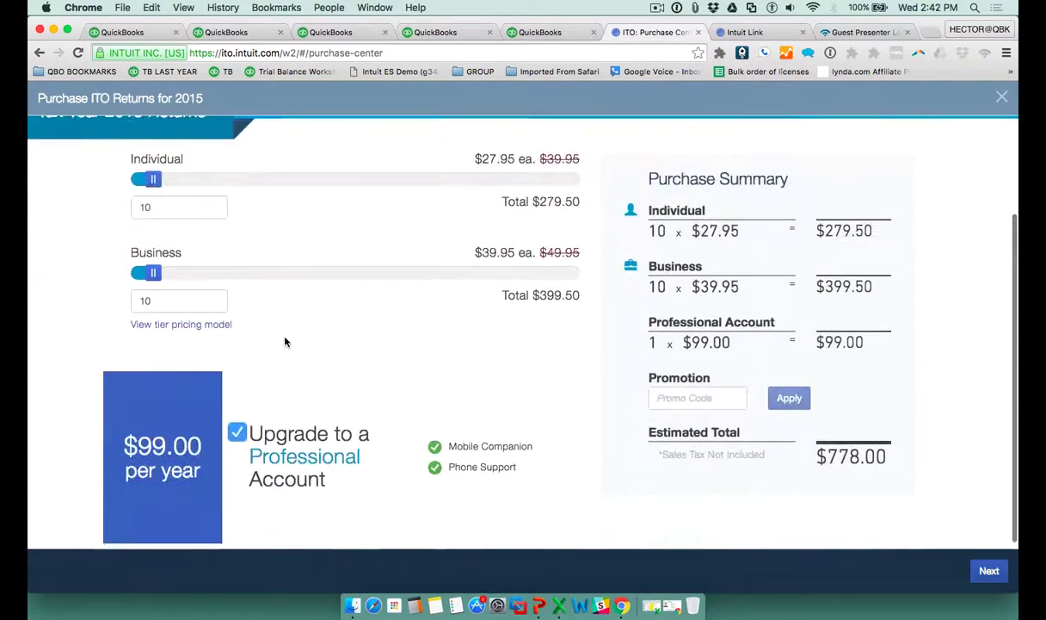
scroll(285, 342, "up", 1)
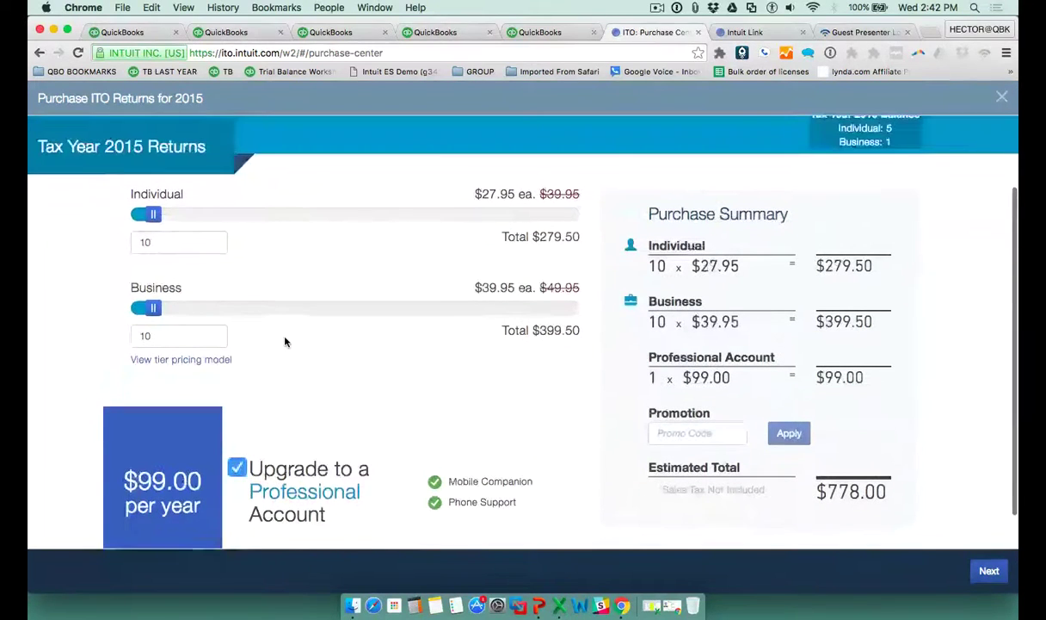
scroll(284, 342, "up", 1)
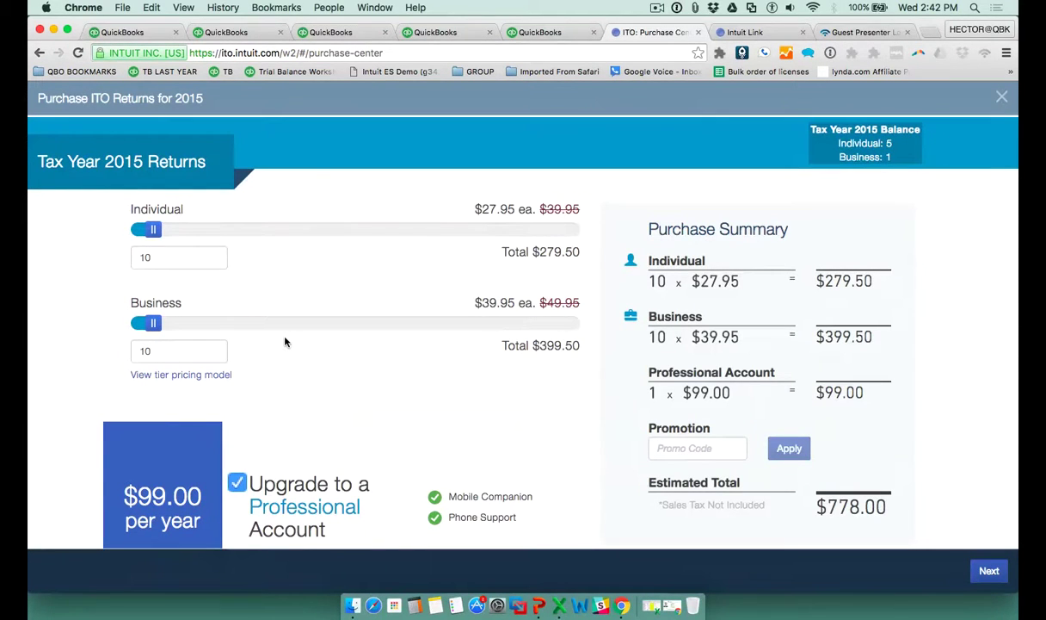
View the tier pricing model, check the individual and business prices for 300-3000 returns, and close the table
left_click(176, 376)
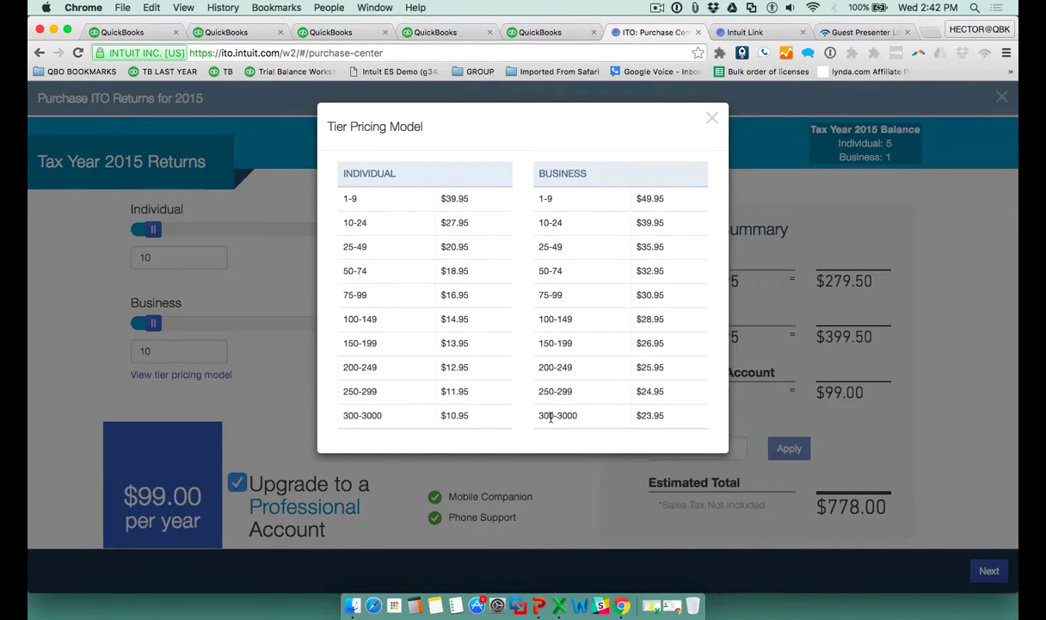
left_click_drag(637, 414, 664, 416)
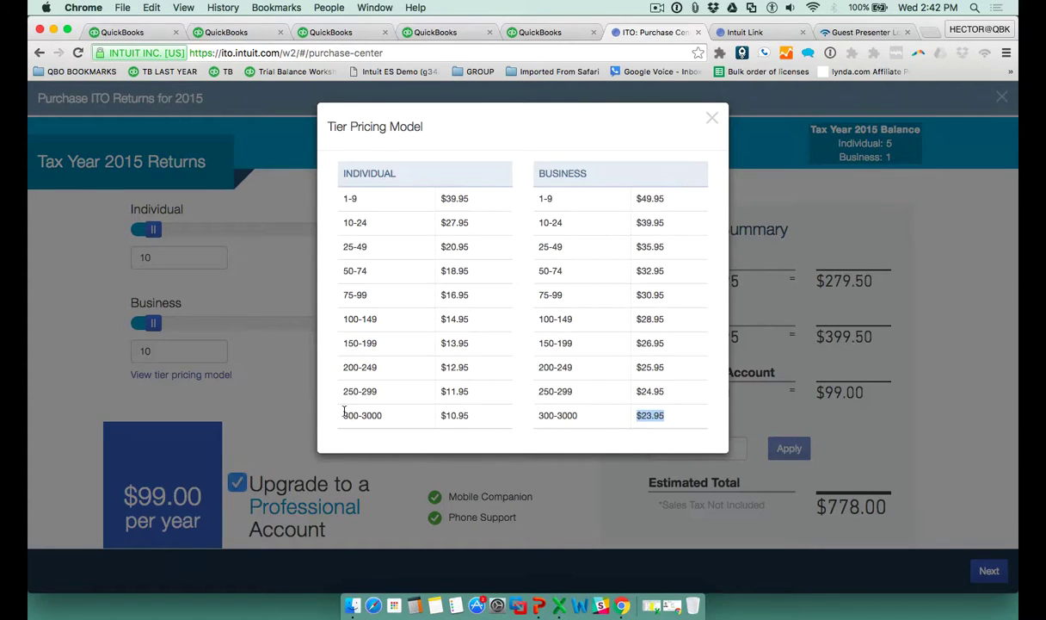
left_click_drag(343, 414, 360, 413)
double_click(446, 415)
left_click(107, 374)
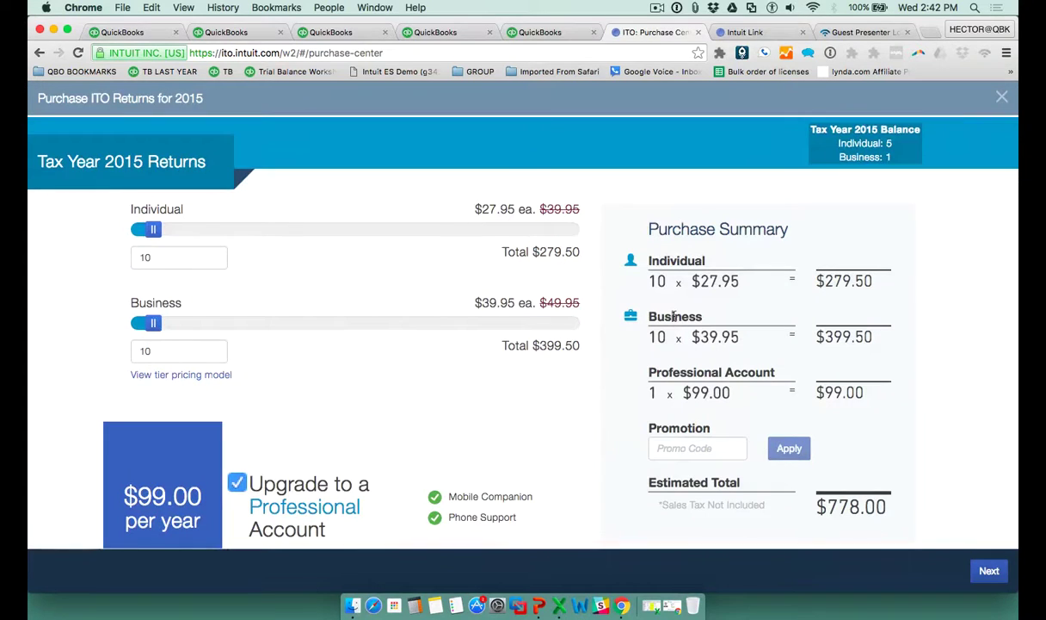
Set the purchase quantities to 120 individual returns and 75 business returns
left_click_drag(159, 257, 118, 257)
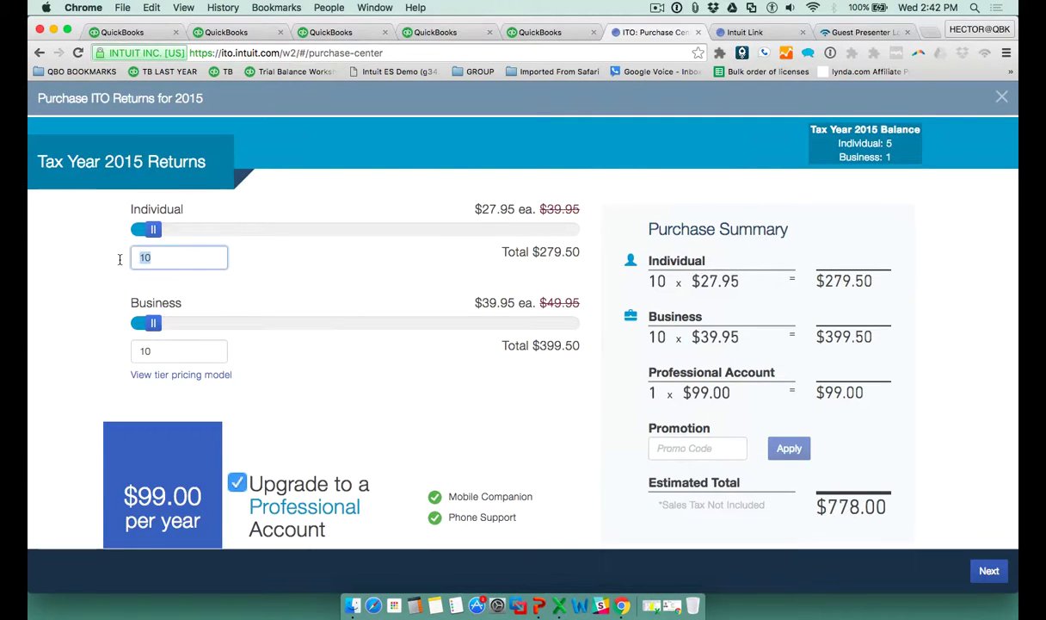
type("120")
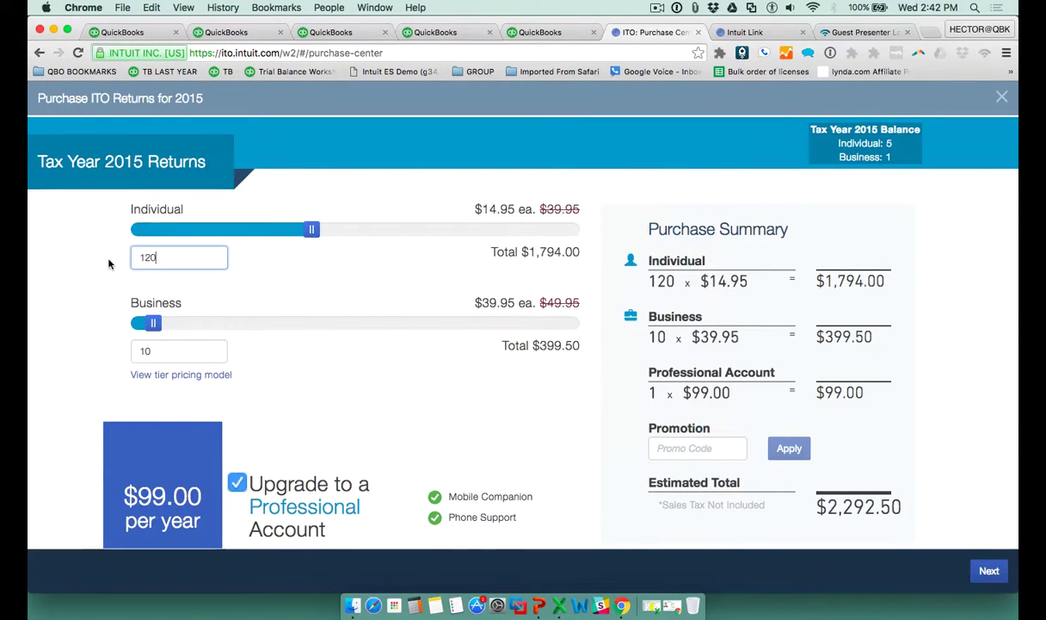
left_click_drag(160, 350, 108, 350)
type("75")
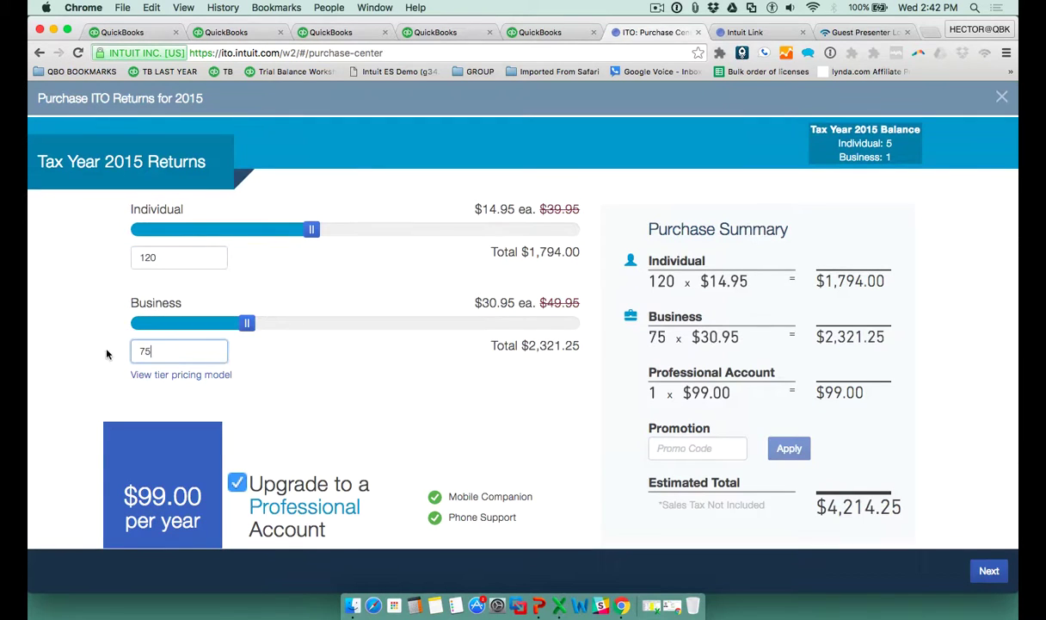
Examine the estimated total in the purchase summary, and leave the 2015 returns purchase without ordering
scroll(715, 391, "down", 1)
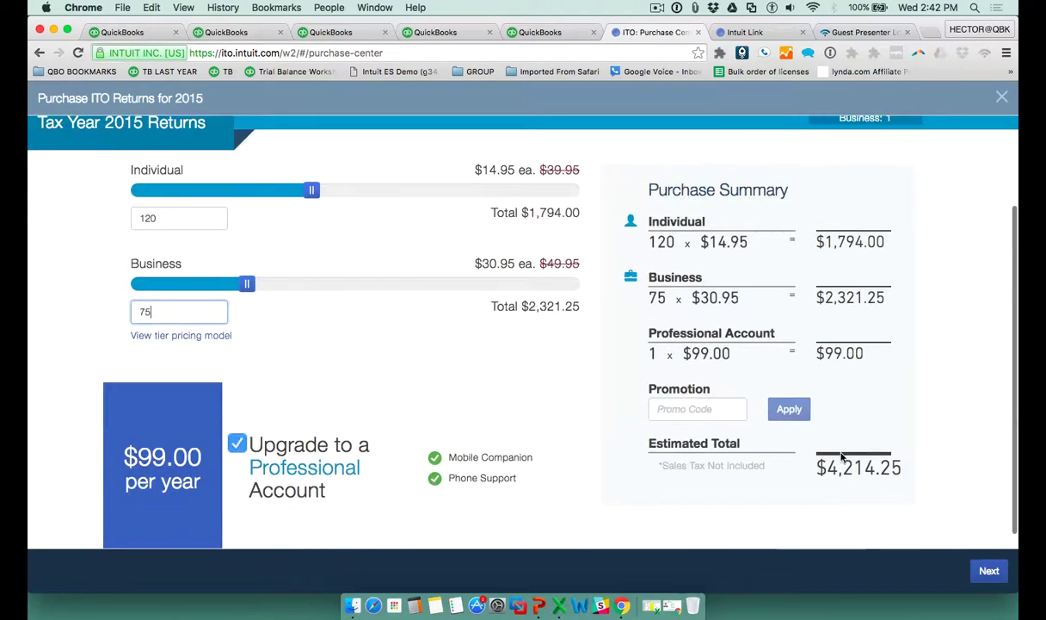
left_click_drag(819, 469, 913, 476)
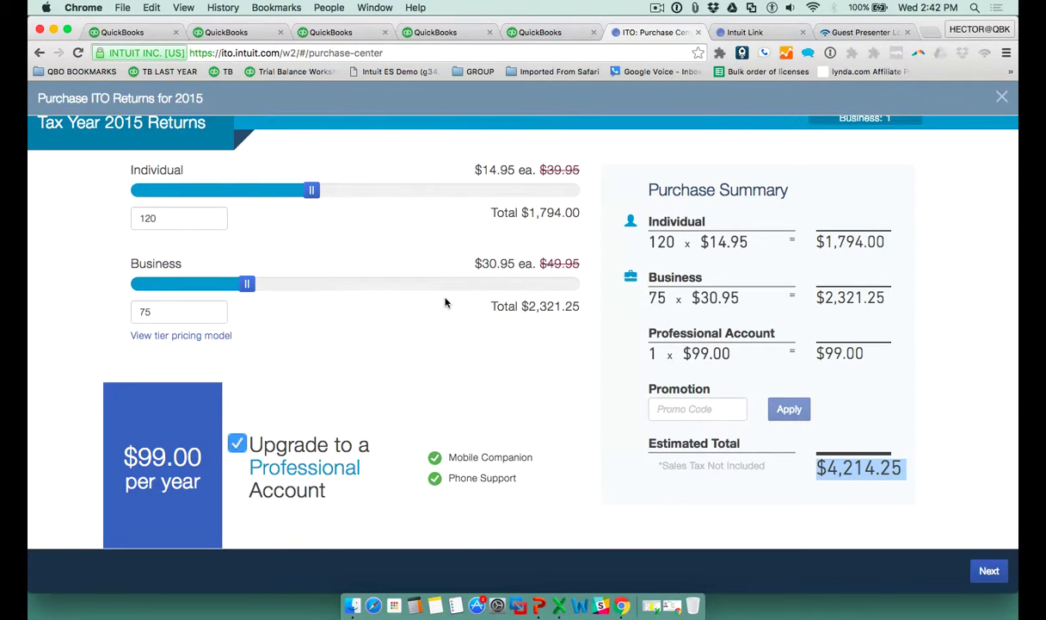
scroll(467, 352, "down", 1)
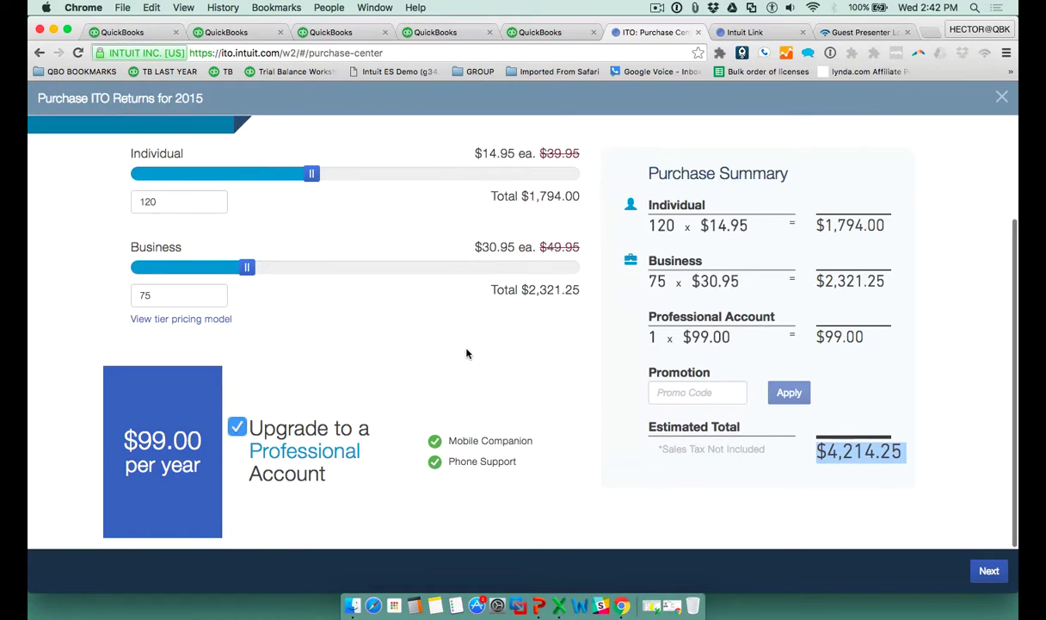
scroll(836, 315, "up", 3)
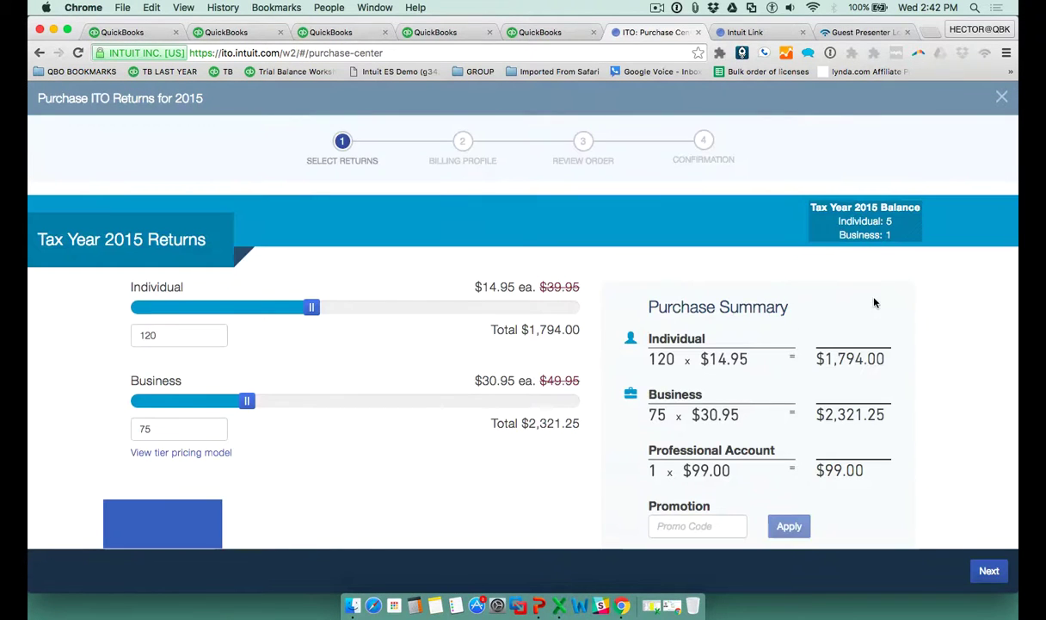
scroll(874, 298, "down", 2)
left_click(1002, 96)
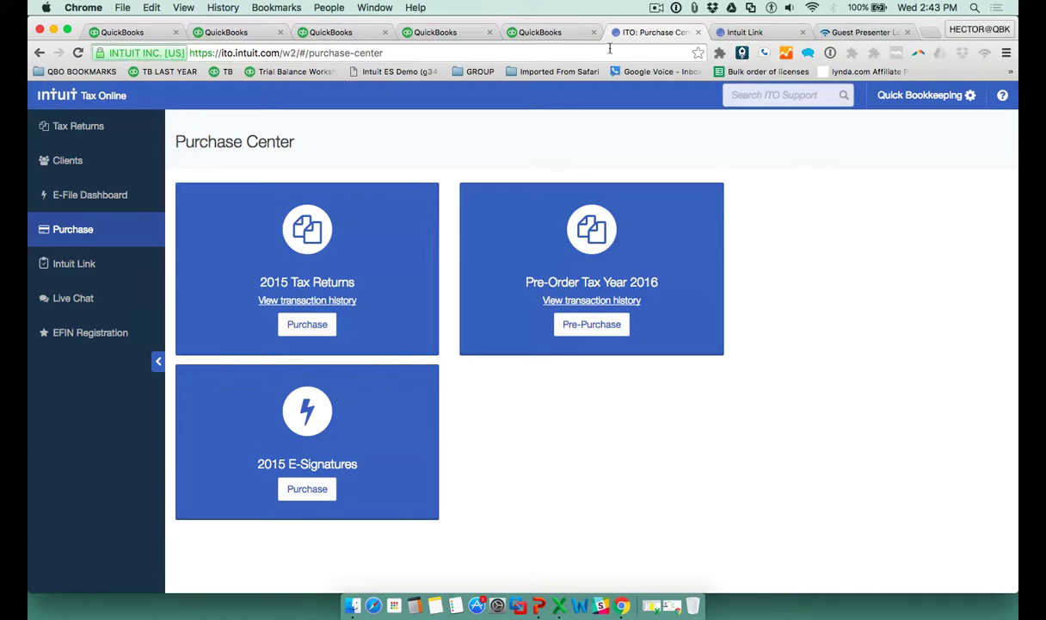
Switch to the QuickBooks Trial Balance, check the client's Intuit Link requests, and go to the 6Connex guest presenter lobby
left_click(525, 33)
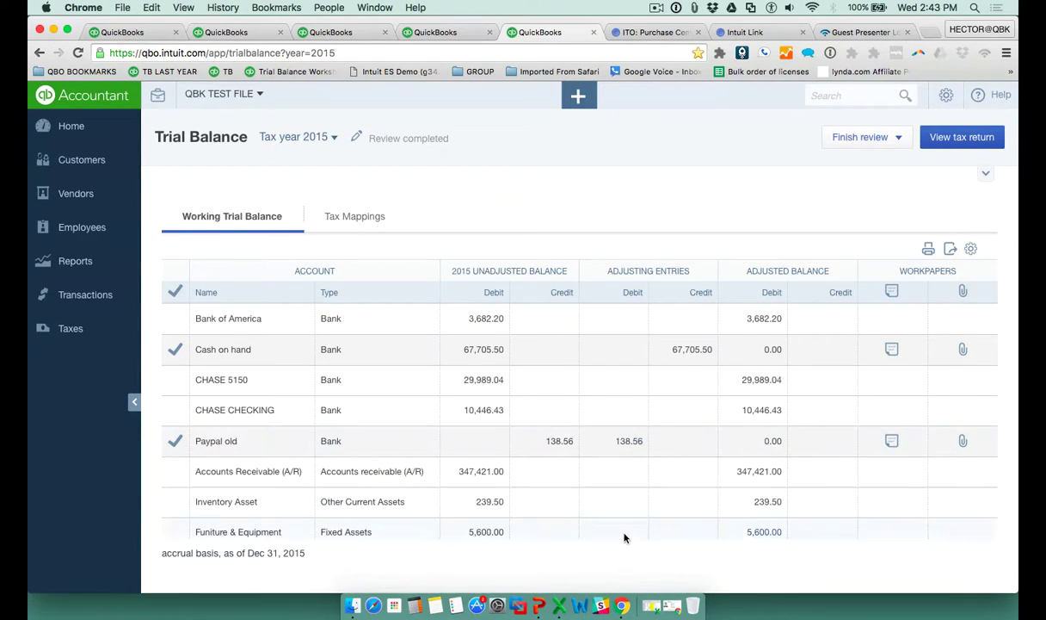
left_click(813, 26)
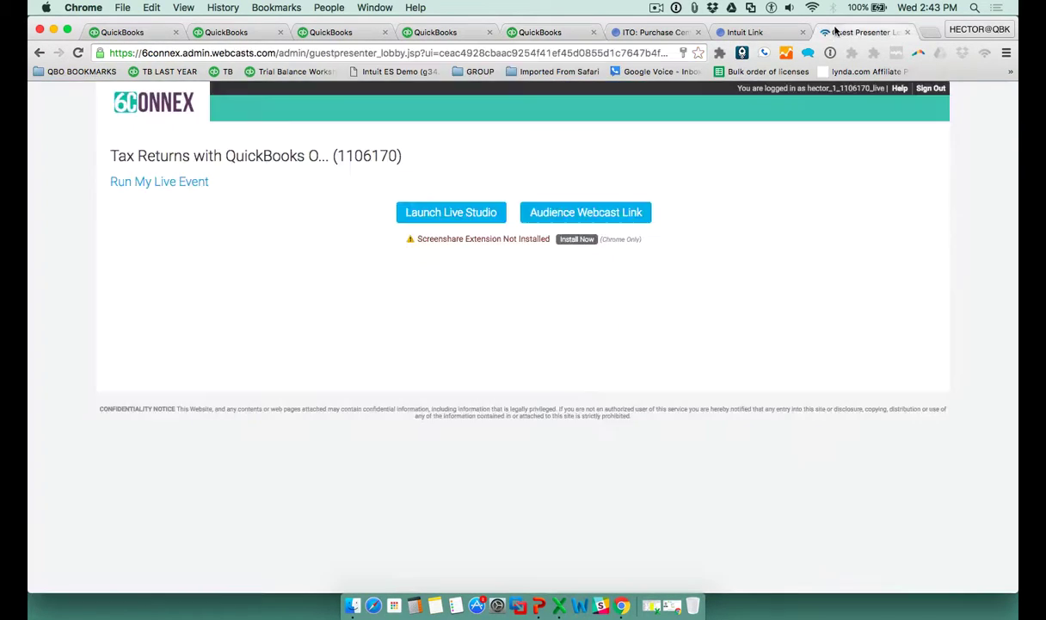
left_click(744, 32)
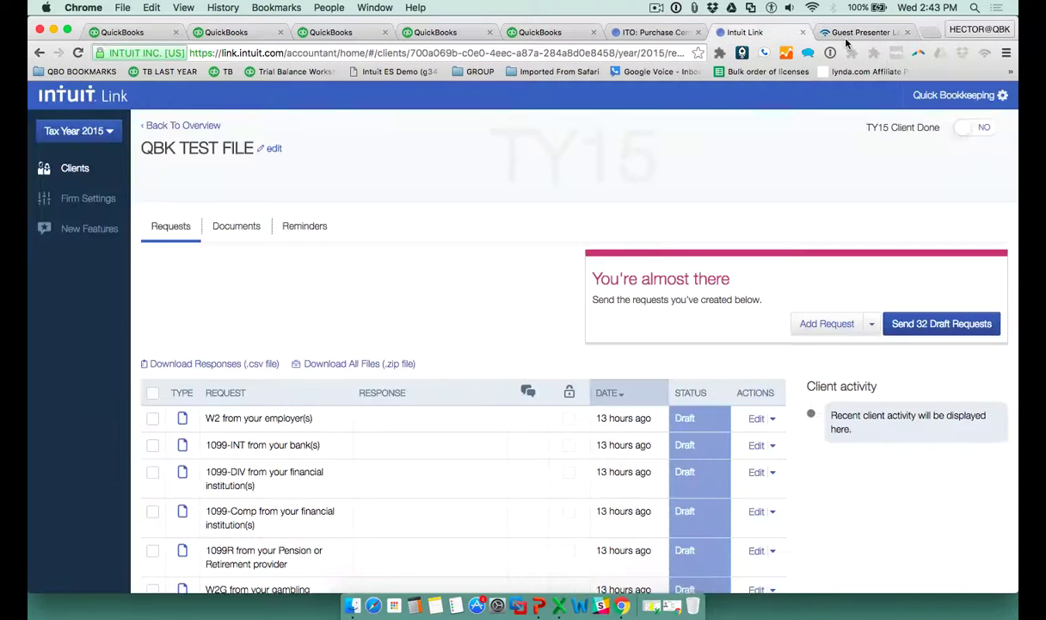
left_click(860, 31)
key("ctrl+Up")
left_click(552, 395)
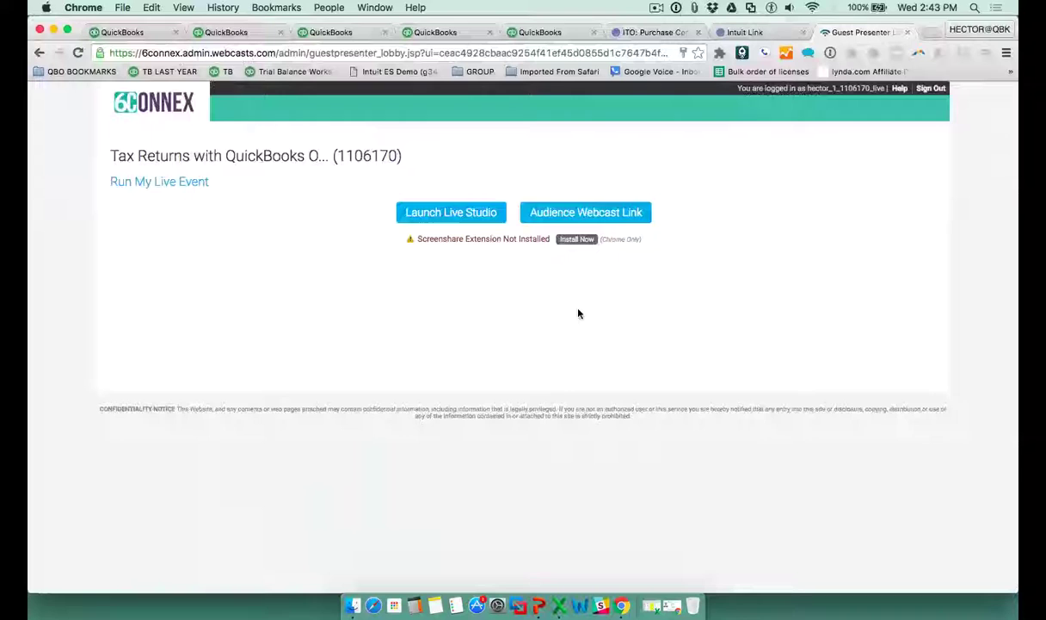